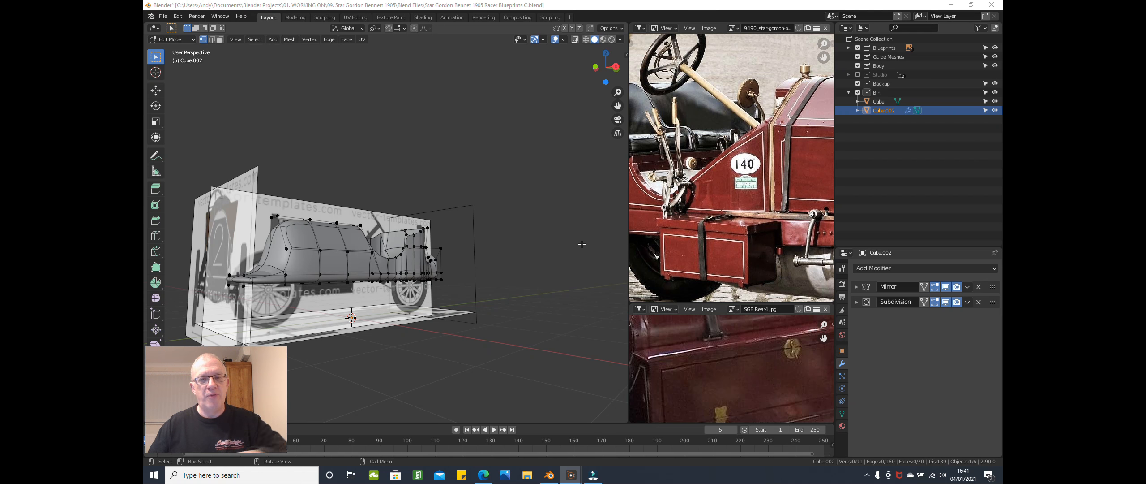
# Step: Widen the reference image area and examine the side photo of the red racer
pyautogui.click(632, 227)
pyautogui.moveTo(629, 221); pyautogui.dragTo(262, 220)
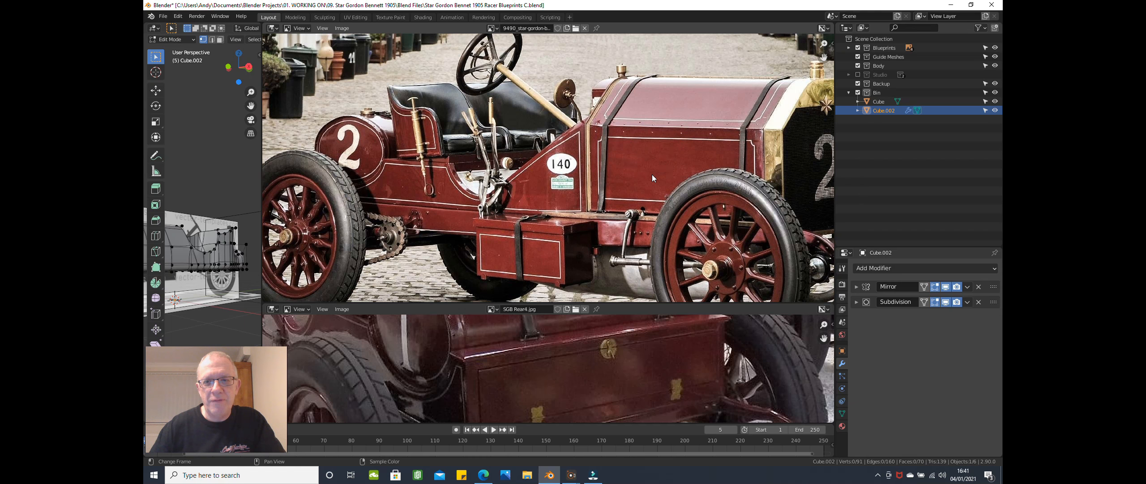
pyautogui.scroll(-1, 652, 174)
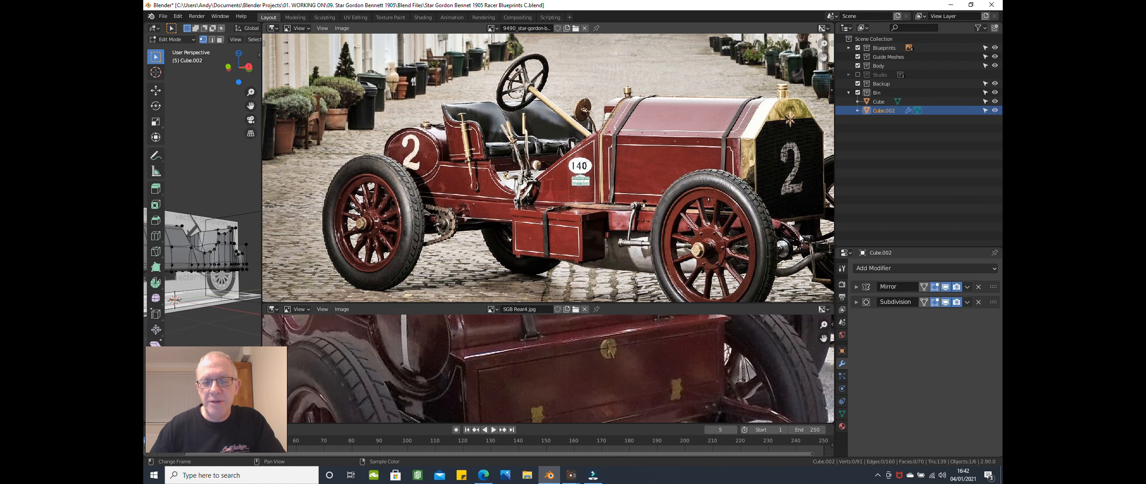
pyautogui.scroll(2, 685, 238)
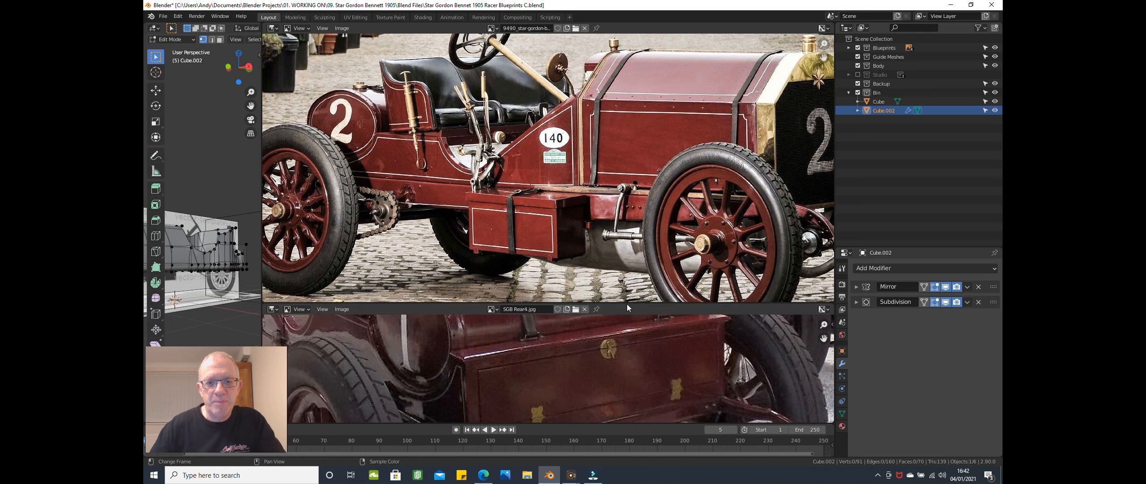
# Step: Enlarge the SGB Rear4.jpg reference photo and examine the rear tank, storage box and side sill of the car
pyautogui.moveTo(627, 301); pyautogui.dragTo(621, 76)
pyautogui.scroll(-2, 571, 188)
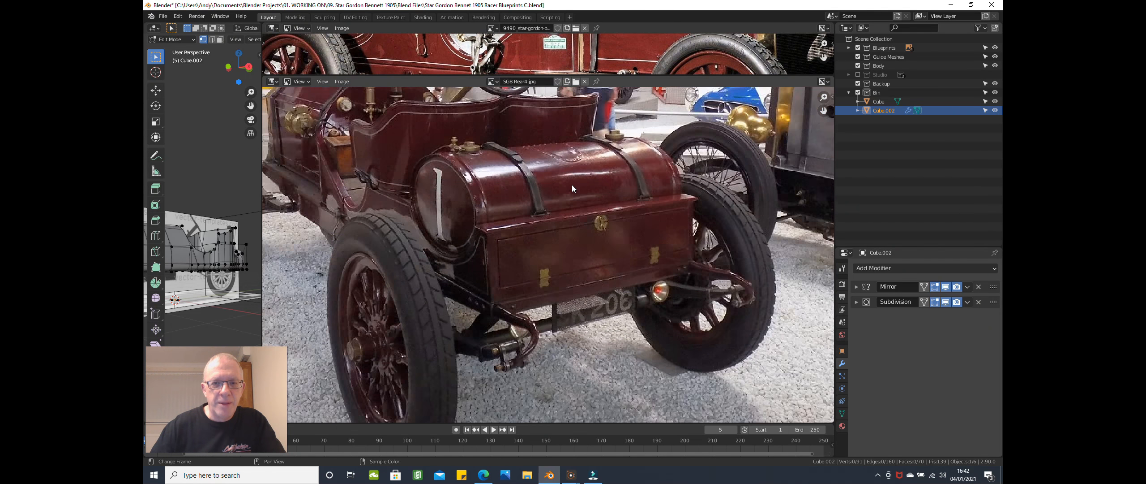
pyautogui.scroll(2, 537, 196)
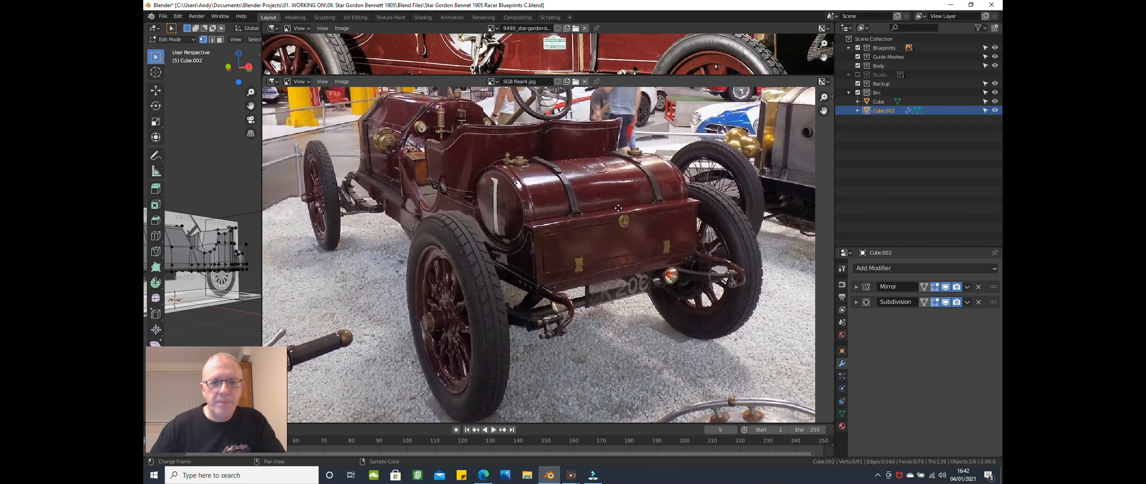
pyautogui.scroll(1, 509, 203)
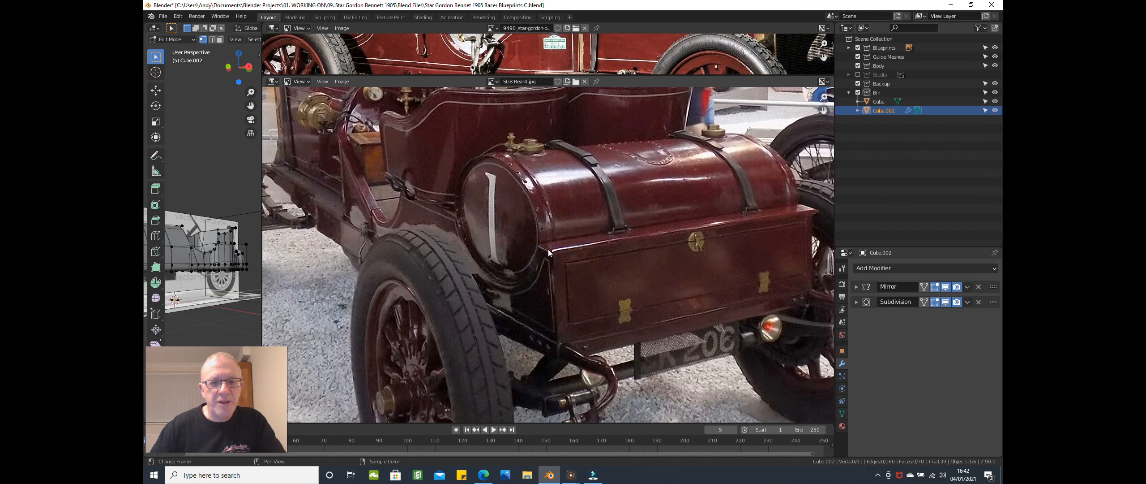
pyautogui.moveTo(459, 220); pyautogui.dragTo(559, 237, button='middle')
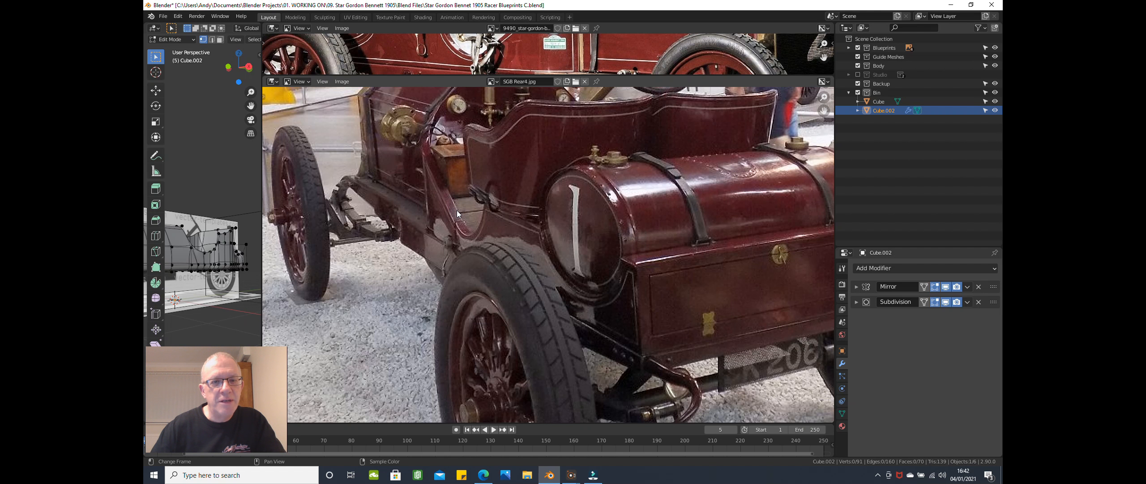
pyautogui.moveTo(464, 228); pyautogui.dragTo(504, 241, button='middle')
pyautogui.scroll(-4, 500, 219)
pyautogui.scroll(1, 500, 220)
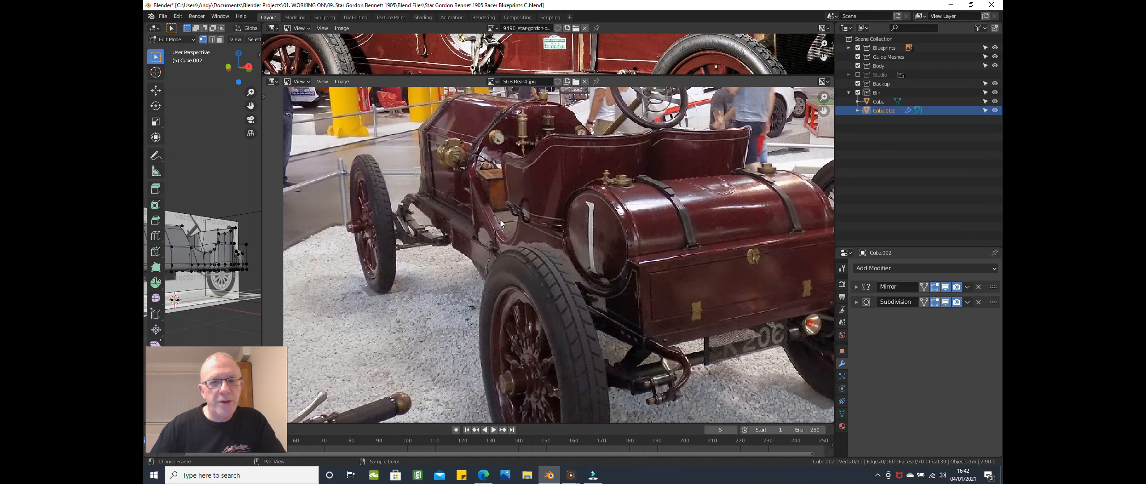
pyautogui.scroll(3, 500, 220)
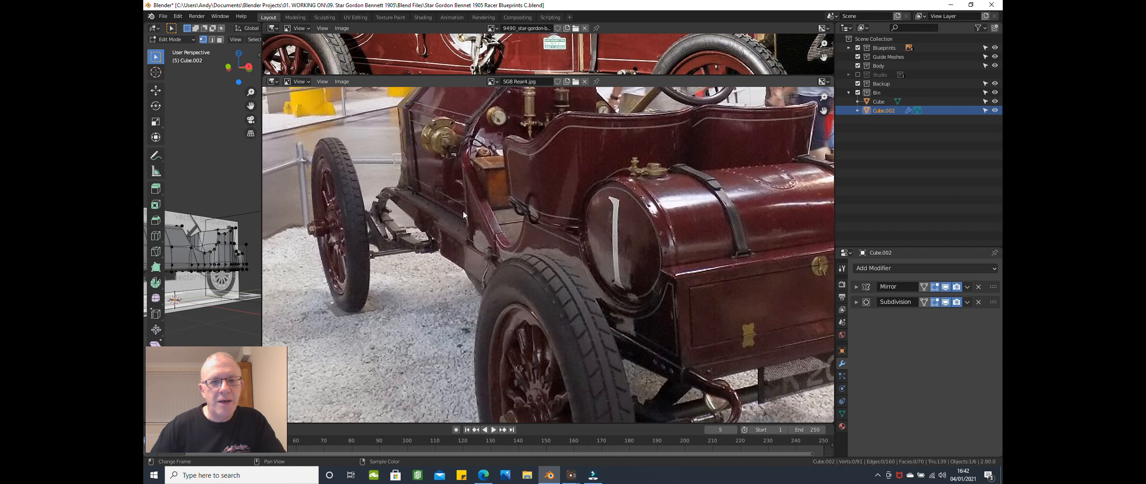
# Step: Enlarge the side reference photo again and examine the lower body edge around the toolbox and chassis
pyautogui.moveTo(518, 76); pyautogui.dragTo(520, 413)
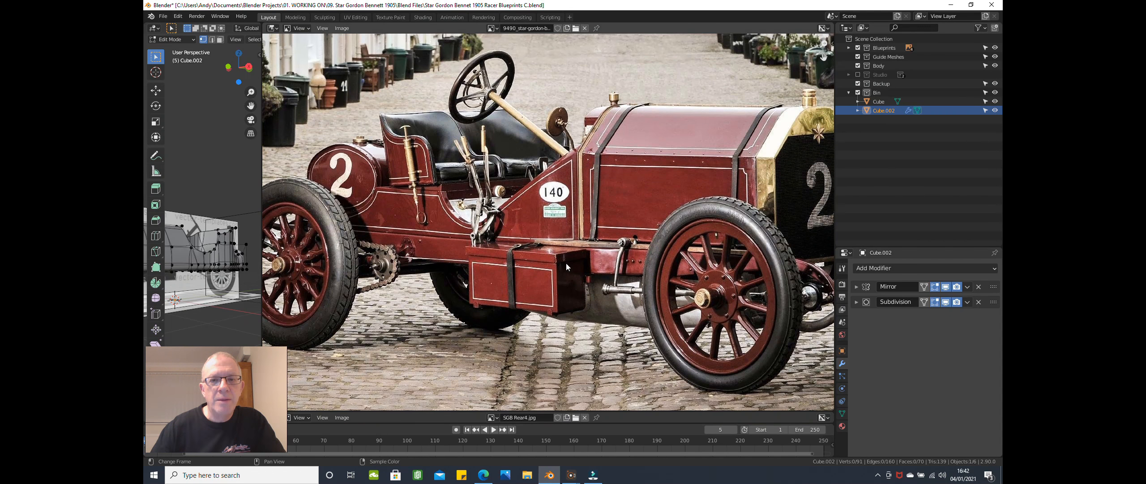
pyautogui.scroll(3, 574, 215)
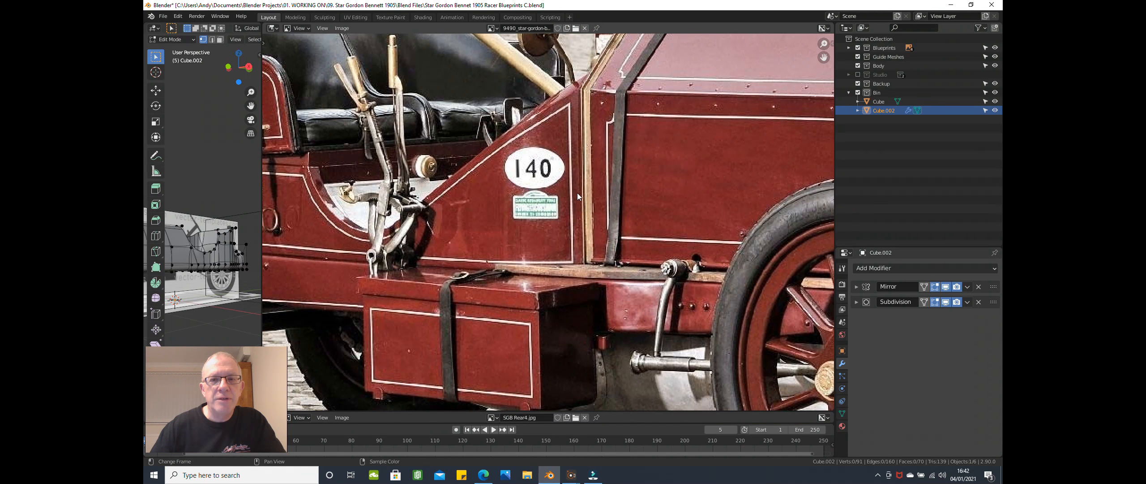
pyautogui.scroll(-1, 578, 177)
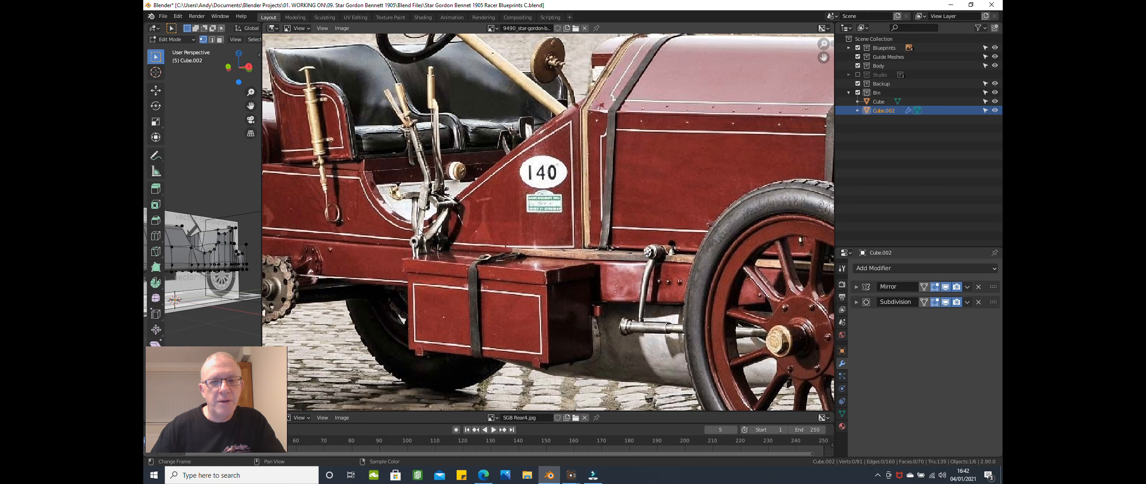
pyautogui.scroll(-2, 421, 232)
pyautogui.moveTo(458, 230); pyautogui.dragTo(584, 219, button='middle')
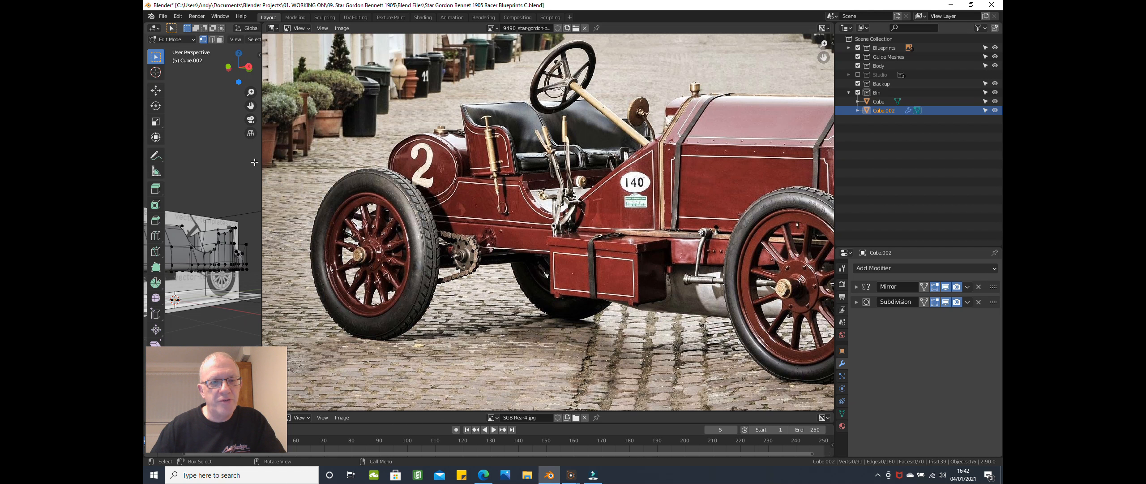
# Step: Widen the 3D viewport back over the reference photos to show the whole car body mesh
pyautogui.moveTo(262, 153); pyautogui.dragTo(900, 158)
pyautogui.scroll(2, 439, 268)
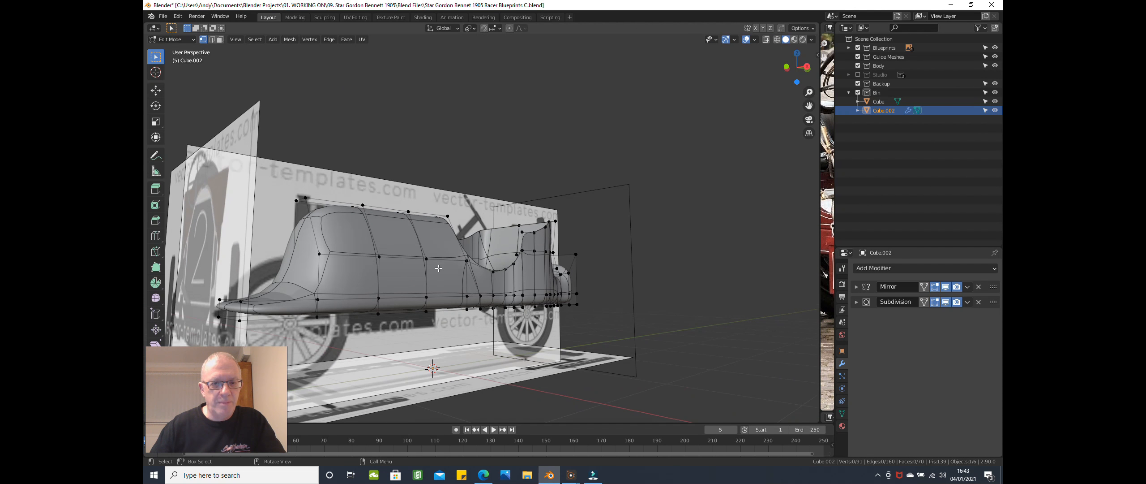
pyautogui.scroll(-3, 439, 268)
pyautogui.moveTo(438, 268); pyautogui.dragTo(483, 255, button='middle')
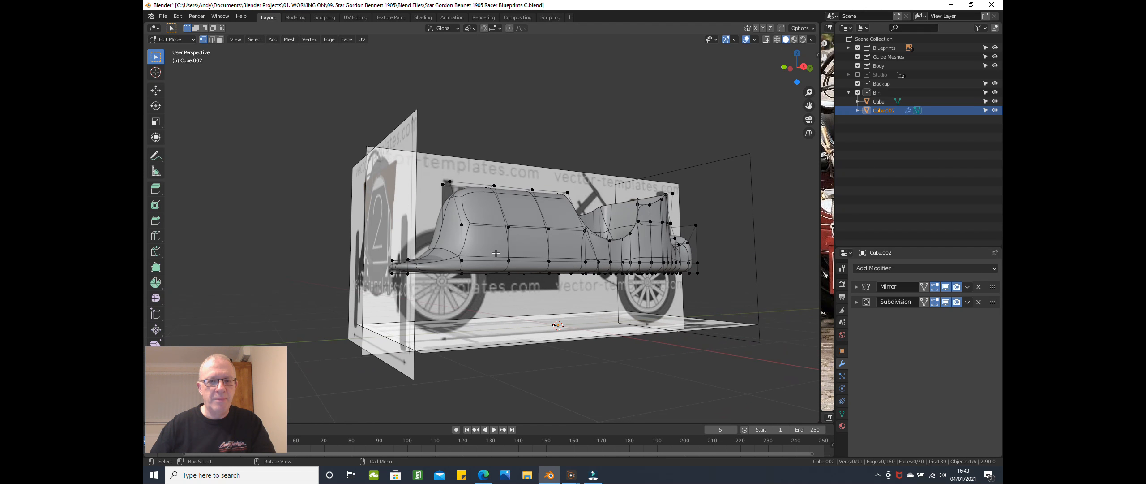
# Step: Select all underside faces along the full length of the car body with face selection and Circle Select
pyautogui.click(500, 253)
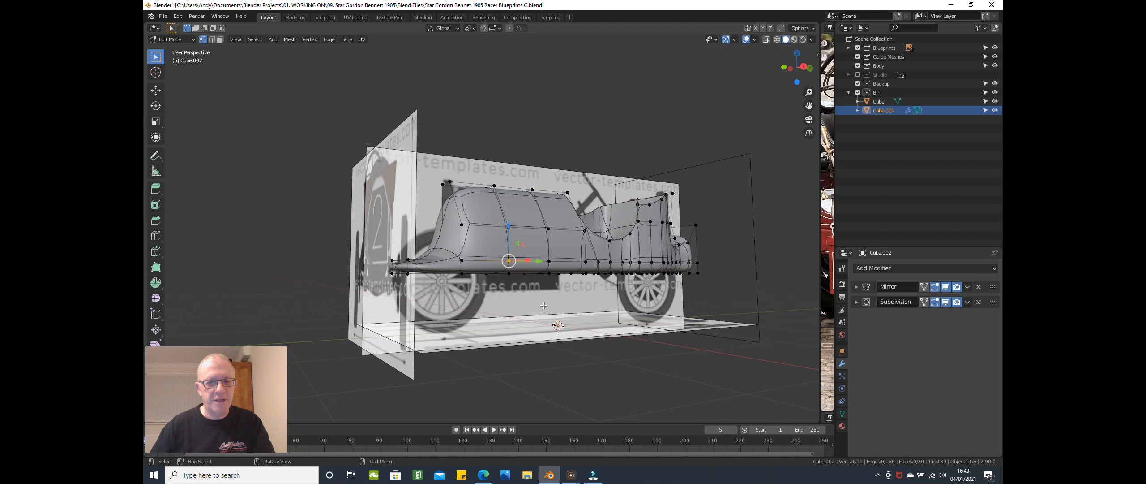
pyautogui.moveTo(552, 287); pyautogui.dragTo(543, 169, button='middle')
pyautogui.scroll(4, 555, 240)
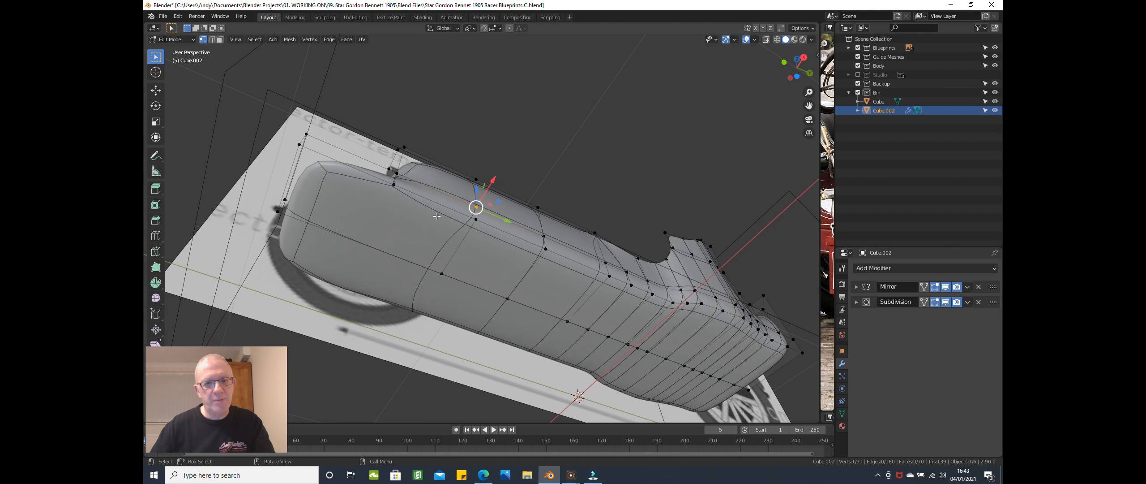
pyautogui.click(220, 39)
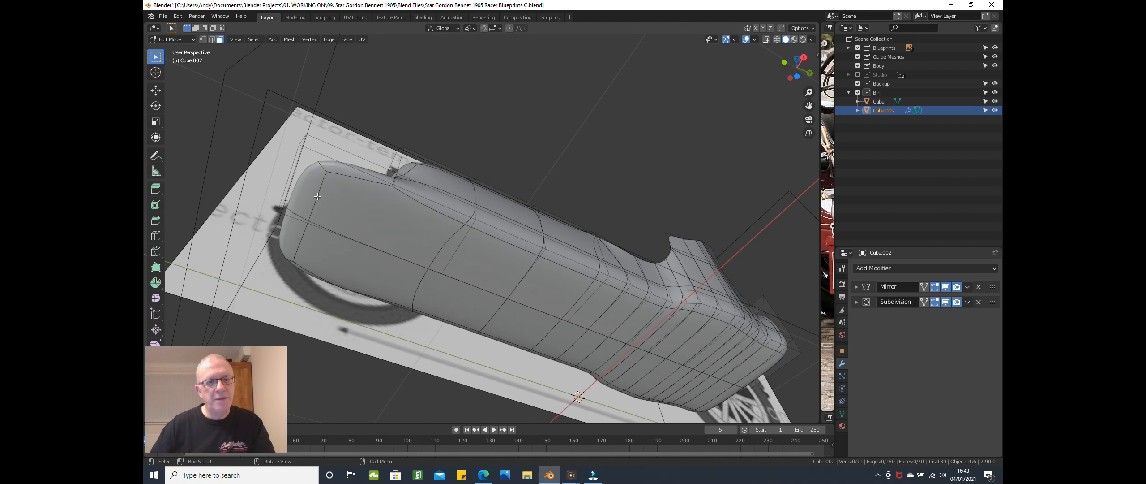
pyautogui.click(356, 207)
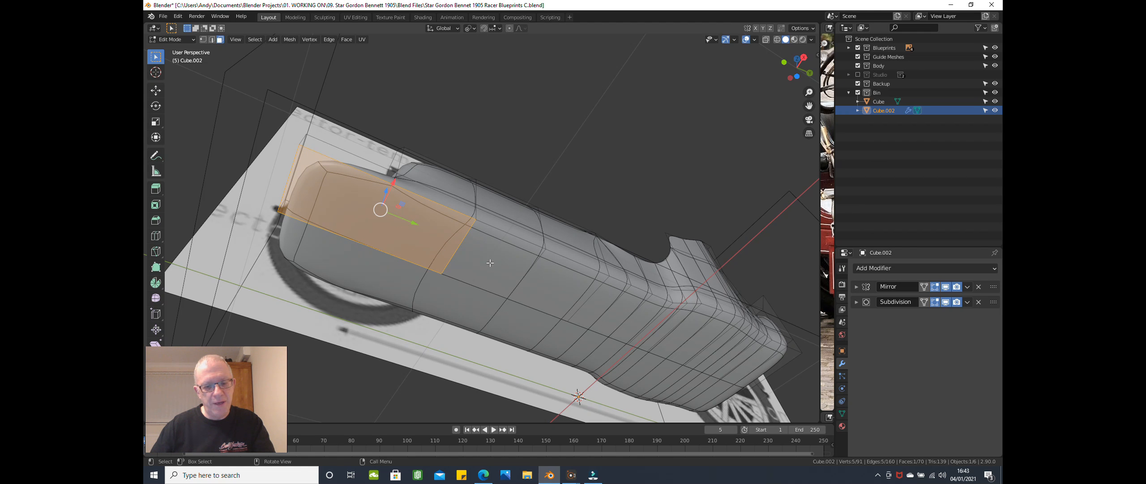
pyautogui.press('c')
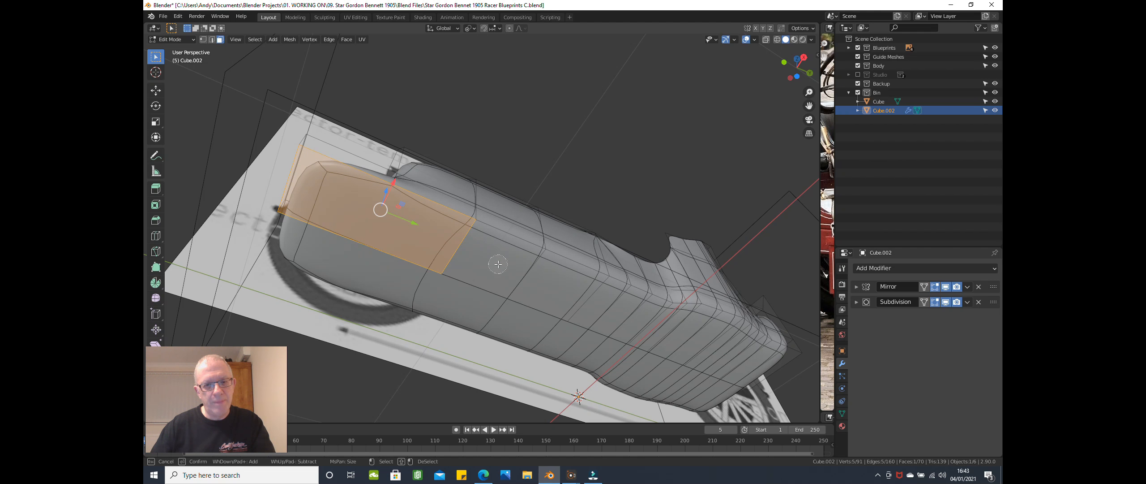
pyautogui.scroll(-1, 497, 265)
pyautogui.moveTo(498, 265)
pyautogui.mouseDown()
pyautogui.moveTo(703, 328)
pyautogui.moveTo(761, 364)
pyautogui.mouseUp()
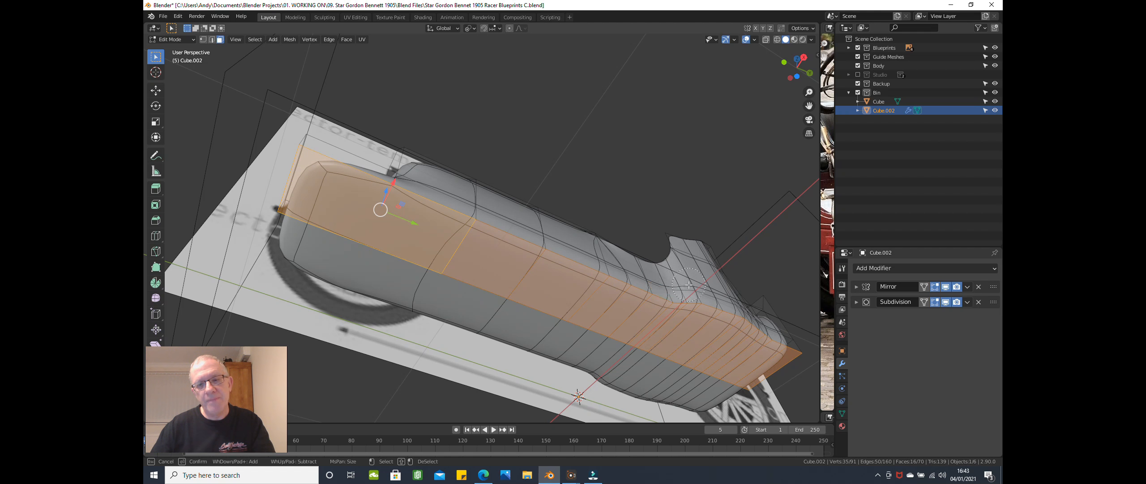
pyautogui.keyDown('shift'); pyautogui.moveTo(687, 283); pyautogui.dragTo(691, 287); pyautogui.keyUp('shift')
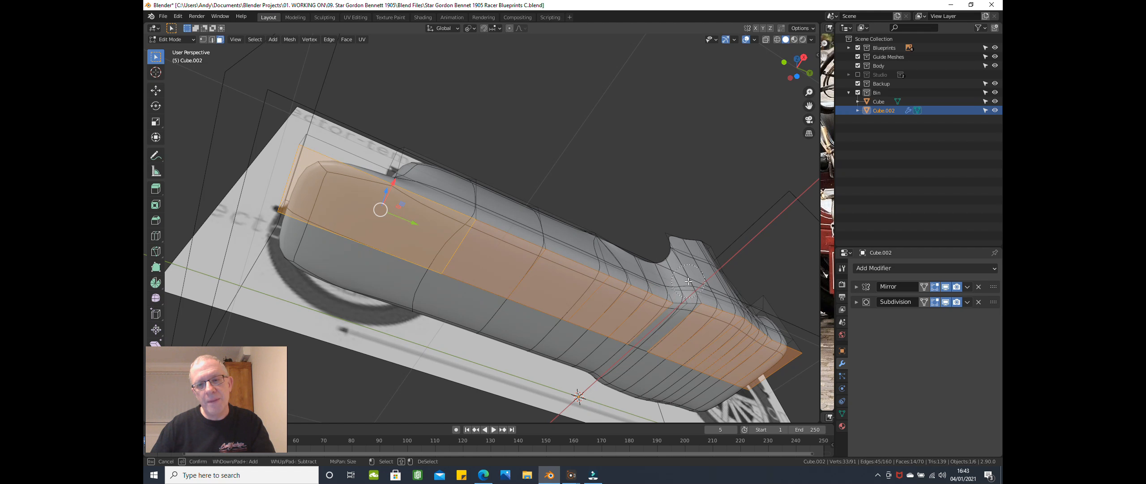
pyautogui.click(665, 319)
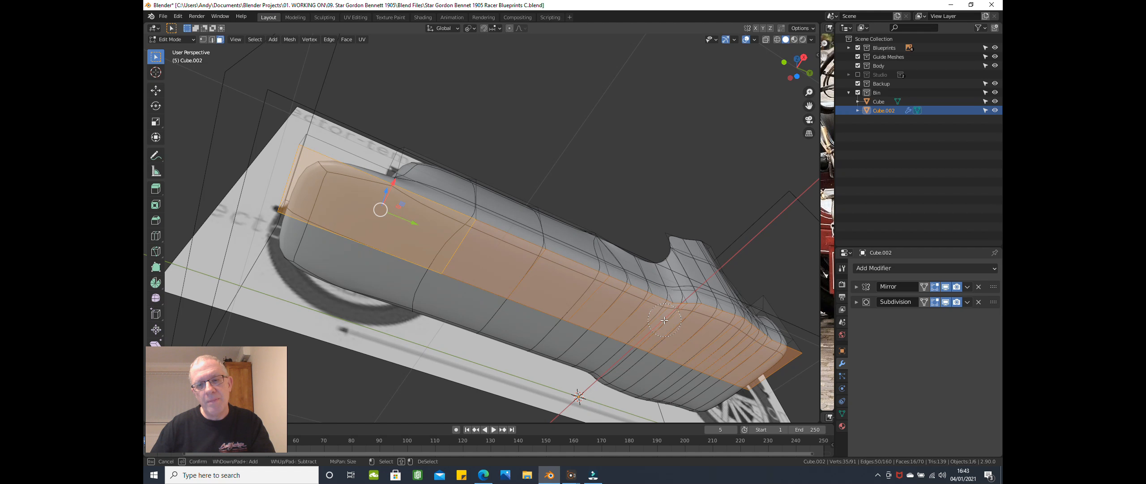
pyautogui.scroll(-3, 626, 272)
pyautogui.press('Escape')
pyautogui.moveTo(621, 211)
pyautogui.mouseDown(button='middle')
pyautogui.moveTo(608, 251)
pyautogui.moveTo(591, 197)
pyautogui.mouseUp(button='middle')
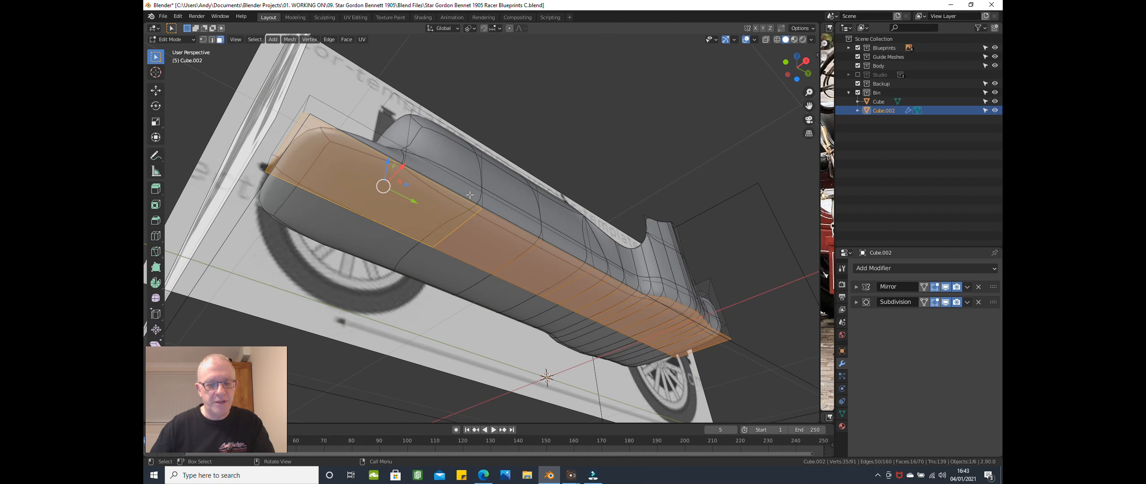
# Step: Try out Circle Select by resizing its brush, then deselecting and reselecting faces on the front part of the underside
pyautogui.press('b')
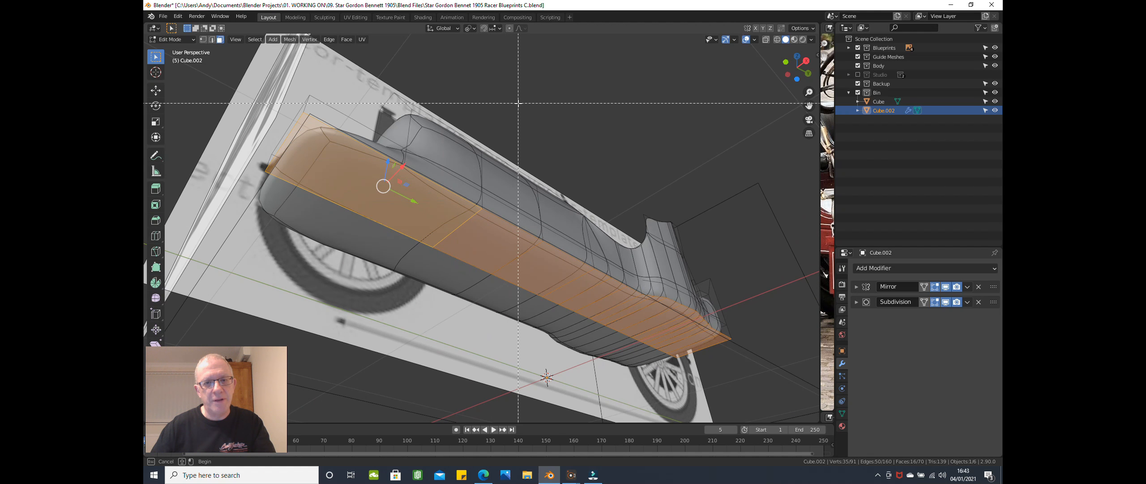
pyautogui.press('Escape')
pyautogui.press('c')
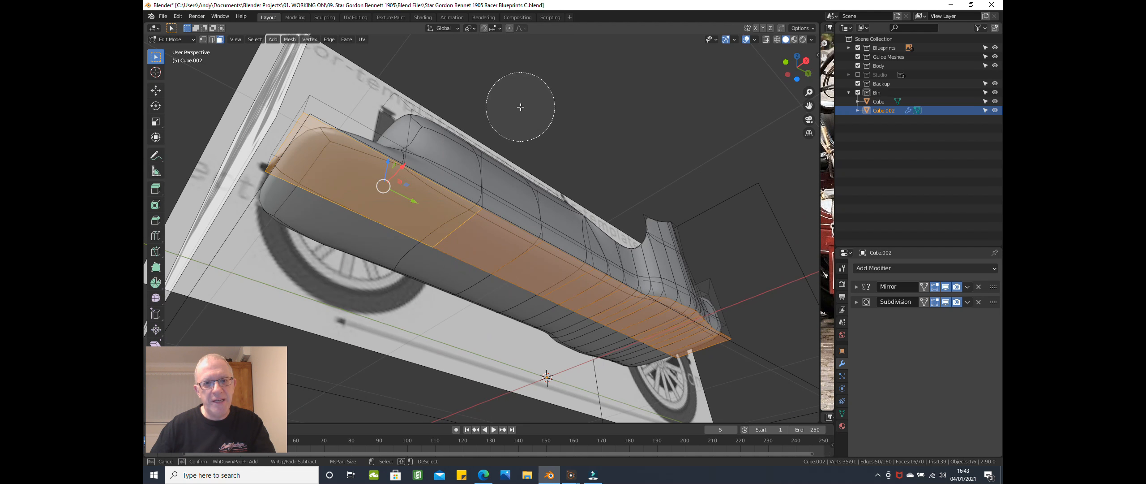
pyautogui.scroll(-6, 526, 114)
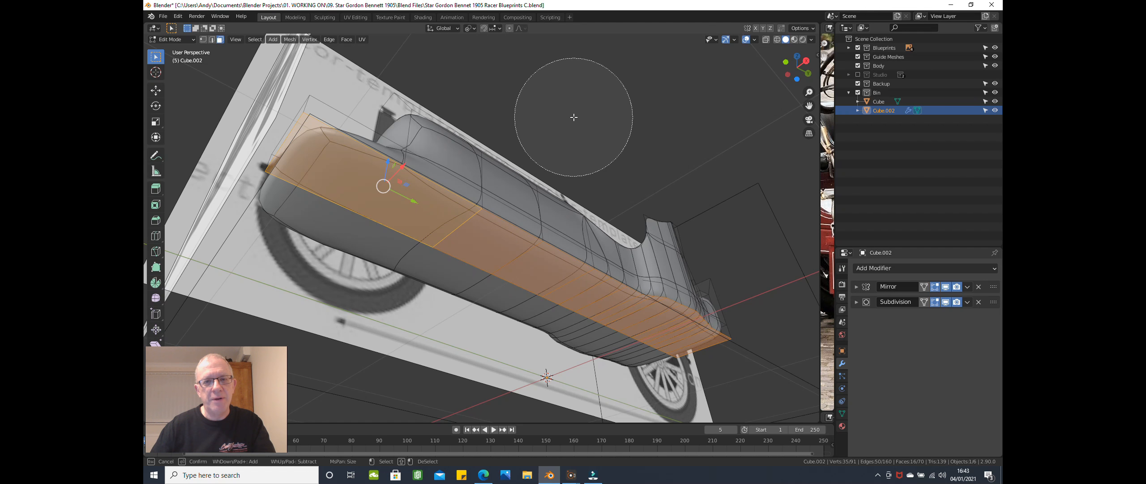
pyautogui.scroll(6, 575, 117)
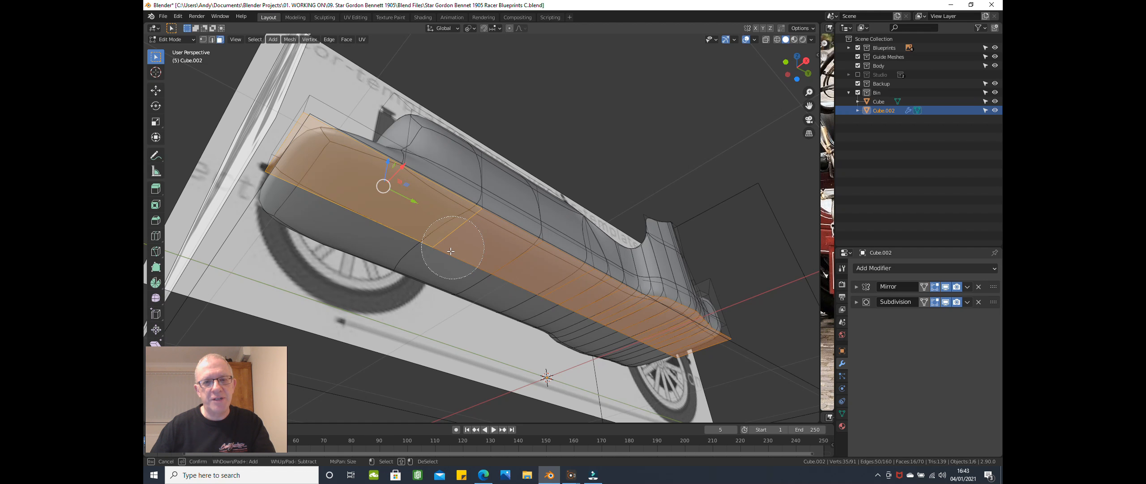
pyautogui.scroll(3, 441, 256)
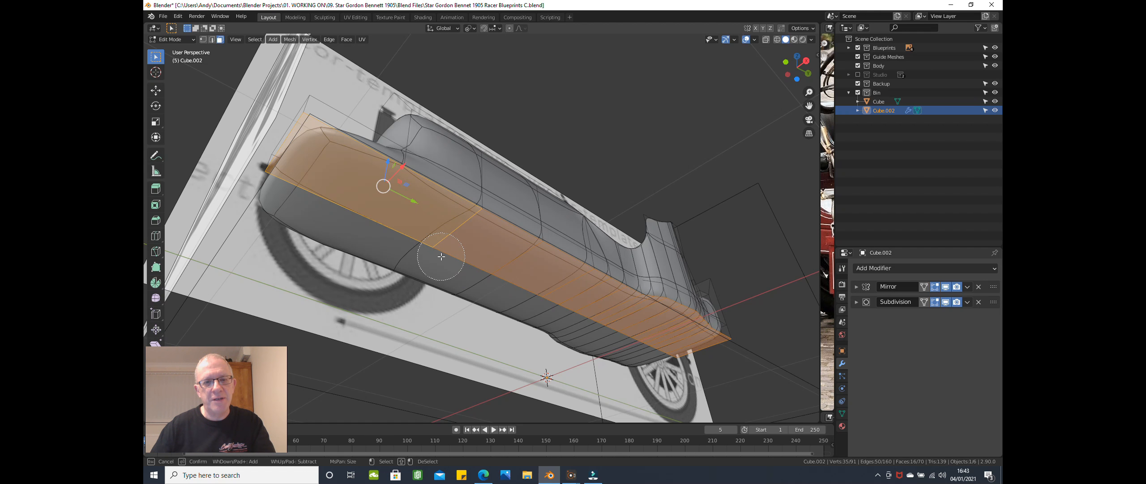
pyautogui.keyDown('shift'); pyautogui.click(444, 225); pyautogui.keyUp('shift')
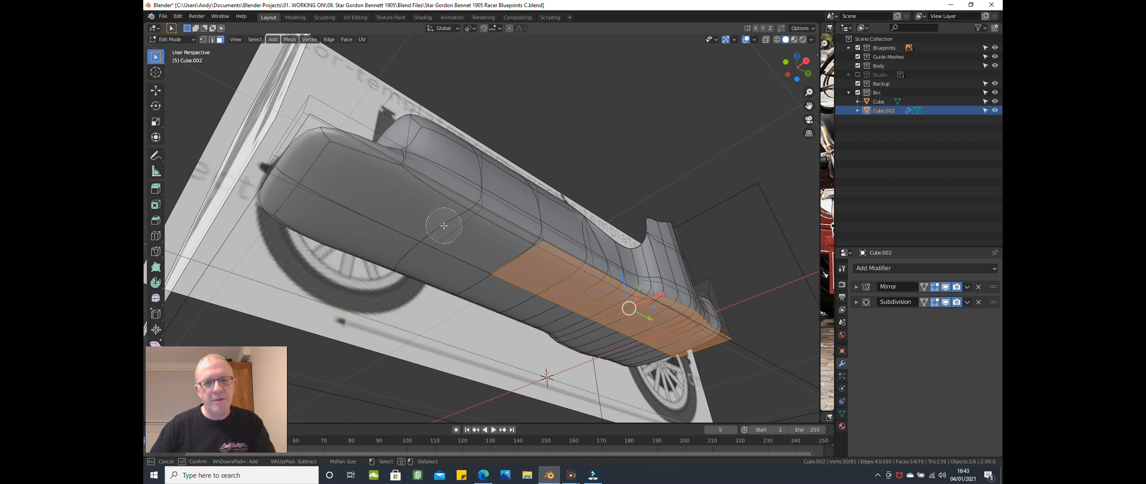
pyautogui.click(444, 225)
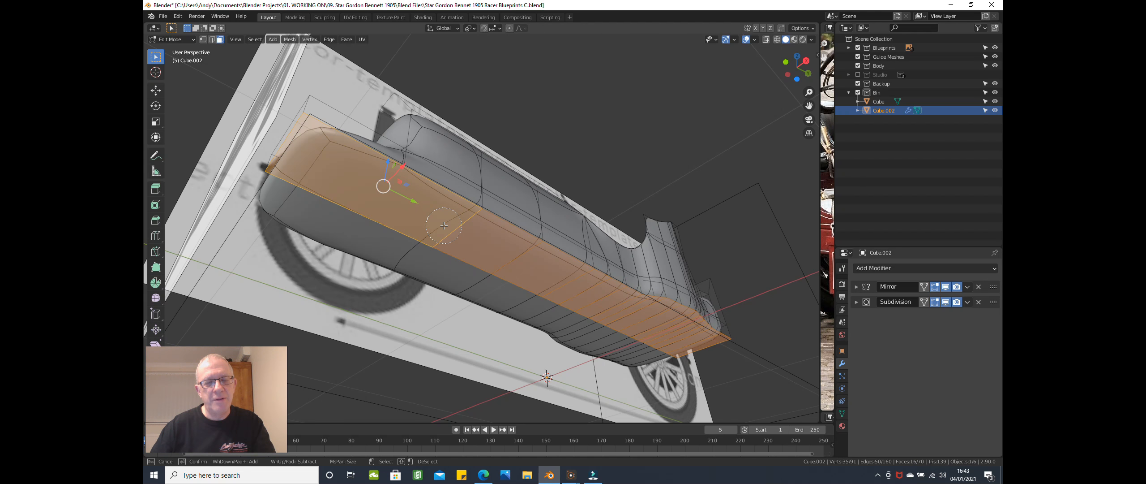
pyautogui.rightClick(583, 118)
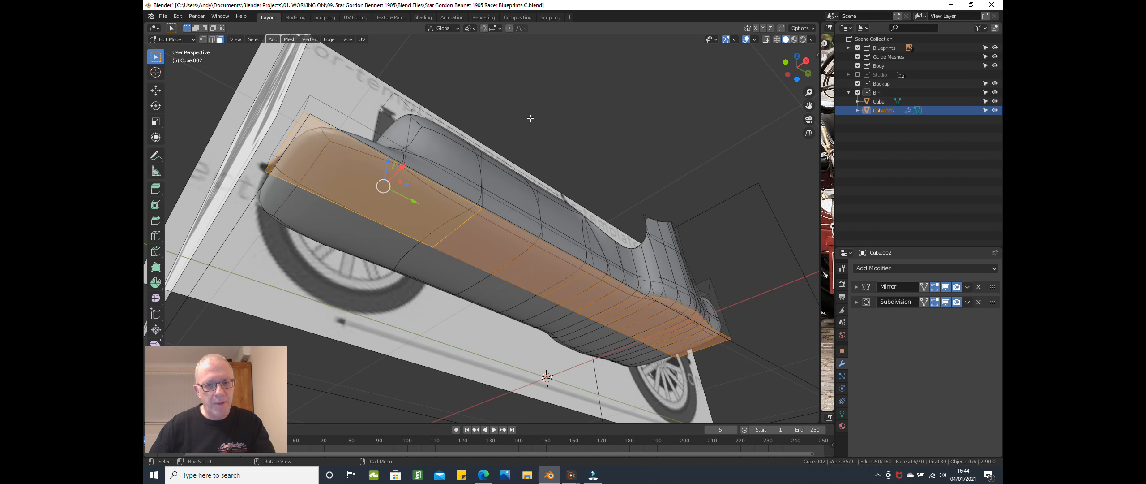
# Step: Delete the selected underside faces of the car body and view the mesh in right orthographic view
pyautogui.press('x')
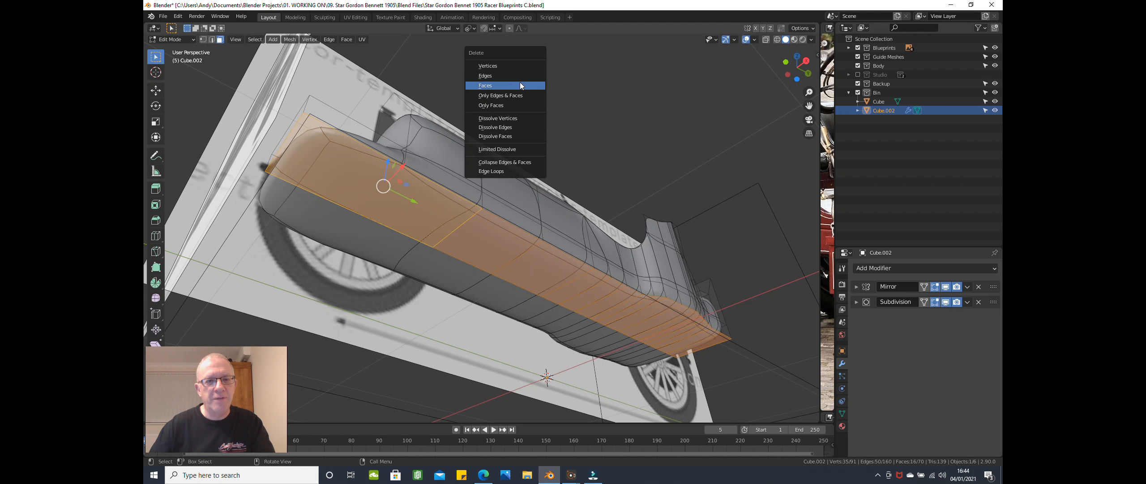
pyautogui.click(521, 85)
pyautogui.moveTo(537, 95); pyautogui.dragTo(487, 159, button='middle')
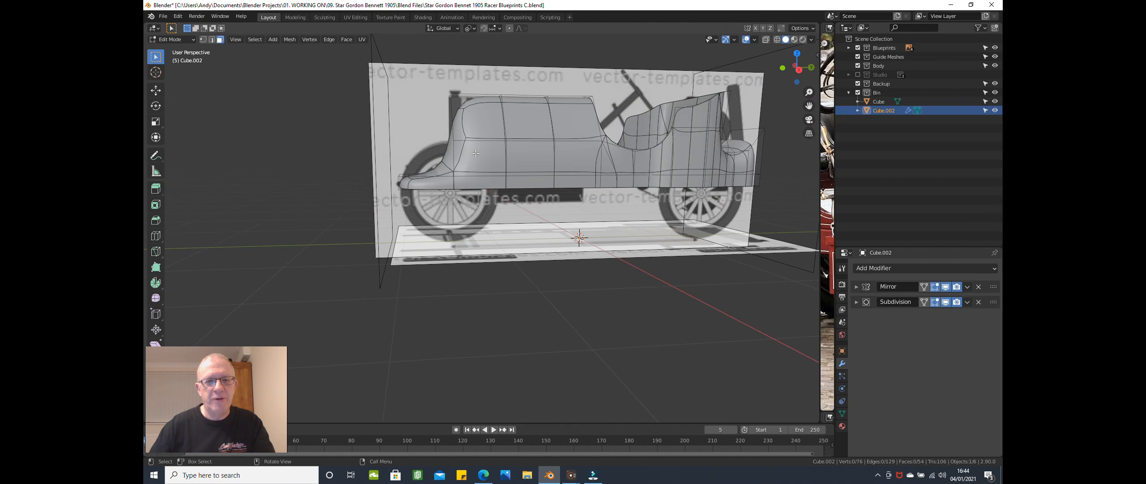
pyautogui.press('KP_3')
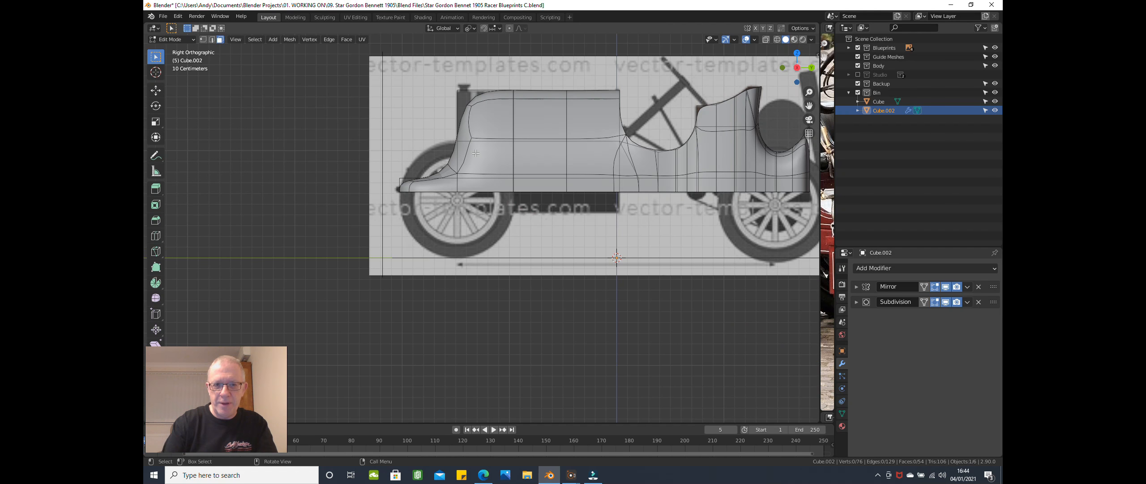
# Step: Select the lowest band of faces along the whole car body, including the nose, by loop-selecting its lower and upper edges
pyautogui.scroll(3, 452, 143)
pyautogui.scroll(-1, 433, 133)
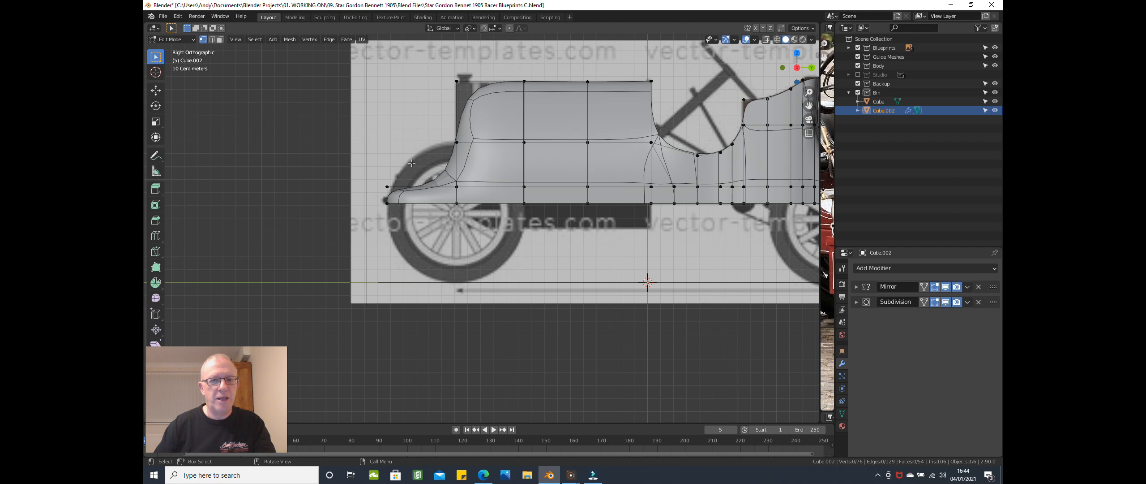
pyautogui.scroll(1, 412, 163)
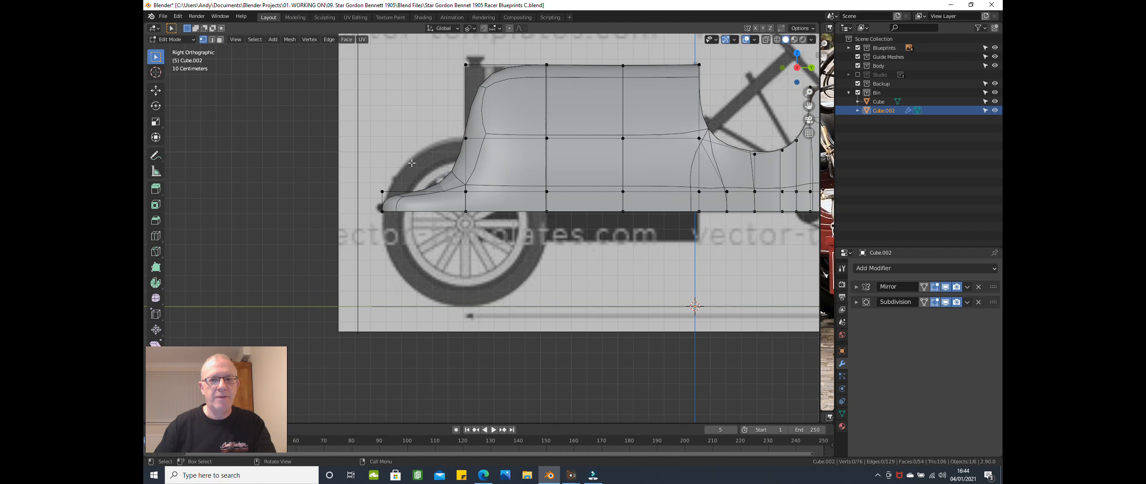
pyautogui.keyDown('alt'); pyautogui.click(414, 210); pyautogui.keyUp('alt')
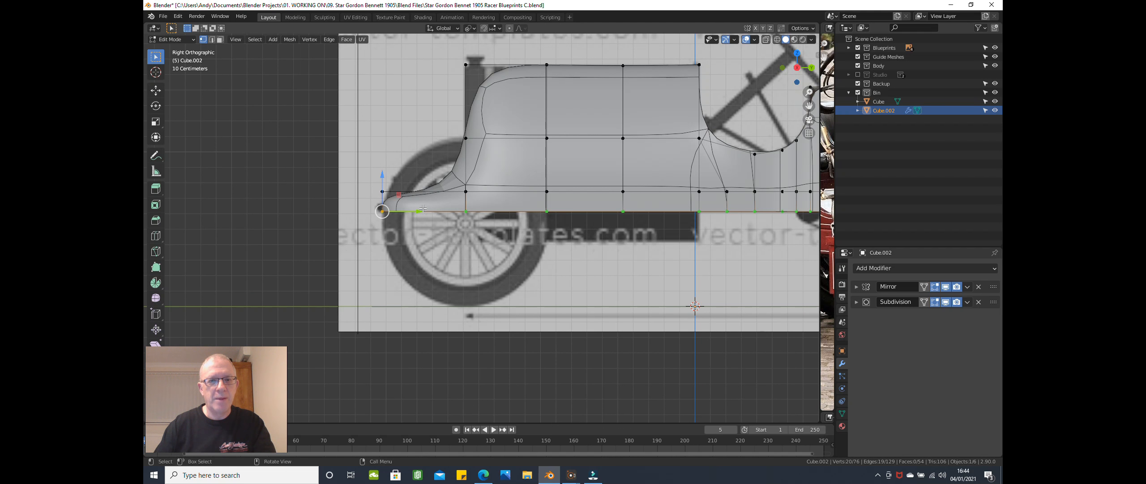
pyautogui.keyDown('alt'); pyautogui.keyDown('shift'); pyautogui.click(491, 191); pyautogui.keyUp('shift'); pyautogui.keyUp('alt')
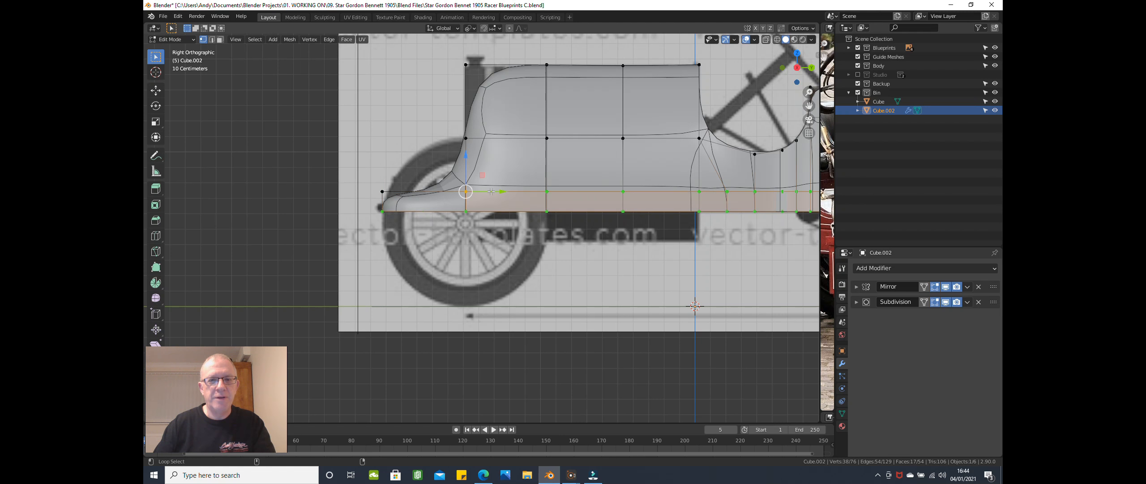
pyautogui.scroll(-4, 491, 192)
pyautogui.moveTo(492, 192); pyautogui.dragTo(476, 229, button='middle')
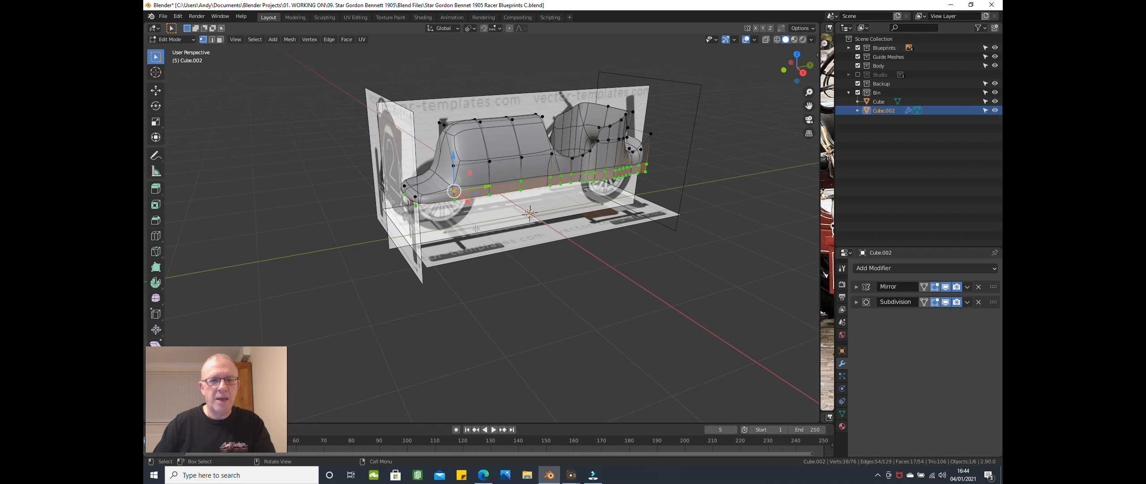
pyautogui.keyDown('alt'); pyautogui.keyDown('shift'); pyautogui.click(413, 195); pyautogui.keyUp('shift'); pyautogui.keyUp('alt')
pyautogui.moveTo(413, 195); pyautogui.dragTo(478, 212, button='middle')
pyautogui.scroll(2, 504, 240)
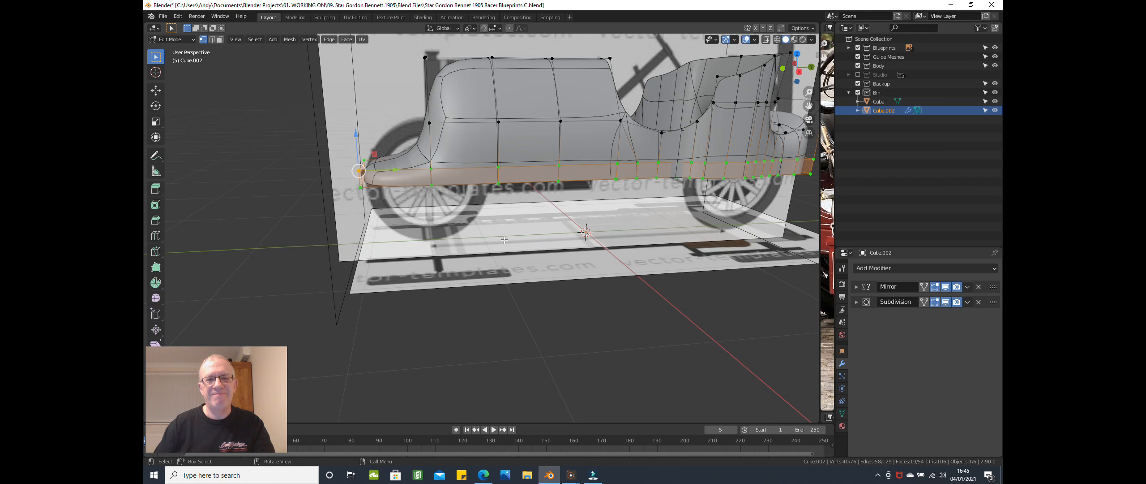
# Step: Separate the selected lower band from the car body into its own object and return to Object Mode
pyautogui.press('KP_3')
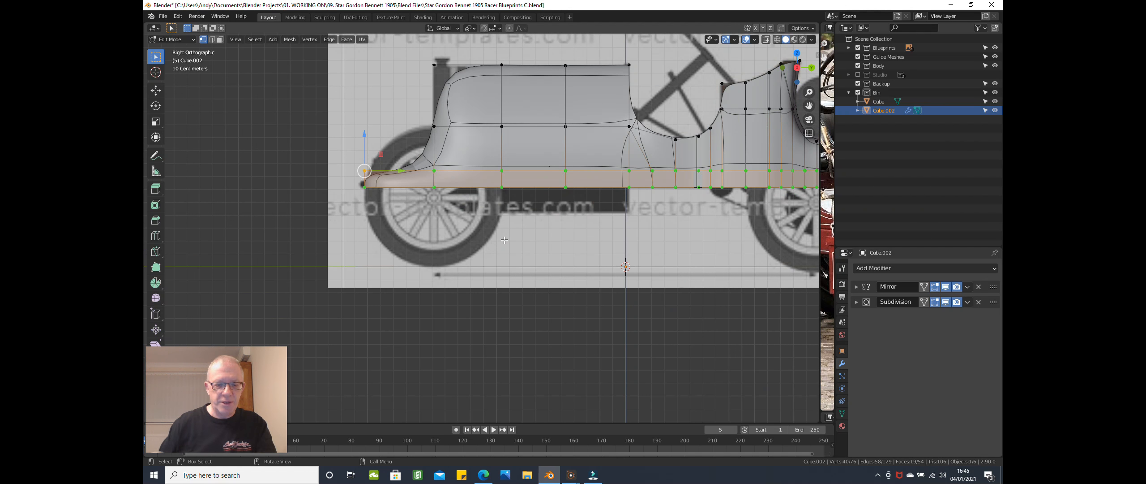
pyautogui.keyDown('shift'); pyautogui.moveTo(467, 255); pyautogui.dragTo(400, 268, button='middle'); pyautogui.keyUp('shift')
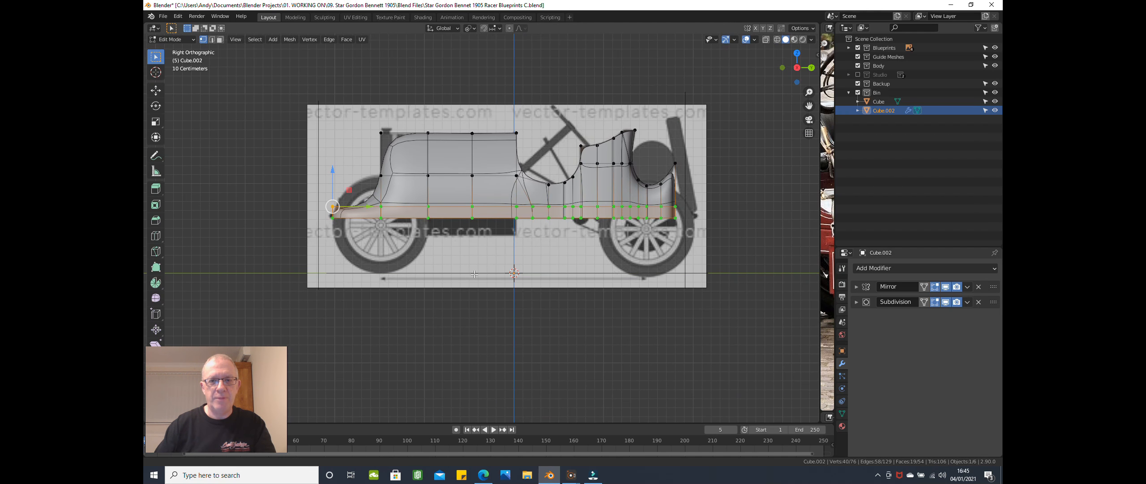
pyautogui.press('p')
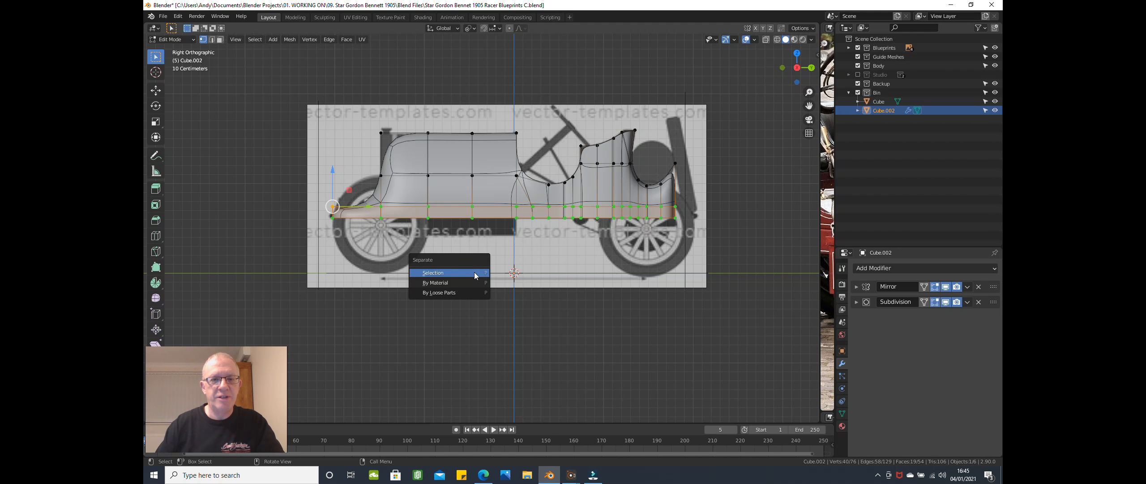
pyautogui.click(474, 272)
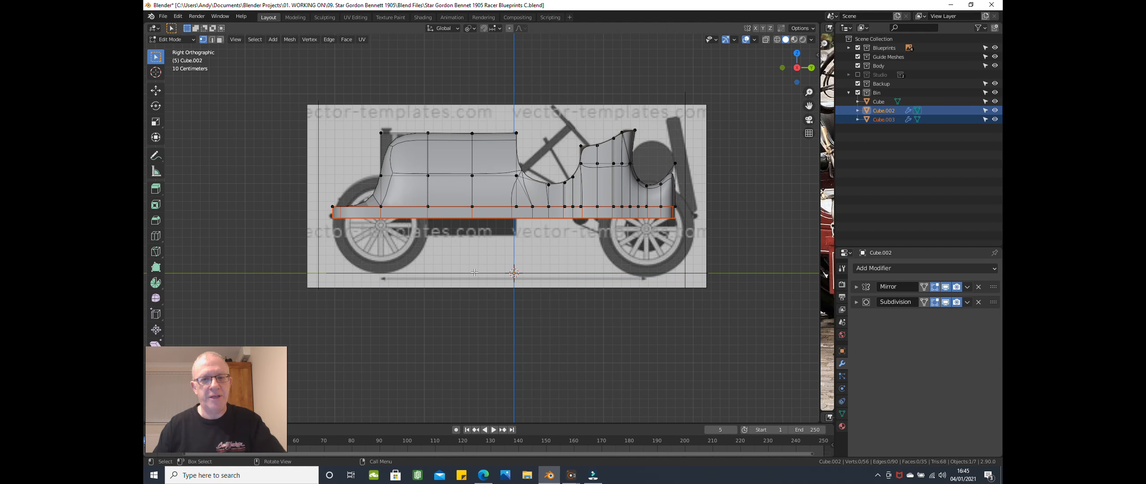
pyautogui.press('Tab')
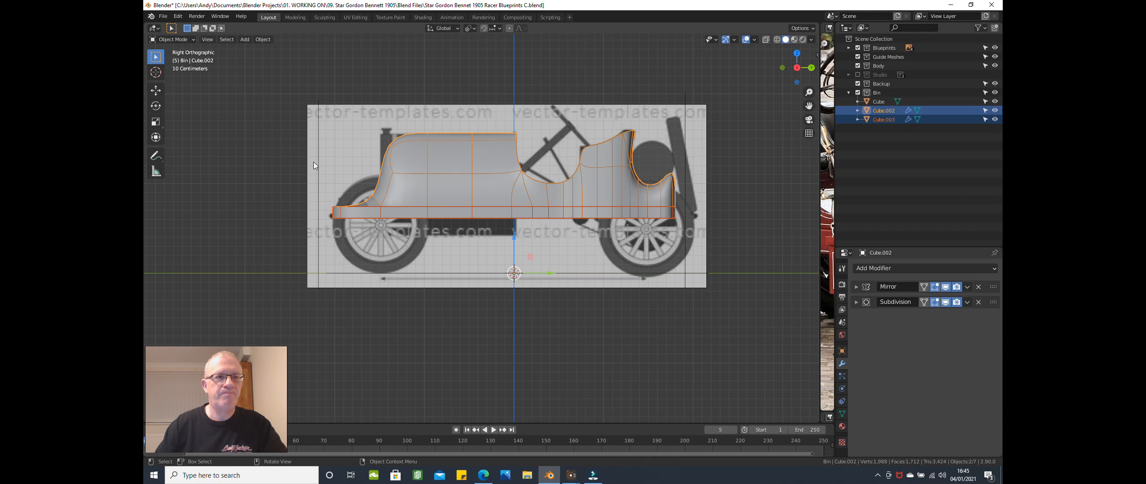
# Step: Rename the separated lower band as Chassis and move it into the Body collection
pyautogui.click(433, 213)
pyautogui.doubleClick(889, 119)
pyautogui.write('Chassis')
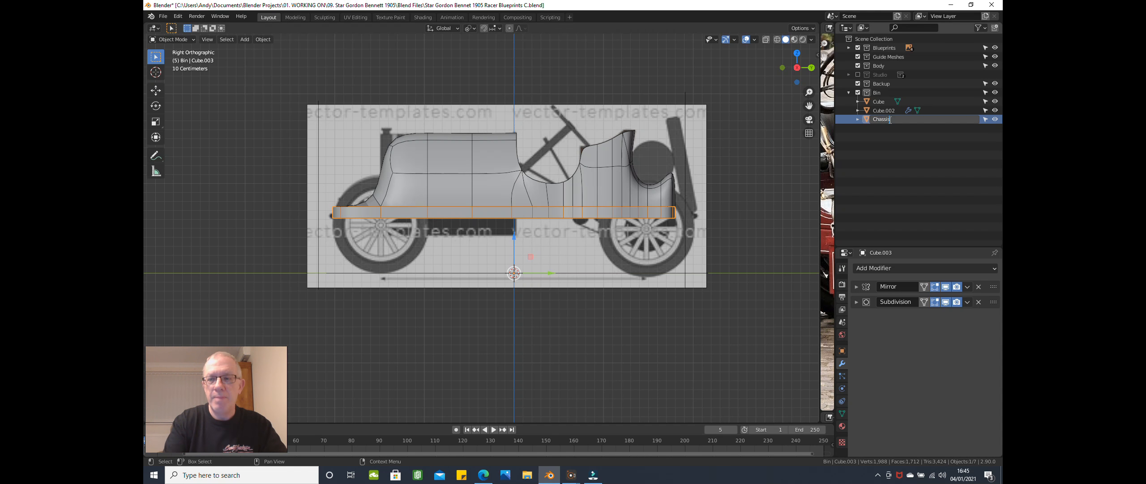
pyautogui.press('Return')
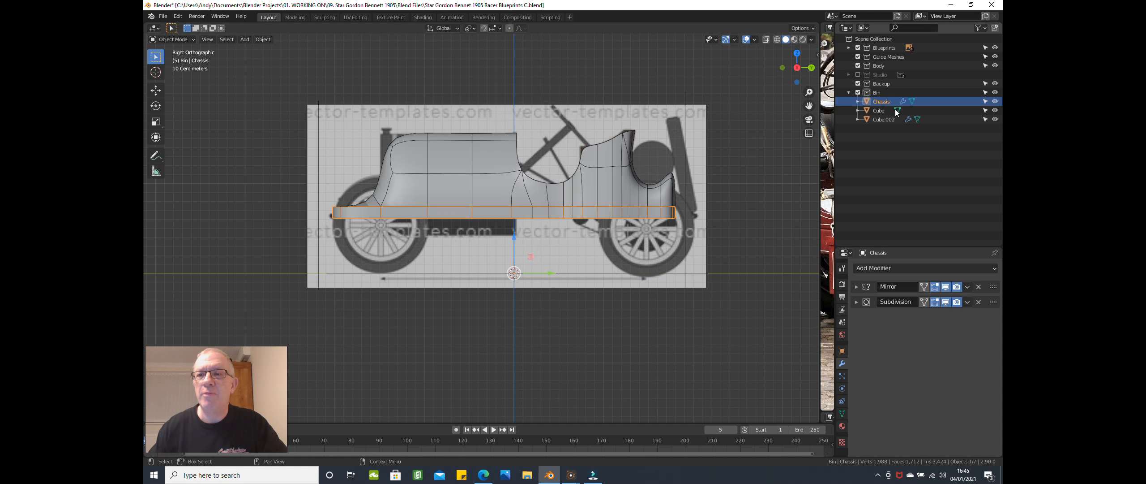
pyautogui.moveTo(883, 104); pyautogui.dragTo(878, 66)
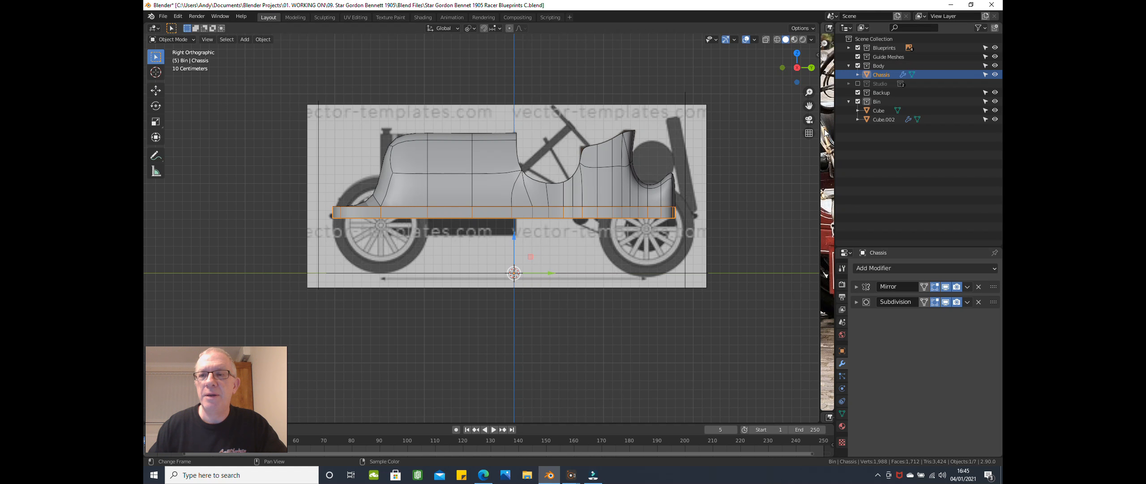
# Step: Rename the upper car body object as Main body and move it into the Body collection
pyautogui.click(610, 181)
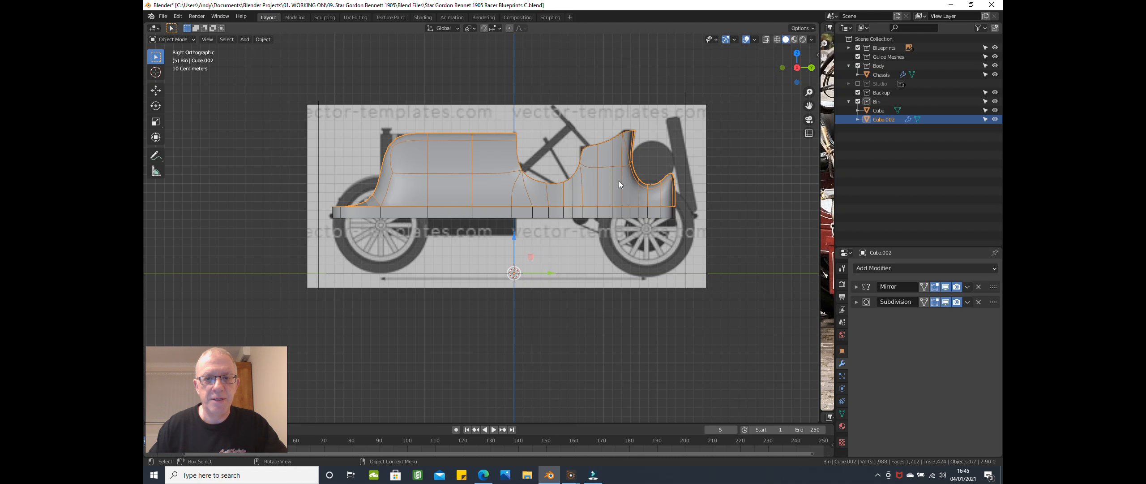
pyautogui.doubleClick(885, 119)
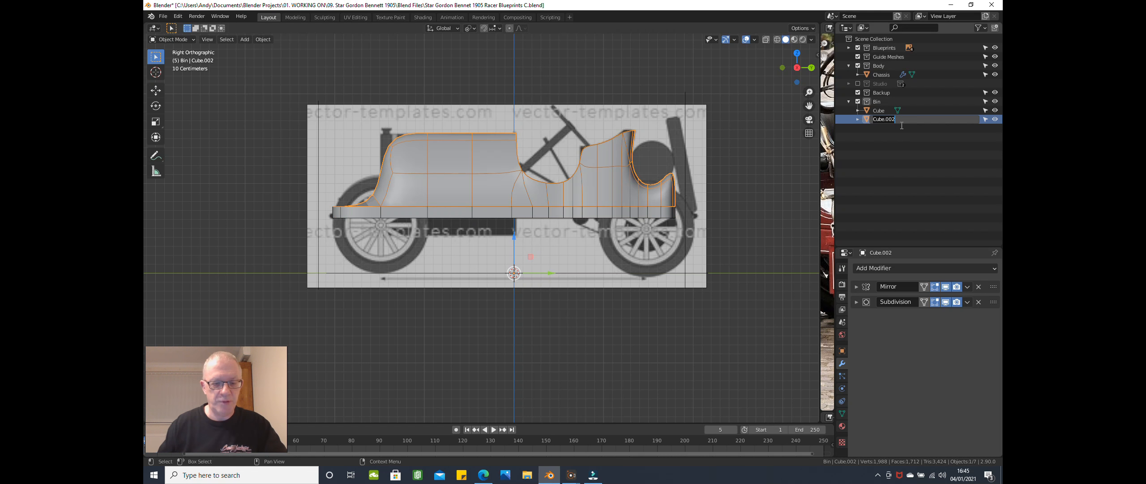
pyautogui.write('Main body')
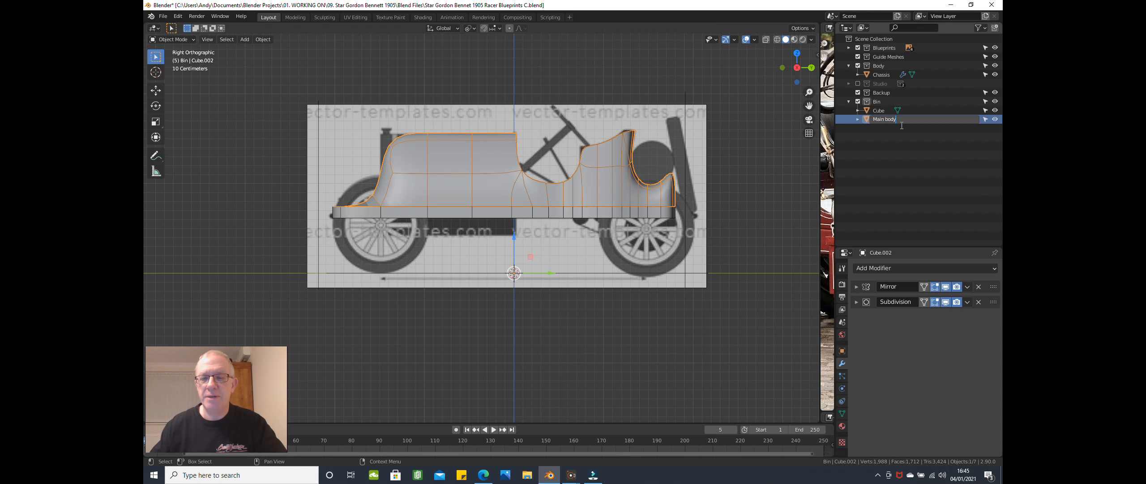
pyautogui.press('Return')
pyautogui.moveTo(888, 120); pyautogui.dragTo(879, 74)
# Step: Examine the leftover Cube object in the Bin collection in Edit Mode for any remaining geometry
pyautogui.click(885, 121)
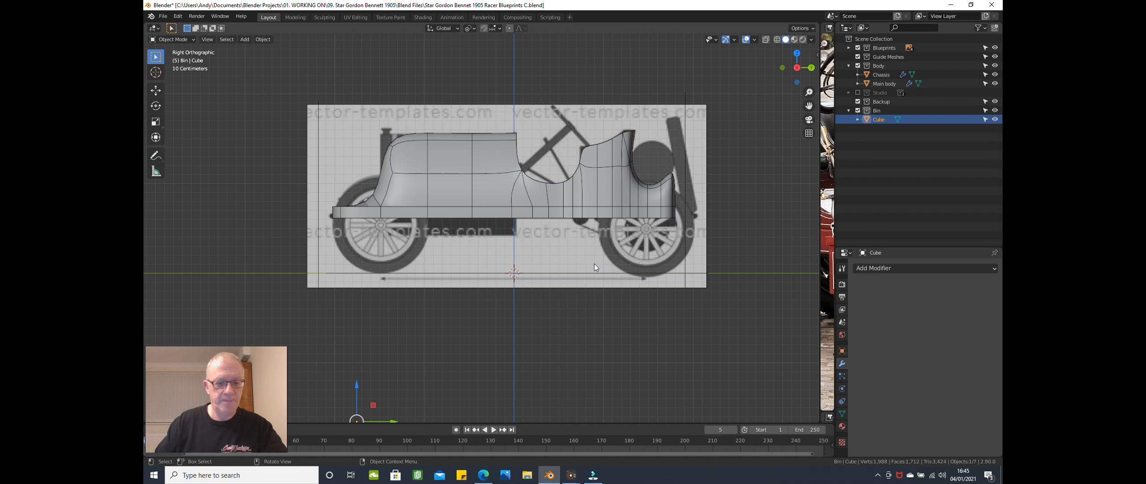
pyautogui.press('Tab')
pyautogui.scroll(-5, 594, 264)
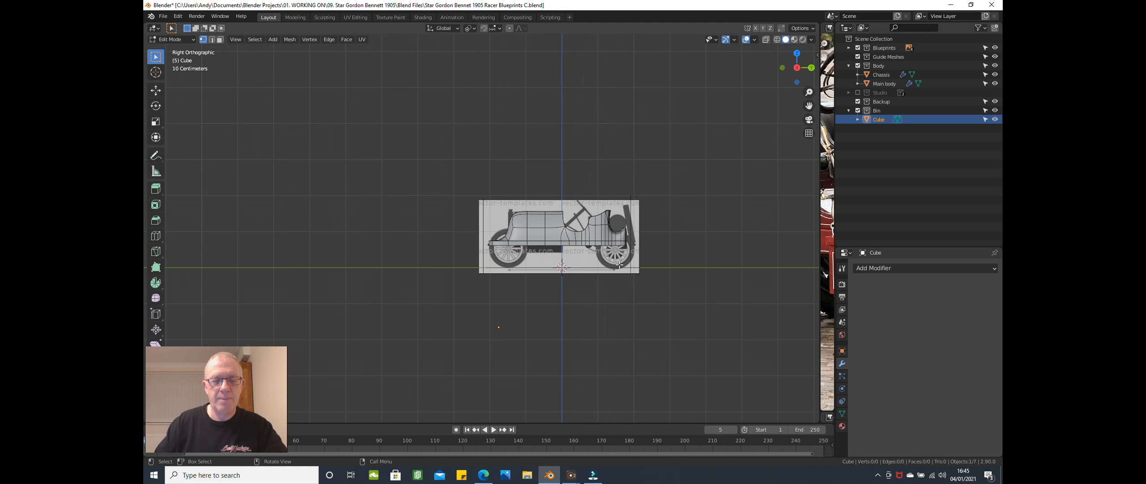
pyautogui.moveTo(621, 266); pyautogui.dragTo(647, 284, button='middle')
pyautogui.scroll(3, 647, 284)
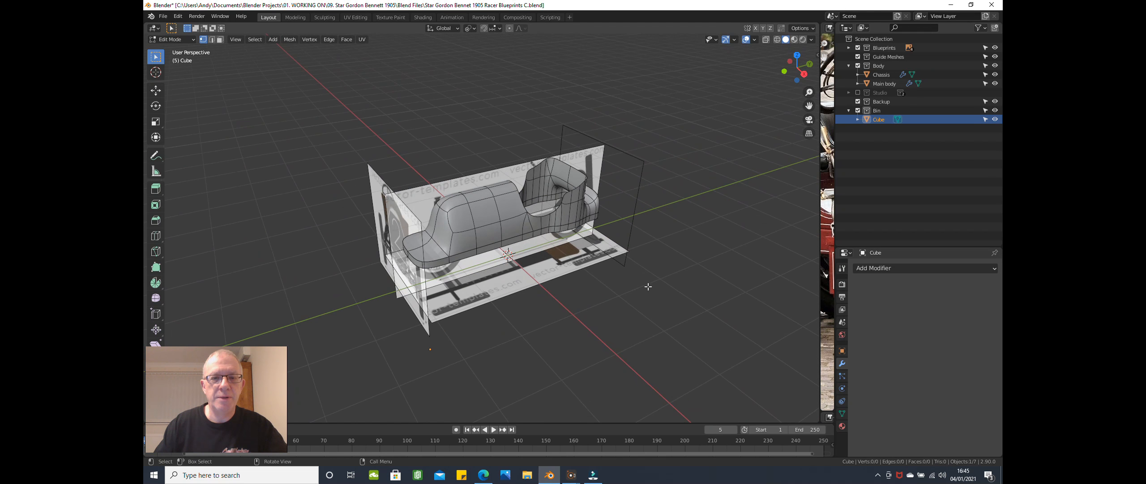
pyautogui.rightClick(887, 123)
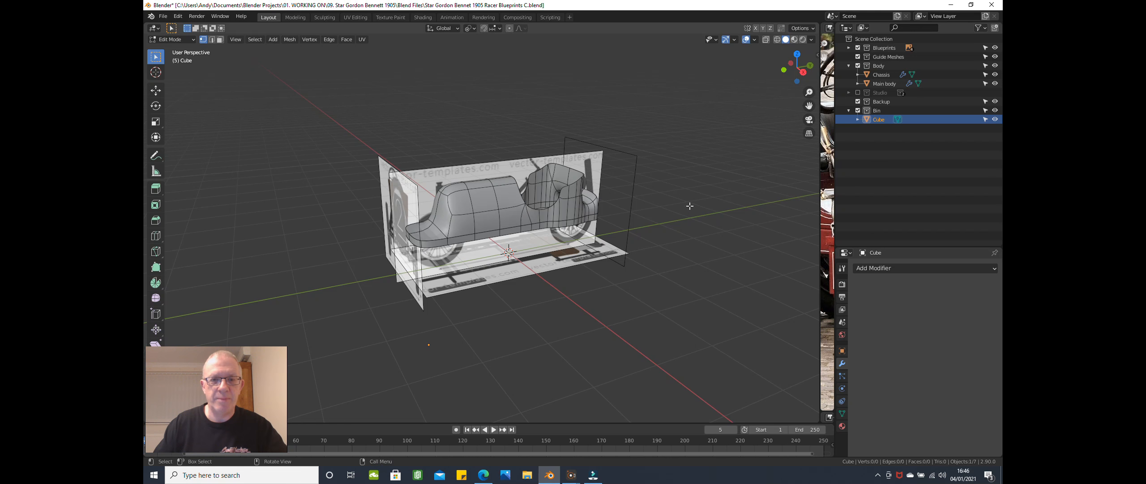
pyautogui.press('KP_3')
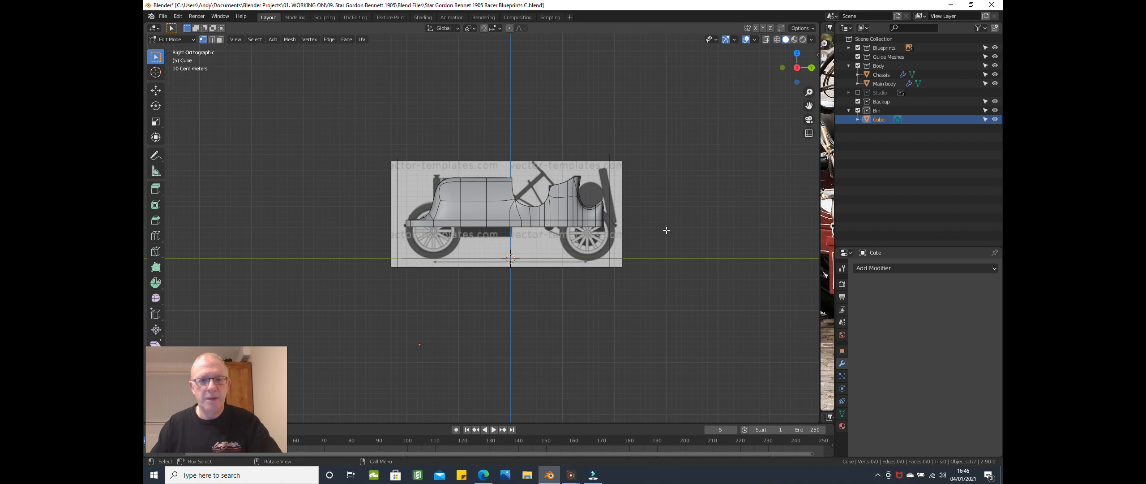
pyautogui.scroll(3, 666, 230)
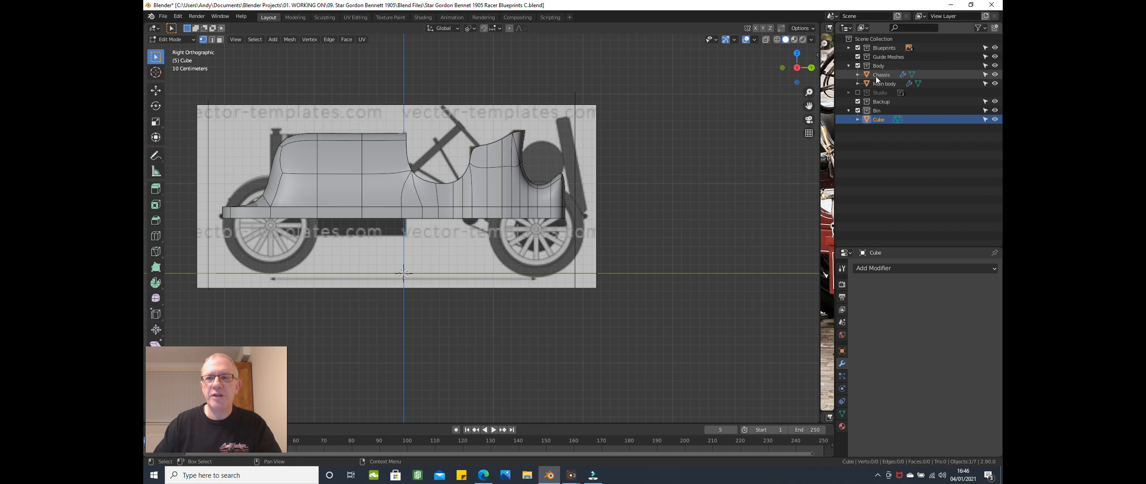
# Step: Inspect the Main body mesh in Edit Mode with the Chassis hidden, and show the Chassis again
pyautogui.click(995, 74)
pyautogui.scroll(1, 418, 199)
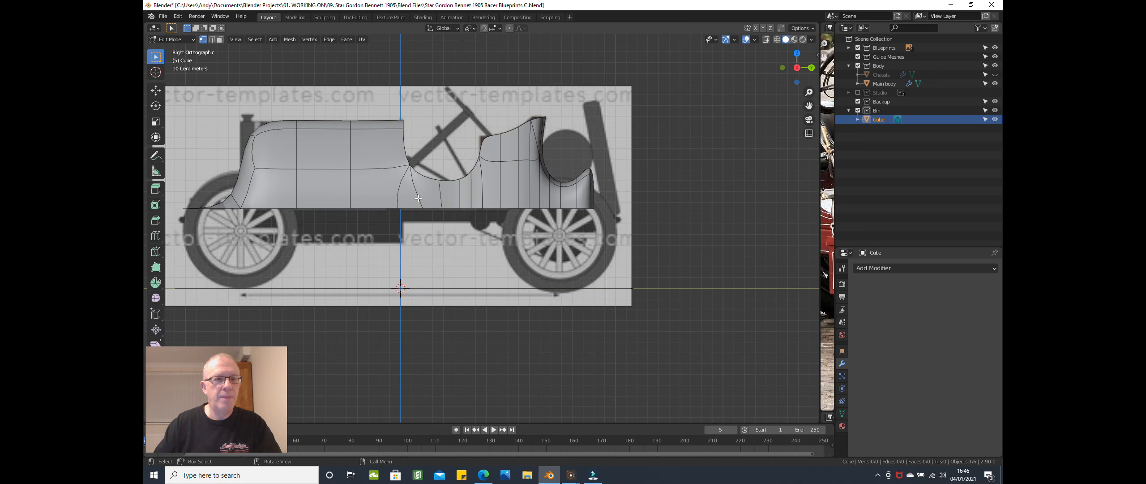
pyautogui.moveTo(366, 216); pyautogui.dragTo(396, 255, button='middle')
pyautogui.press('Tab')
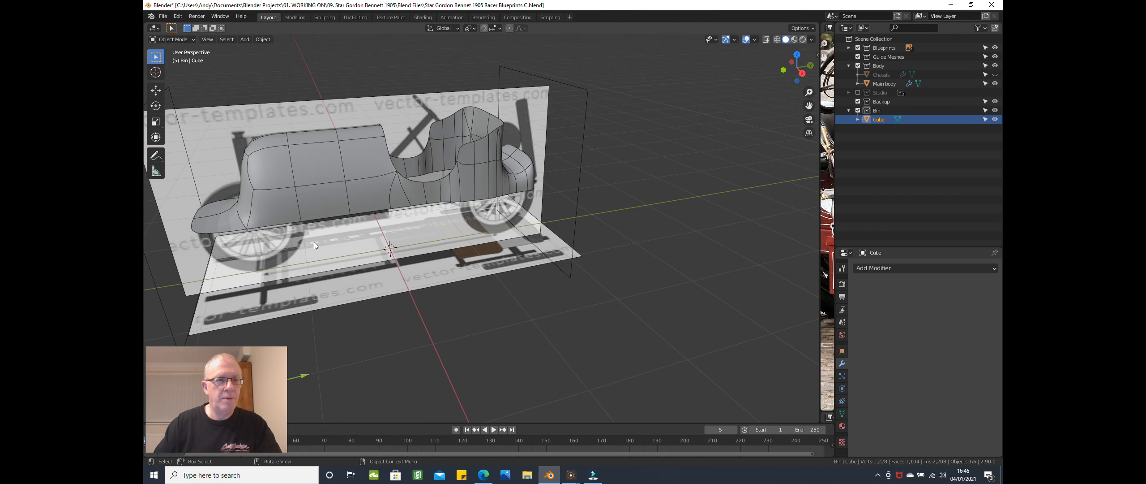
pyautogui.click(269, 195)
pyautogui.press('Tab')
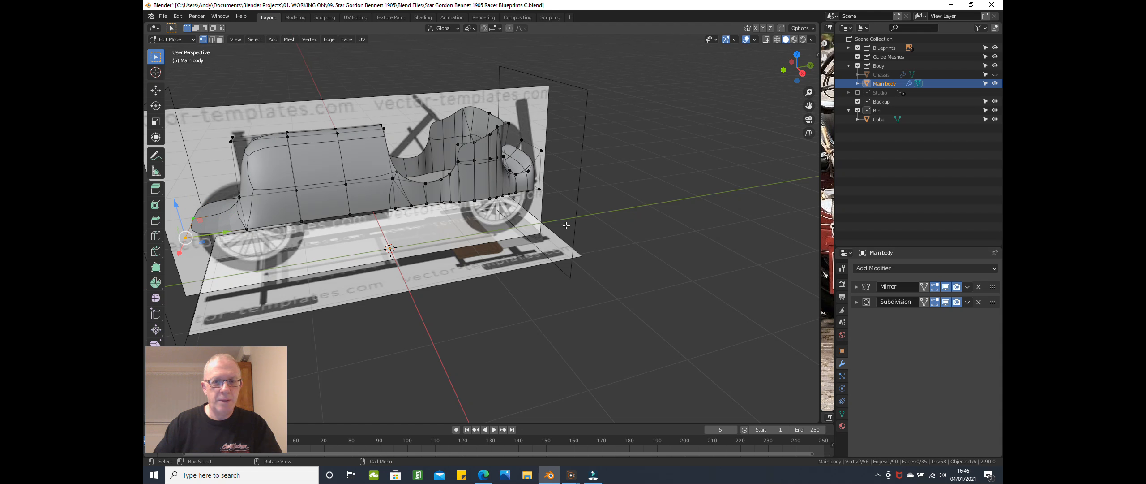
pyautogui.press('Tab')
pyautogui.click(995, 74)
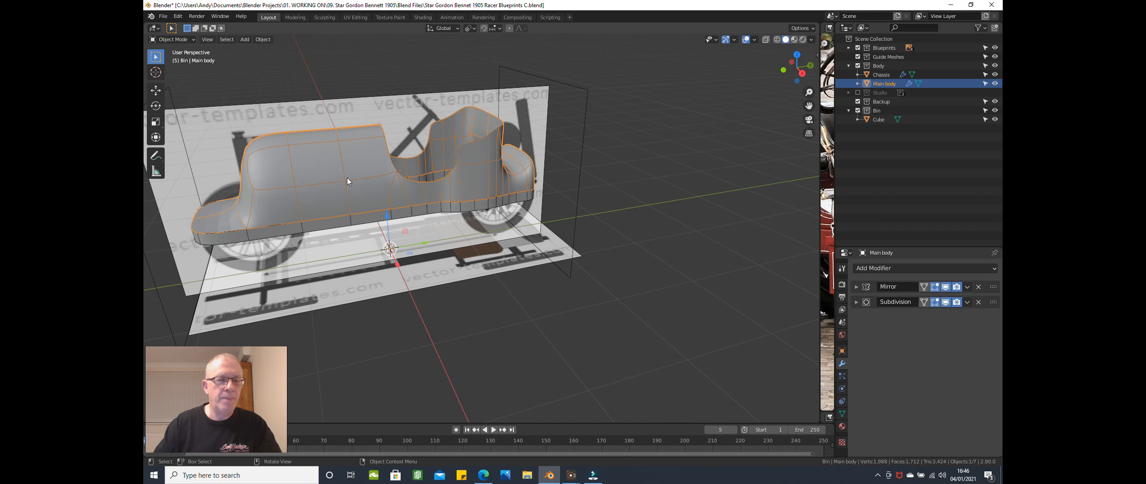
# Step: Inspect the Chassis mesh on its own in Edit Mode and return to Object Mode
pyautogui.click(251, 229)
pyautogui.moveTo(262, 230); pyautogui.dragTo(292, 227, button='middle')
pyautogui.press('Tab')
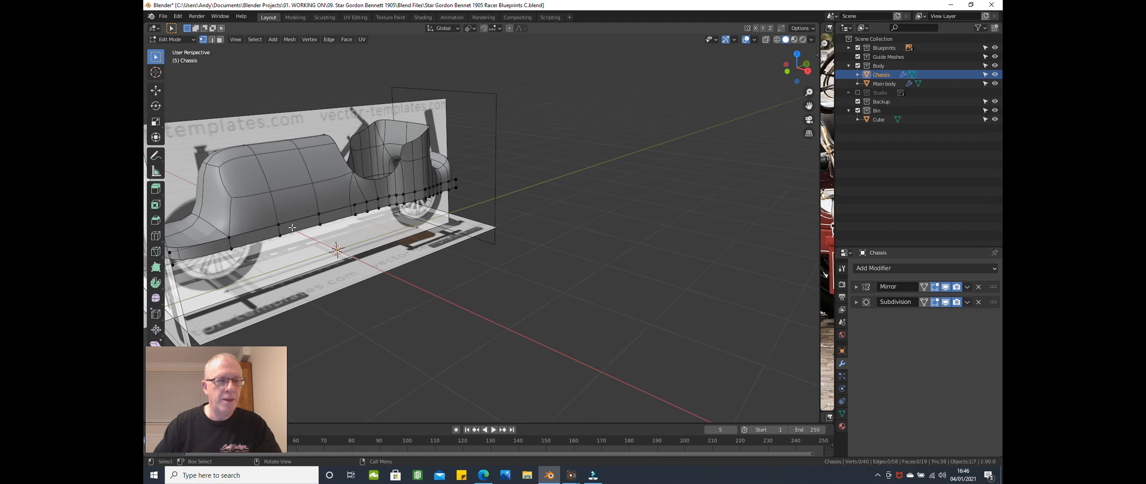
pyautogui.scroll(-2, 292, 228)
pyautogui.press('Tab')
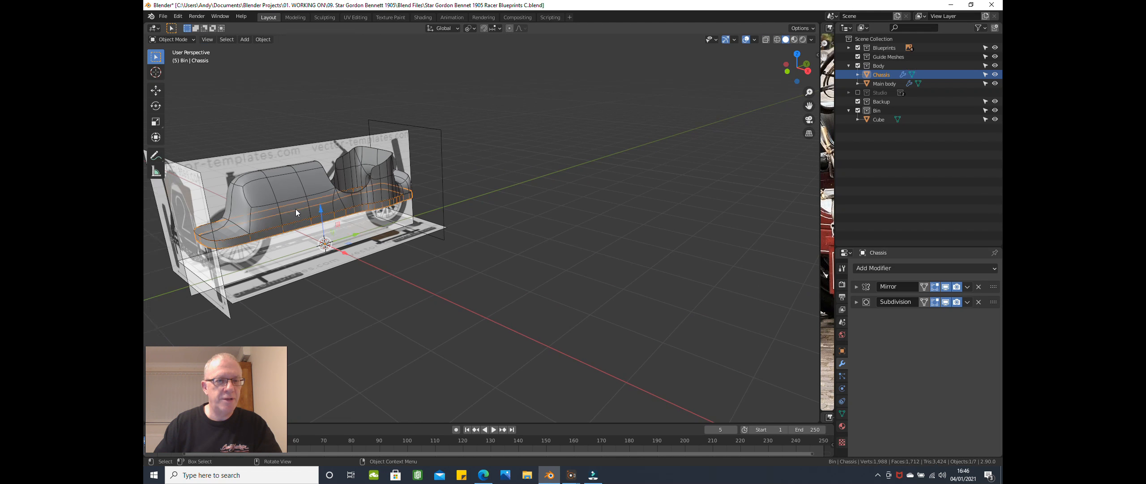
# Step: Hide the Chassis, delete the two vertices at the front tip of the Main body's nose, and view the mesh in right orthographic view
pyautogui.click(994, 75)
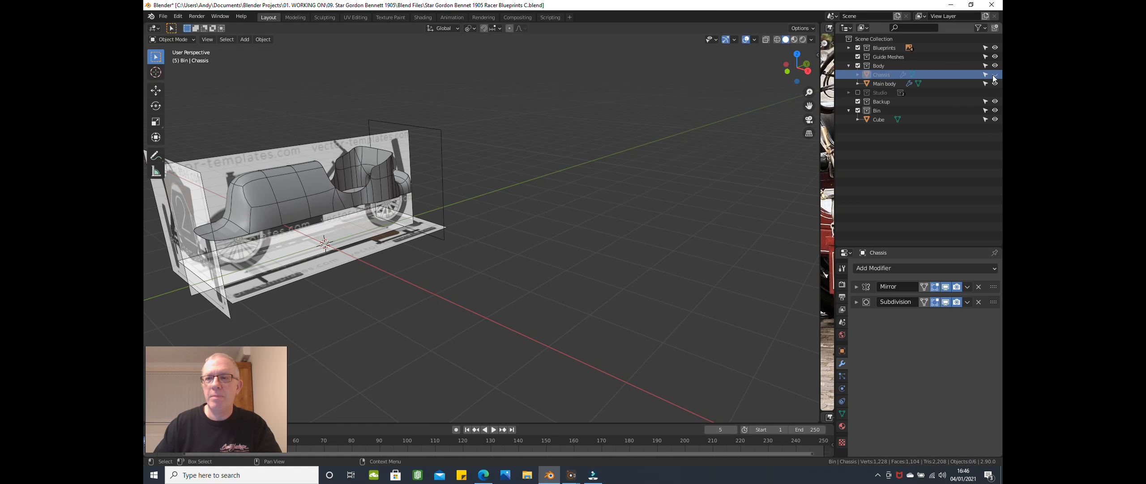
pyautogui.click(233, 236)
pyautogui.press('Tab')
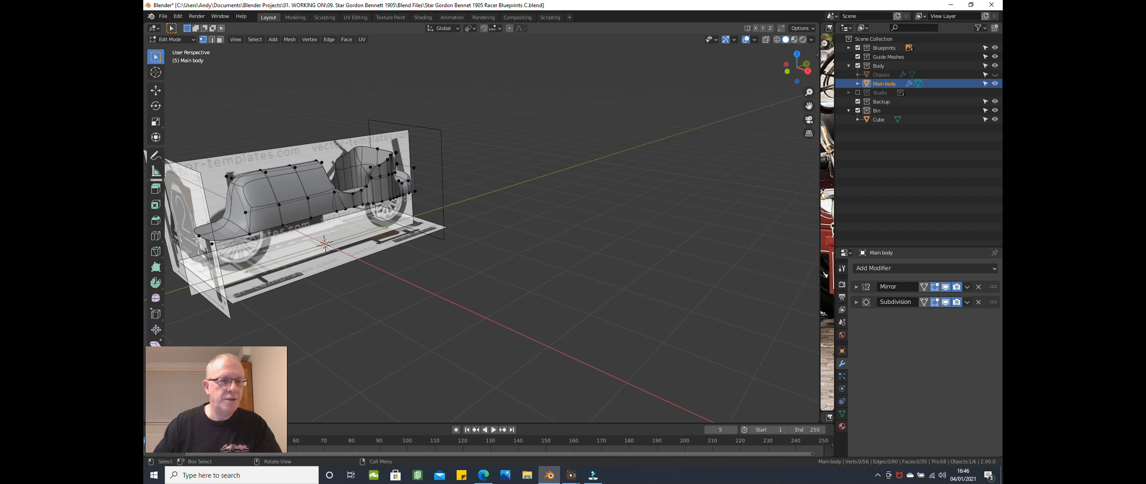
pyautogui.click(203, 240)
pyautogui.keyDown('shift'); pyautogui.click(225, 252); pyautogui.keyUp('shift')
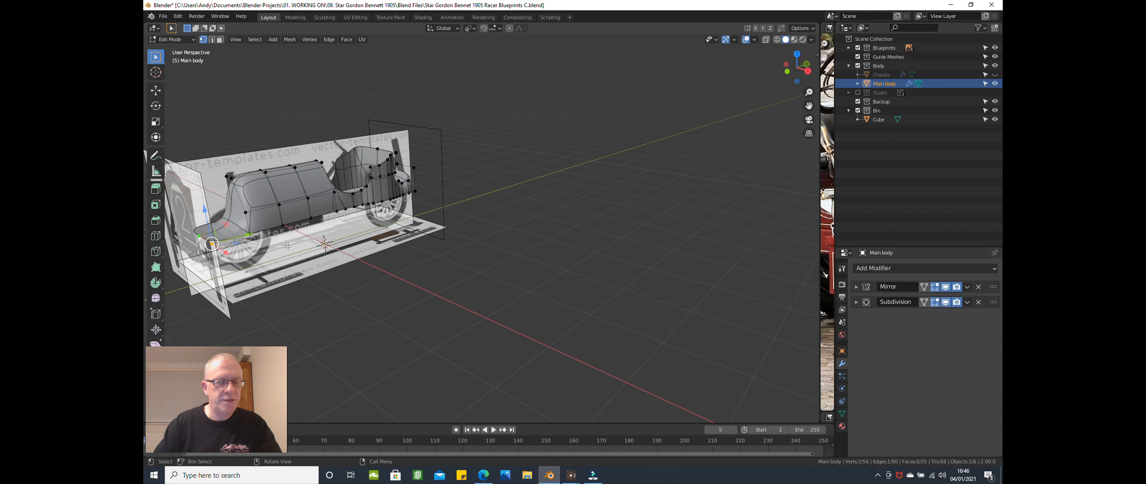
pyautogui.press('x')
pyautogui.click(275, 230)
pyautogui.moveTo(291, 228)
pyautogui.mouseDown(button='middle')
pyautogui.moveTo(266, 229)
pyautogui.moveTo(309, 222)
pyautogui.mouseUp(button='middle')
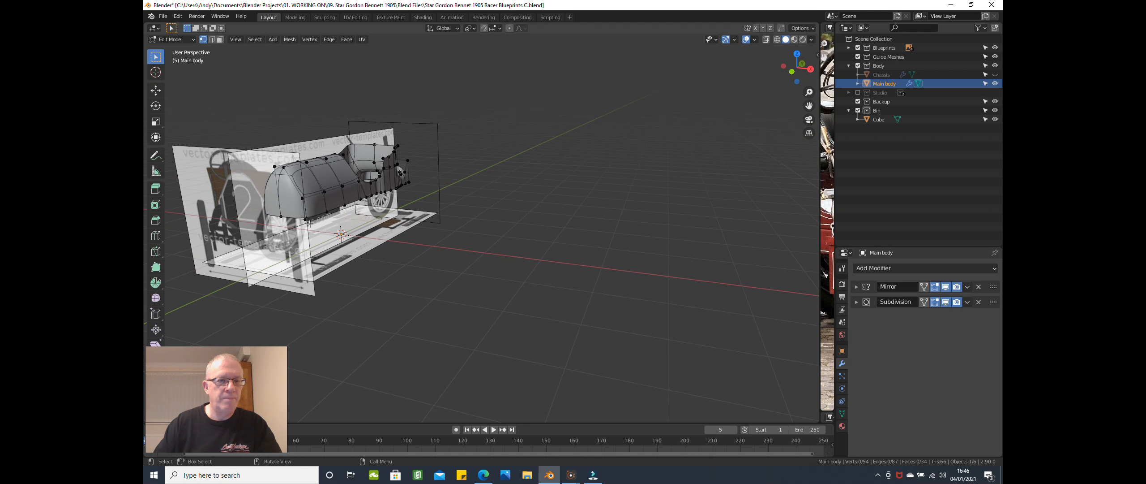
pyautogui.scroll(2, 309, 223)
pyautogui.press('KP_3')
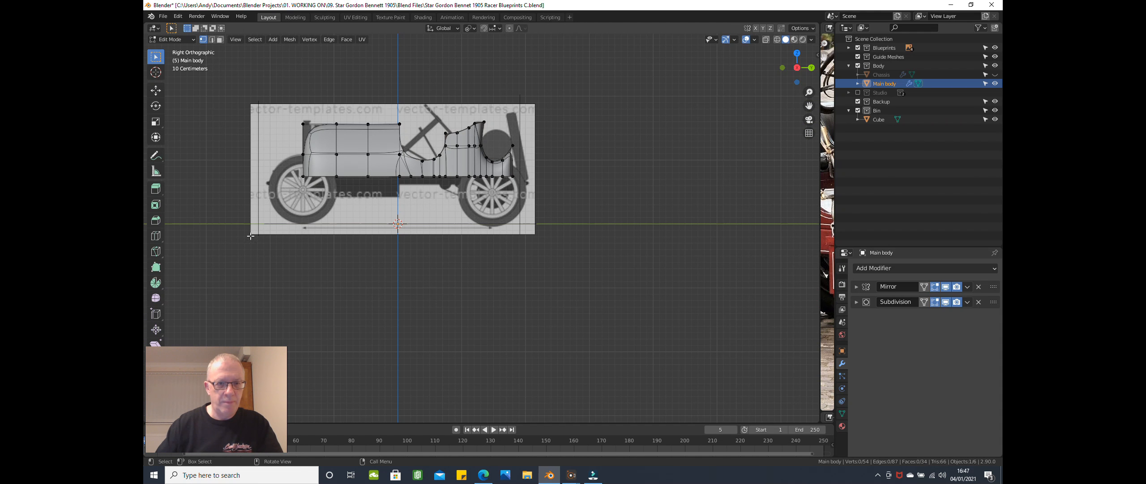
pyautogui.press('Tab')
pyautogui.press('Tab')
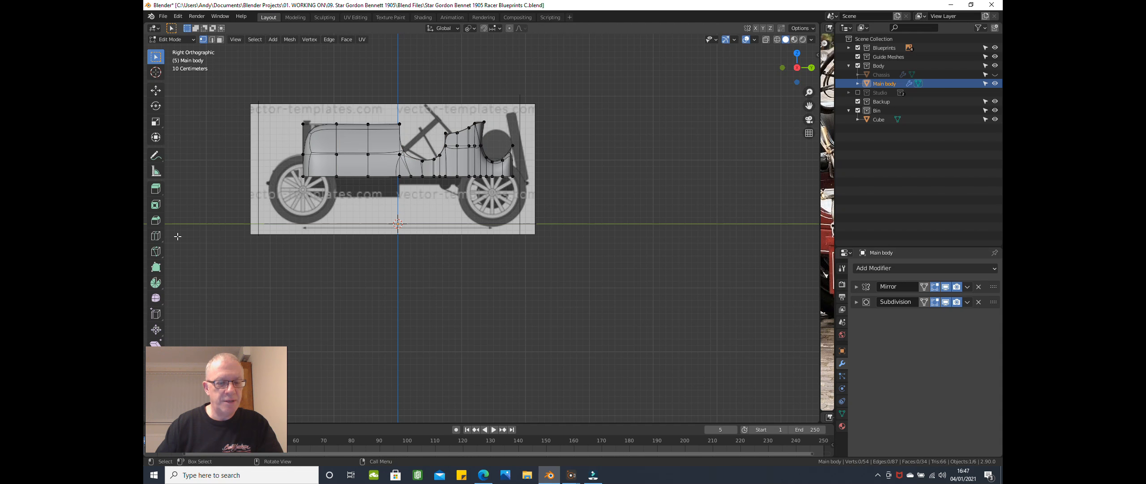
# Step: In wireframe shading, add a vertical loop cut to the Main body's nose, slid forward to the back edge of the blueprint's radiator
pyautogui.press('z')
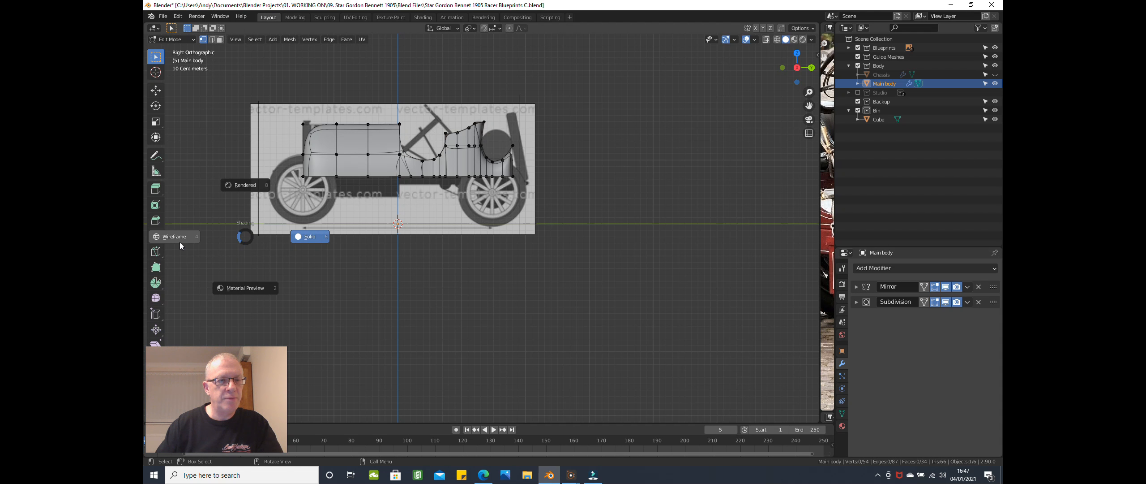
pyautogui.click(179, 238)
pyautogui.scroll(2, 289, 211)
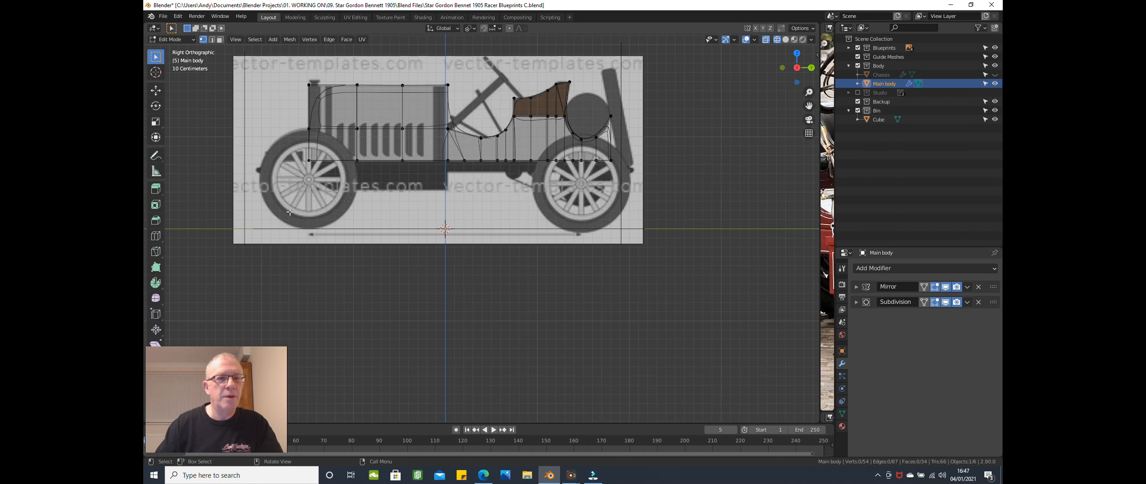
pyautogui.scroll(4, 289, 211)
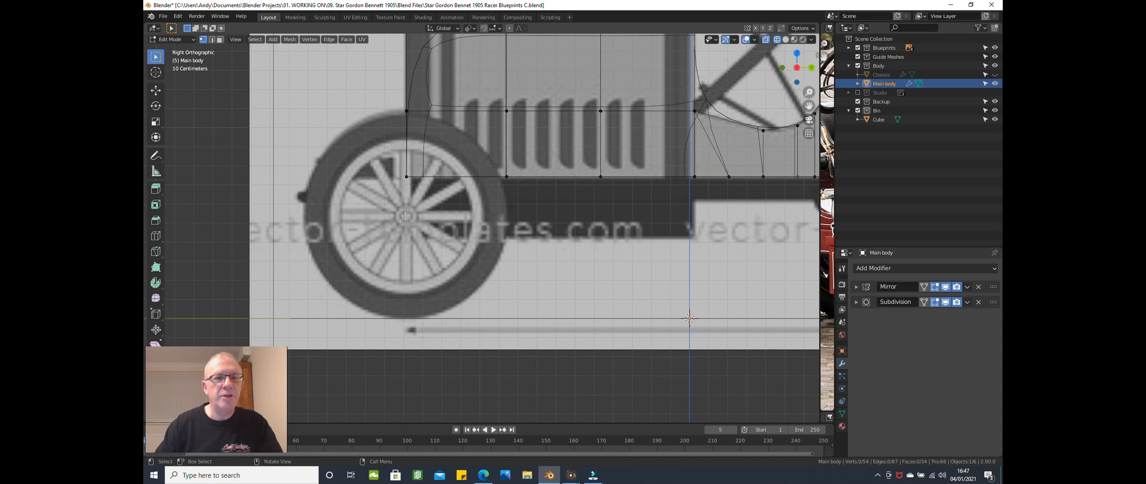
pyautogui.keyDown('shift'); pyautogui.moveTo(405, 216); pyautogui.dragTo(368, 304, button='middle'); pyautogui.keyUp('shift')
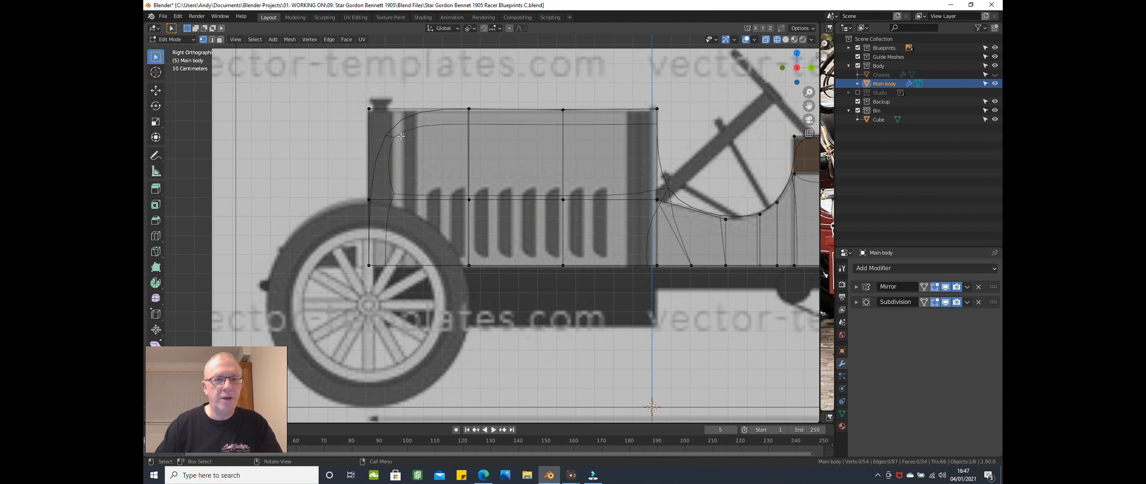
pyautogui.hotkey('ctrl', 'r')
pyautogui.click(418, 134)
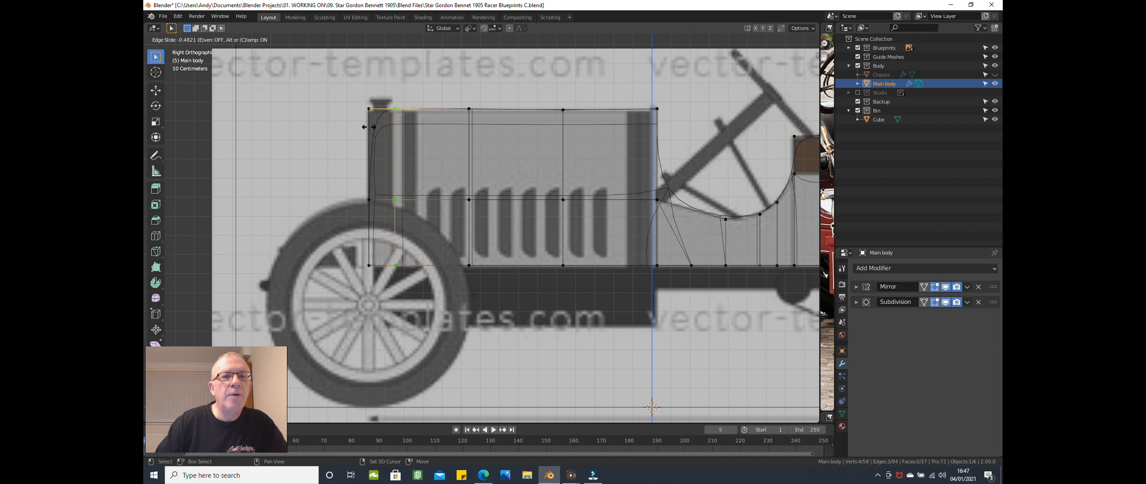
pyautogui.click(359, 127)
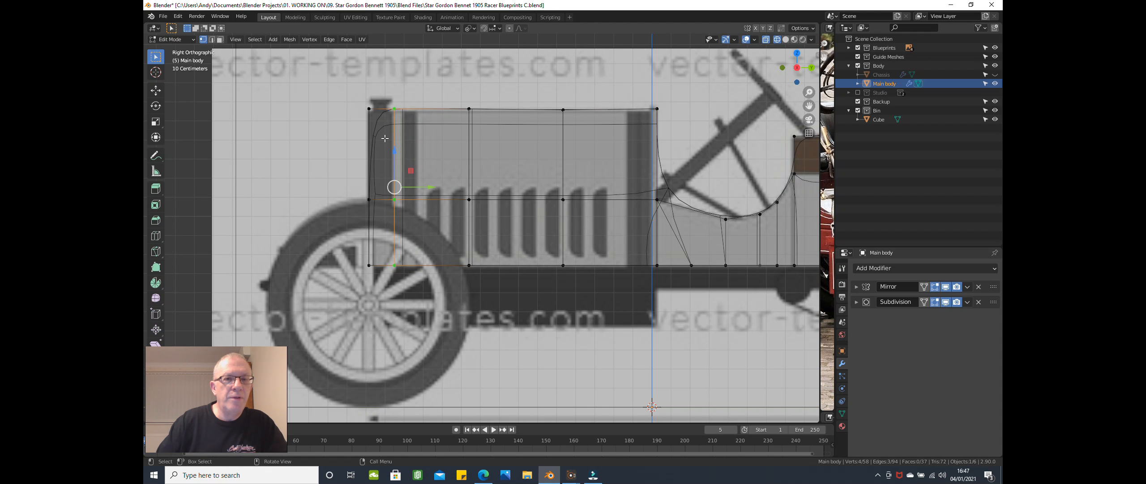
pyautogui.scroll(-2, 387, 139)
pyautogui.moveTo(390, 164); pyautogui.dragTo(411, 190, button='middle')
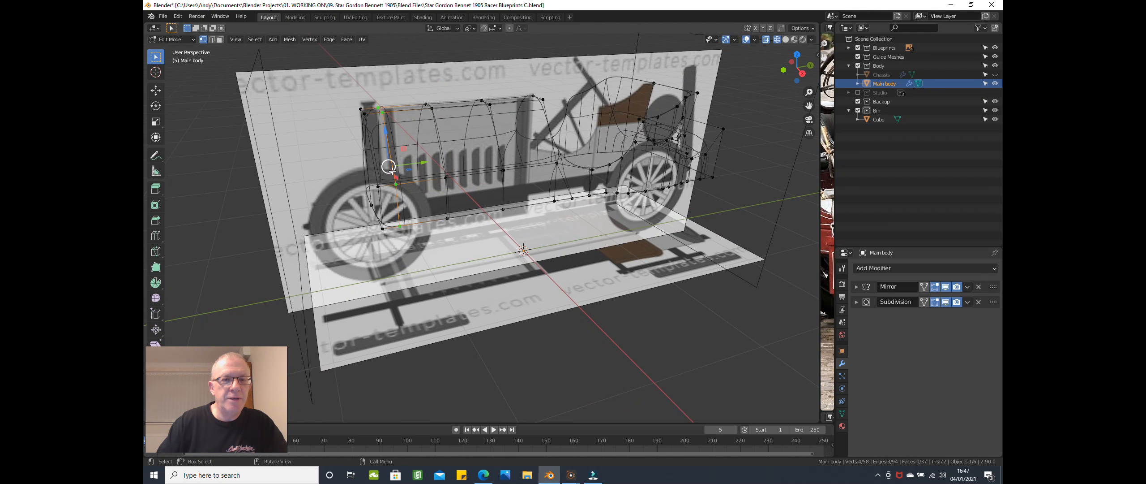
pyautogui.keyDown('alt'); pyautogui.click(371, 129); pyautogui.keyUp('alt')
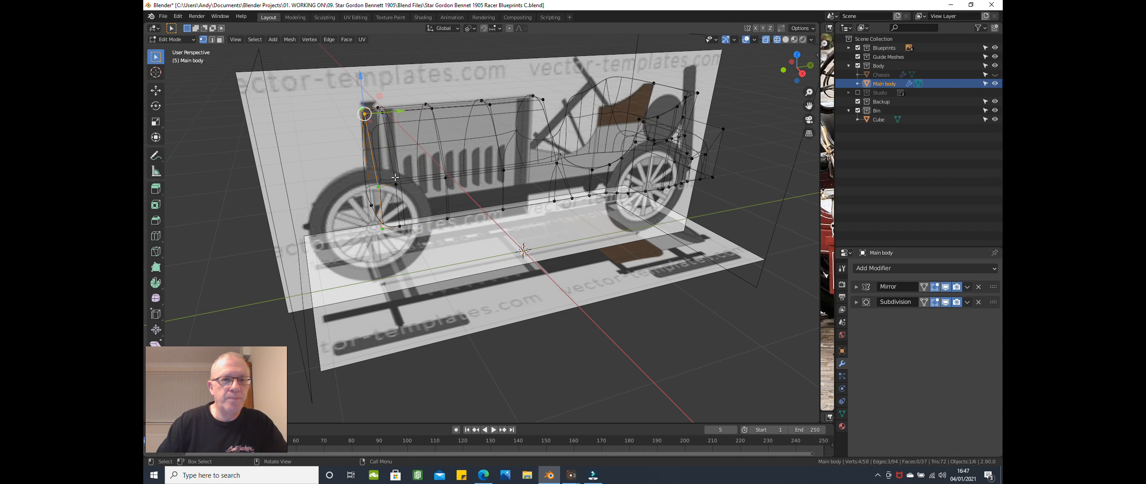
pyautogui.press('KP_3')
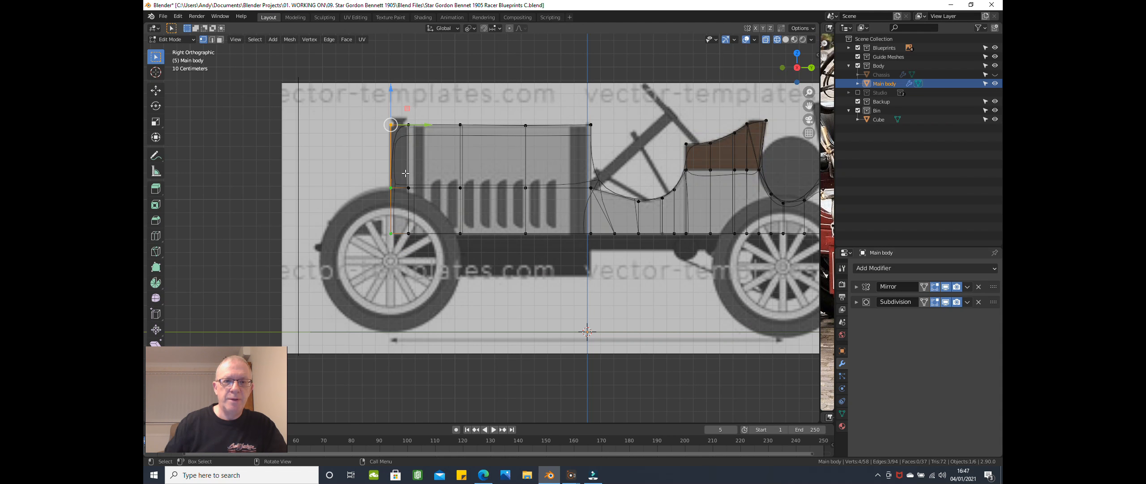
pyautogui.hotkey('alt', 'a')
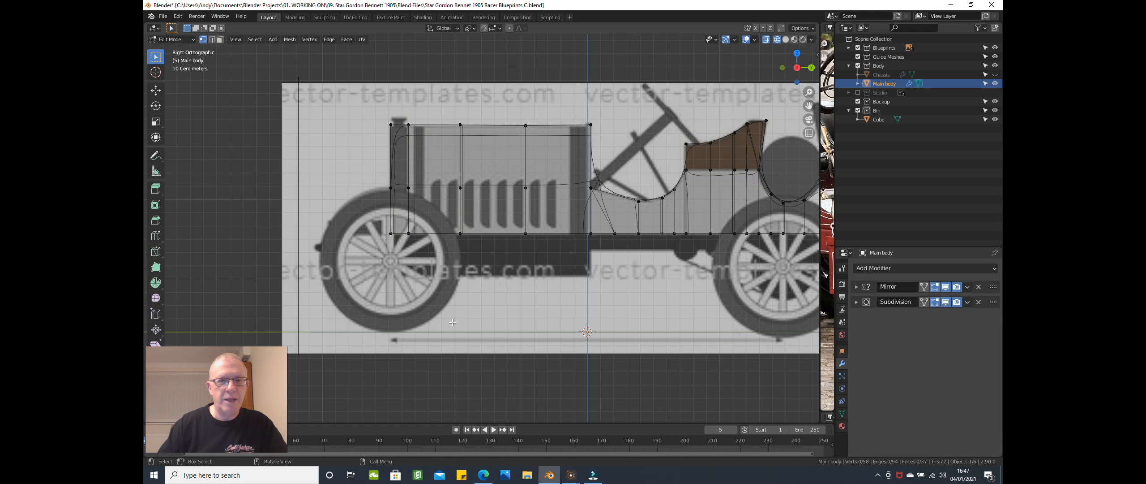
# Step: Select all vertices of the narrow front radiator strip on the Main body and separate the selection into its own object
pyautogui.press('b')
pyautogui.moveTo(345, 89); pyautogui.dragTo(421, 251)
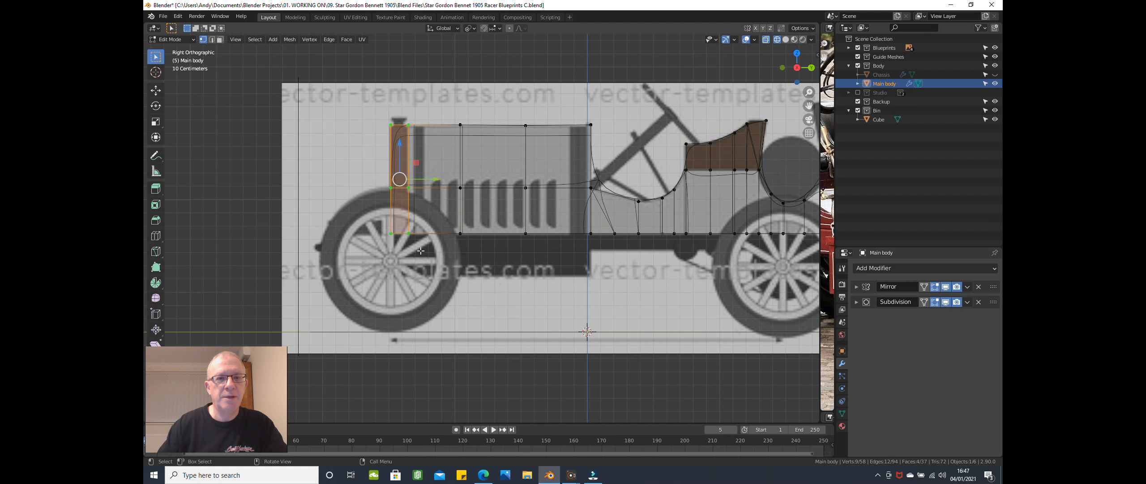
pyautogui.scroll(-2, 421, 249)
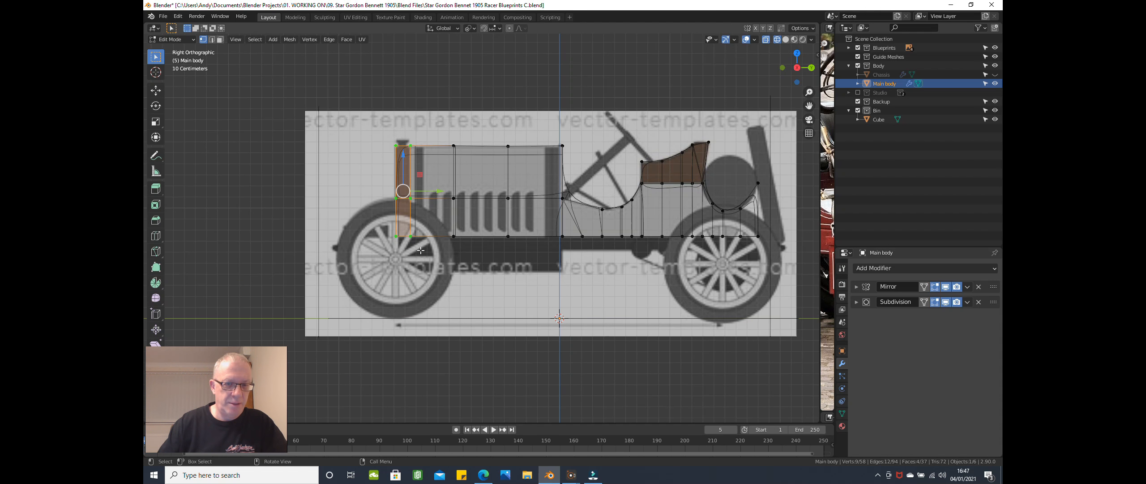
pyautogui.moveTo(420, 250); pyautogui.dragTo(474, 261, button='middle')
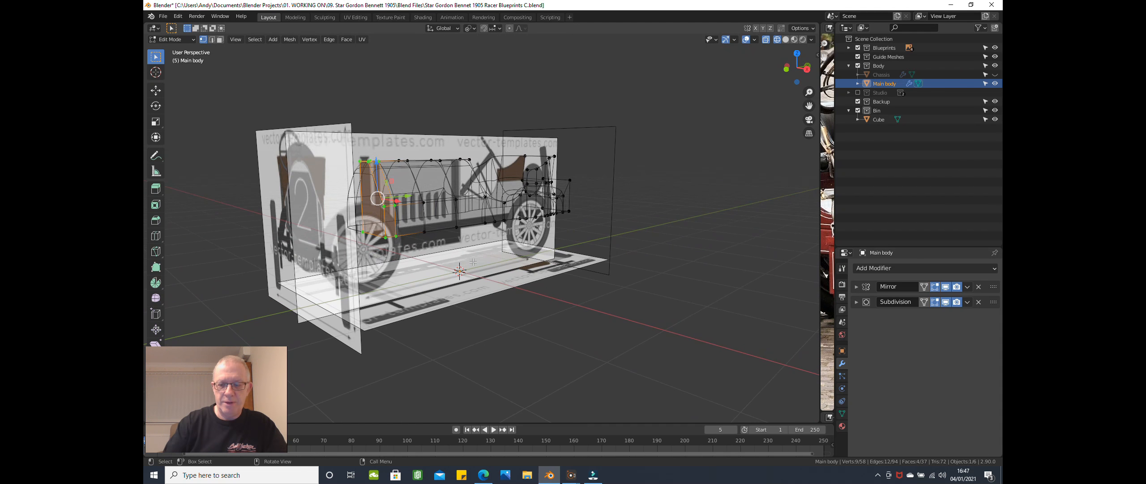
pyautogui.press('KP_3')
pyautogui.press('p')
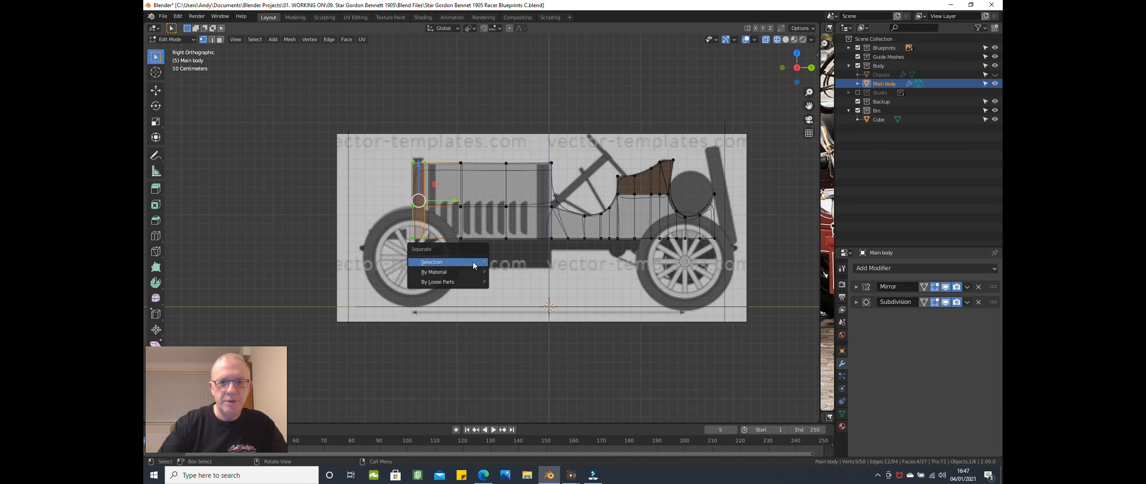
pyautogui.click(457, 263)
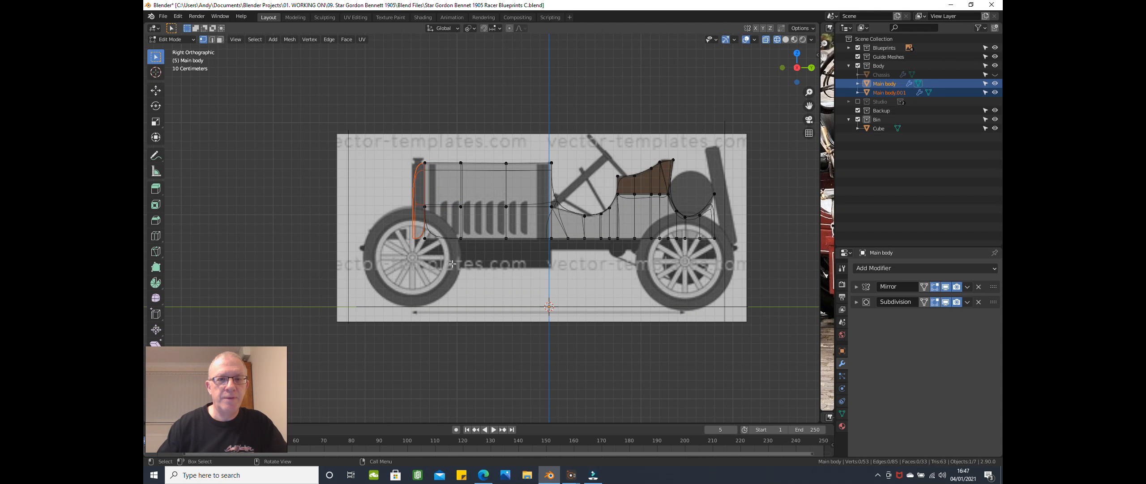
# Step: Return to Object Mode, select the separated front piece and rename it Radiator
pyautogui.press('Tab')
pyautogui.click(413, 197)
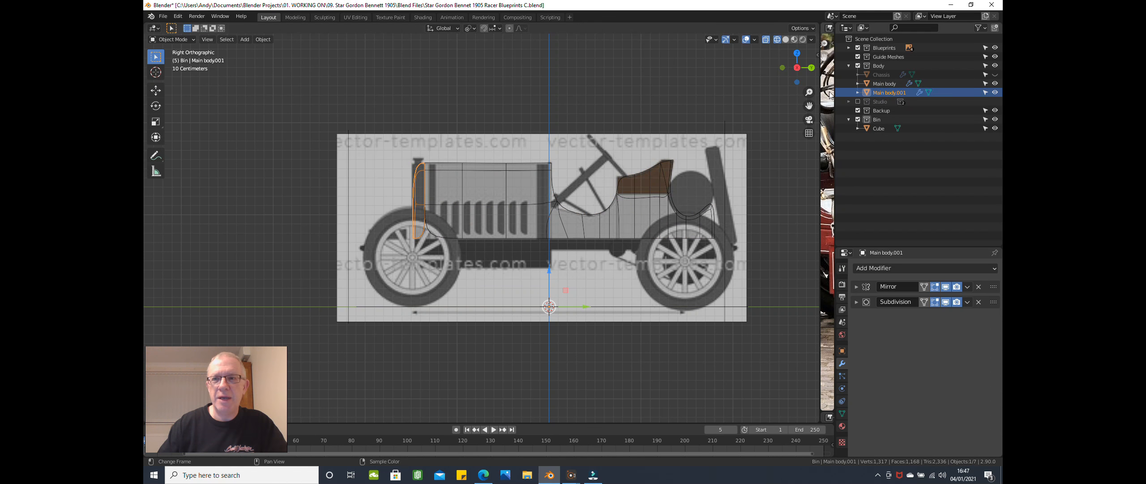
pyautogui.doubleClick(884, 92)
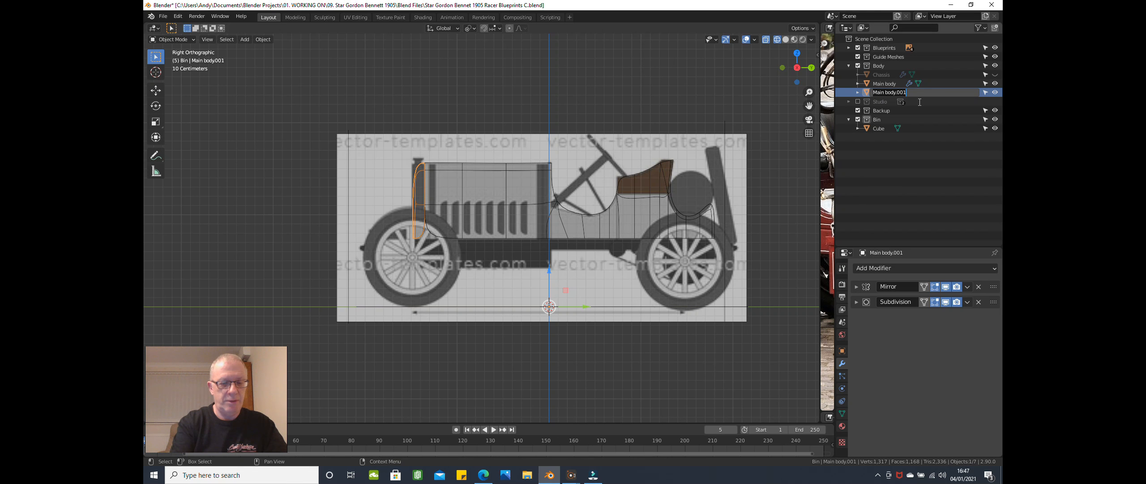
pyautogui.write('Radi')
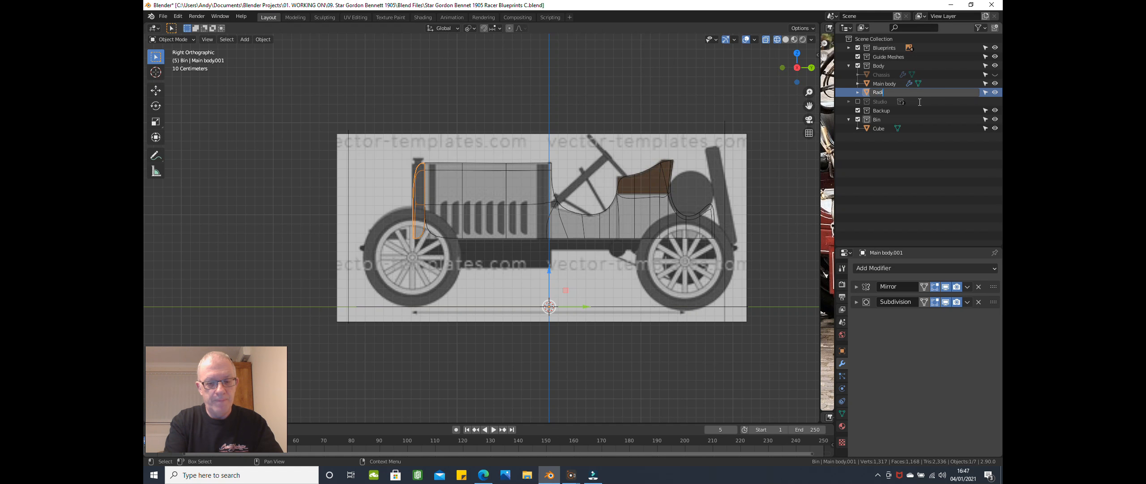
pyautogui.write('ator')
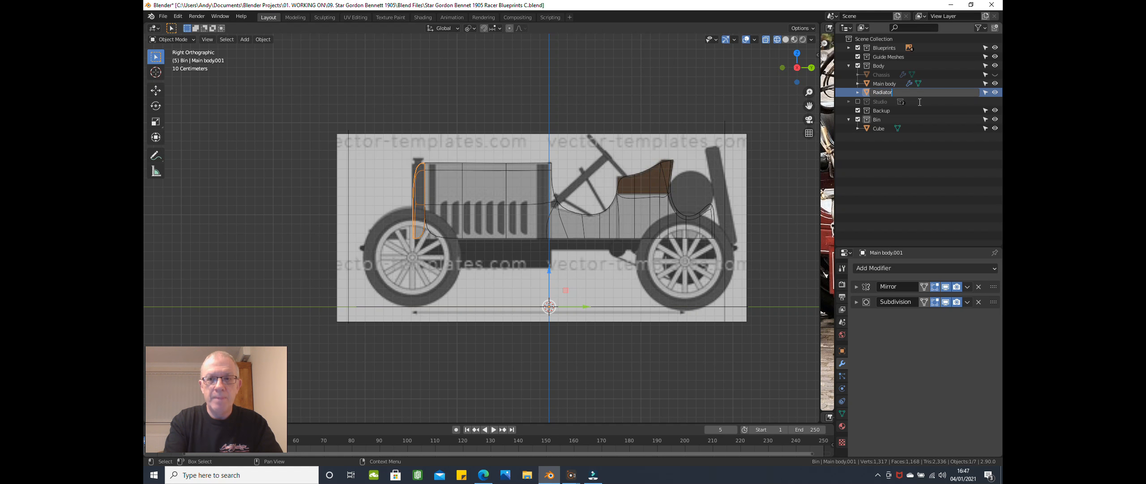
pyautogui.press('Return')
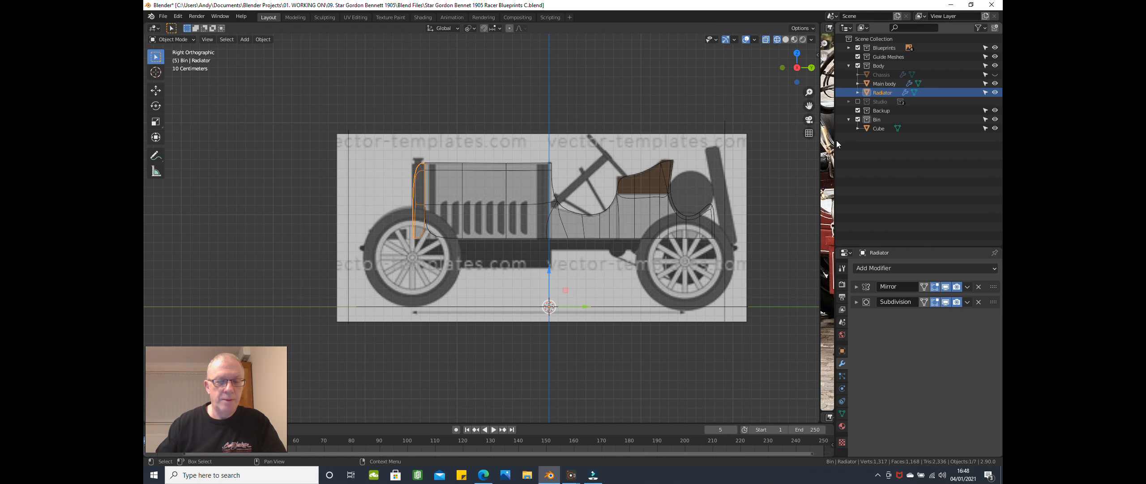
# Step: Check the Radiator mesh in Edit Mode, hide the Main body, and view the Radiator in Object Mode with solid shading
pyautogui.press('Tab')
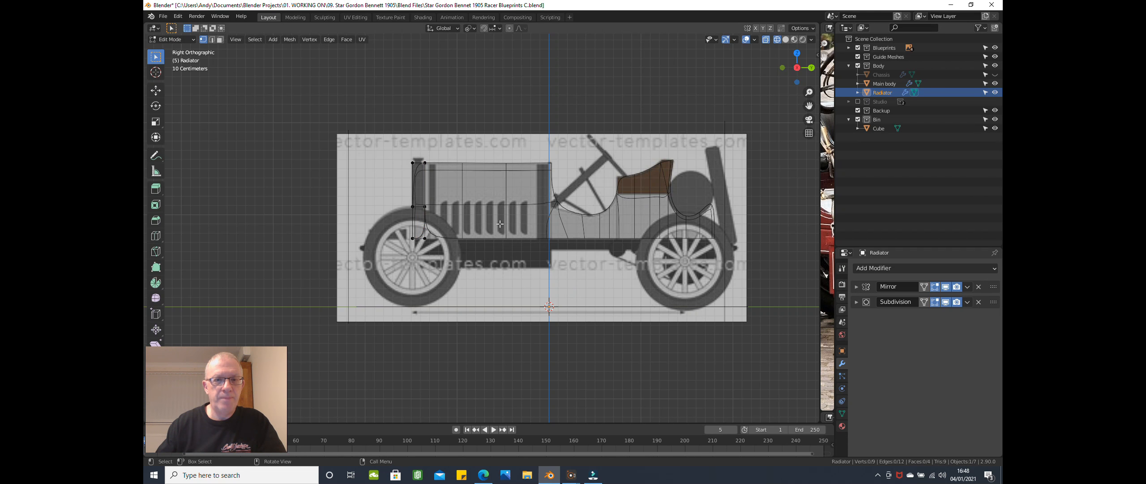
pyautogui.moveTo(483, 223)
pyautogui.mouseDown(button='middle')
pyautogui.moveTo(529, 243)
pyautogui.moveTo(485, 239)
pyautogui.mouseUp(button='middle')
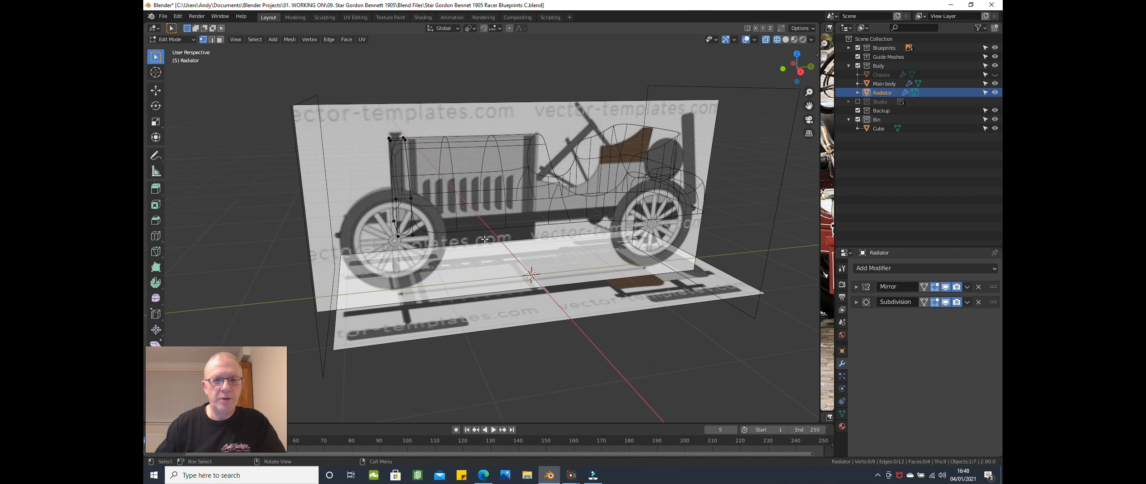
pyautogui.click(995, 83)
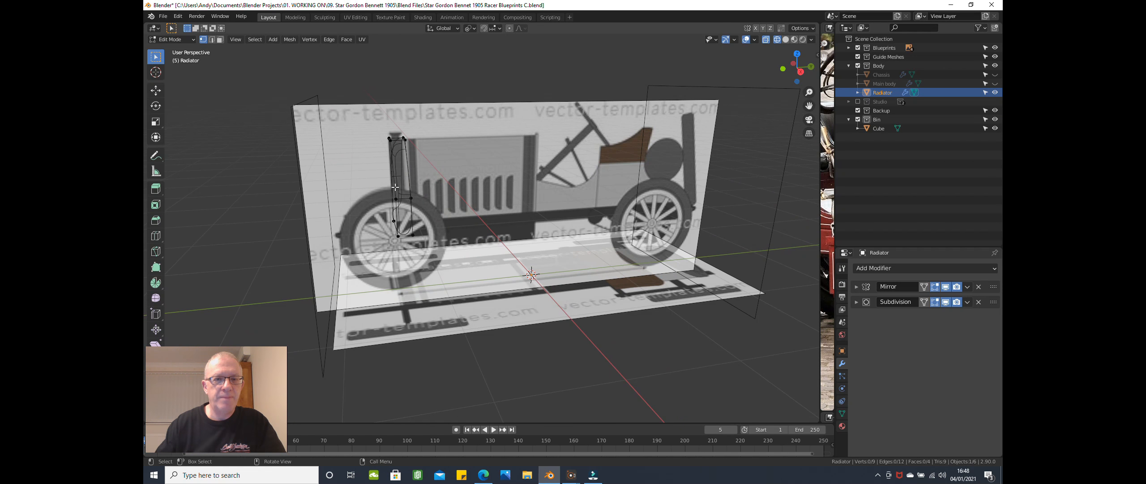
pyautogui.press('Tab')
pyautogui.press('z')
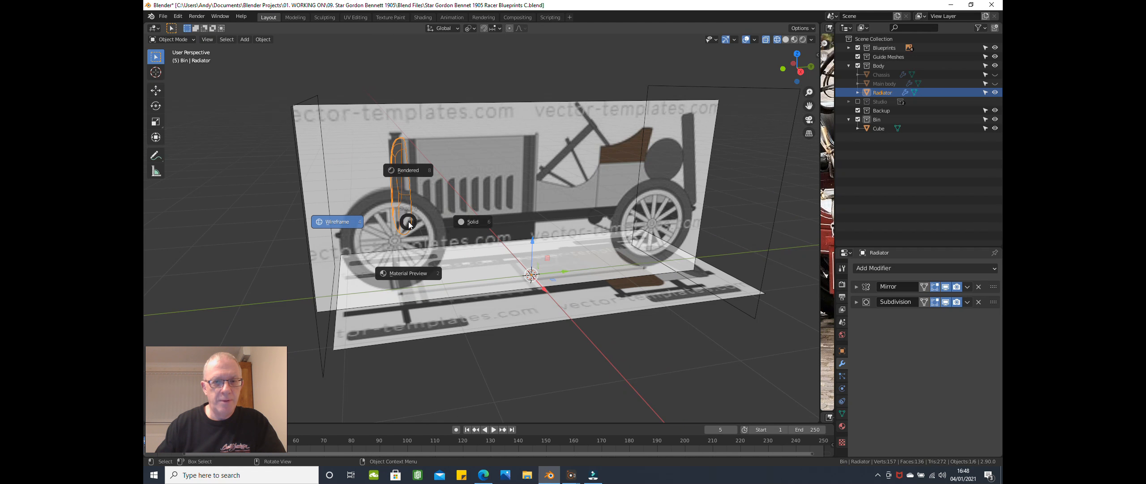
pyautogui.click(461, 220)
pyautogui.moveTo(457, 217)
pyautogui.mouseDown(button='middle')
pyautogui.moveTo(407, 210)
pyautogui.moveTo(480, 211)
pyautogui.moveTo(454, 214)
pyautogui.mouseUp(button='middle')
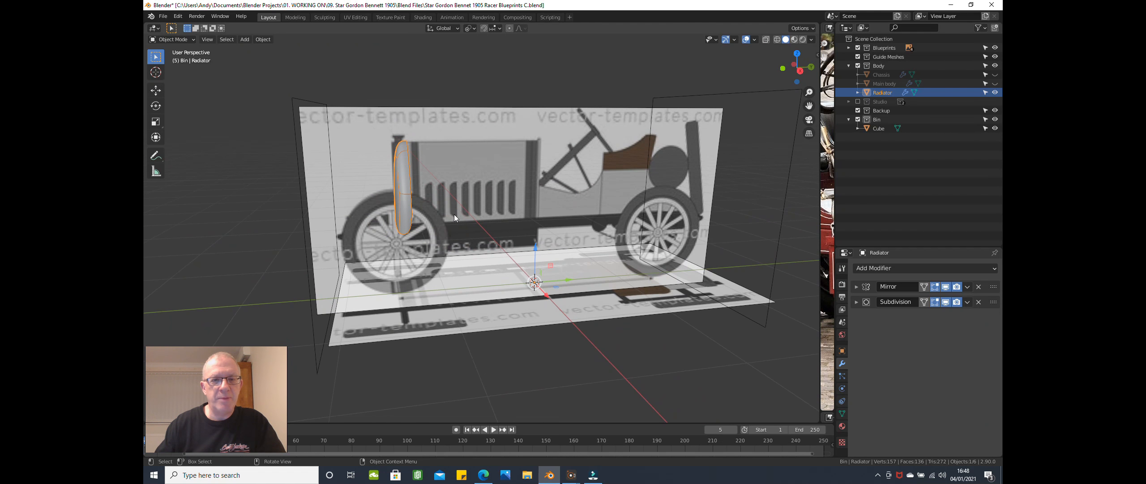
# Step: Hide the Radiator, show the Main body again, and open the Main body in Edit Mode in right orthographic view
pyautogui.click(995, 93)
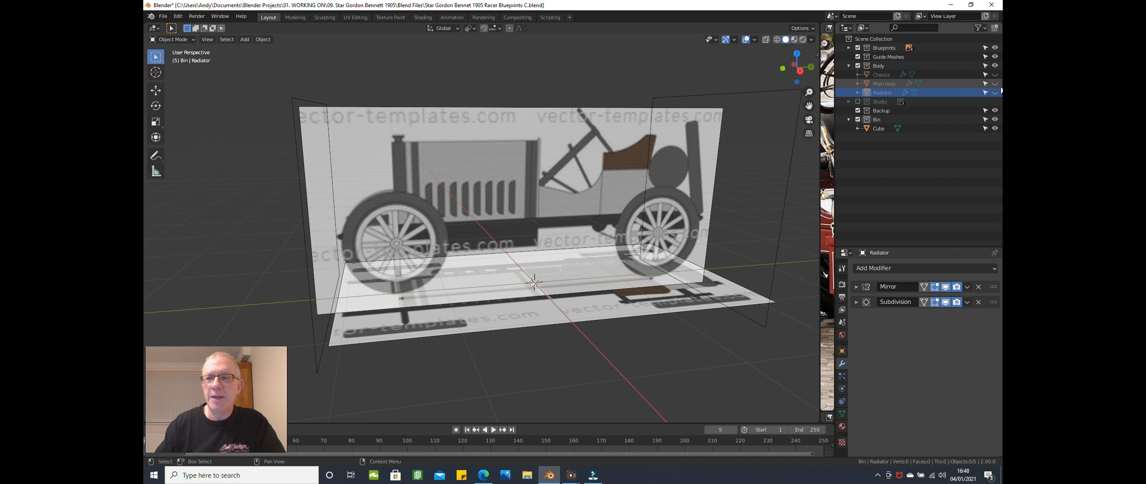
pyautogui.click(995, 84)
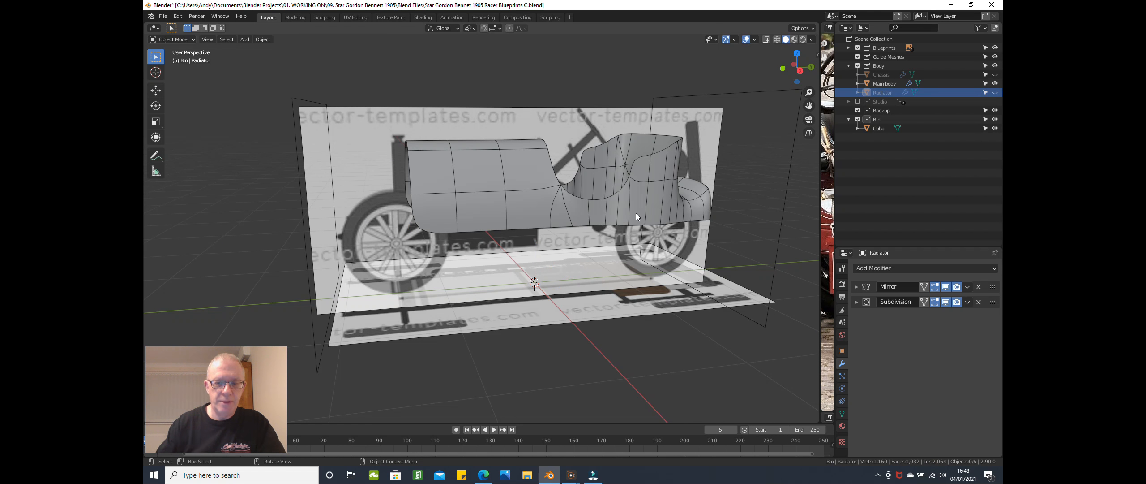
pyautogui.press('KP_3')
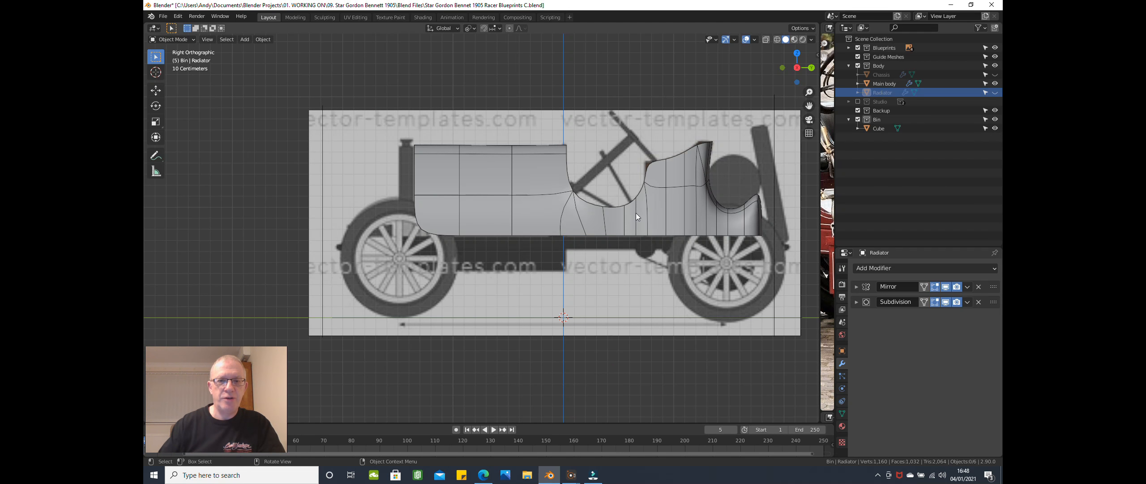
pyautogui.click(477, 213)
pyautogui.press('Tab')
# Step: Examine the Main body mesh against the side blueprint and around its seat and rear end
pyautogui.moveTo(478, 213)
pyautogui.mouseDown(button='middle')
pyautogui.moveTo(487, 220)
pyautogui.moveTo(452, 220)
pyautogui.moveTo(515, 219)
pyautogui.moveTo(486, 219)
pyautogui.moveTo(533, 267)
pyautogui.moveTo(434, 225)
pyautogui.moveTo(467, 224)
pyautogui.mouseUp(button='middle')
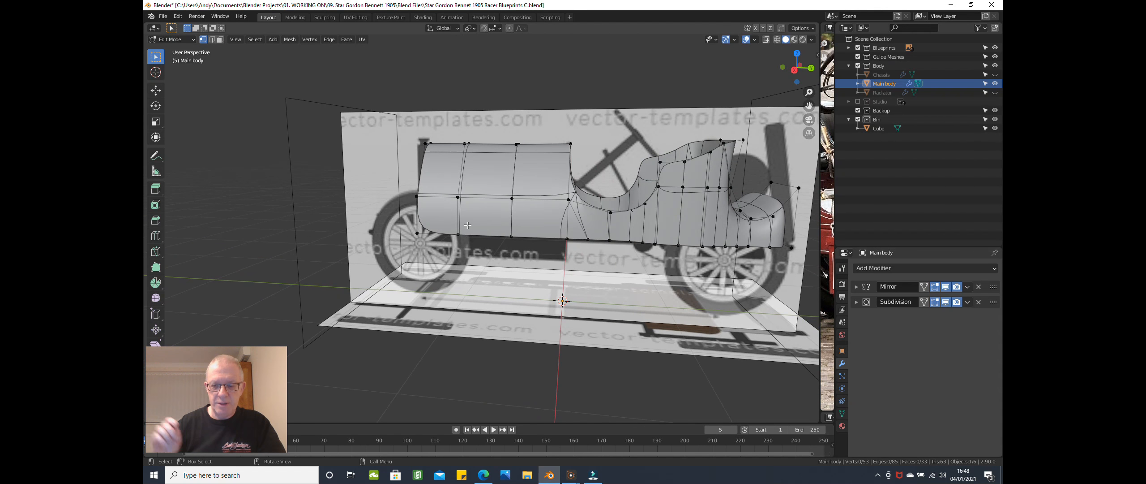
pyautogui.scroll(1, 468, 224)
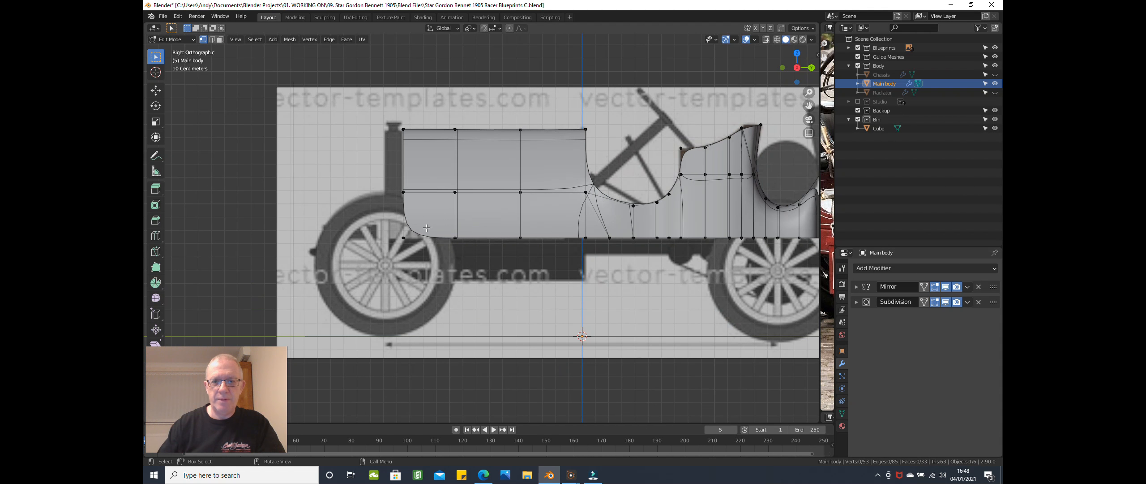
pyautogui.keyDown('shift'); pyautogui.moveTo(423, 233); pyautogui.dragTo(314, 255, button='middle'); pyautogui.keyUp('shift')
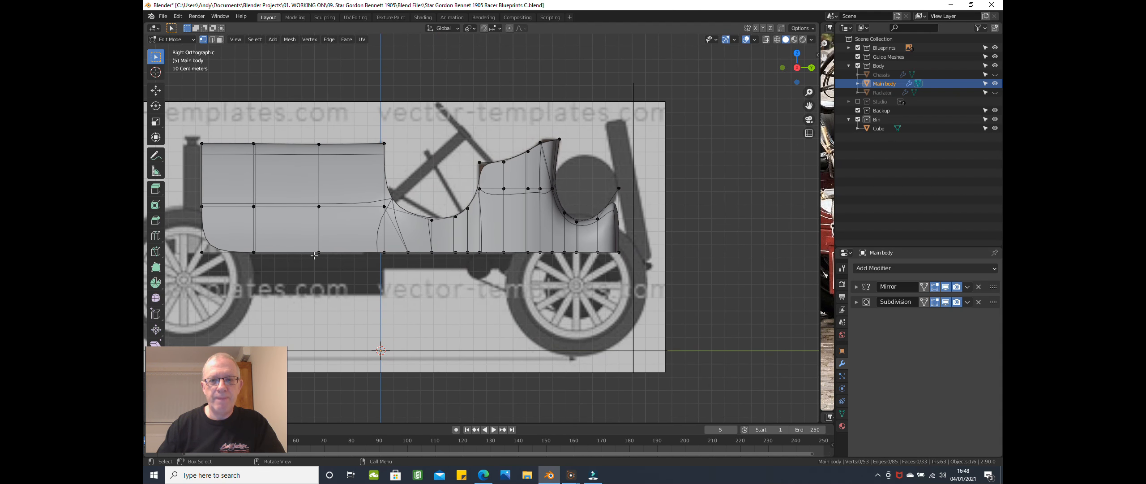
pyautogui.scroll(2, 314, 255)
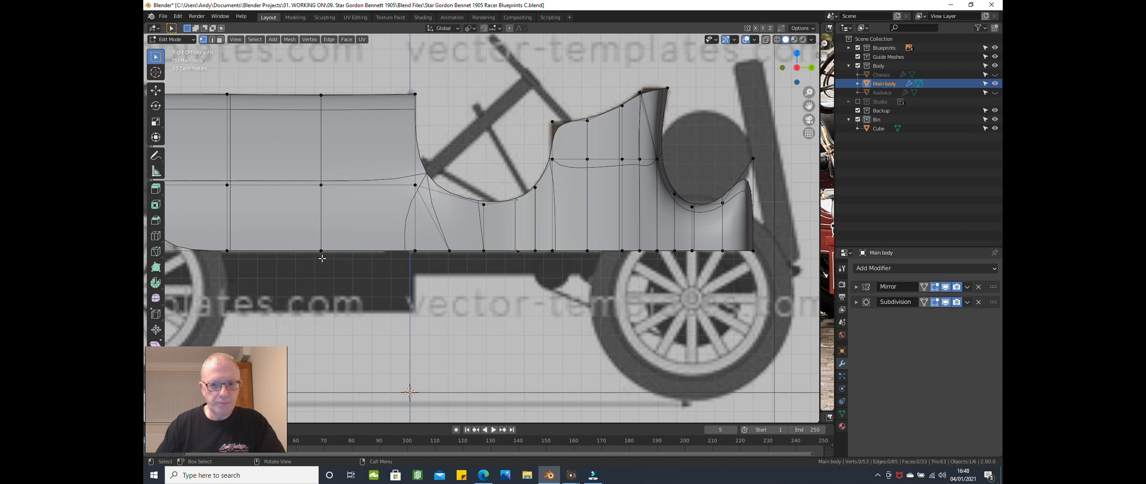
pyautogui.press('Tab')
pyautogui.press('Tab')
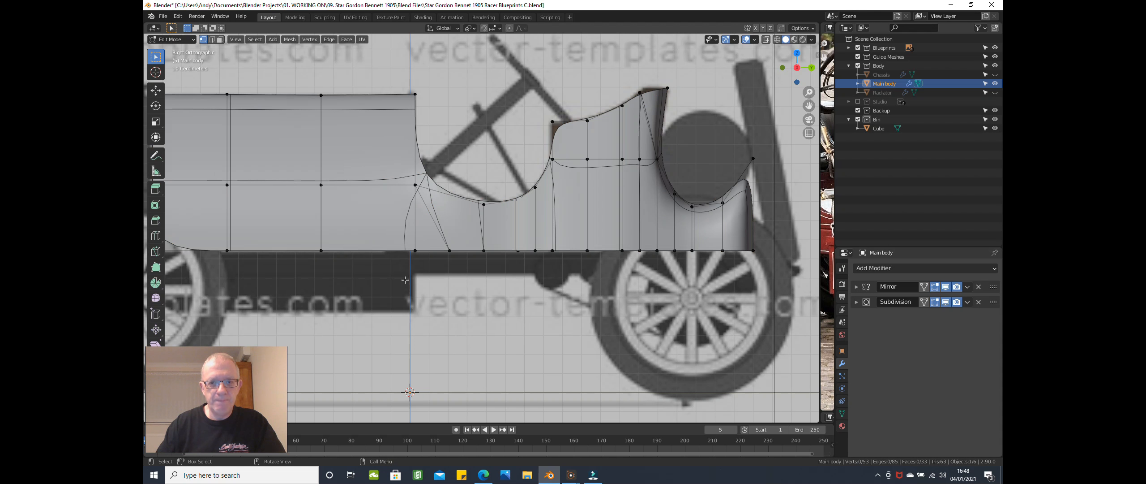
pyautogui.scroll(-2, 560, 237)
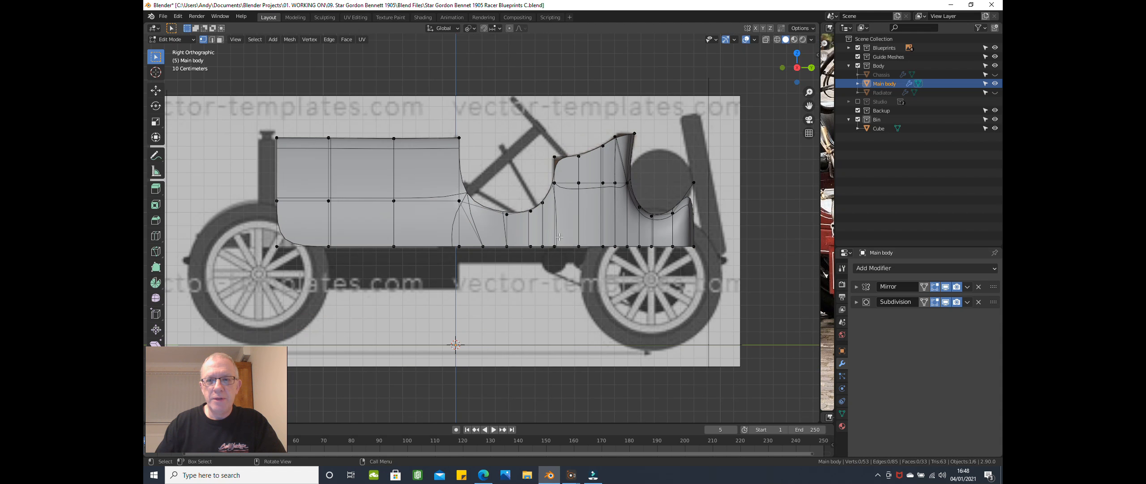
pyautogui.moveTo(558, 236); pyautogui.dragTo(485, 254, button='middle')
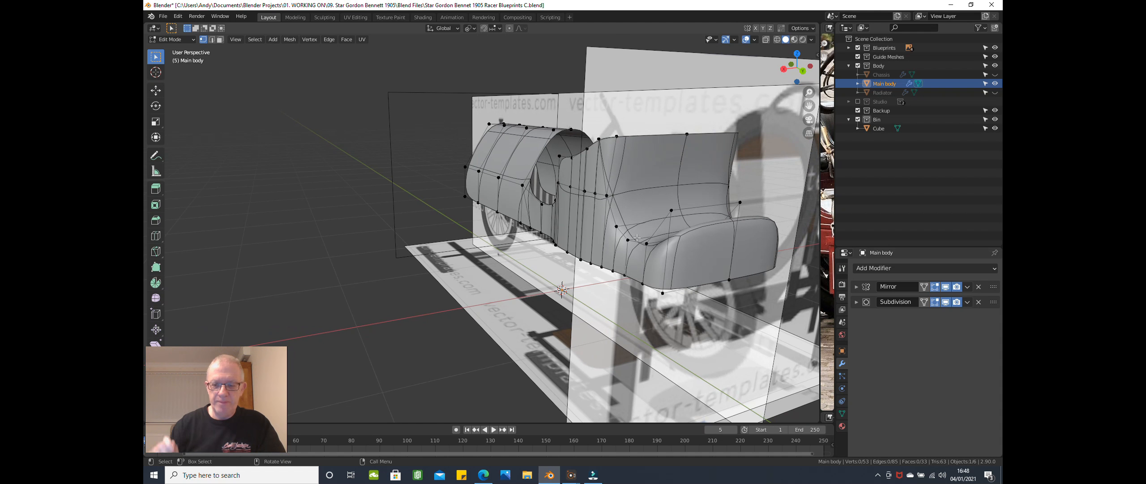
# Step: Delete the large face closing the rear end of the Main body
pyautogui.press('KP_3')
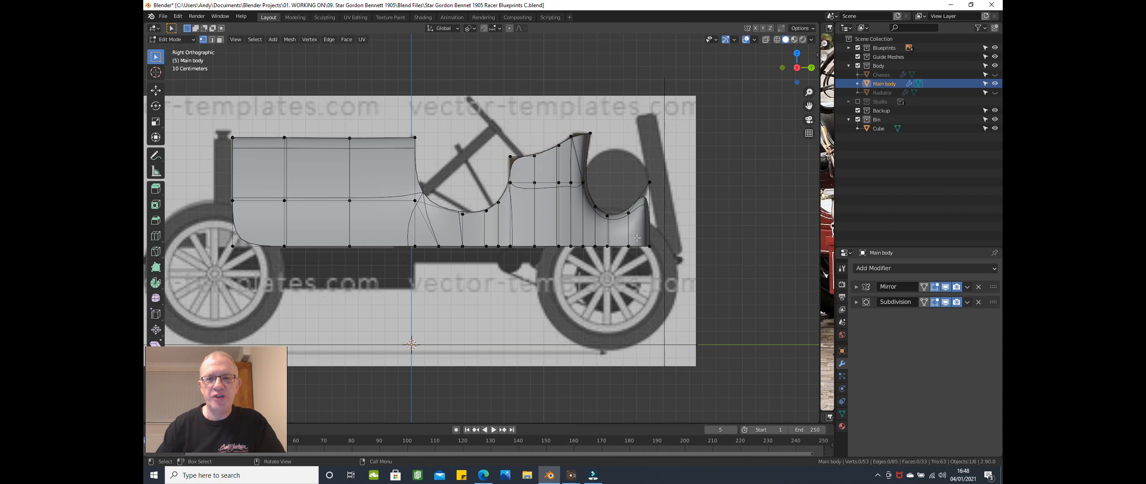
pyautogui.moveTo(635, 236); pyautogui.dragTo(620, 221, button='middle')
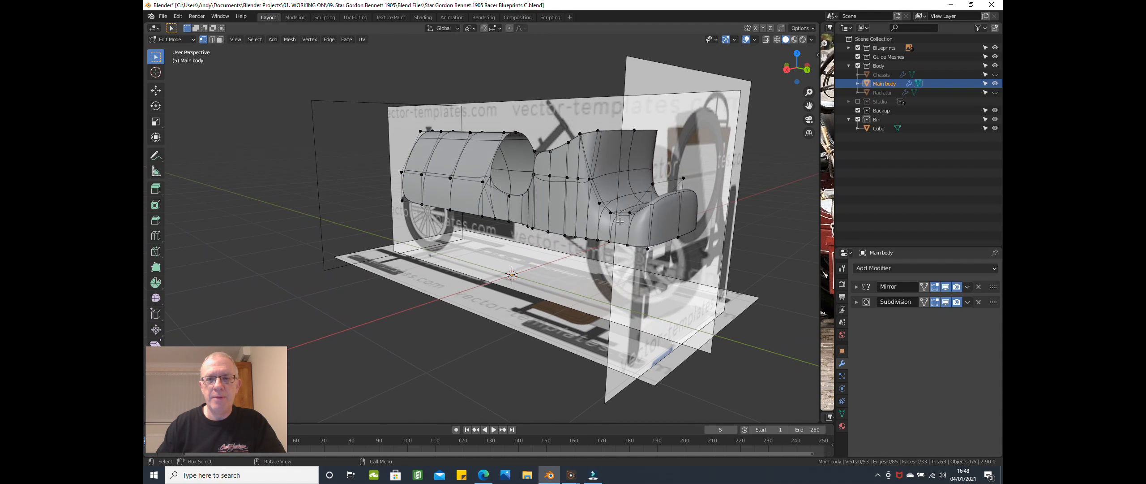
pyautogui.click(656, 181)
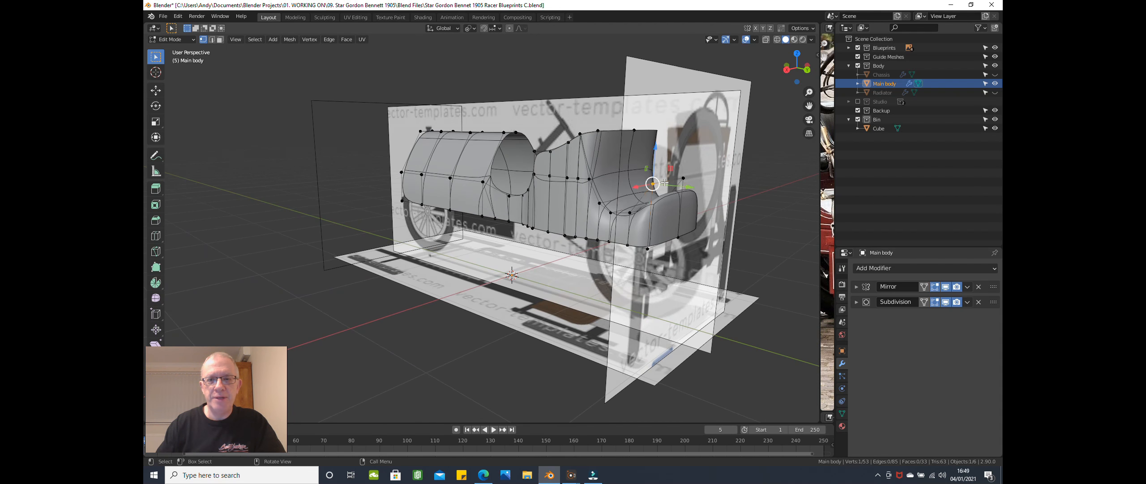
pyautogui.click(220, 40)
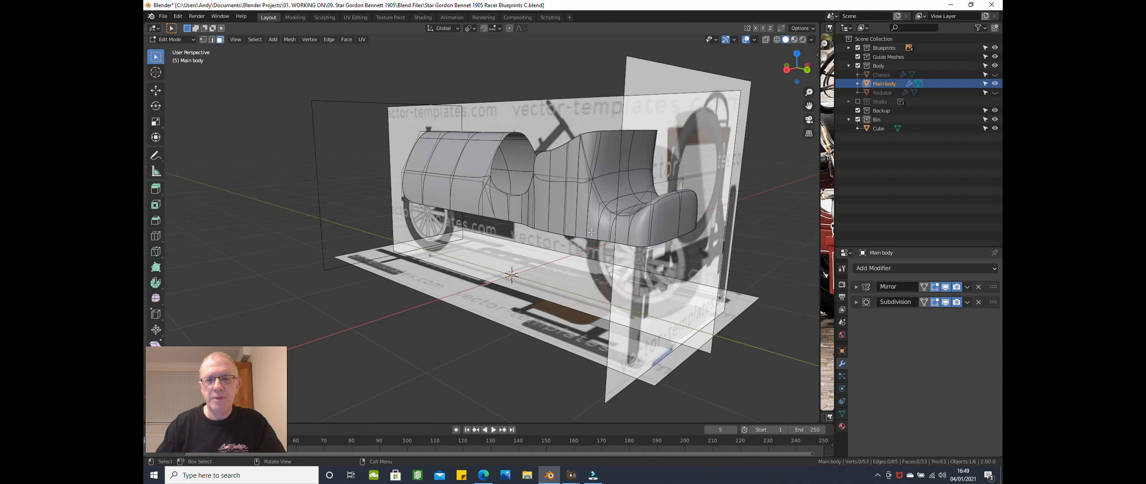
pyautogui.click(657, 228)
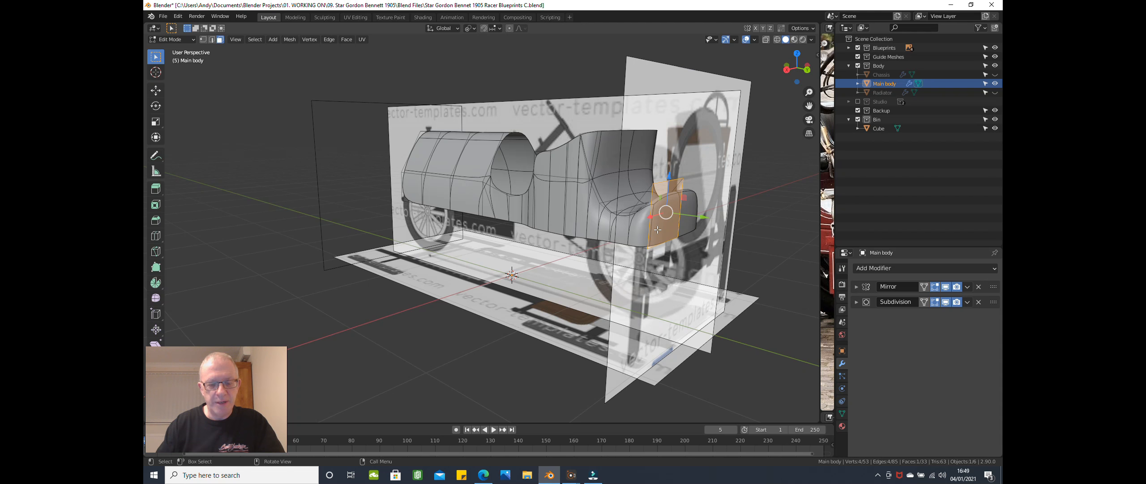
pyautogui.press('x')
pyautogui.click(650, 246)
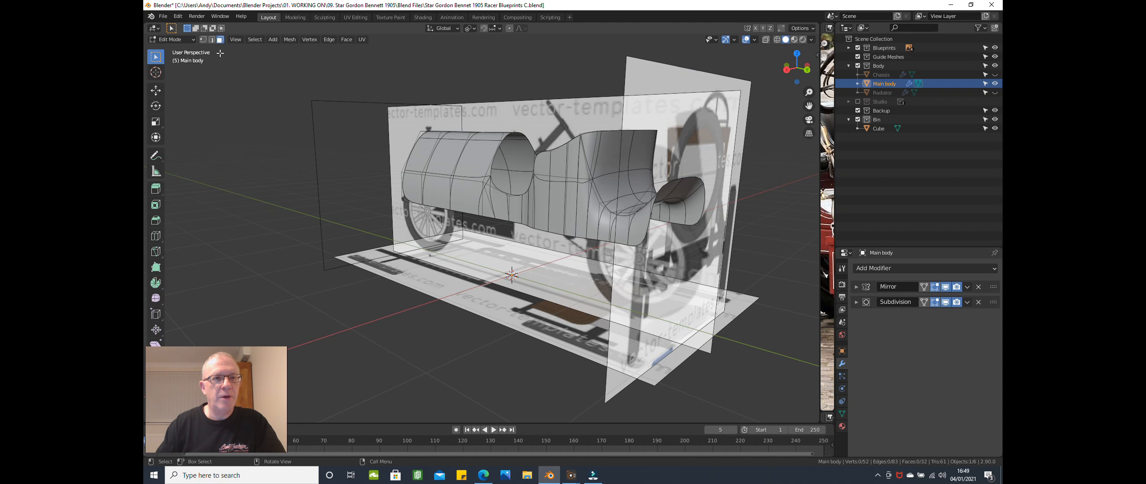
# Step: Extrude the open rear edge through its top centre, top corner and bottom corner vertices about 0.048 m backwards along Y
pyautogui.click(202, 40)
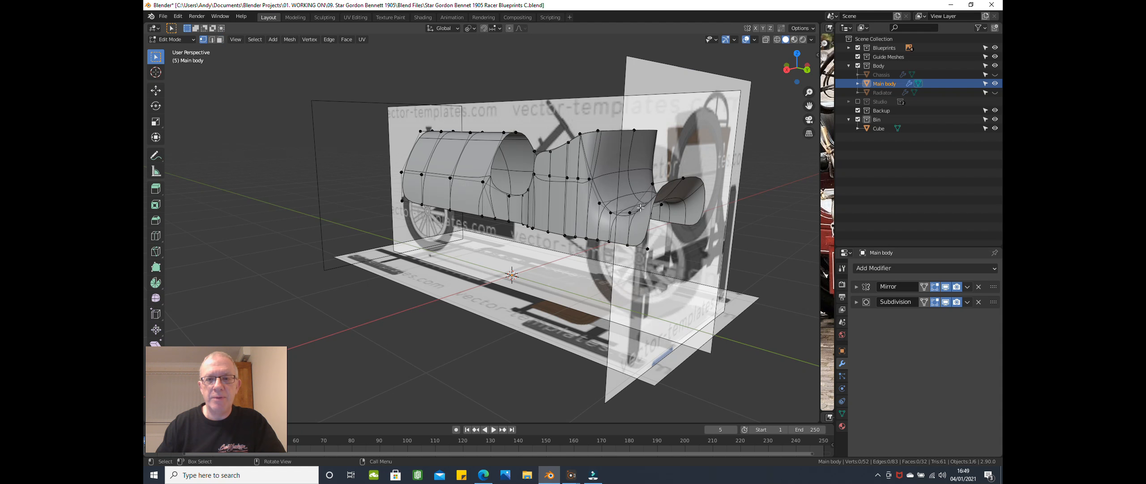
pyautogui.click(656, 189)
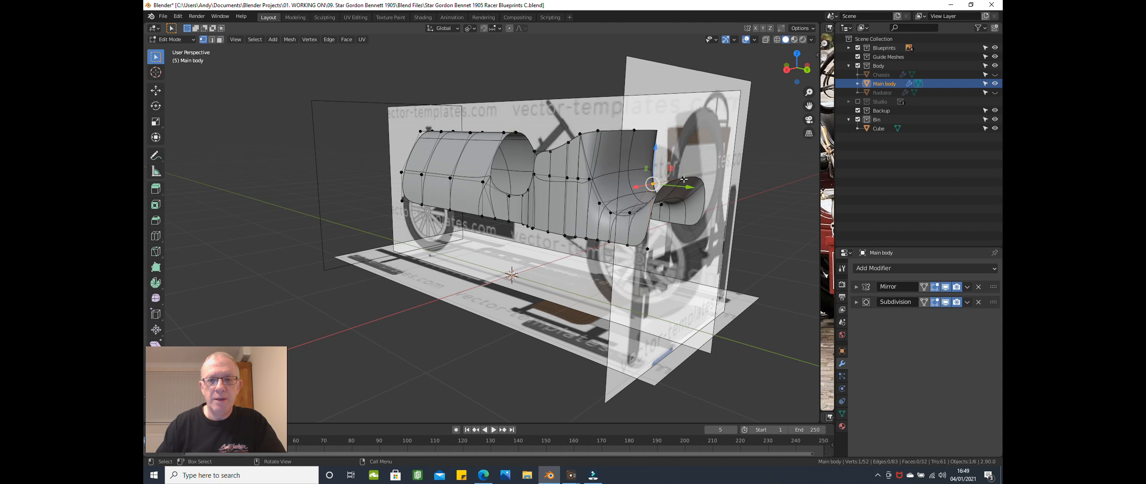
pyautogui.keyDown('shift'); pyautogui.click(684, 179); pyautogui.keyUp('shift')
pyautogui.keyDown('shift'); pyautogui.click(653, 245); pyautogui.keyUp('shift')
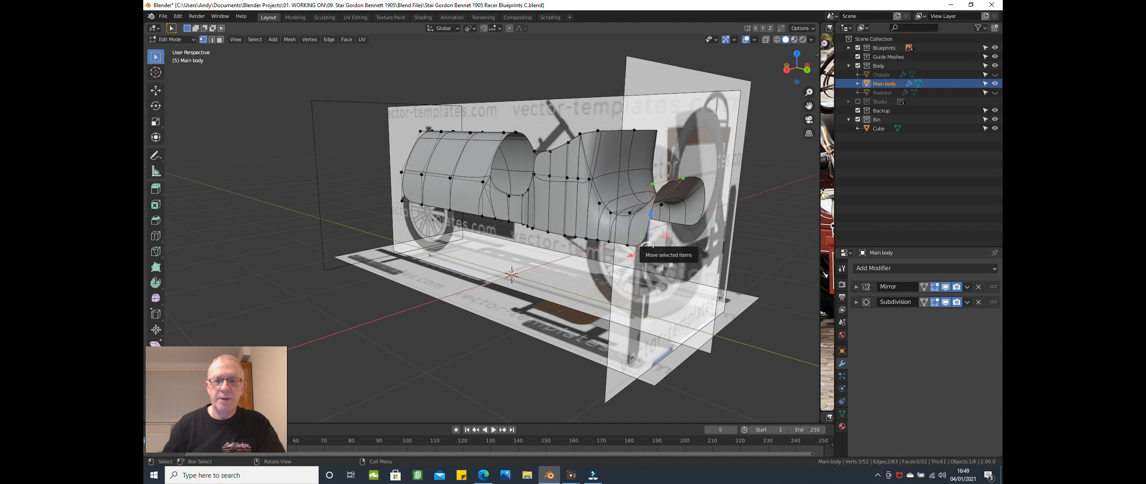
pyautogui.press('KP_3')
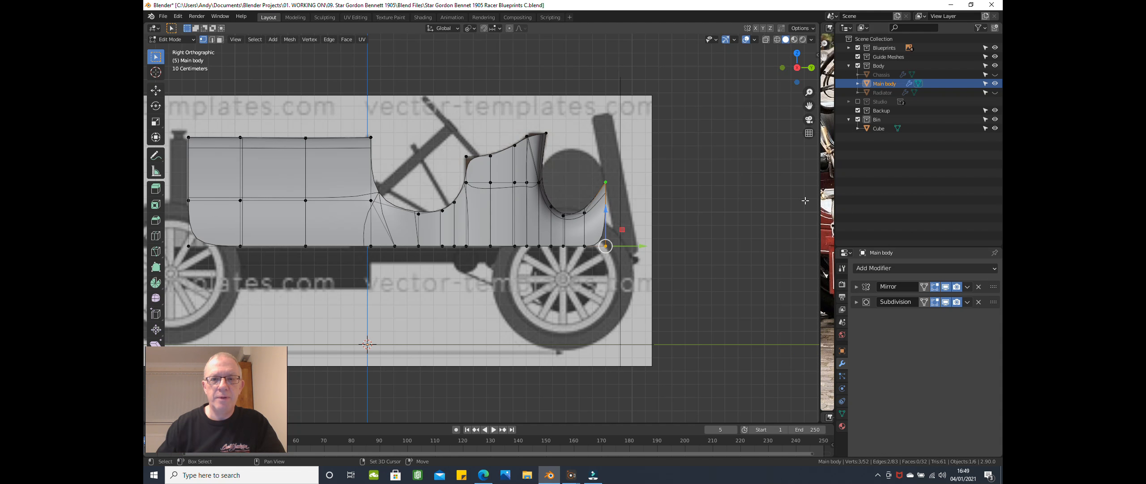
pyautogui.keyDown('shift'); pyautogui.moveTo(641, 235); pyautogui.dragTo(555, 235, button='middle'); pyautogui.keyUp('shift')
pyautogui.scroll(5, 555, 234)
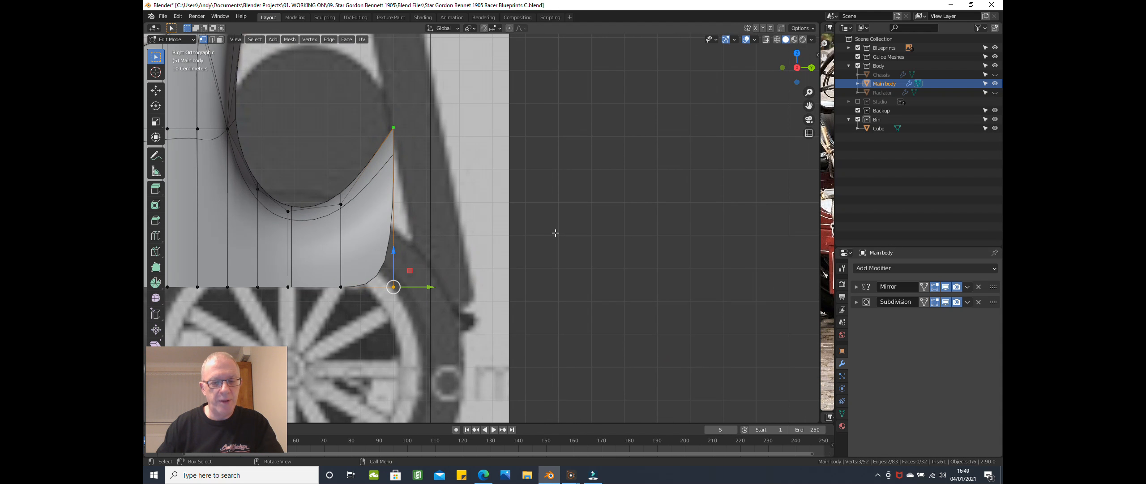
pyautogui.press('e')
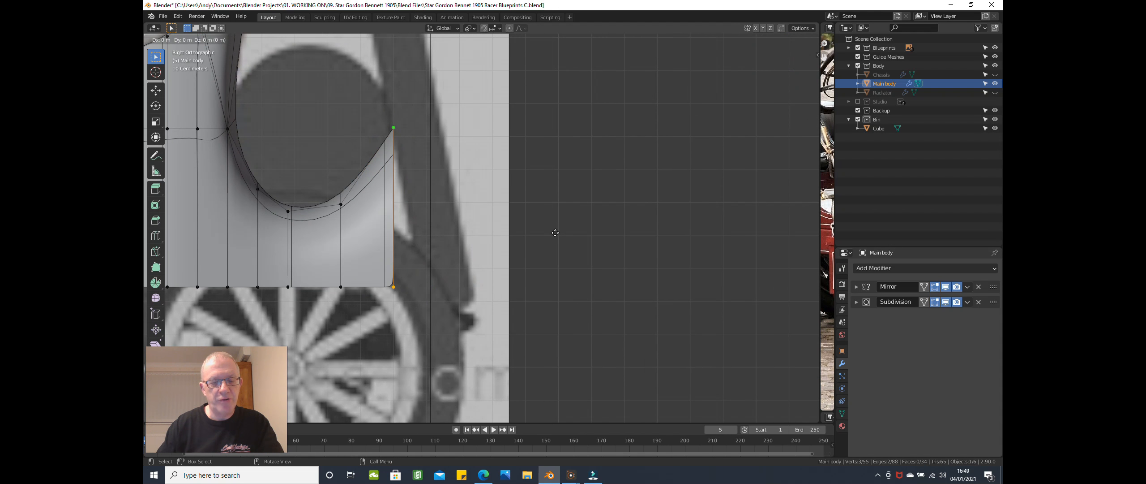
pyautogui.press('y')
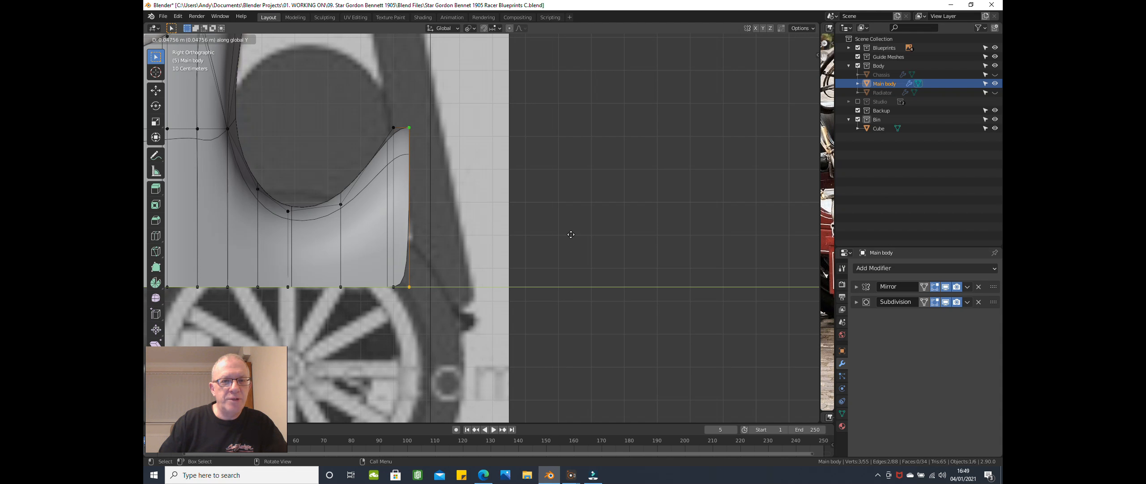
pyautogui.click(571, 234)
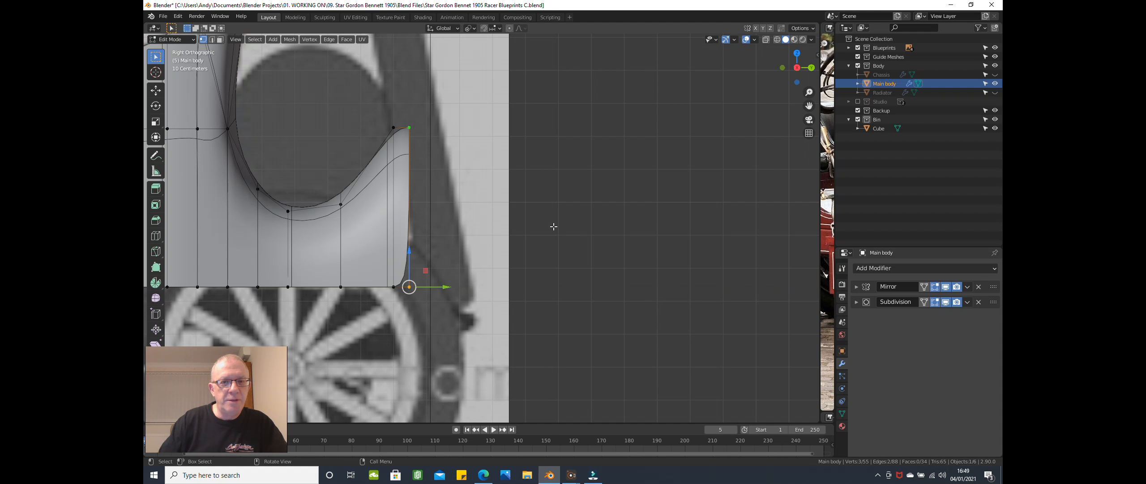
# Step: Fill a triangular face between the three extruded rear vertices
pyautogui.scroll(-2, 554, 227)
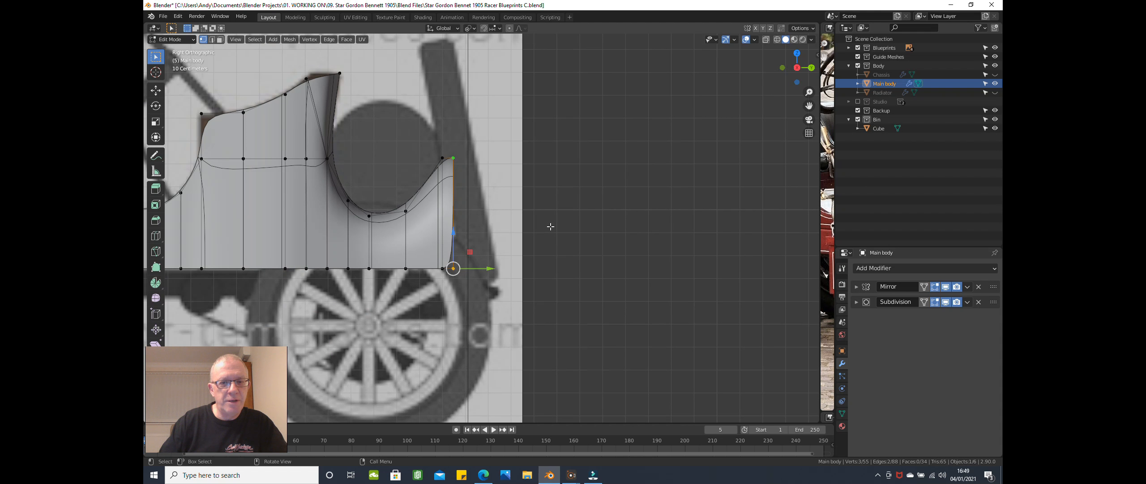
pyautogui.moveTo(550, 230); pyautogui.dragTo(538, 224, button='middle')
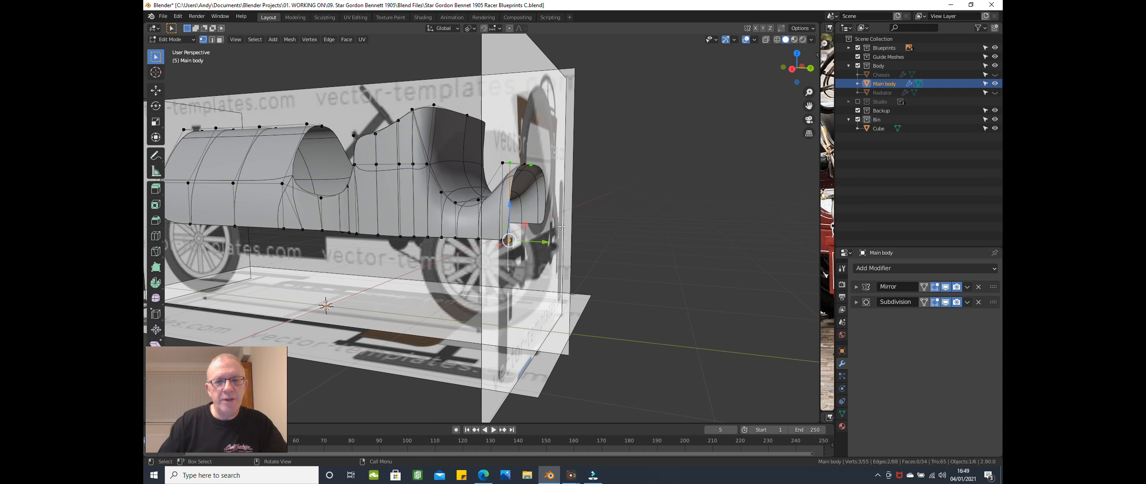
pyautogui.press('f')
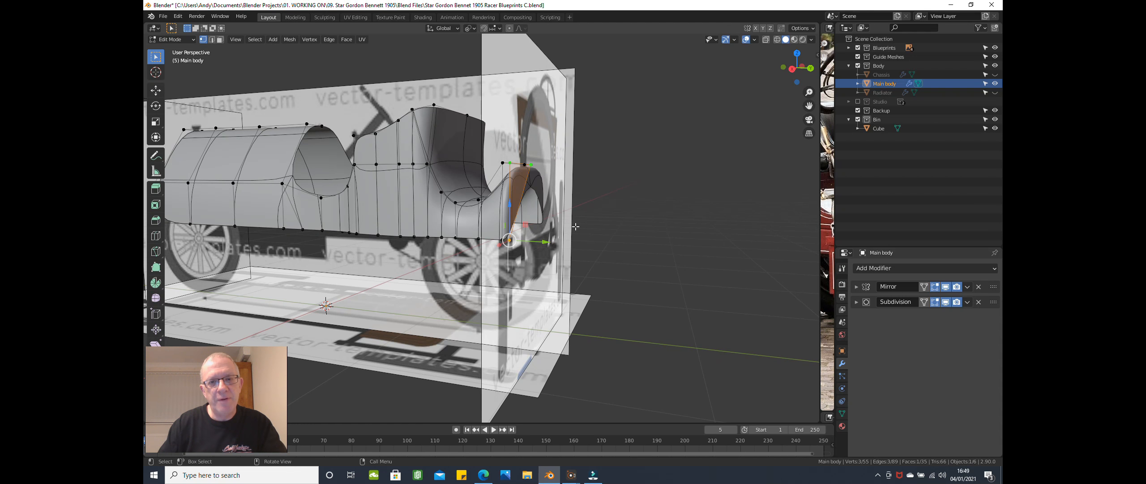
pyautogui.moveTo(574, 226); pyautogui.dragTo(545, 219, button='middle')
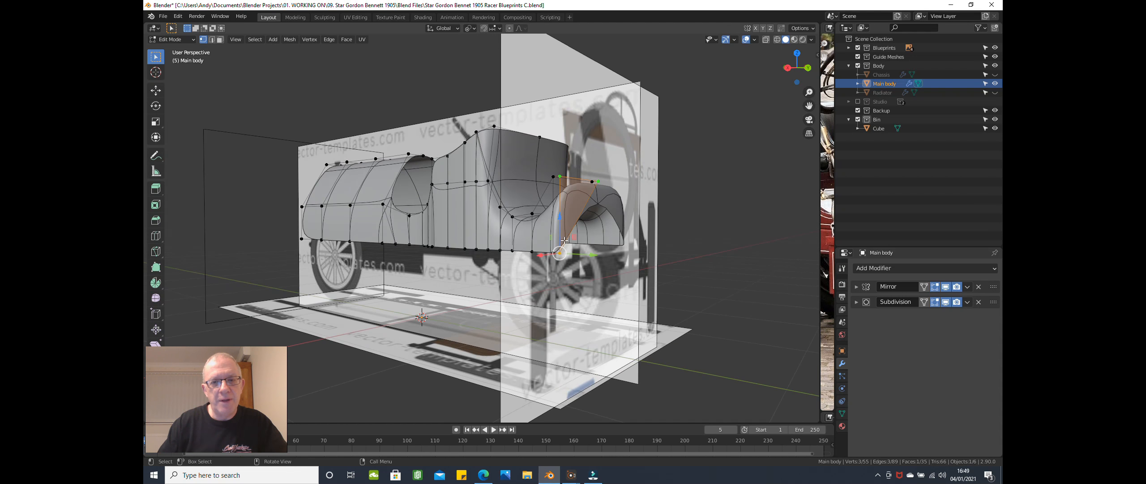
# Step: In back orthographic view, extrude the top centre vertex of the rear end about 0.47 m down along Z to the body's lower edge
pyautogui.press('ctrl+KP_1')
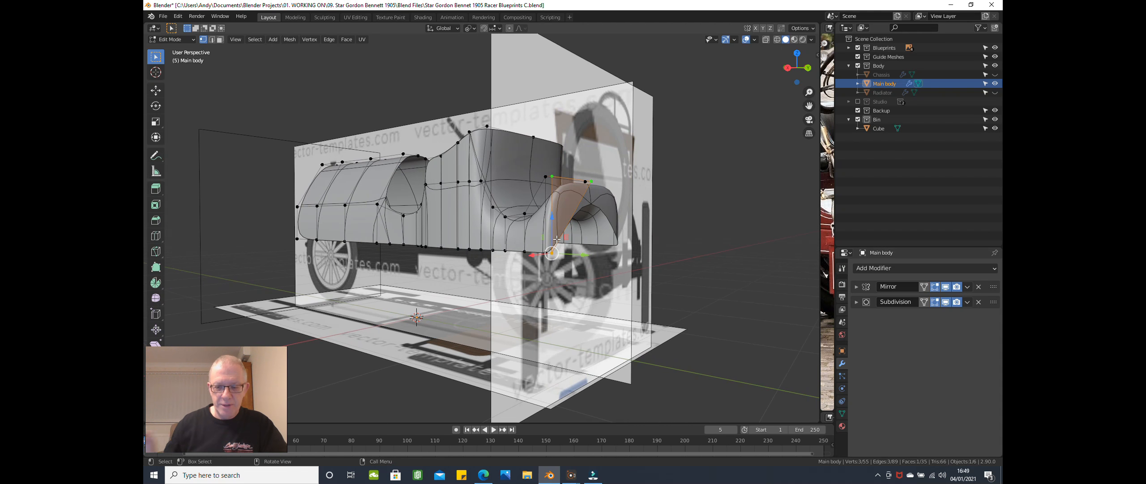
pyautogui.keyDown('shift'); pyautogui.moveTo(557, 239); pyautogui.dragTo(421, 200, button='middle'); pyautogui.keyUp('shift')
pyautogui.scroll(2, 519, 145)
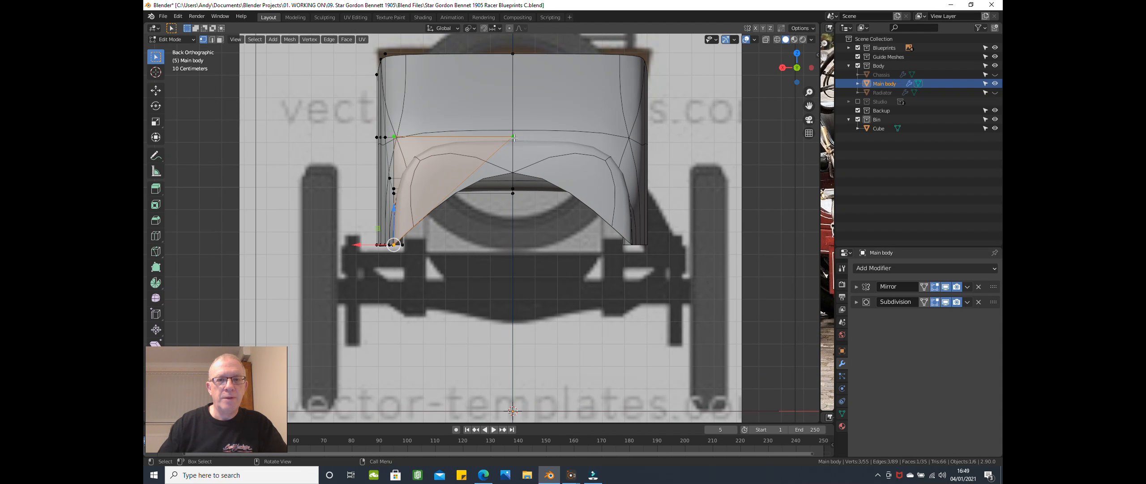
pyautogui.click(513, 139)
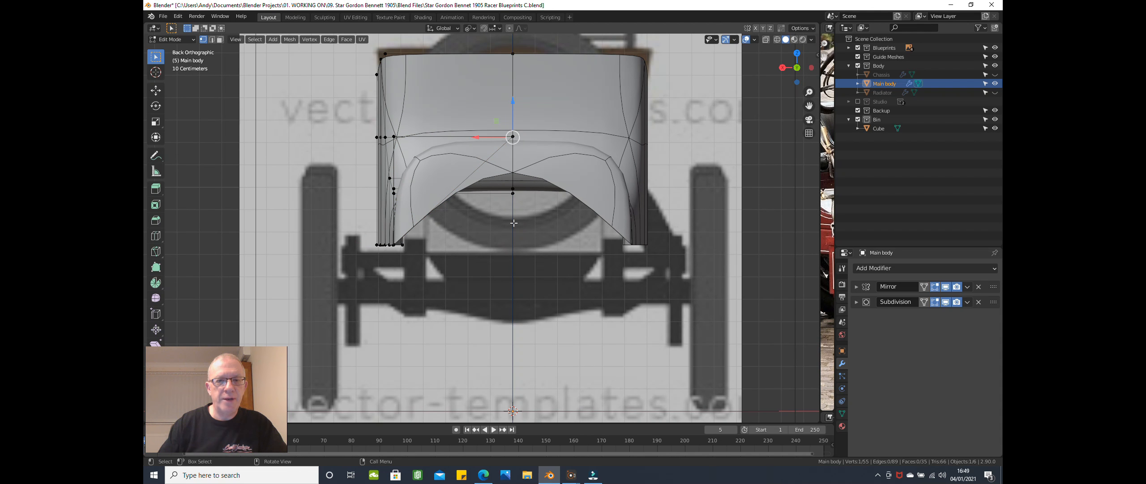
pyautogui.moveTo(515, 224); pyautogui.dragTo(539, 191, button='middle')
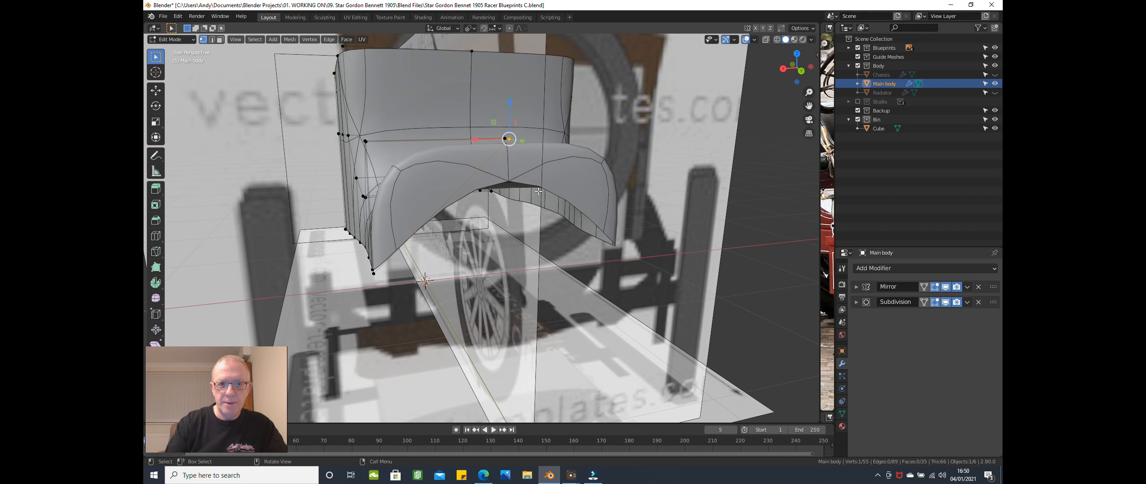
pyautogui.press('ctrl+KP_1')
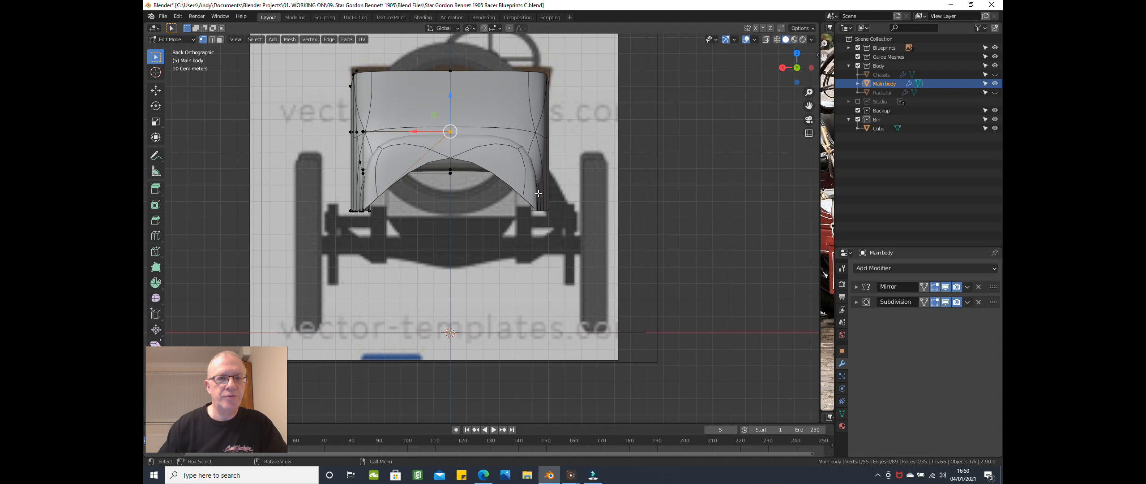
pyautogui.scroll(3, 538, 226)
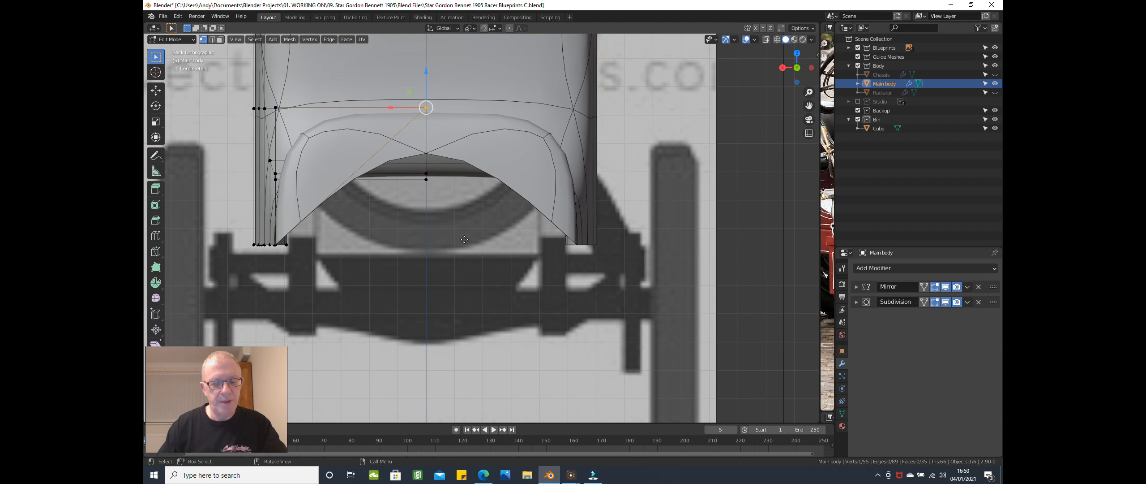
pyautogui.press('e')
pyautogui.press('z')
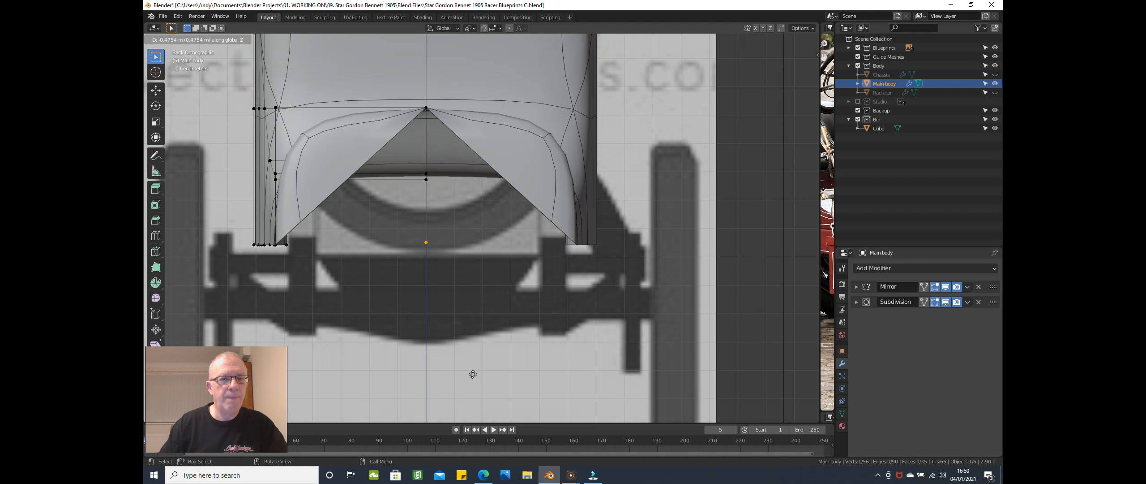
pyautogui.click(473, 374)
# Step: Level the new bottom centre vertex with the rear bottom corner by scaling both to 0 along Z, and connect them with an edge
pyautogui.moveTo(473, 373); pyautogui.dragTo(478, 258, button='middle')
pyautogui.scroll(2, 521, 330)
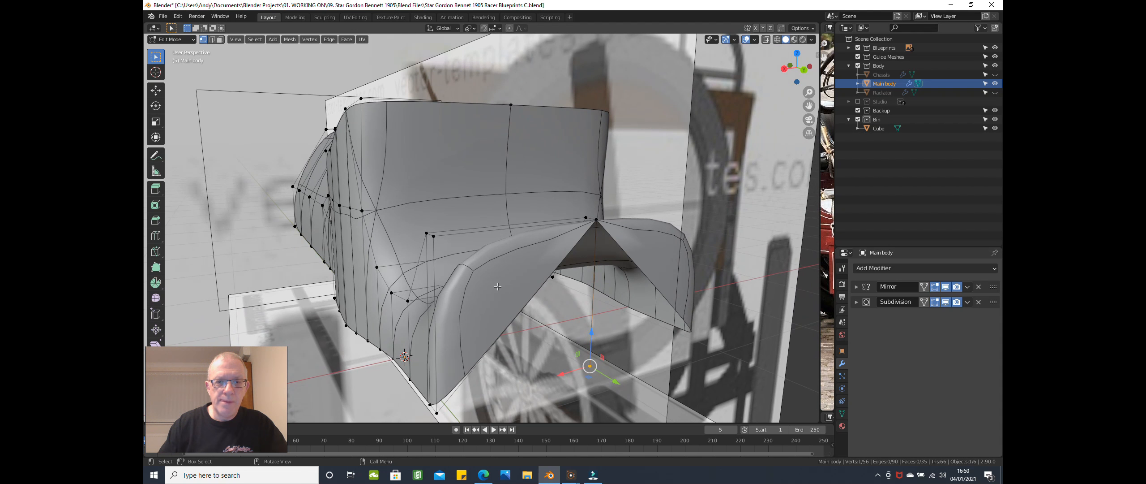
pyautogui.keyDown('shift'); pyautogui.click(441, 411); pyautogui.keyUp('shift')
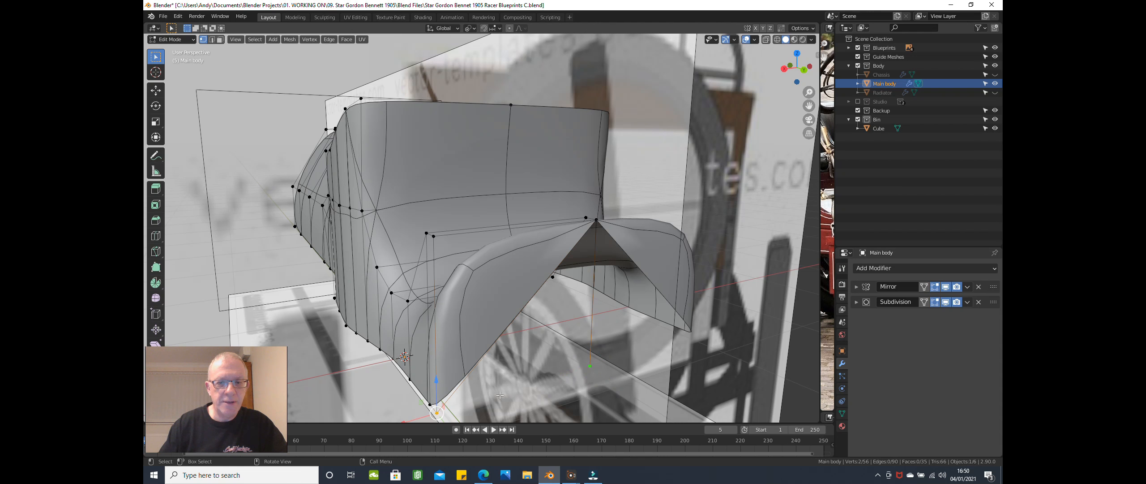
pyautogui.press('s')
pyautogui.write('z')
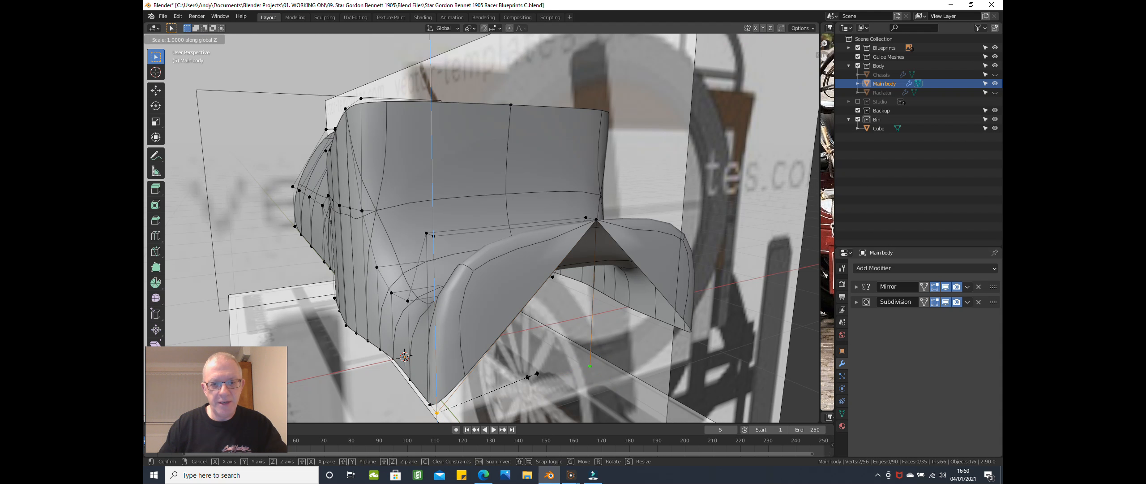
pyautogui.write('0')
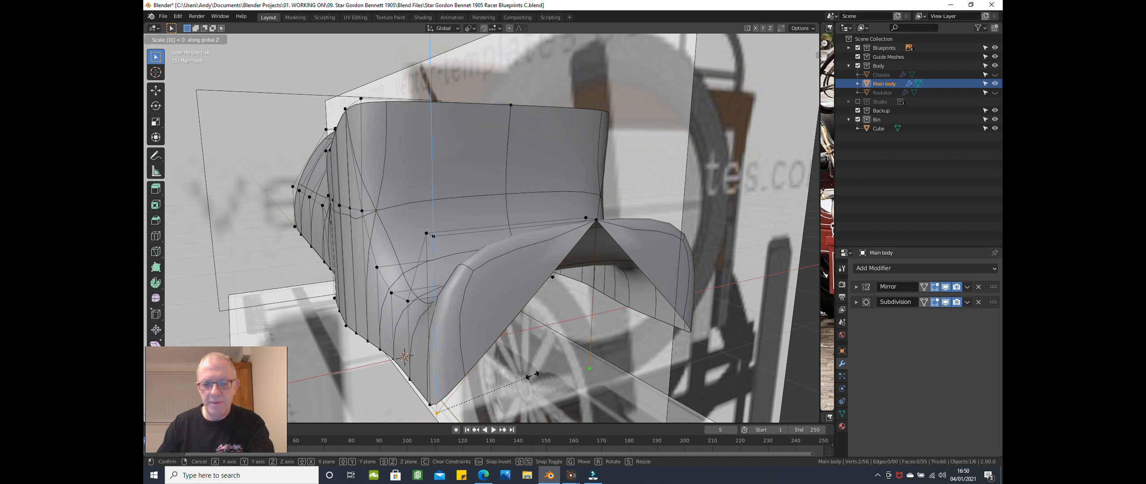
pyautogui.press('Return')
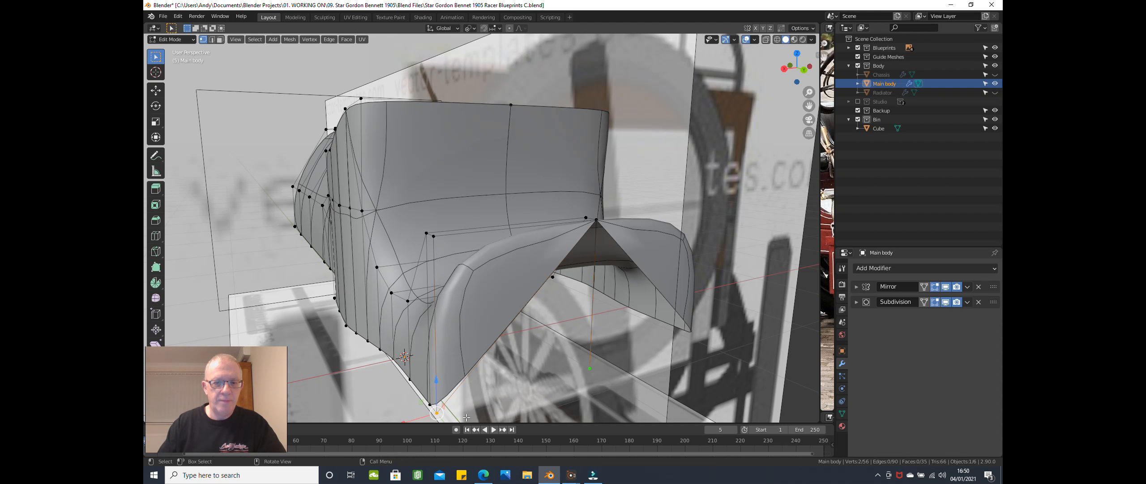
pyautogui.press('f')
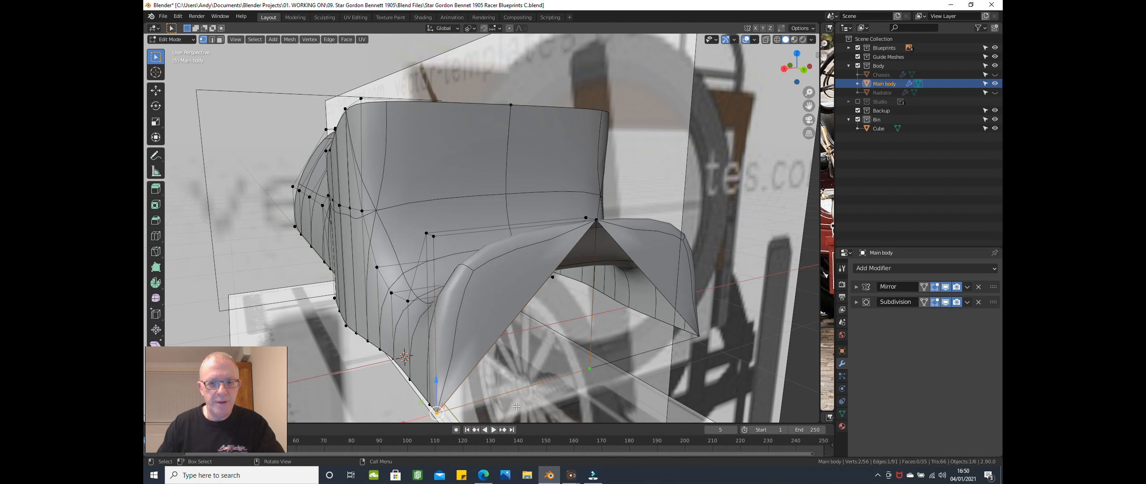
# Step: Delete the diagonal edge across the rear opening together with its triangular face
pyautogui.moveTo(517, 406); pyautogui.dragTo(519, 314, button='middle')
pyautogui.click(422, 222)
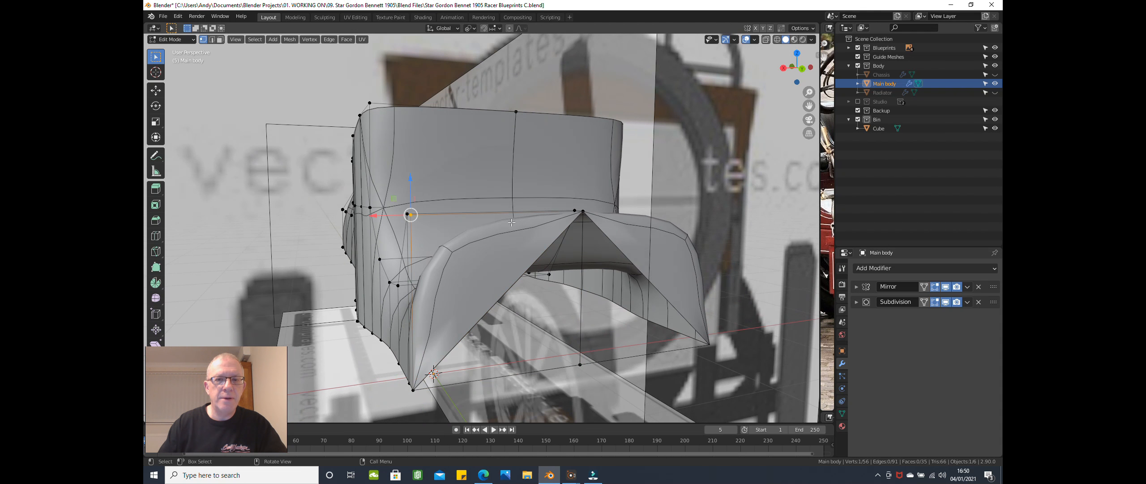
pyautogui.keyDown('shift'); pyautogui.click(578, 218); pyautogui.keyUp('shift')
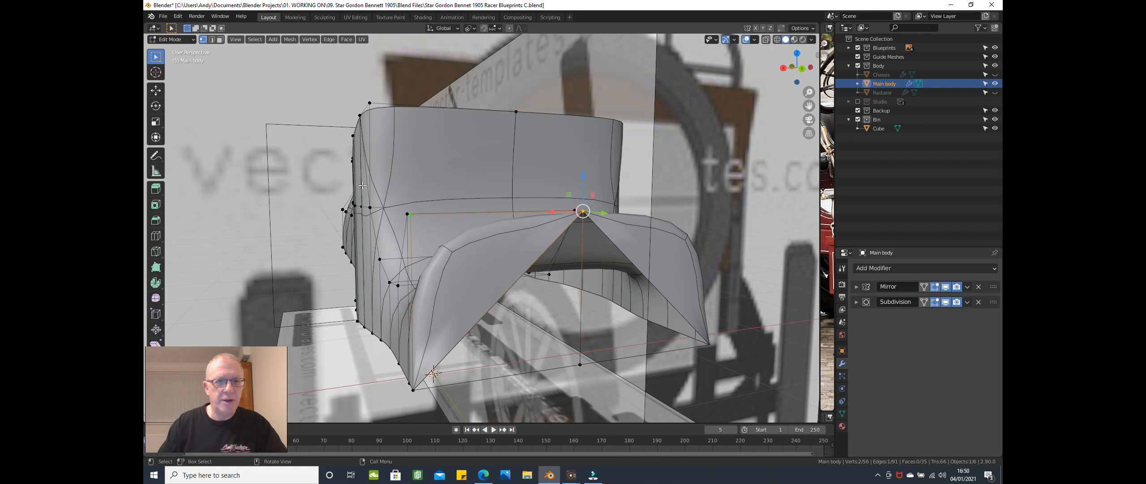
pyautogui.click(212, 39)
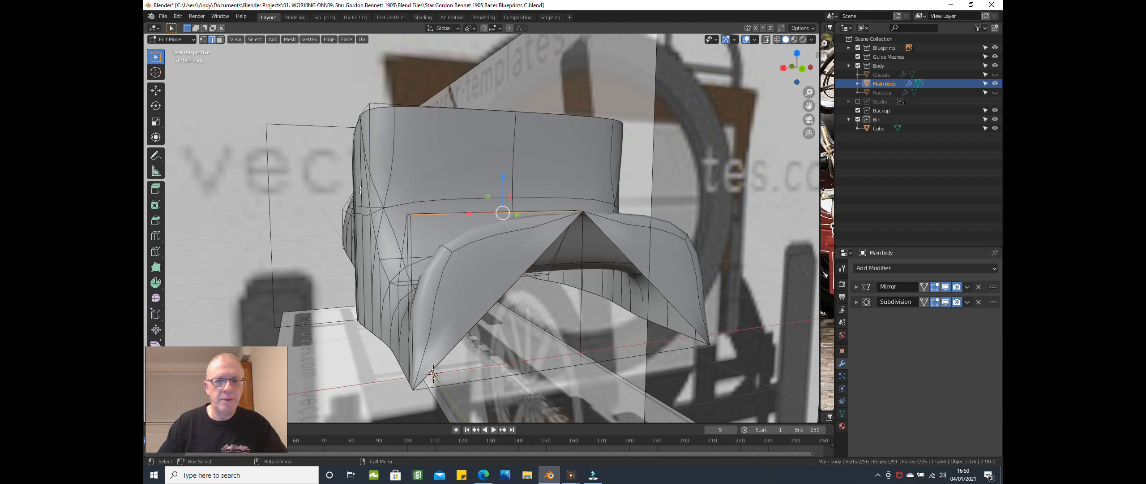
pyautogui.press('x')
pyautogui.click(508, 303)
pyautogui.scroll(-1, 507, 299)
pyautogui.moveTo(508, 299); pyautogui.dragTo(521, 307, button='middle')
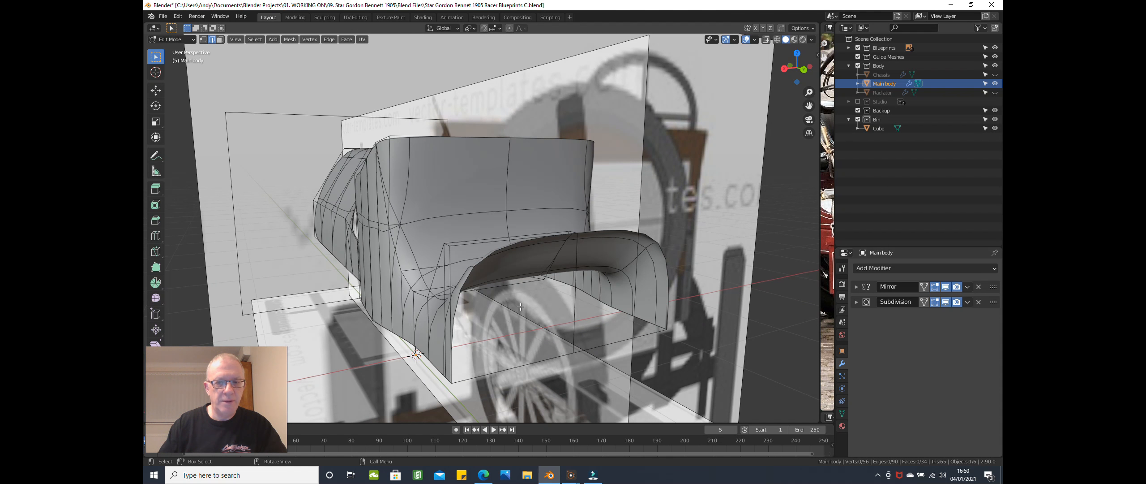
# Step: Hide the Subdivision modifier in the viewport and fill a face between the four vertices of the rear opening
pyautogui.click(948, 301)
pyautogui.moveTo(623, 268); pyautogui.dragTo(246, 77, button='middle')
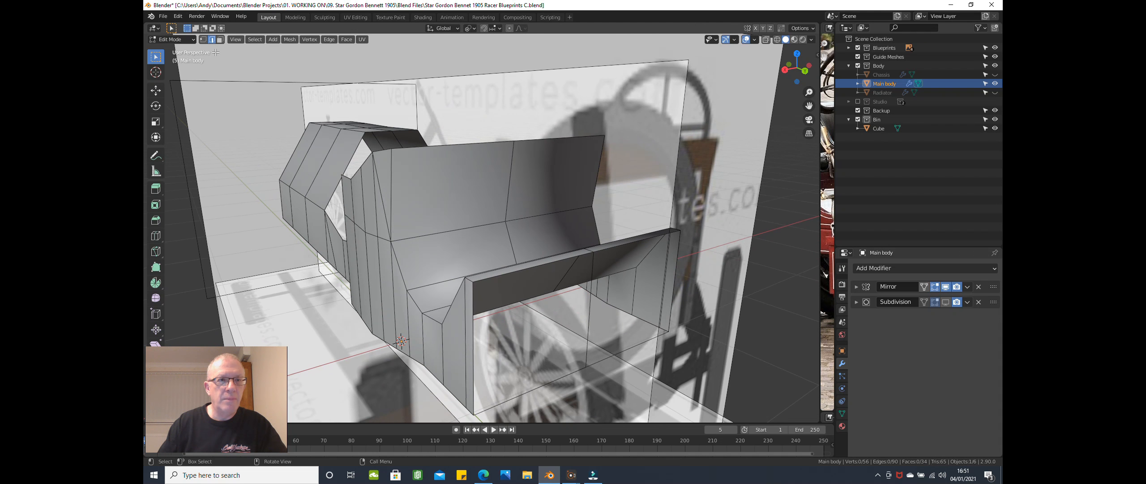
pyautogui.click(203, 39)
pyautogui.keyDown('shift'); pyautogui.moveTo(459, 269); pyautogui.dragTo(416, 220, button='middle'); pyautogui.keyUp('shift')
pyautogui.click(410, 206)
pyautogui.keyDown('shift'); pyautogui.click(534, 196); pyautogui.keyUp('shift')
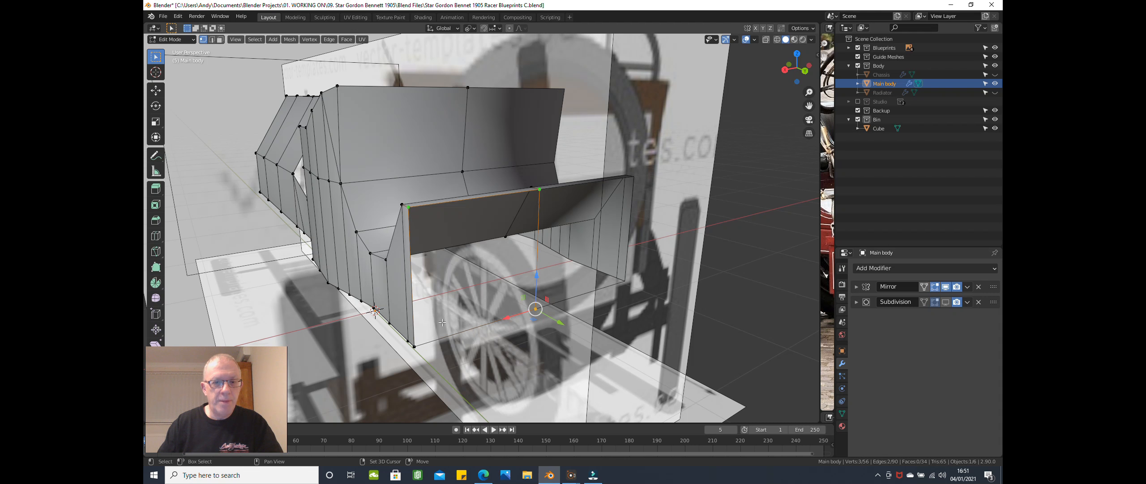
pyautogui.keyDown('shift'); pyautogui.click(422, 344); pyautogui.keyUp('shift')
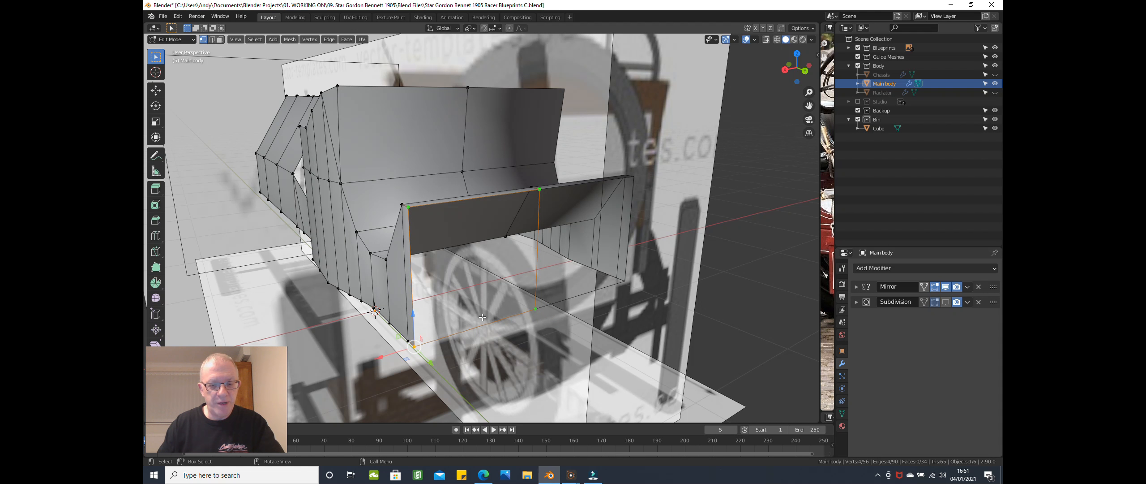
pyautogui.press('f')
# Step: Examine the rebuilt rear end and compare the body's side outline with the blueprint in top view
pyautogui.moveTo(482, 316); pyautogui.dragTo(543, 300, button='middle')
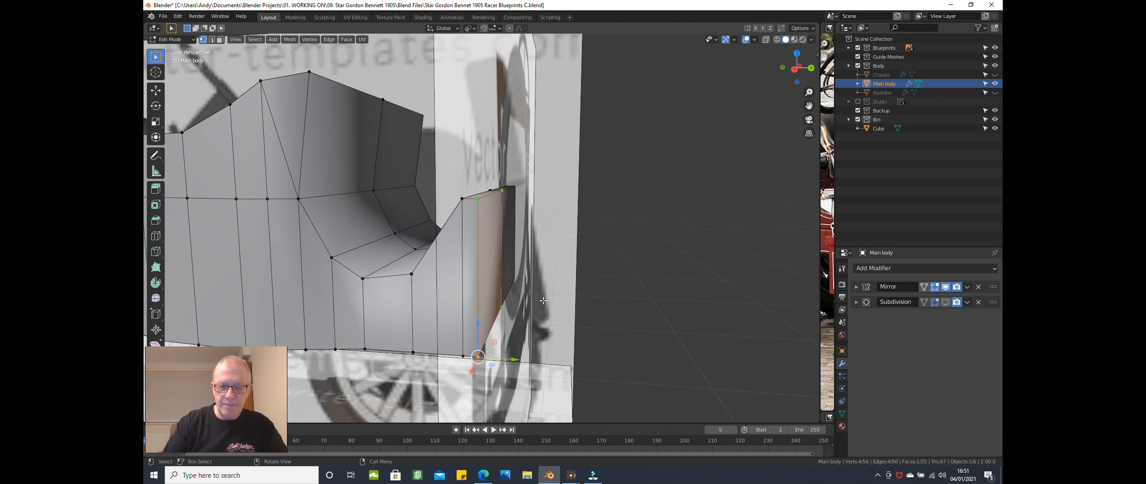
pyautogui.press('KP_3')
pyautogui.keyDown('shift'); pyautogui.moveTo(503, 285); pyautogui.dragTo(585, 276, button='middle'); pyautogui.keyUp('shift')
pyautogui.moveTo(586, 201); pyautogui.dragTo(544, 231, button='middle')
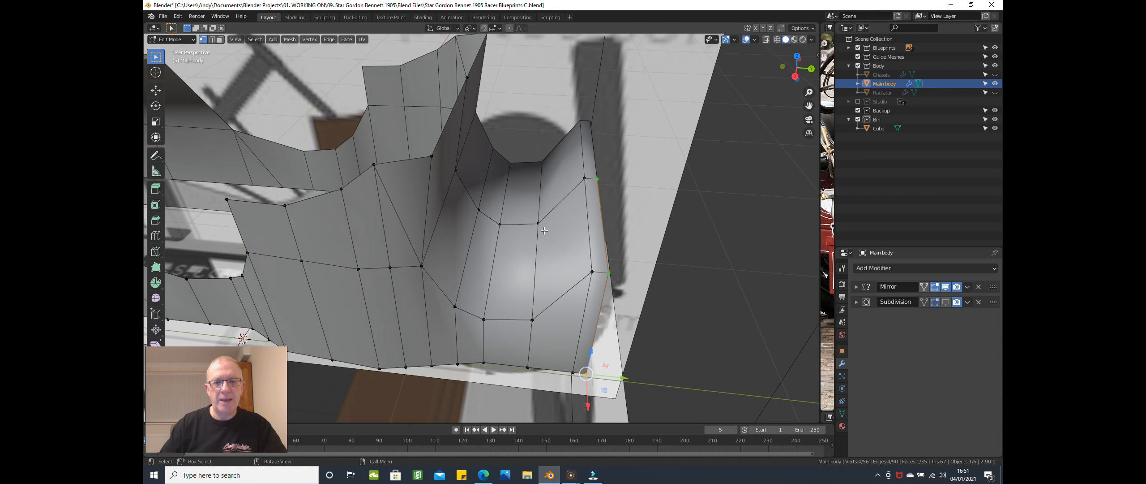
pyautogui.moveTo(455, 190)
pyautogui.mouseDown(button='middle')
pyautogui.moveTo(486, 195)
pyautogui.moveTo(450, 186)
pyautogui.mouseUp(button='middle')
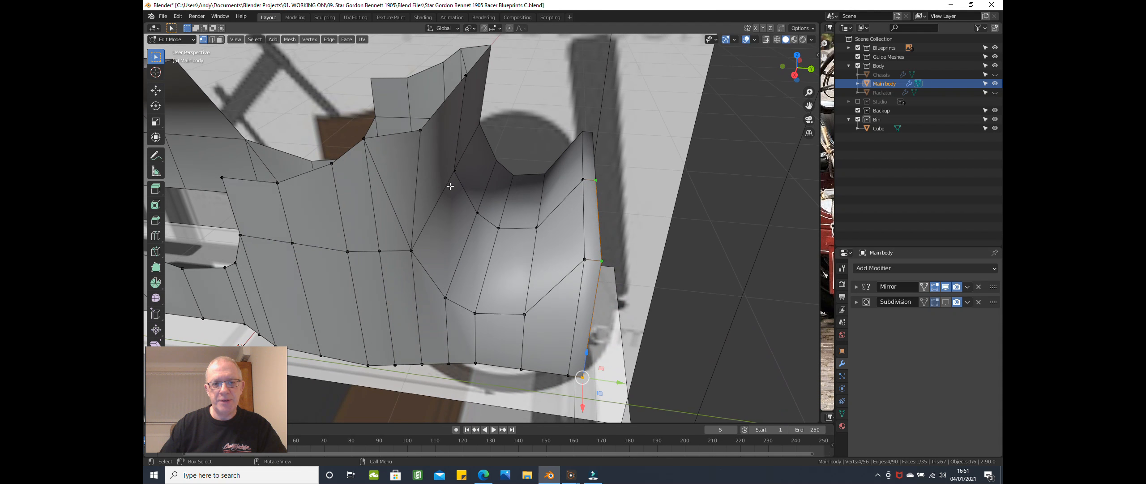
pyautogui.press('KP_7')
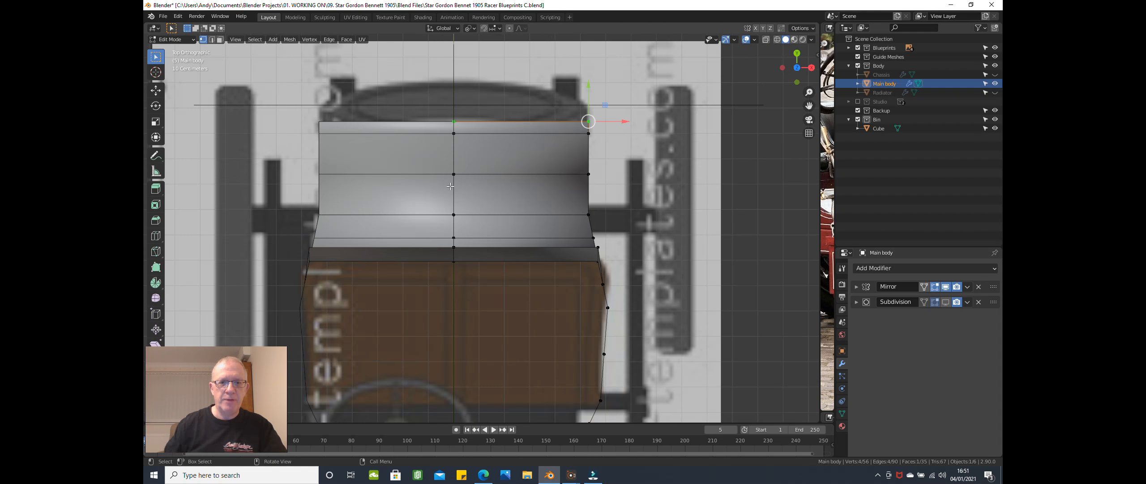
pyautogui.scroll(1, 335, 245)
pyautogui.scroll(-1, 335, 240)
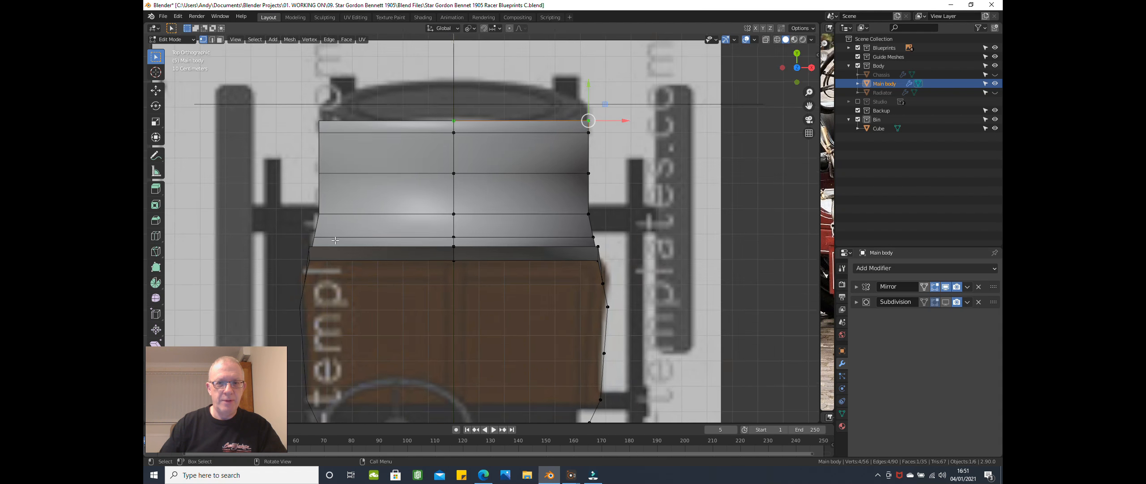
pyautogui.scroll(-1, 335, 240)
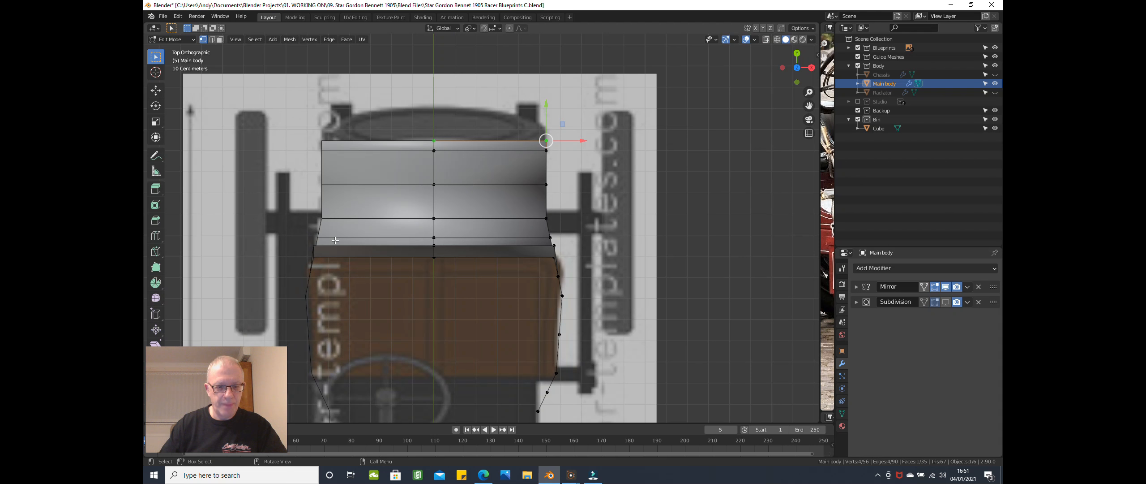
pyautogui.press('z')
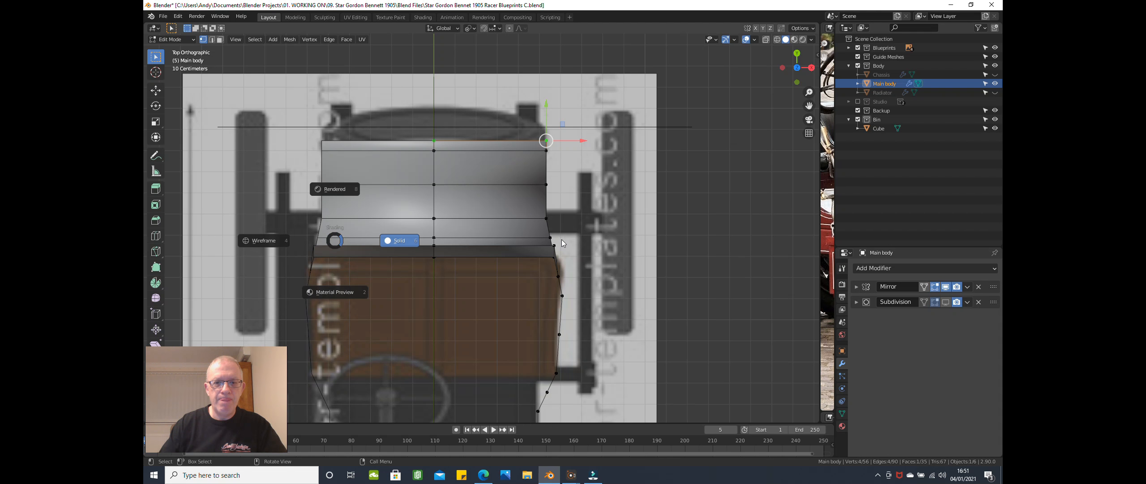
pyautogui.click(591, 251)
pyautogui.scroll(4, 576, 240)
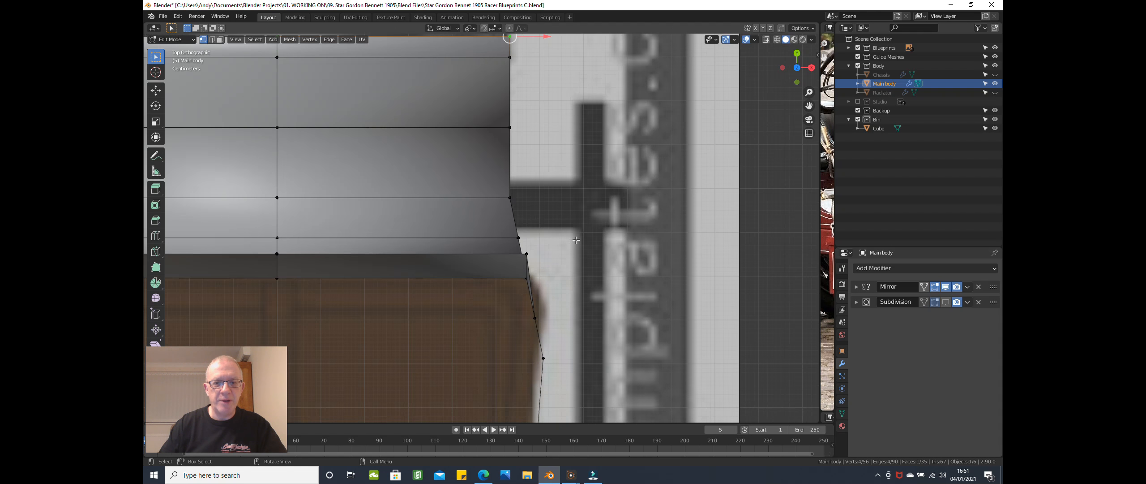
pyautogui.scroll(-1, 542, 256)
pyautogui.moveTo(476, 260); pyautogui.dragTo(362, 182, button='middle')
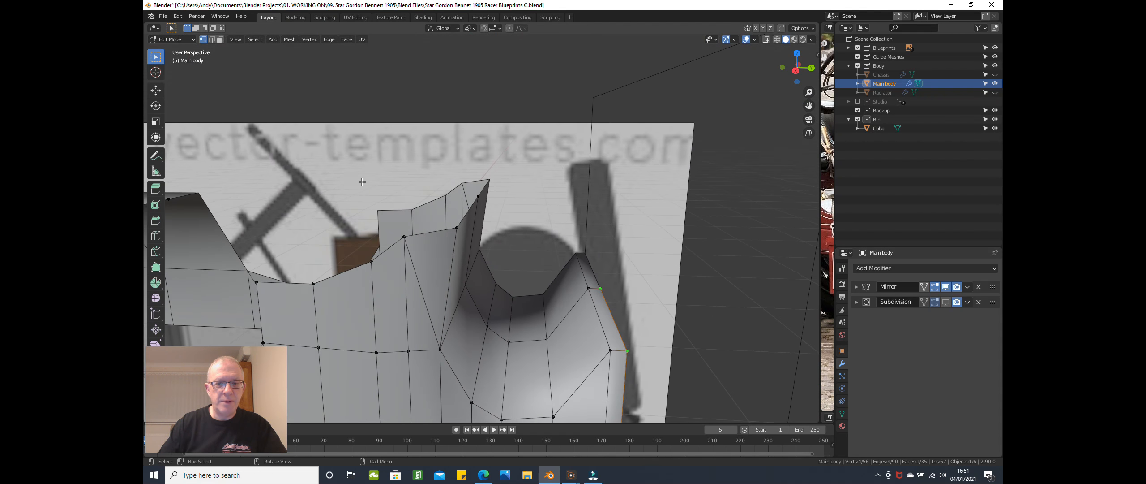
pyautogui.moveTo(422, 231); pyautogui.dragTo(450, 247, button='middle')
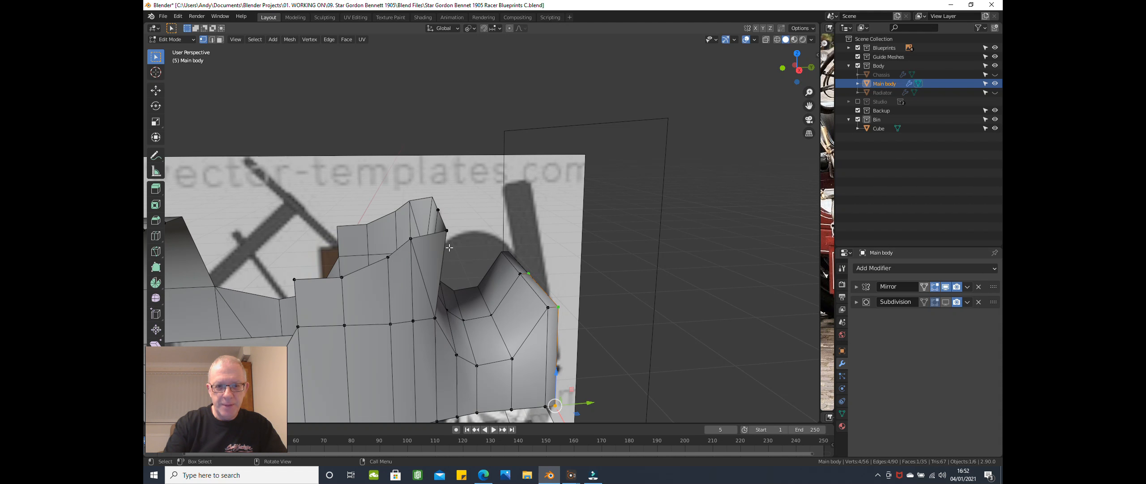
# Step: Show the body in wireframe from the top to reveal the blueprint along the side of the seat
pyautogui.press('KP_7')
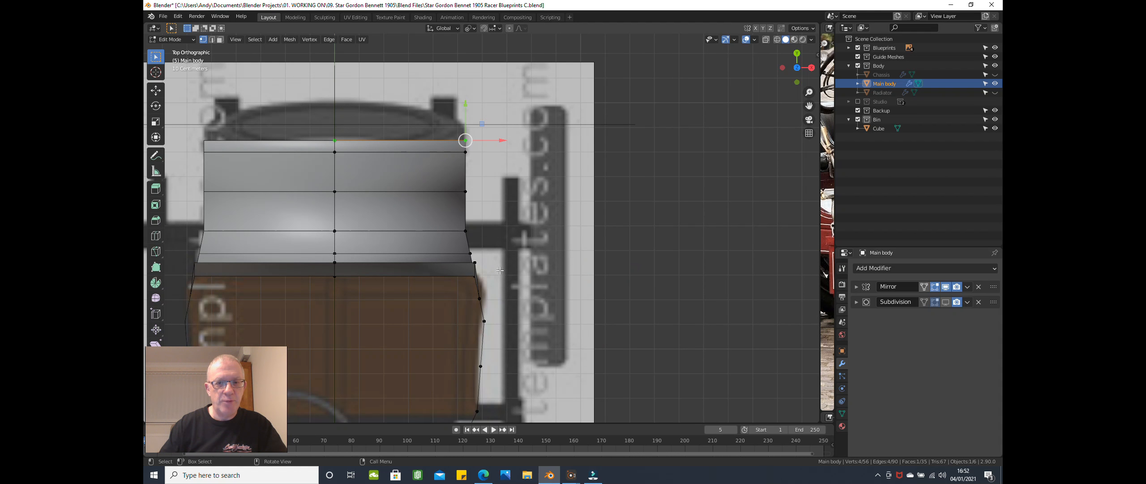
pyautogui.press('z')
pyautogui.click(416, 273)
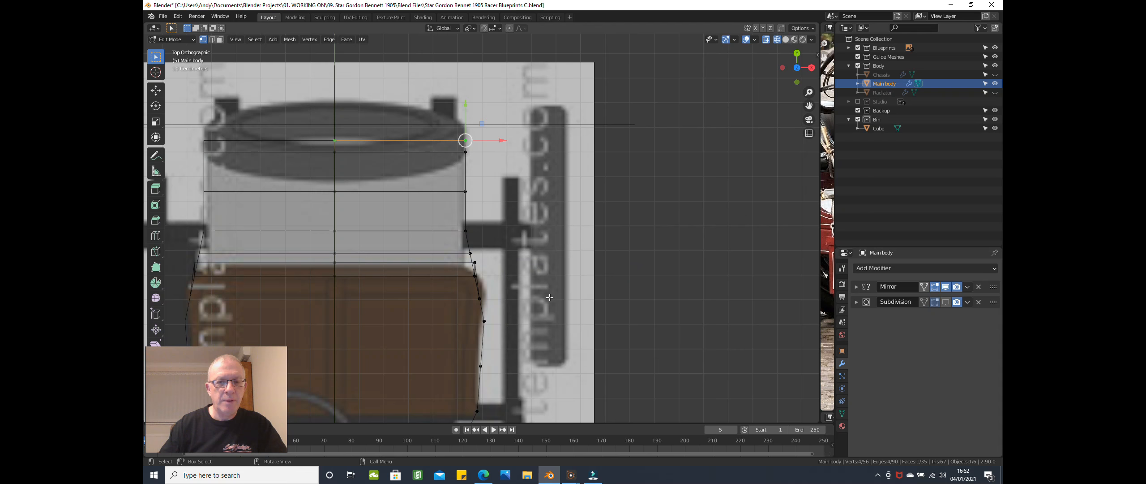
pyautogui.scroll(2, 507, 275)
pyautogui.keyDown('shift'); pyautogui.moveTo(506, 275); pyautogui.dragTo(536, 253, button='middle'); pyautogui.keyUp('shift')
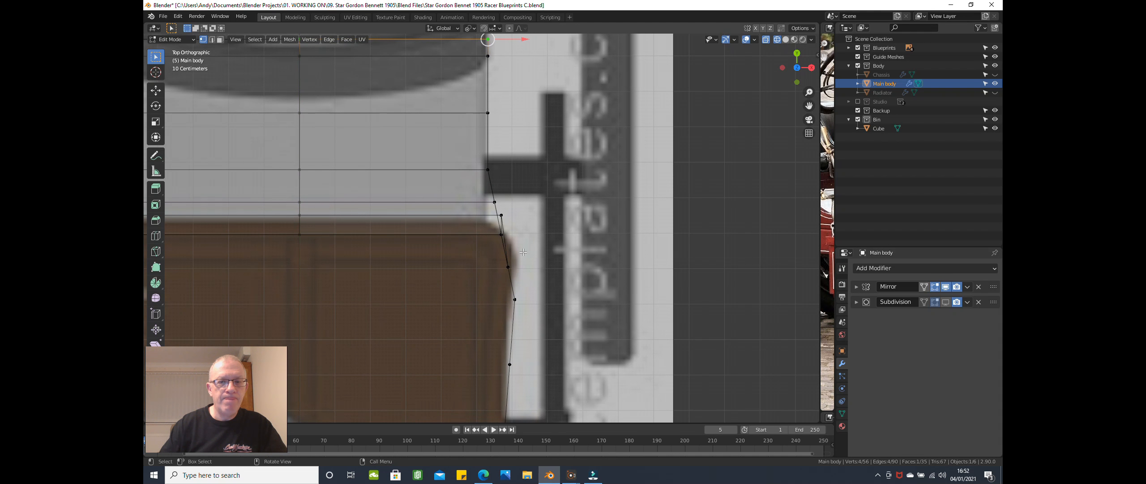
pyautogui.scroll(2, 523, 252)
# Step: Try to move the widest side vertex beside the seat about 0.012 m inward along X
pyautogui.click(519, 321)
pyautogui.press('g')
pyautogui.press('x')
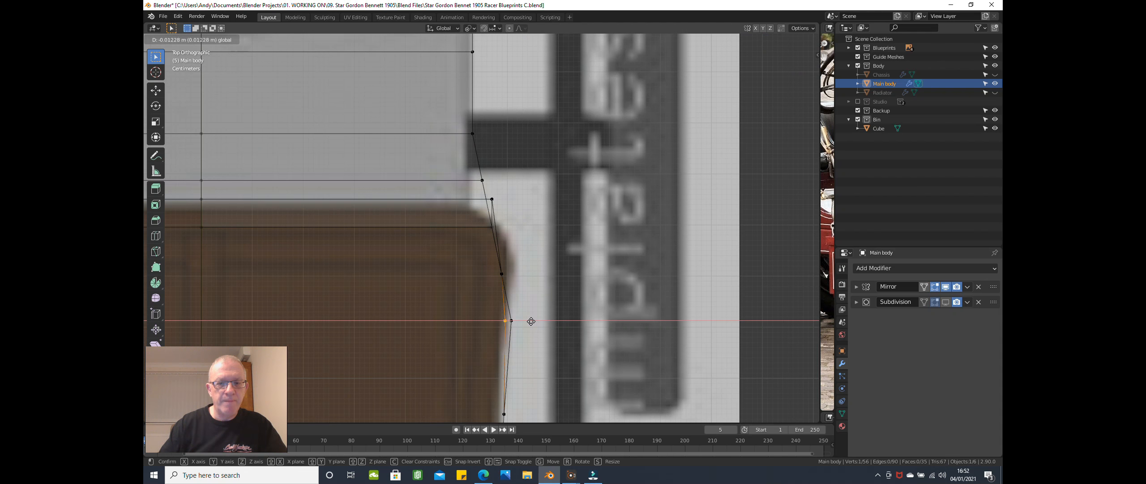
pyautogui.click(531, 321)
pyautogui.hotkey('ctrl', 'z')
pyautogui.hotkey('alt', 'a')
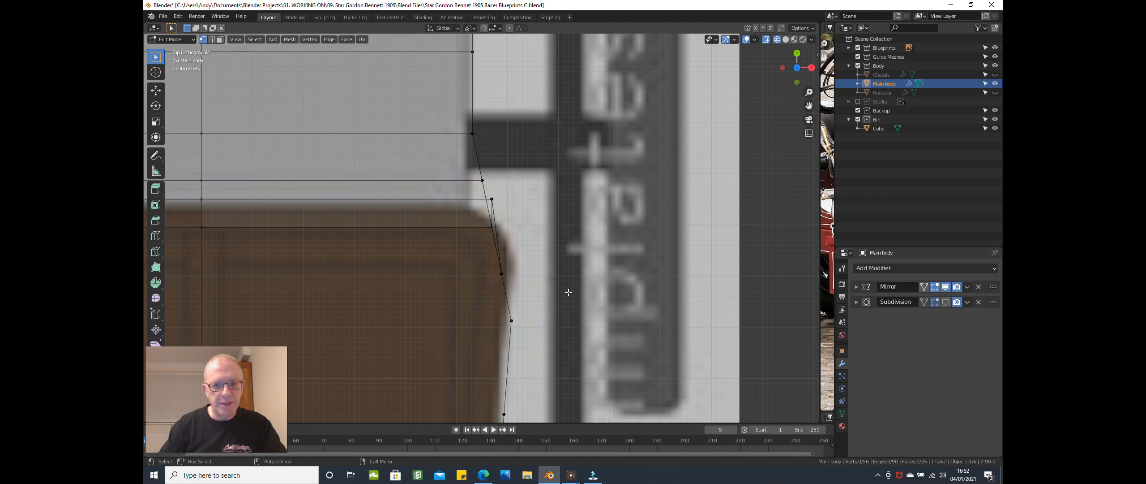
# Step: Move the side vertices beside the seat slightly inward along X to follow the blueprint's body edge
pyautogui.press('b')
pyautogui.moveTo(485, 308)
pyautogui.mouseDown()
pyautogui.moveTo(556, 339)
pyautogui.moveTo(543, 321)
pyautogui.mouseUp()
pyautogui.hotkey('alt', 'a')
pyautogui.keyDown('shift'); pyautogui.moveTo(507, 392); pyautogui.dragTo(512, 242, button='middle'); pyautogui.keyUp('shift')
pyautogui.press('b')
pyautogui.moveTo(495, 232); pyautogui.dragTo(545, 295)
pyautogui.moveTo(538, 265); pyautogui.dragTo(534, 265)
pyautogui.keyDown('shift'); pyautogui.moveTo(537, 247); pyautogui.dragTo(564, 144, button='middle'); pyautogui.keyUp('shift')
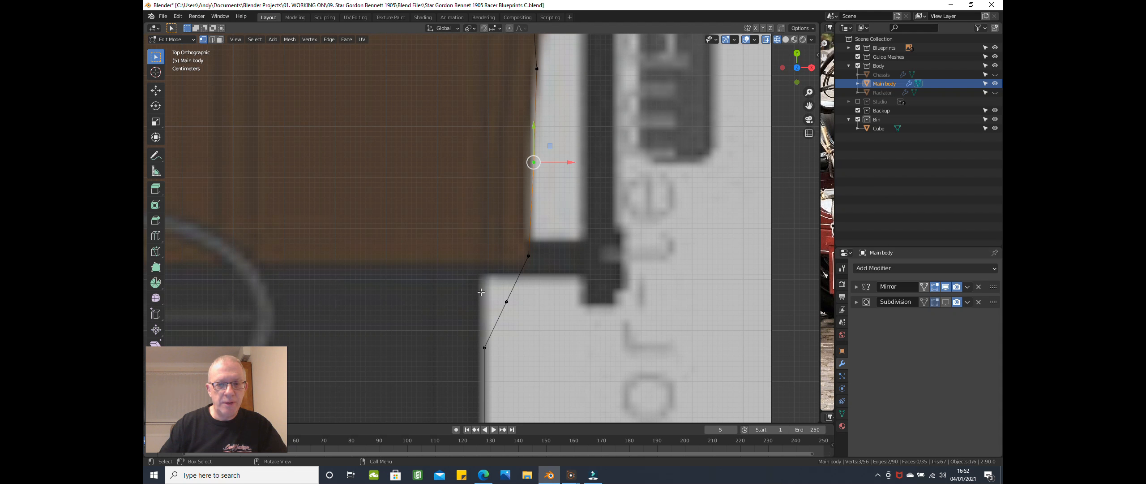
# Step: Move the two vertices just ahead of the seat about 0.039 m inward along X, then back along Y to the seat's front edge
pyautogui.press('b')
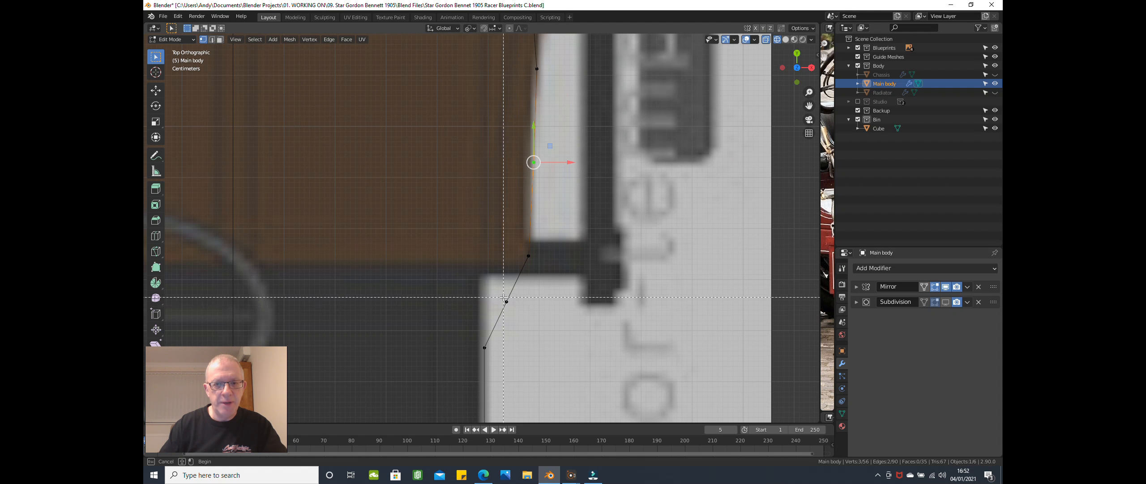
pyautogui.press('Escape')
pyautogui.hotkey('alt', 'a')
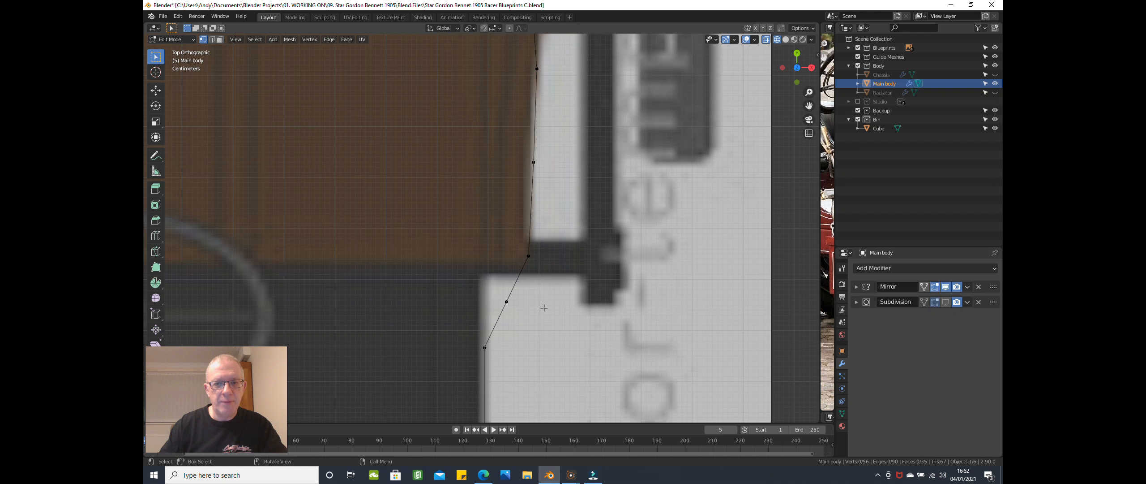
pyautogui.press('b')
pyautogui.moveTo(454, 276); pyautogui.dragTo(539, 297)
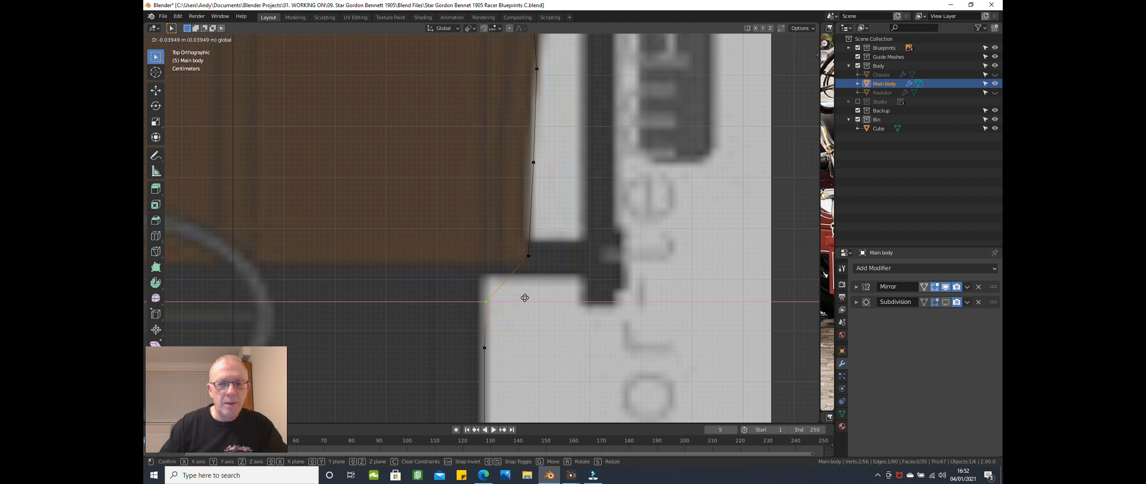
pyautogui.moveTo(525, 297); pyautogui.dragTo(524, 297)
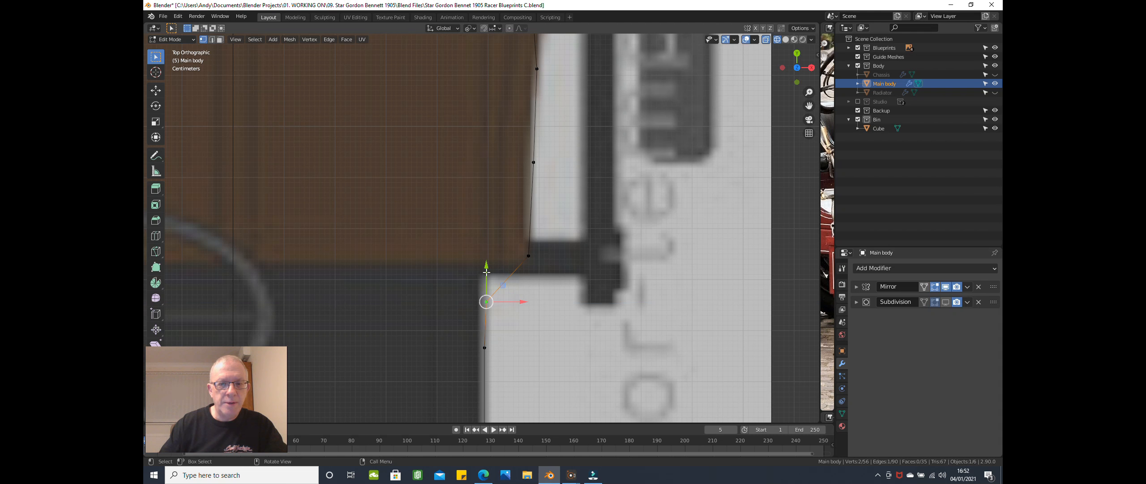
pyautogui.moveTo(486, 272); pyautogui.dragTo(486, 234)
pyautogui.scroll(1, 536, 252)
pyautogui.click(539, 232)
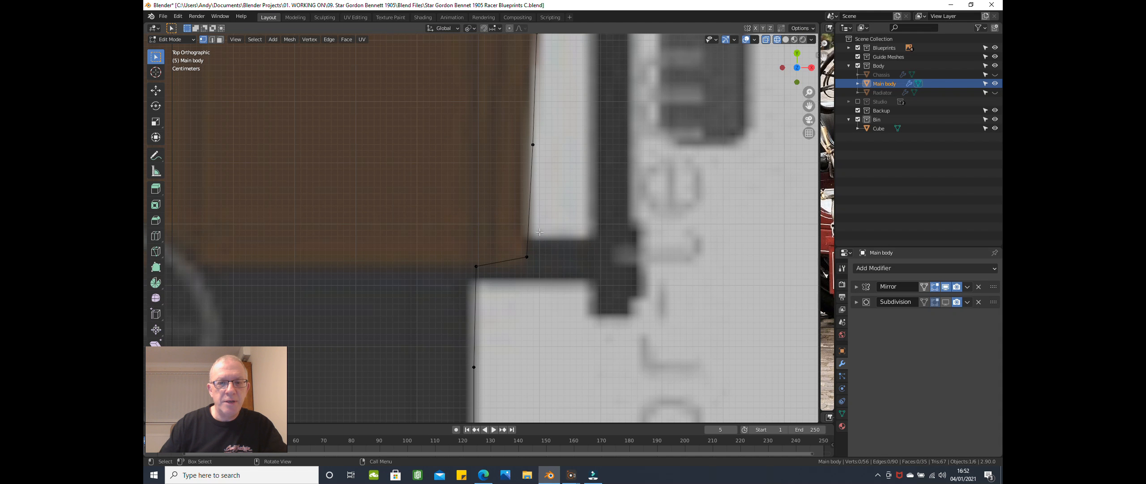
# Step: Move the seat's outer front corner vertices about 0.016 m forward along Y, level with the adjacent inner corner
pyautogui.press('b')
pyautogui.moveTo(519, 230); pyautogui.dragTo(538, 262)
pyautogui.press('g')
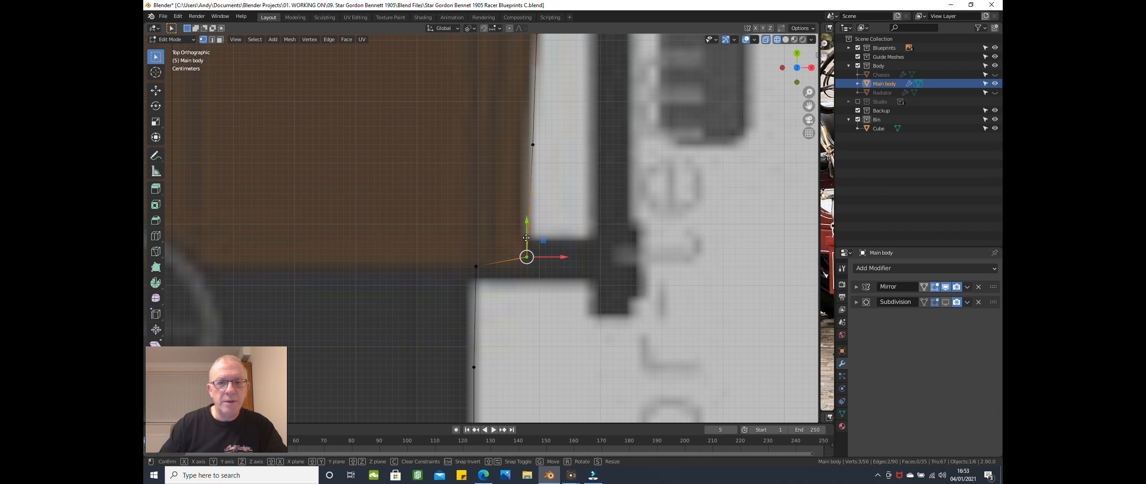
pyautogui.press('y')
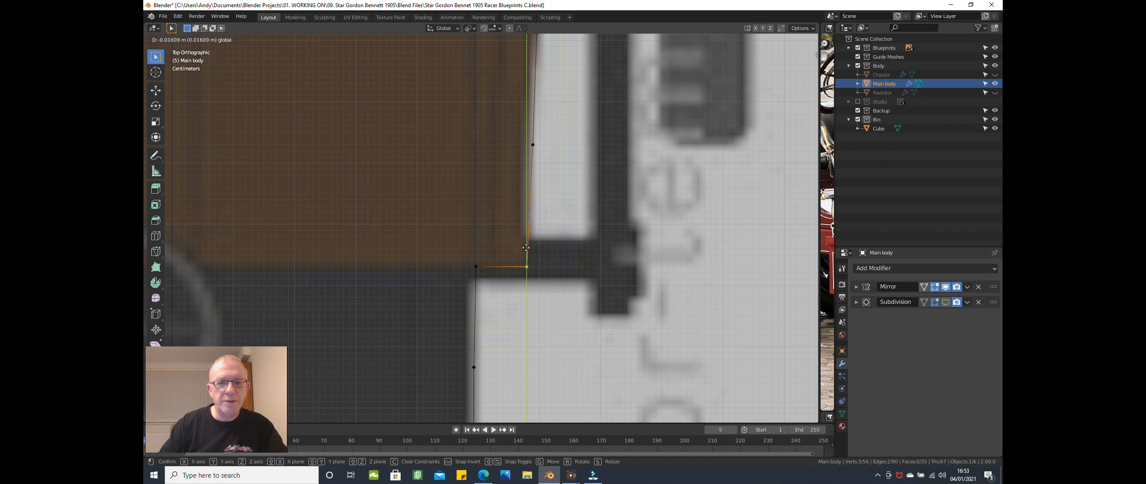
pyautogui.click(526, 247)
# Step: Hide the Blueprints collection and display the body in solid shading
pyautogui.scroll(-3, 512, 328)
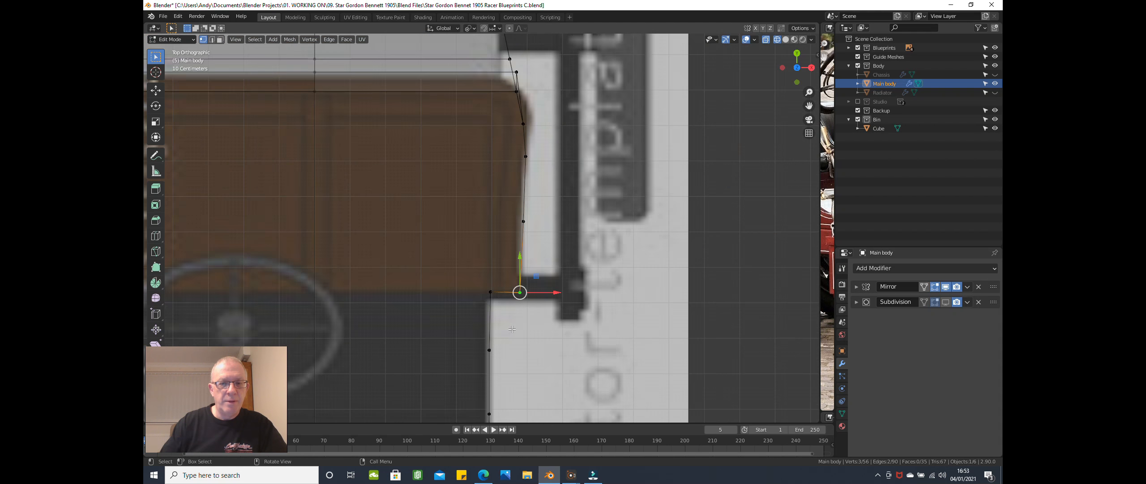
pyautogui.keyDown('shift'); pyautogui.moveTo(512, 330); pyautogui.dragTo(532, 274, button='middle'); pyautogui.keyUp('shift')
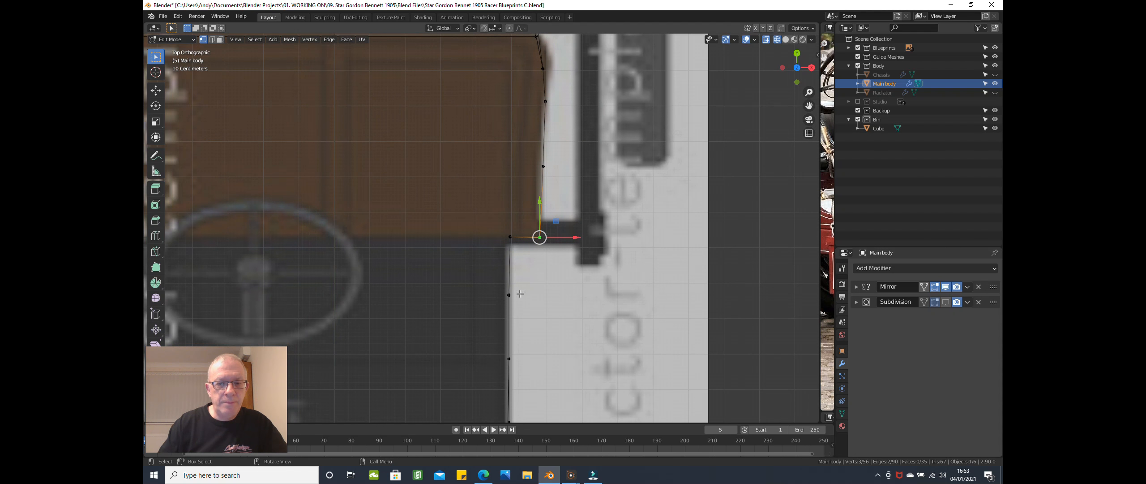
pyautogui.scroll(1, 519, 295)
pyautogui.scroll(1, 519, 295)
pyautogui.scroll(-6, 527, 213)
pyautogui.keyDown('shift'); pyautogui.moveTo(502, 305); pyautogui.dragTo(474, 246, button='middle'); pyautogui.keyUp('shift')
pyautogui.scroll(-4, 493, 258)
pyautogui.scroll(1, 474, 246)
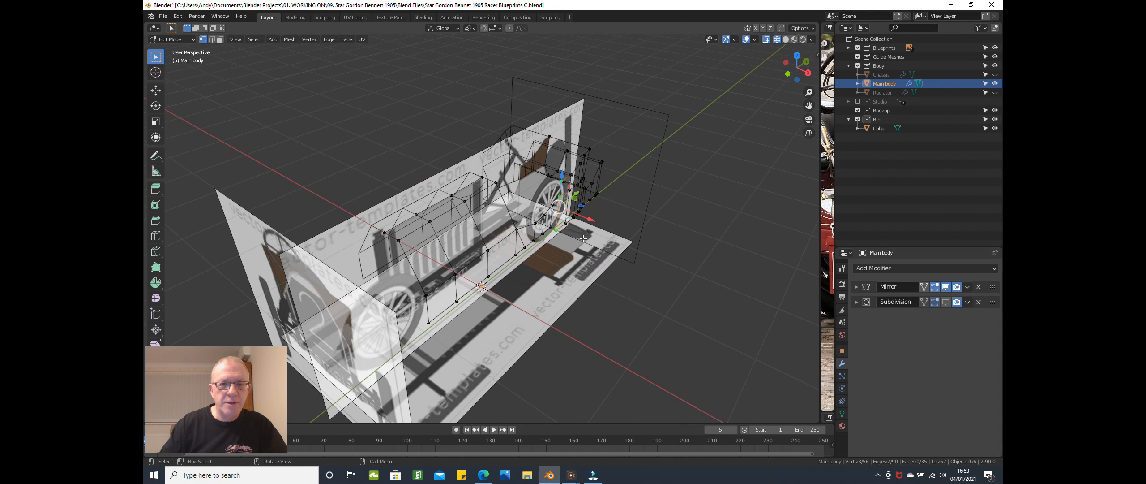
pyautogui.click(859, 47)
pyautogui.press('z')
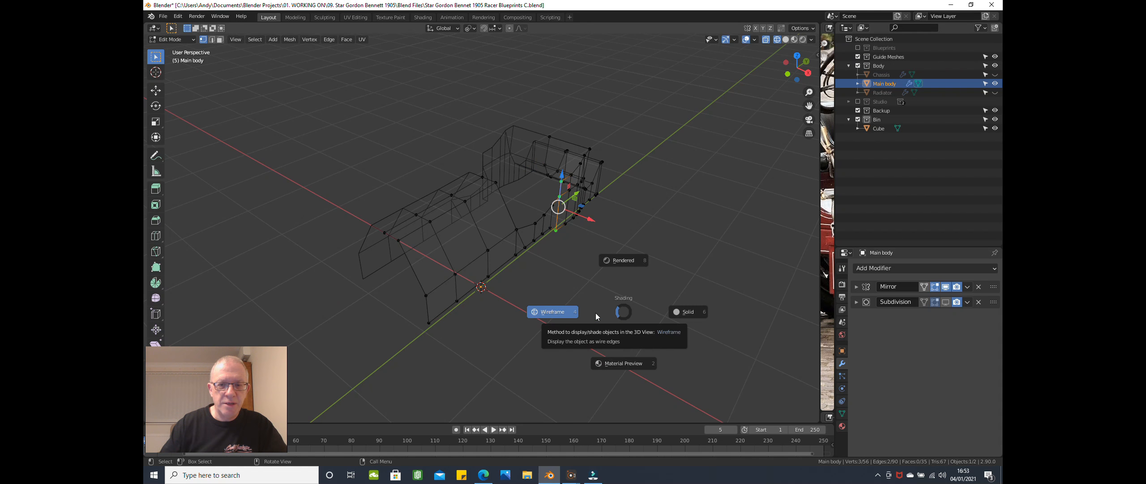
pyautogui.click(683, 310)
pyautogui.moveTo(614, 299); pyautogui.dragTo(446, 202, button='middle')
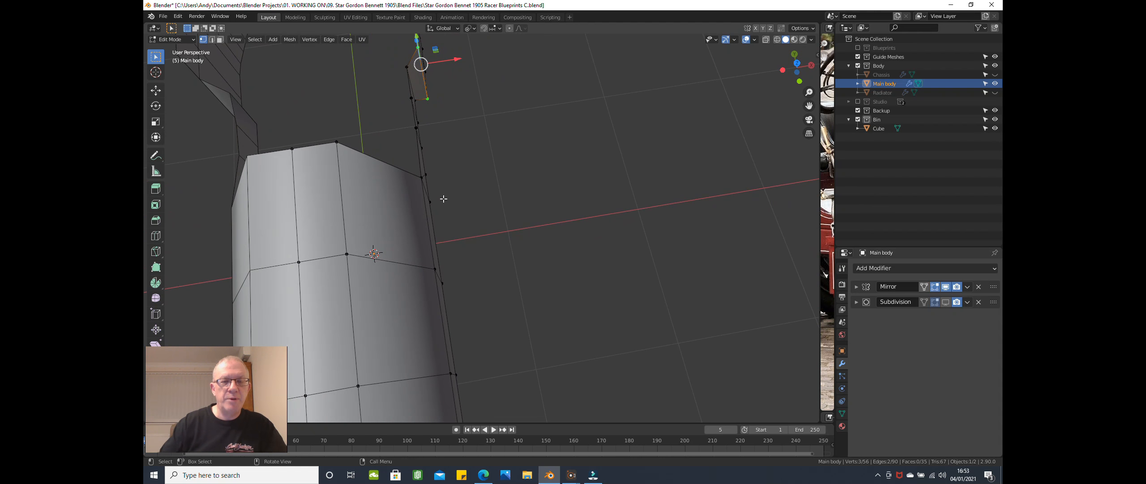
# Step: Flatten the vertices along the bonnet's side, including the front lower corner, into one plane by scaling them to 0 along X
pyautogui.press('KP_7')
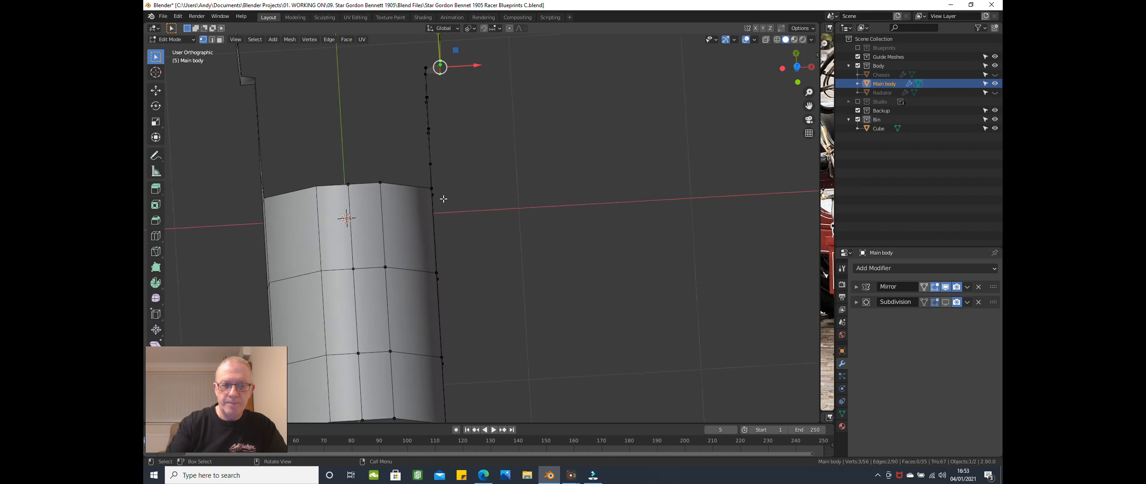
pyautogui.moveTo(438, 211)
pyautogui.keyDown('shift'); pyautogui.mouseDown(button='middle')
pyautogui.moveTo(446, 199)
pyautogui.moveTo(452, 215)
pyautogui.mouseUp(button='middle'); pyautogui.keyUp('shift')
pyautogui.click(460, 172)
pyautogui.press('b')
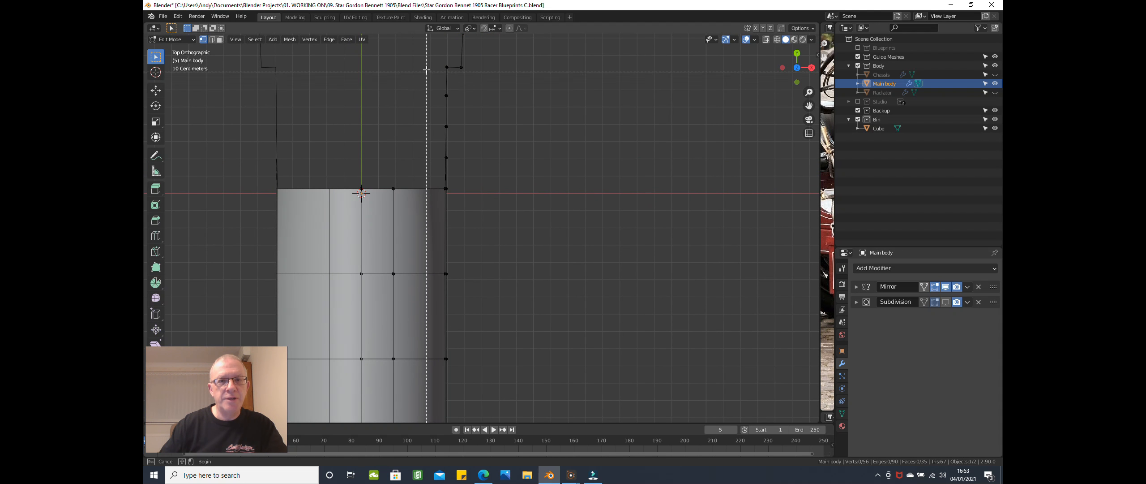
pyautogui.moveTo(425, 56); pyautogui.dragTo(451, 412)
pyautogui.keyDown('shift'); pyautogui.moveTo(478, 328); pyautogui.dragTo(500, 188, button='middle'); pyautogui.keyUp('shift')
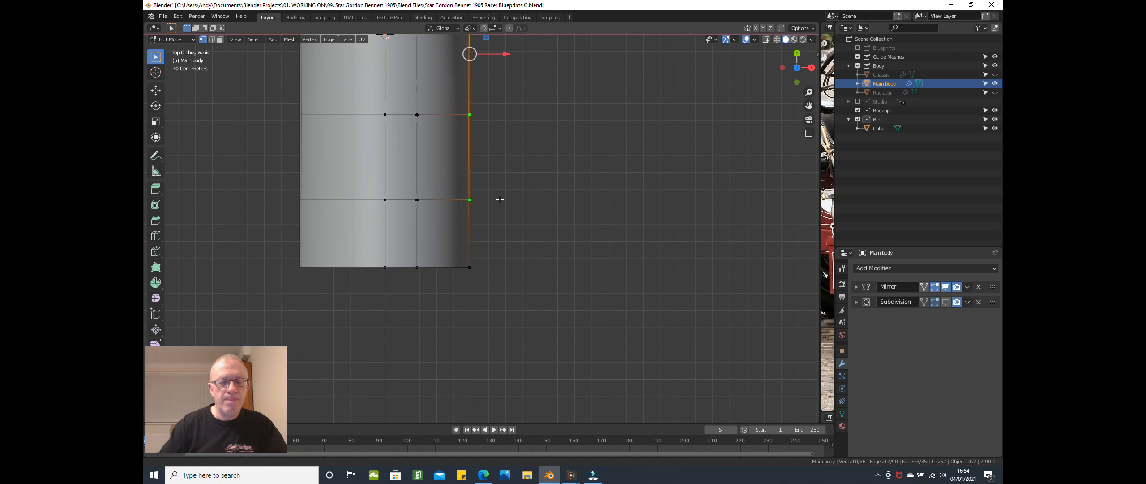
pyautogui.press('b')
pyautogui.moveTo(461, 215); pyautogui.dragTo(494, 289)
pyautogui.moveTo(493, 289); pyautogui.dragTo(485, 217, button='middle')
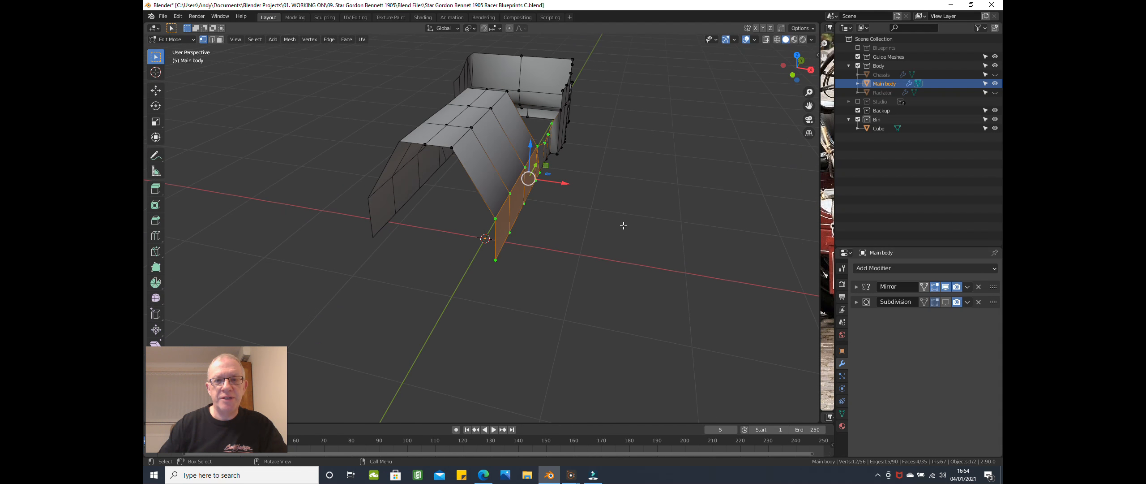
pyautogui.scroll(1, 624, 226)
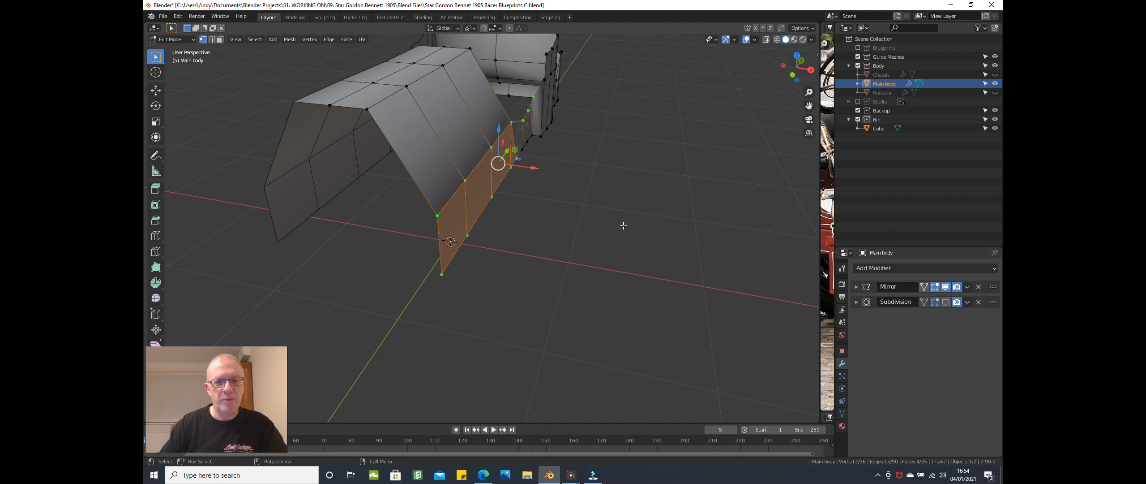
pyautogui.press('s')
pyautogui.write('x')
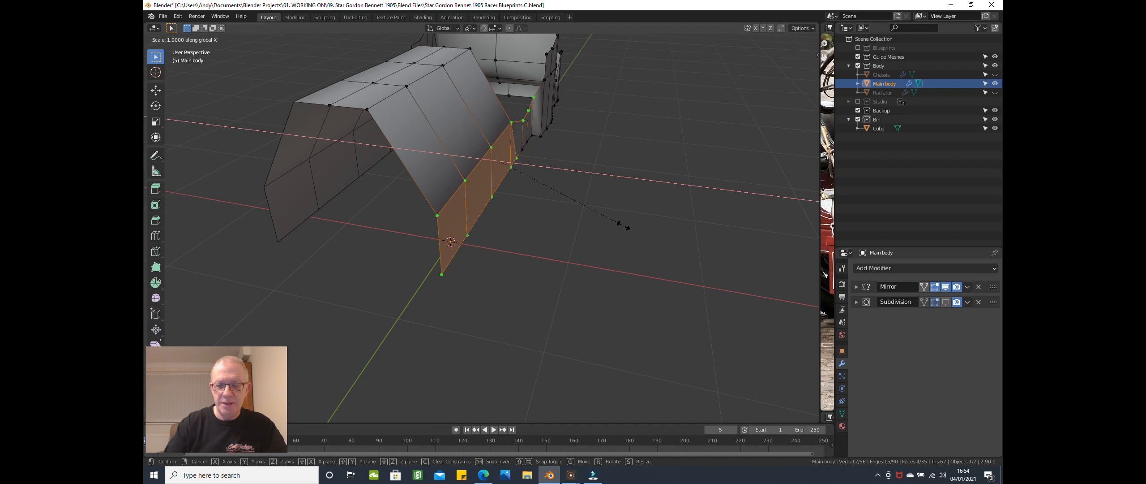
pyautogui.write('0')
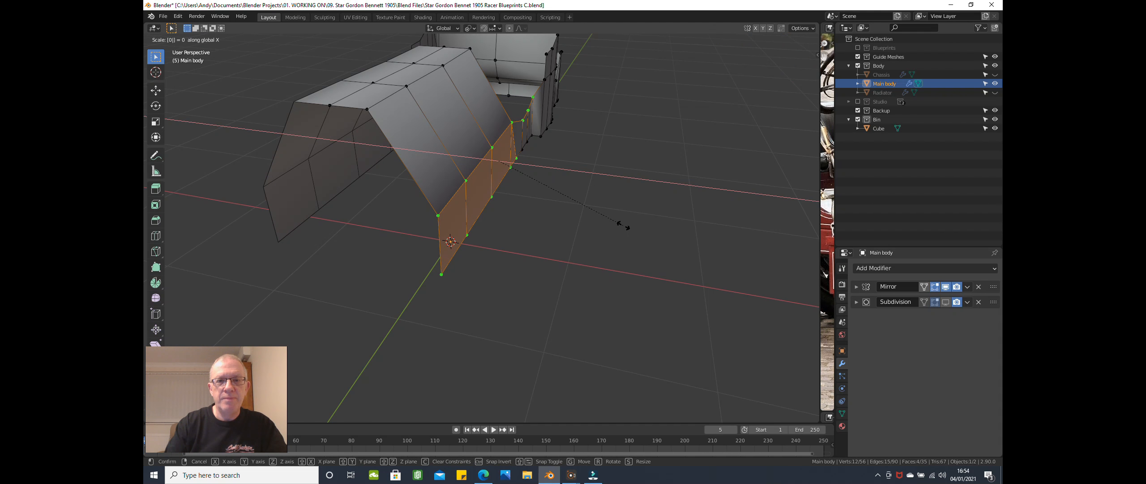
pyautogui.press('Return')
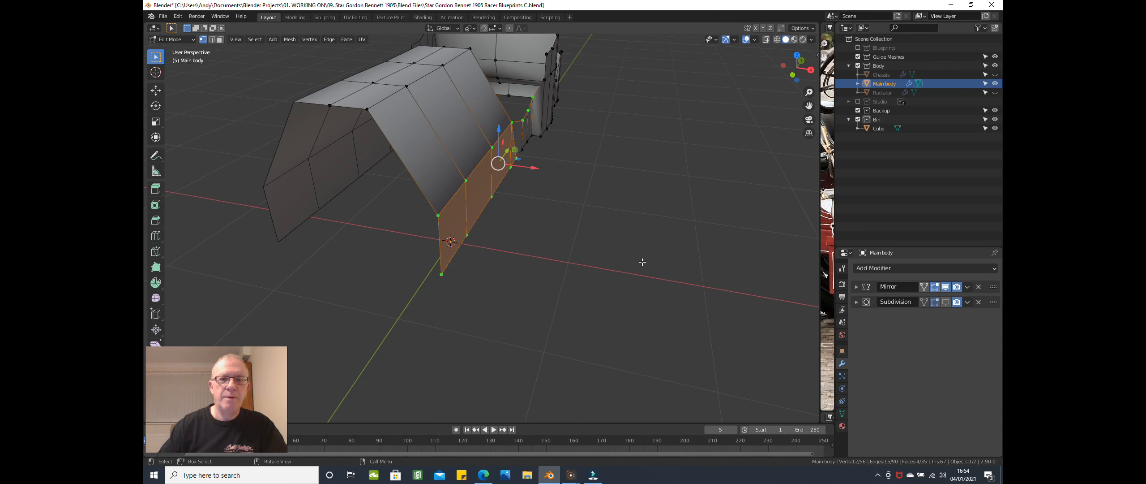
# Step: Add the remaining lower vertices ahead of the seat, make the bonnet's rear side corner active, and scale the selection to 0 along X
pyautogui.moveTo(615, 259); pyautogui.dragTo(617, 271, button='middle')
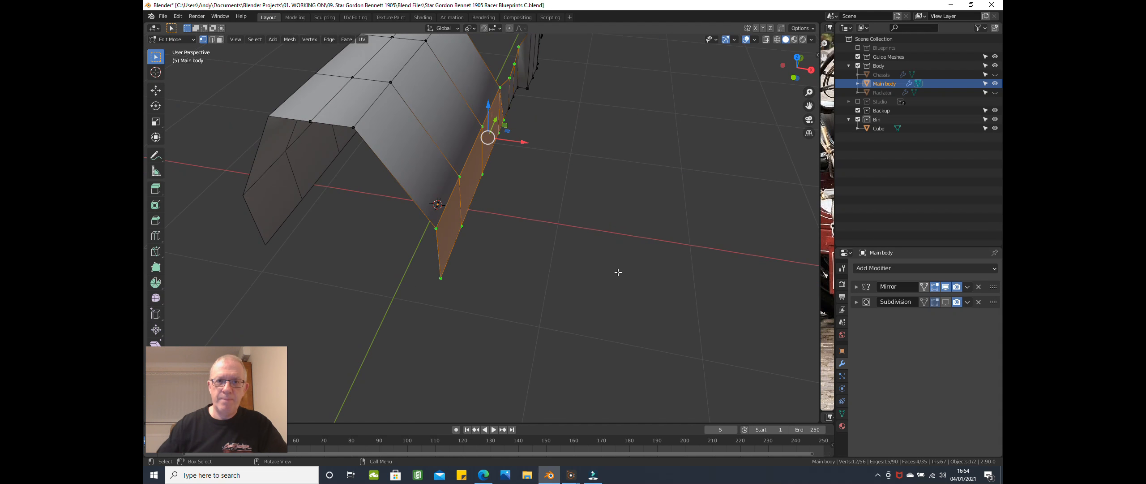
pyautogui.moveTo(691, 233); pyautogui.dragTo(651, 194, button='middle')
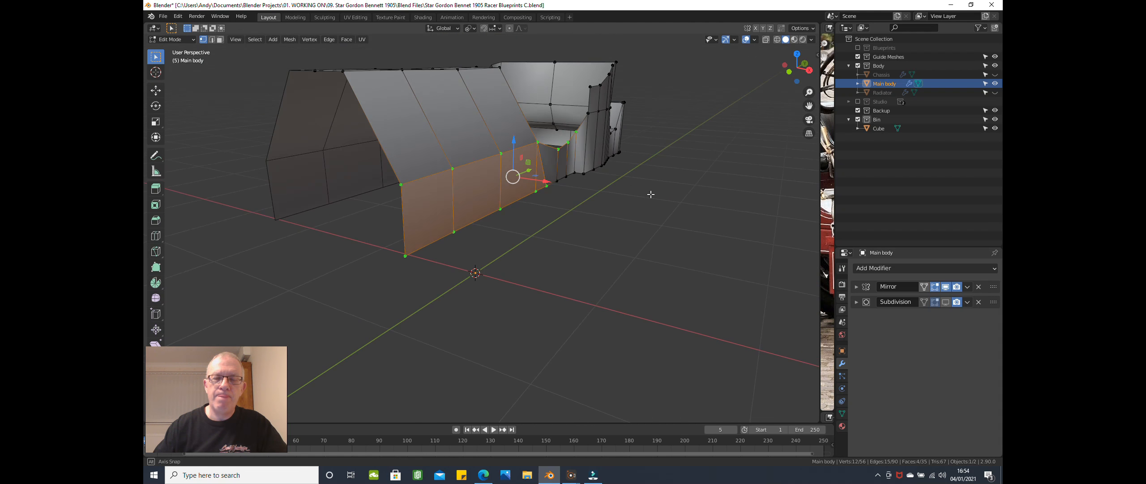
pyautogui.scroll(3, 582, 192)
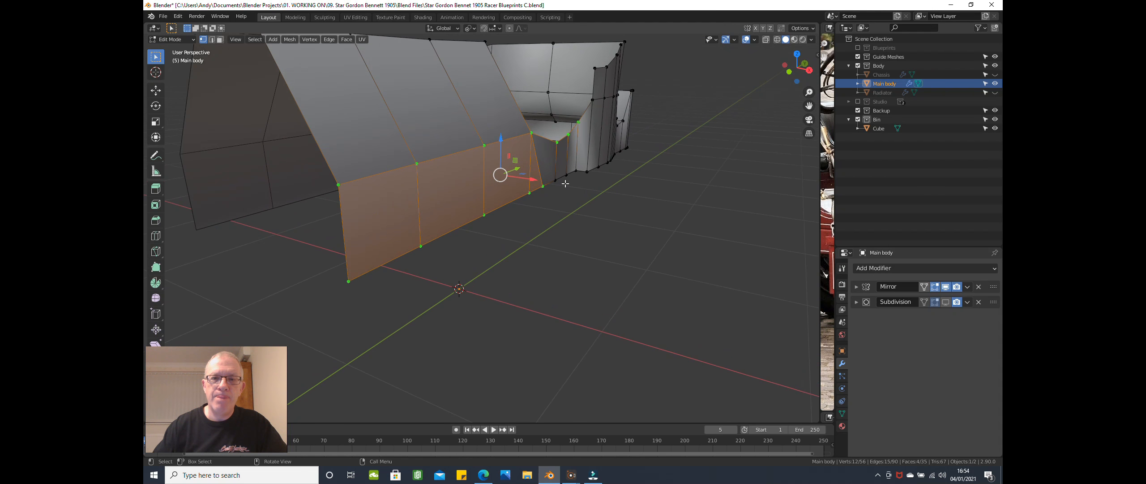
pyautogui.keyDown('shift'); pyautogui.click(573, 172); pyautogui.keyUp('shift')
pyautogui.keyDown('shift'); pyautogui.click(557, 180); pyautogui.keyUp('shift')
pyautogui.keyDown('shift'); pyautogui.click(555, 180); pyautogui.keyUp('shift')
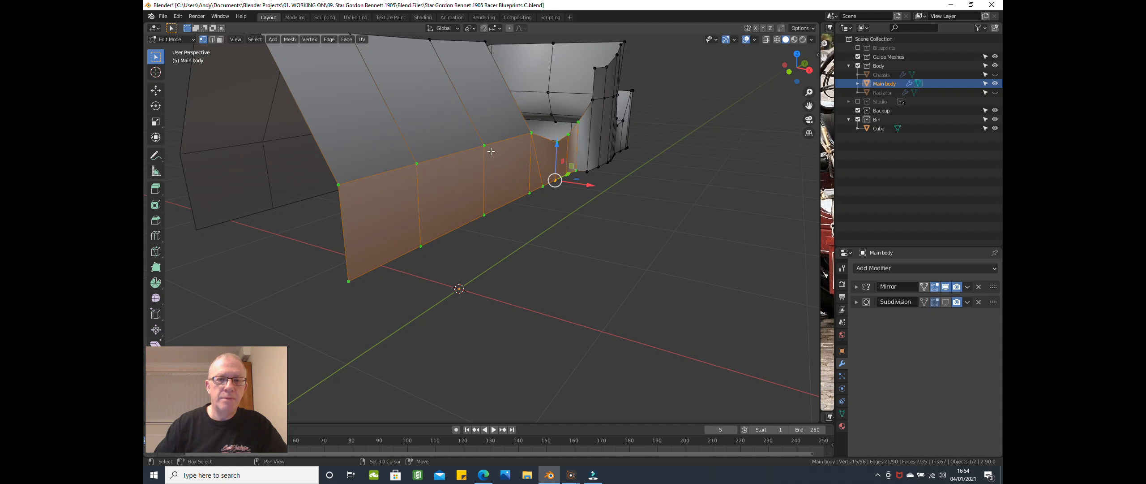
pyautogui.keyDown('shift'); pyautogui.click(530, 134); pyautogui.keyUp('shift')
pyautogui.keyDown('shift'); pyautogui.click(531, 135); pyautogui.keyUp('shift')
pyautogui.press('s')
pyautogui.press('x')
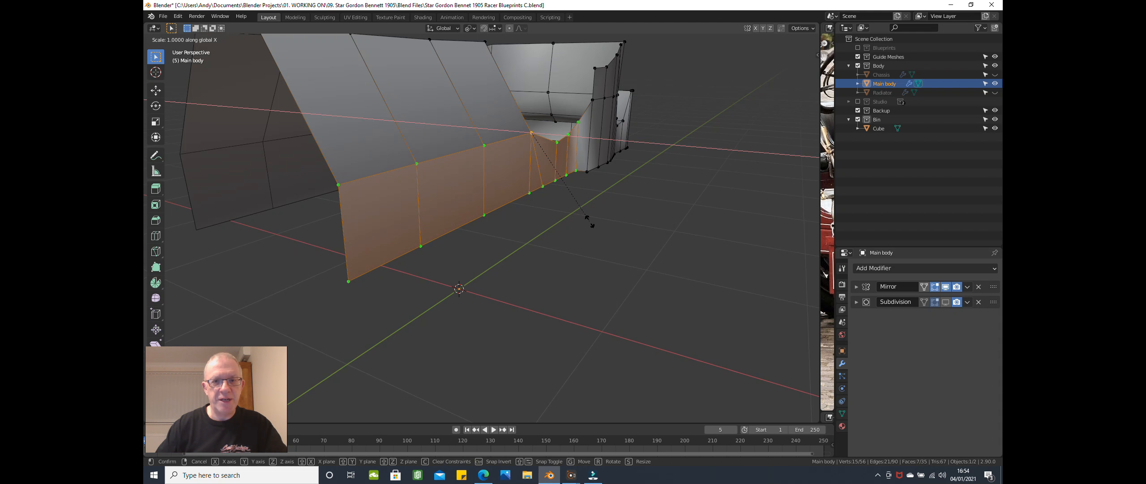
pyautogui.write('0')
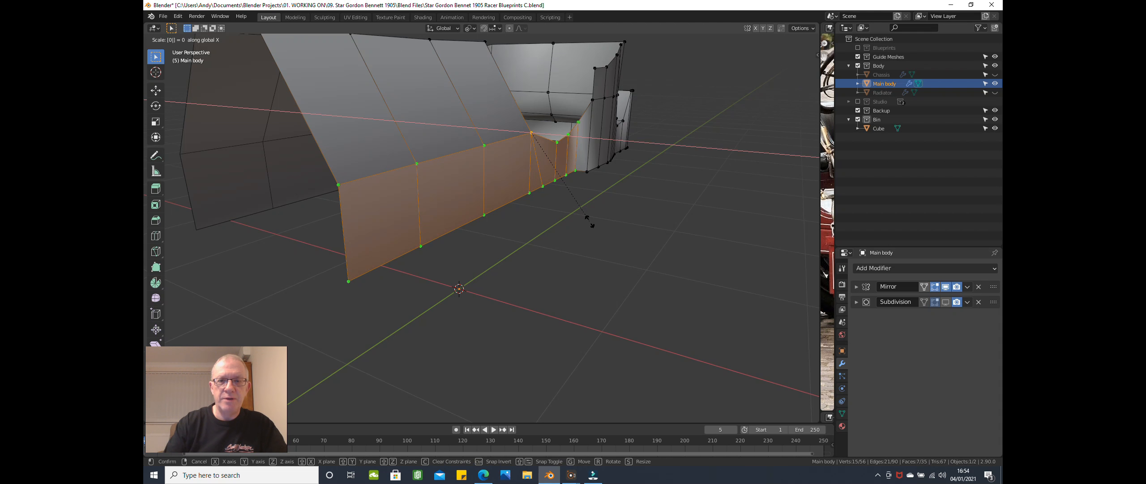
pyautogui.write('0')
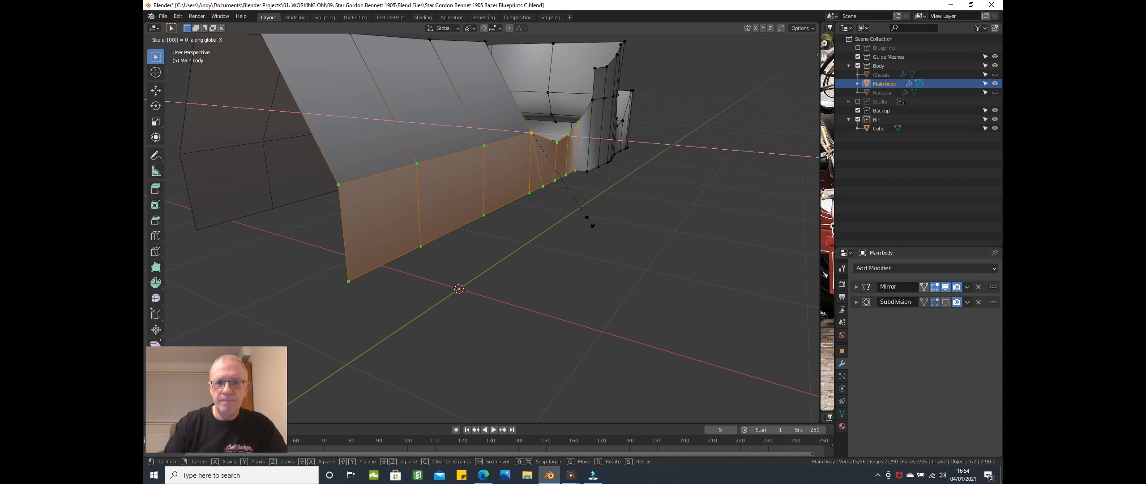
pyautogui.press('Num_Lock')
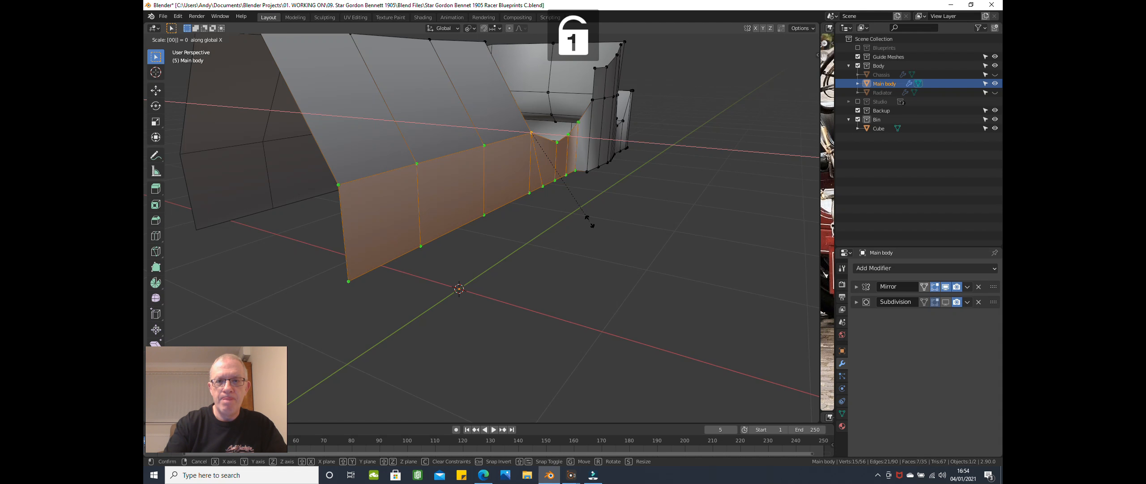
pyautogui.press('Return')
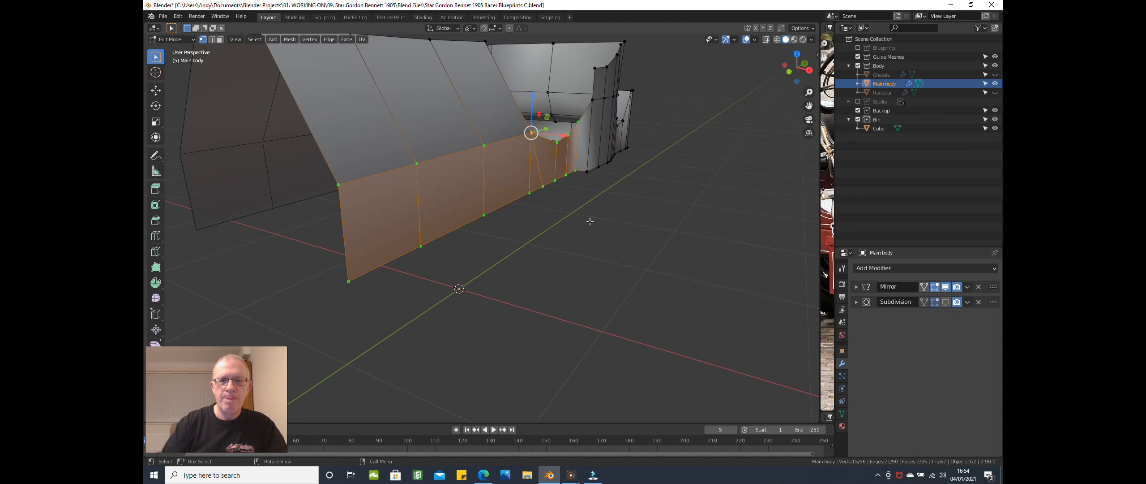
# Step: Deselect the flattened side vertices and enable the Subdivision modifier's viewport display on the Main body
pyautogui.scroll(1, 507, 257)
pyautogui.click(517, 259)
pyautogui.moveTo(519, 259)
pyautogui.mouseDown(button='middle')
pyautogui.moveTo(488, 235)
pyautogui.moveTo(443, 258)
pyautogui.moveTo(443, 284)
pyautogui.moveTo(479, 309)
pyautogui.moveTo(524, 279)
pyautogui.moveTo(557, 288)
pyautogui.moveTo(527, 266)
pyautogui.moveTo(561, 269)
pyautogui.moveTo(531, 254)
pyautogui.mouseUp(button='middle')
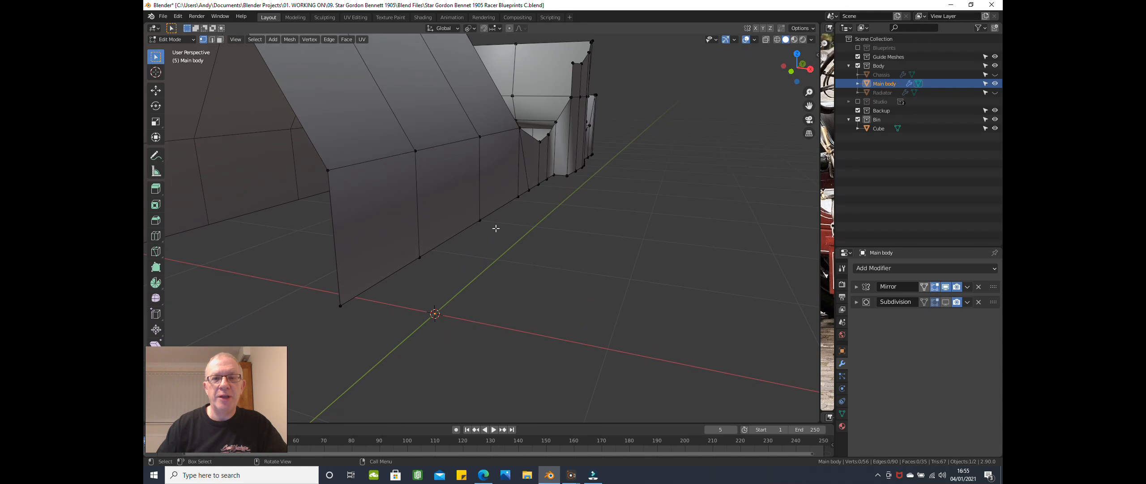
pyautogui.scroll(2, 518, 189)
pyautogui.scroll(-3, 534, 204)
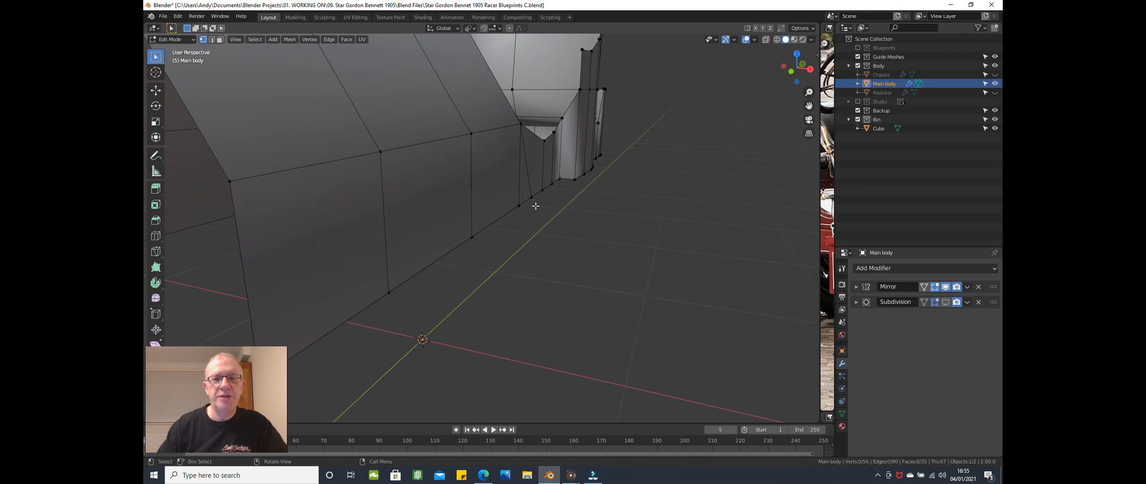
pyautogui.scroll(-5, 572, 221)
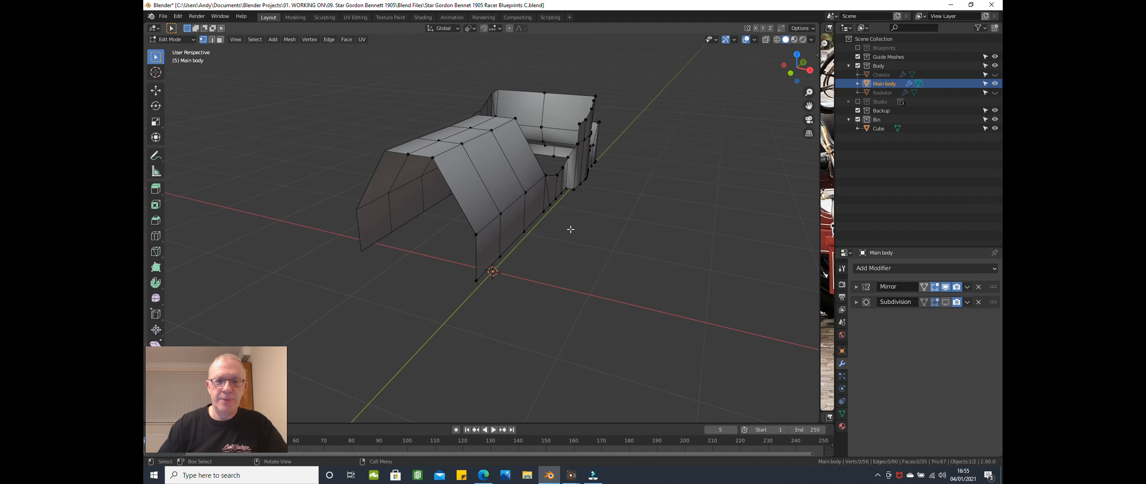
pyautogui.click(943, 304)
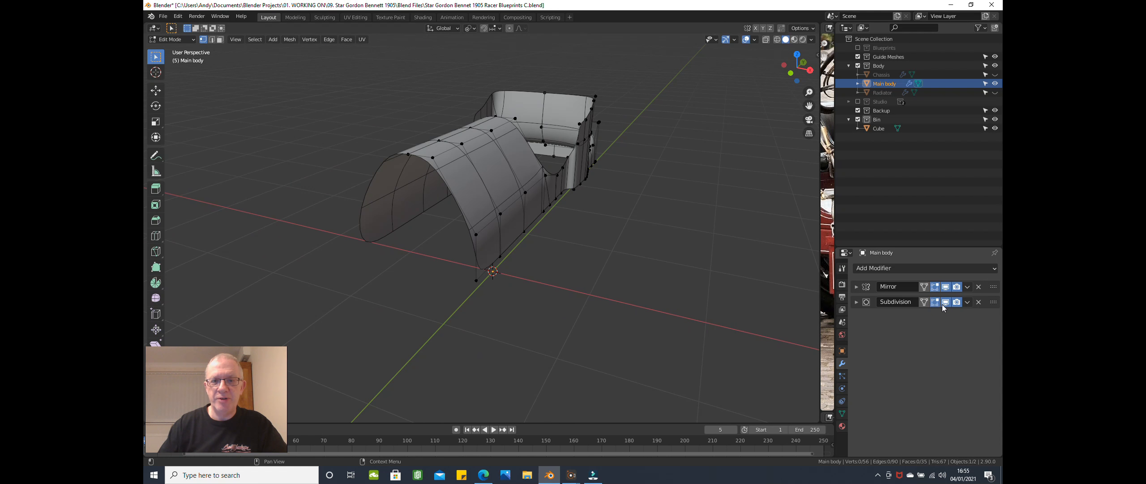
# Step: Show the Blueprints collection and compare the smoothed body with the side blueprint in the right orthographic view
pyautogui.moveTo(721, 271); pyautogui.dragTo(668, 250, button='middle')
pyautogui.press('KP_3')
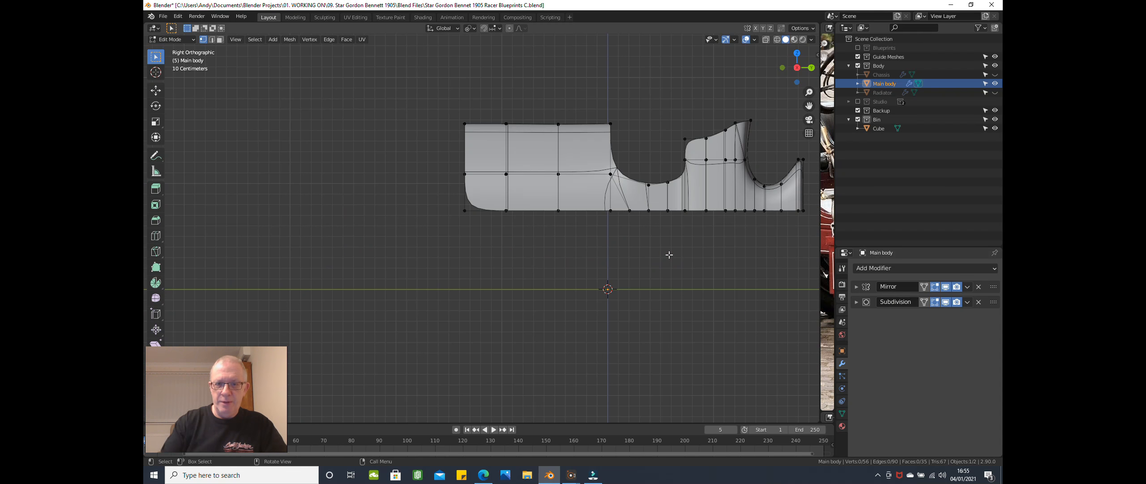
pyautogui.keyDown('shift'); pyautogui.moveTo(659, 263); pyautogui.dragTo(524, 271, button='middle'); pyautogui.keyUp('shift')
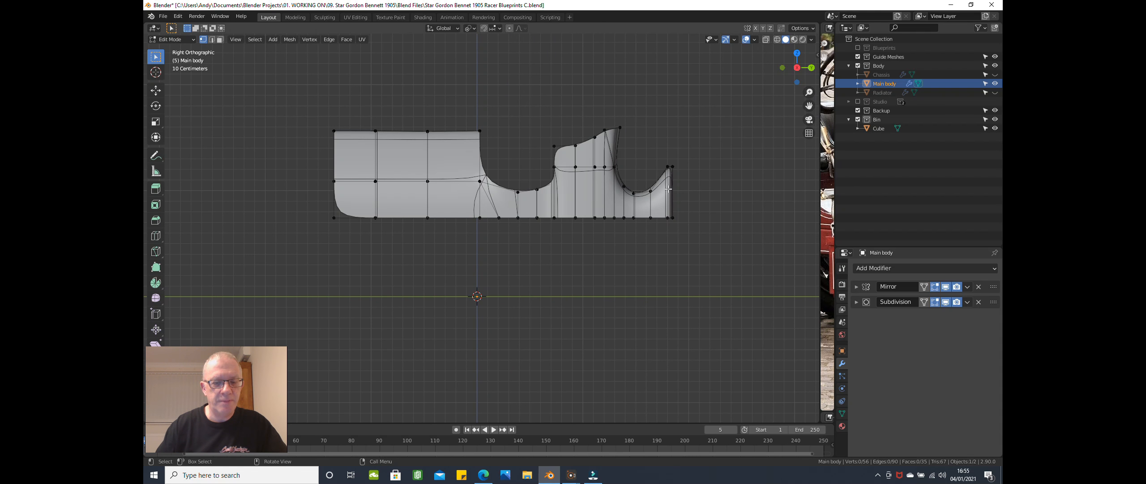
pyautogui.click(858, 48)
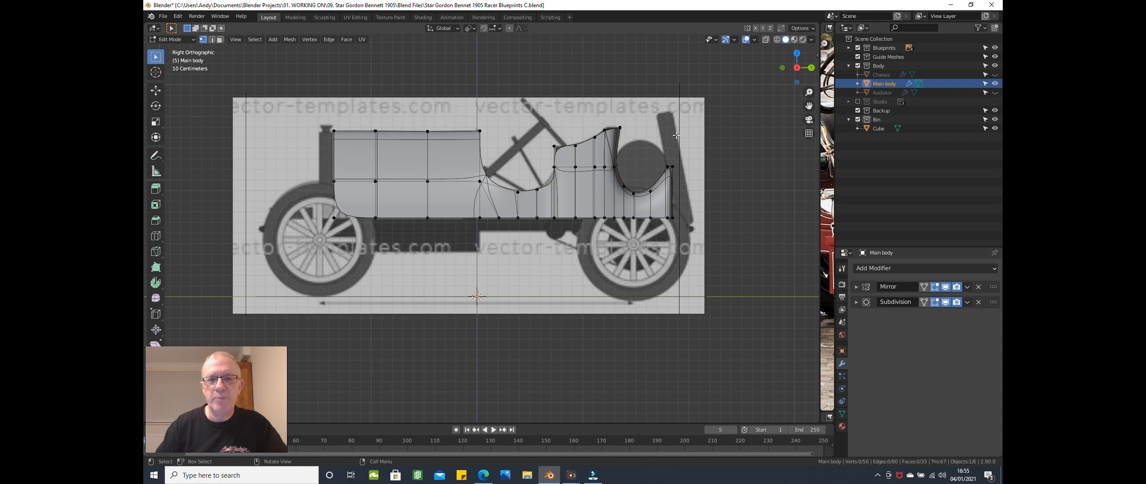
pyautogui.scroll(1, 644, 172)
pyautogui.scroll(-1, 594, 187)
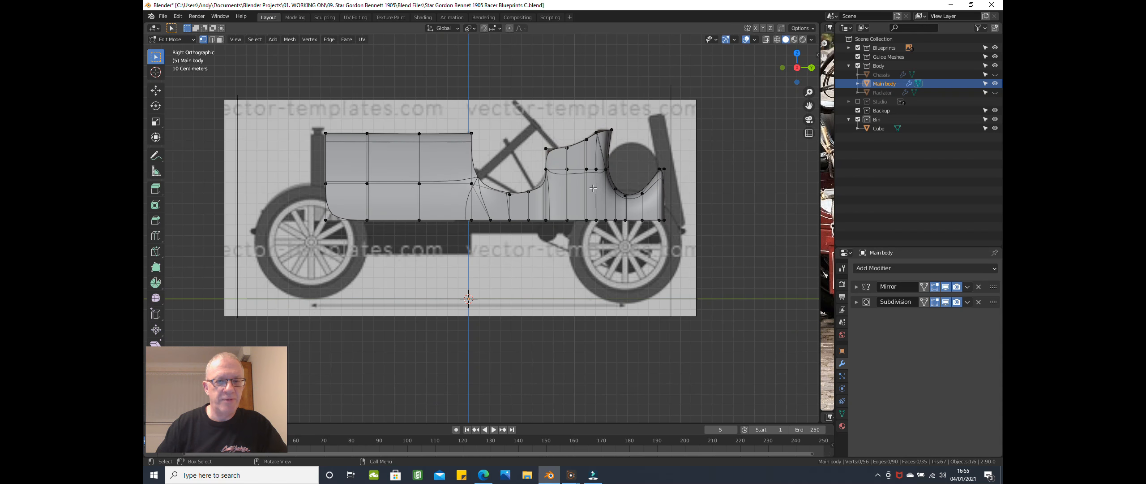
# Step: Examine the smoothed body's bonnet curve and seat outline against the front blueprint in front orthographic view
pyautogui.moveTo(559, 204); pyautogui.dragTo(634, 231, button='middle')
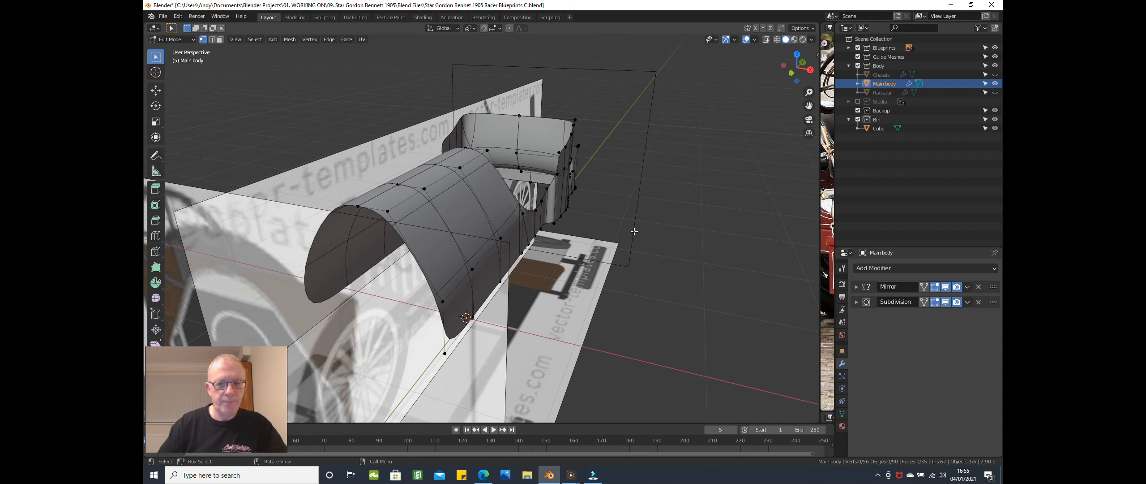
pyautogui.press('KP_1')
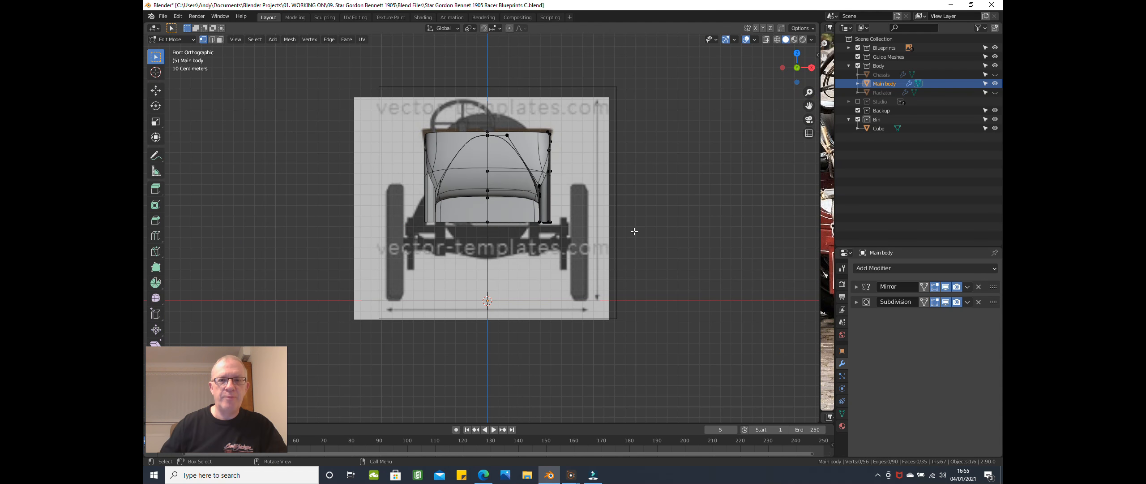
pyautogui.scroll(2, 626, 140)
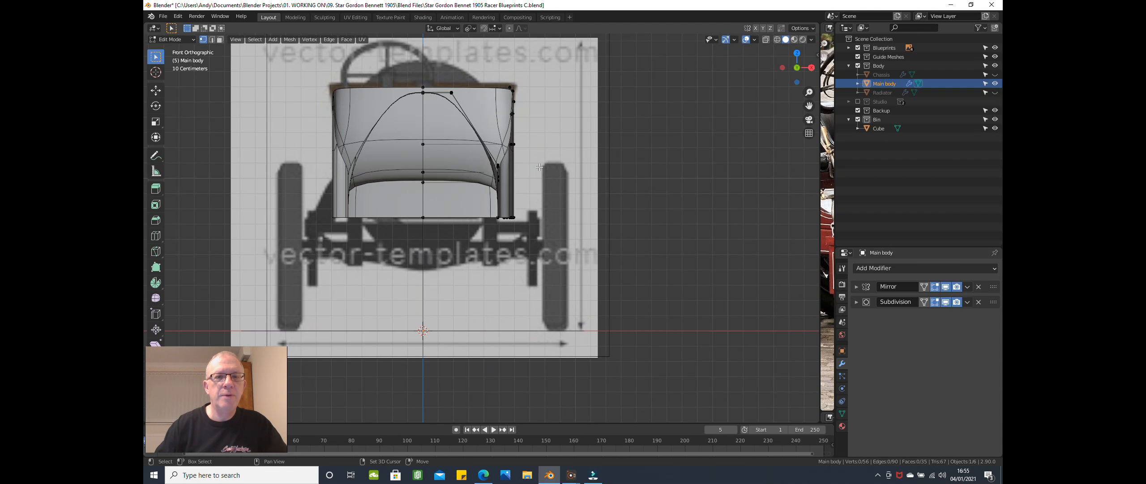
pyautogui.scroll(3, 431, 167)
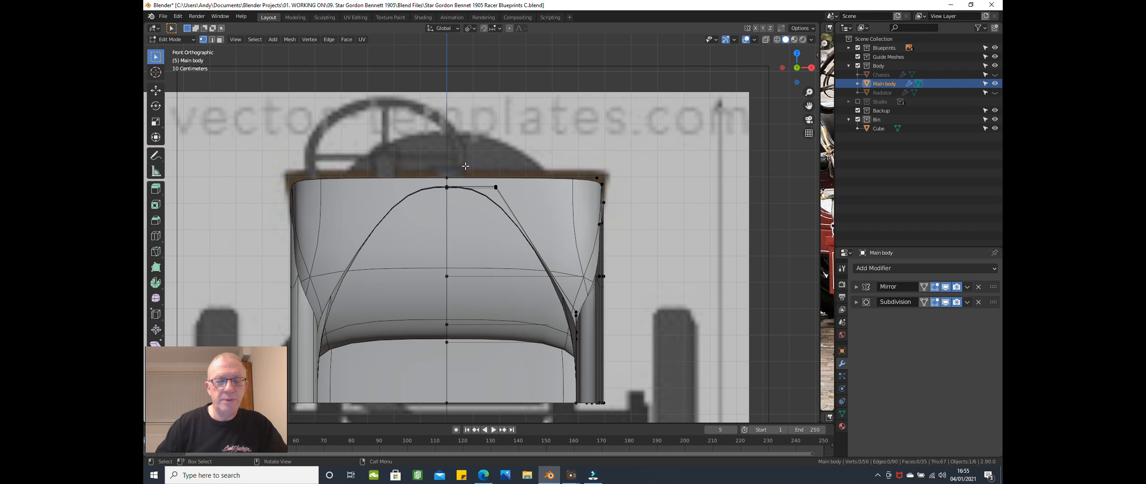
# Step: Enlarge the reference photo area beside the 3D viewport and frame the bonnet closely in both views
pyautogui.scroll(-3, 464, 177)
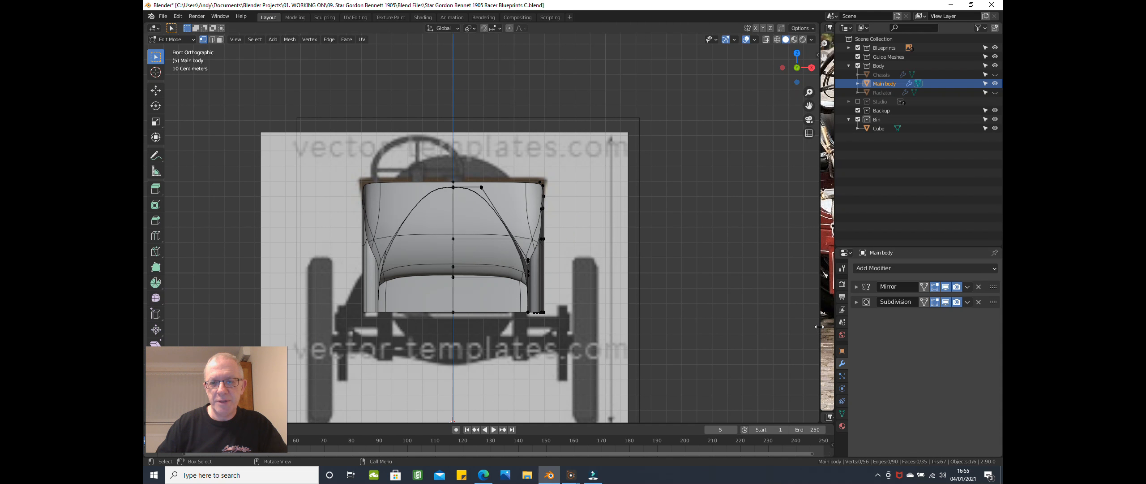
pyautogui.moveTo(819, 321); pyautogui.dragTo(406, 354)
pyautogui.moveTo(663, 258); pyautogui.dragTo(464, 299, button='middle')
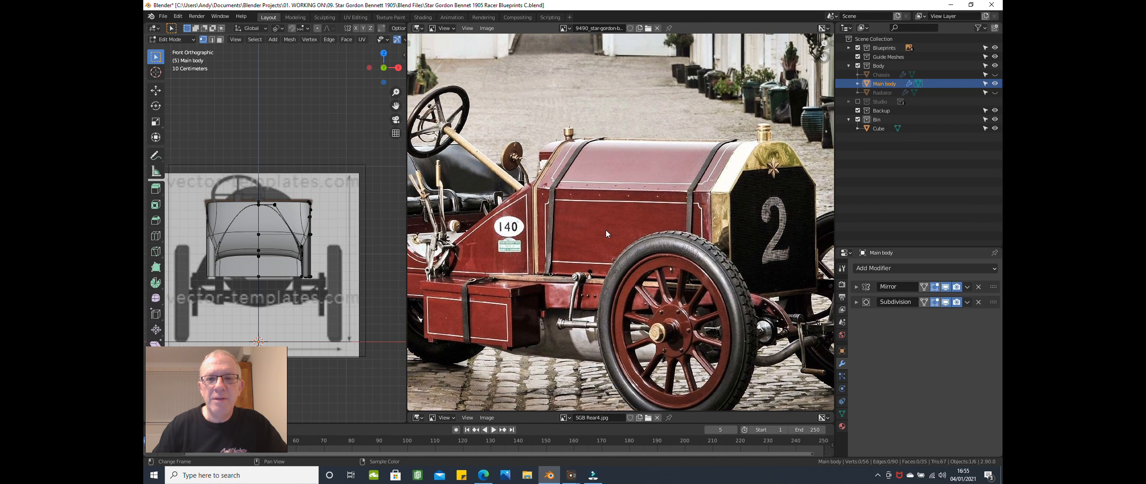
pyautogui.scroll(1, 606, 229)
pyautogui.scroll(4, 231, 210)
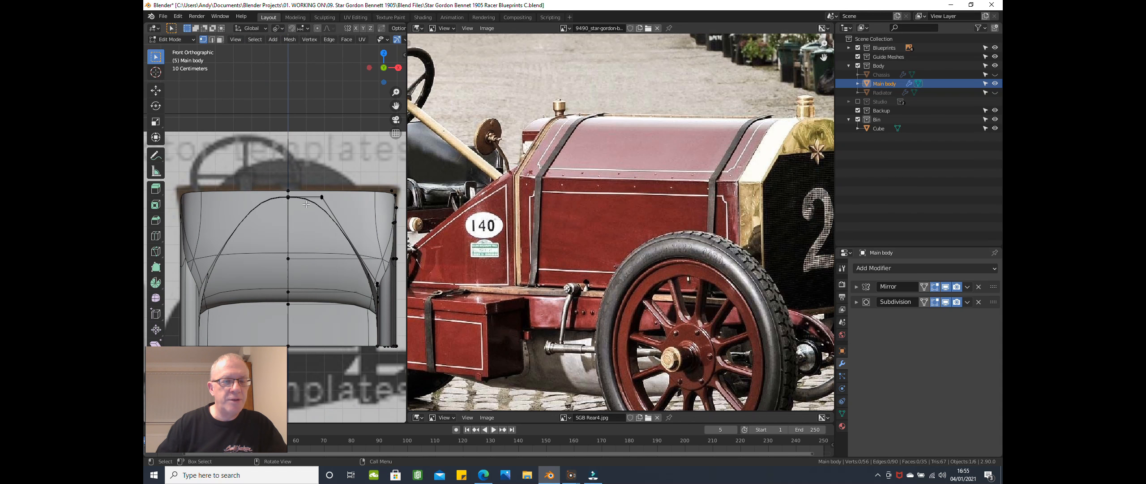
pyautogui.scroll(1, 318, 158)
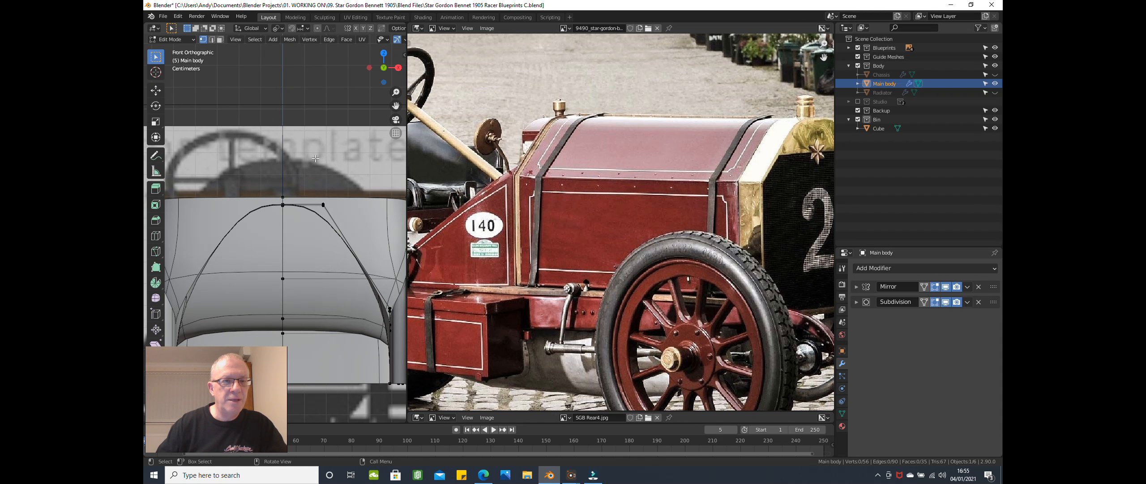
# Step: Show the main body in wireframe and check the bonnet's front profile against the front blueprint
pyautogui.press('z')
pyautogui.click(271, 214)
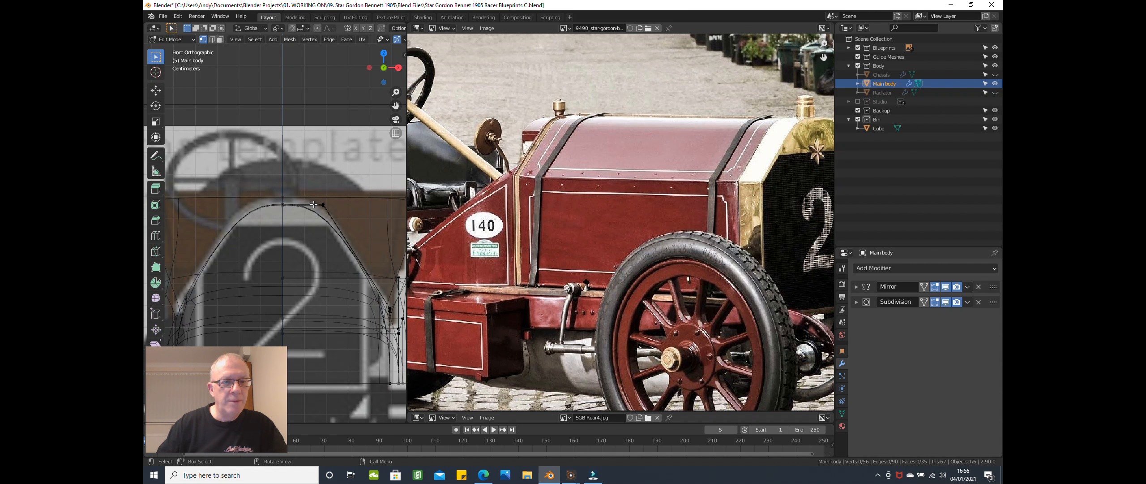
pyautogui.press('b')
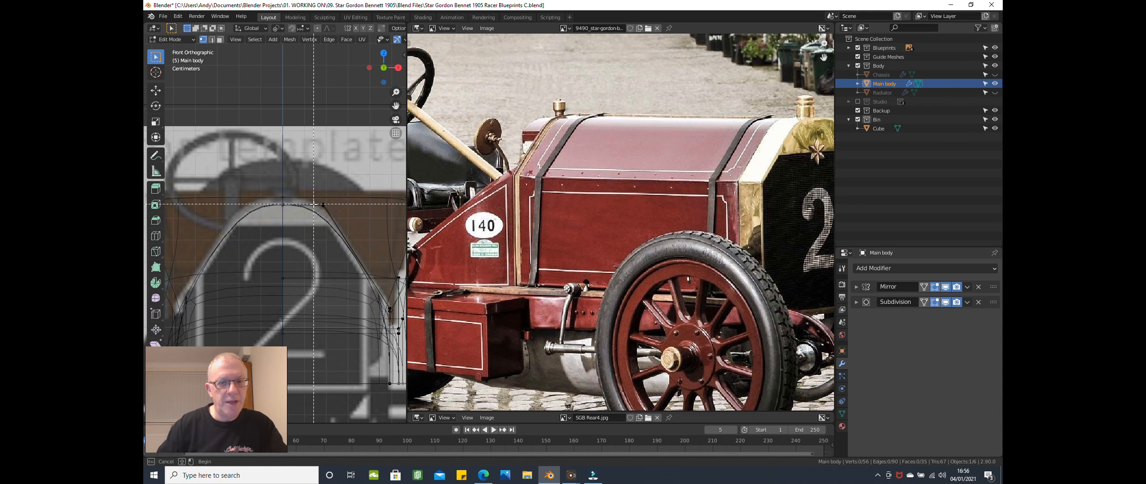
pyautogui.moveTo(314, 198); pyautogui.dragTo(322, 216)
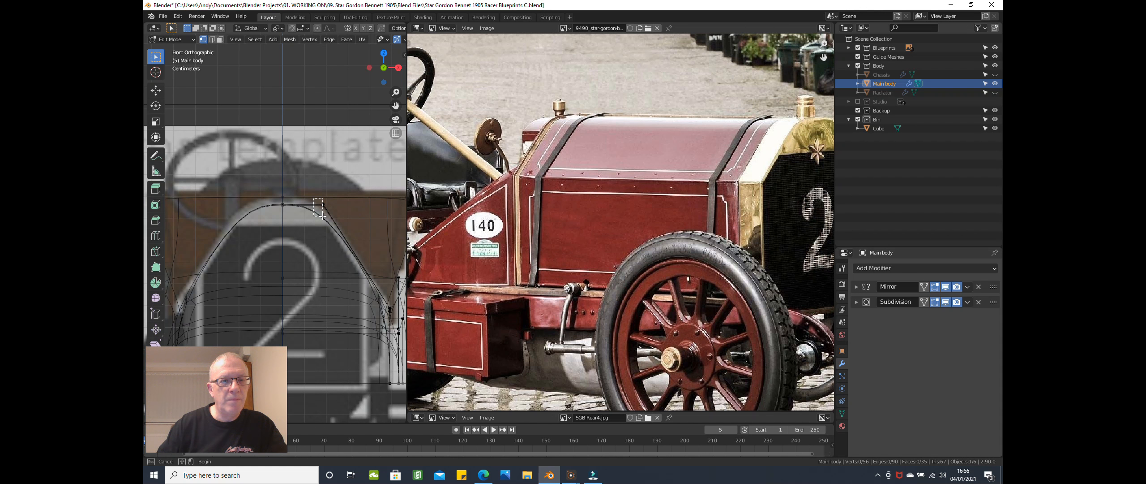
pyautogui.moveTo(322, 215); pyautogui.dragTo(322, 215)
pyautogui.scroll(2, 319, 210)
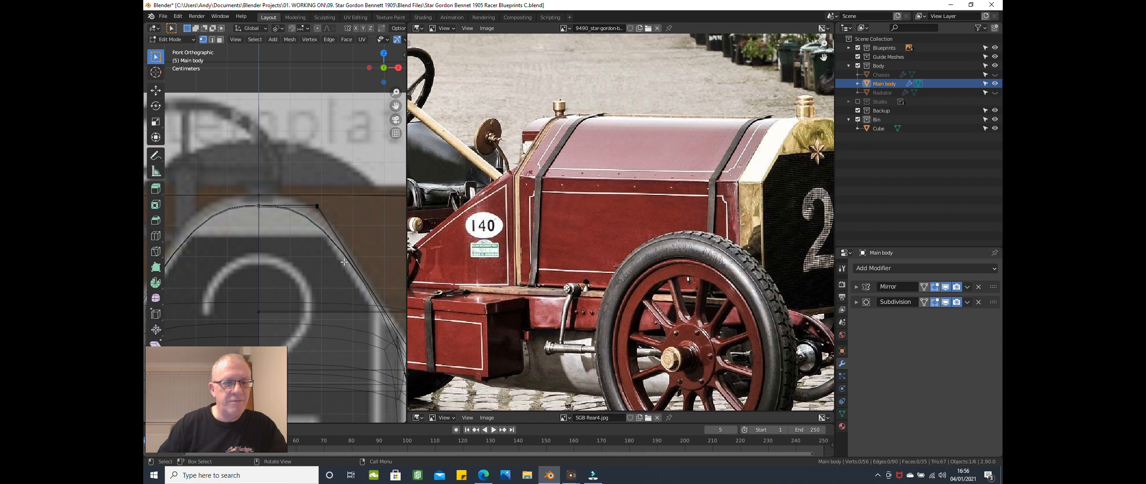
pyautogui.moveTo(351, 274); pyautogui.dragTo(323, 241, button='middle')
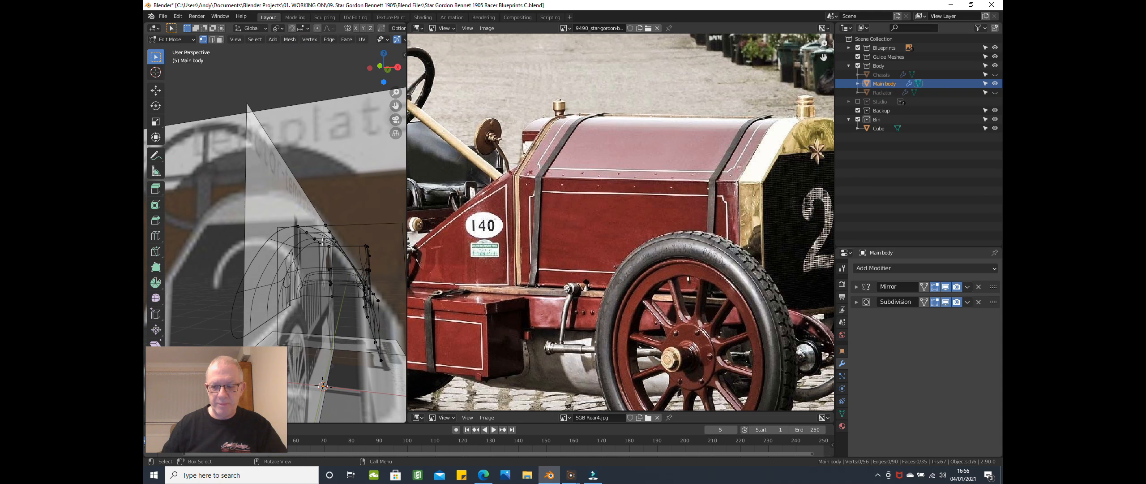
# Step: In the right side view, raise the bonnet's middle horizontal edge loop to about one third of the side's height below the top edge
pyautogui.press('KP_3')
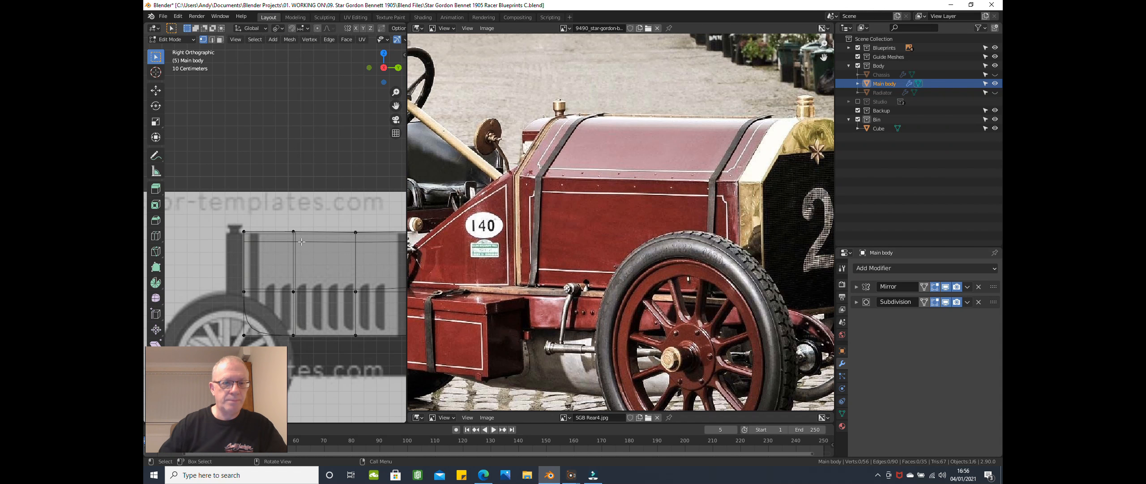
pyautogui.keyDown('shift'); pyautogui.moveTo(360, 289); pyautogui.dragTo(254, 192, button='middle'); pyautogui.keyUp('shift')
pyautogui.scroll(-2, 274, 240)
pyautogui.scroll(2, 275, 210)
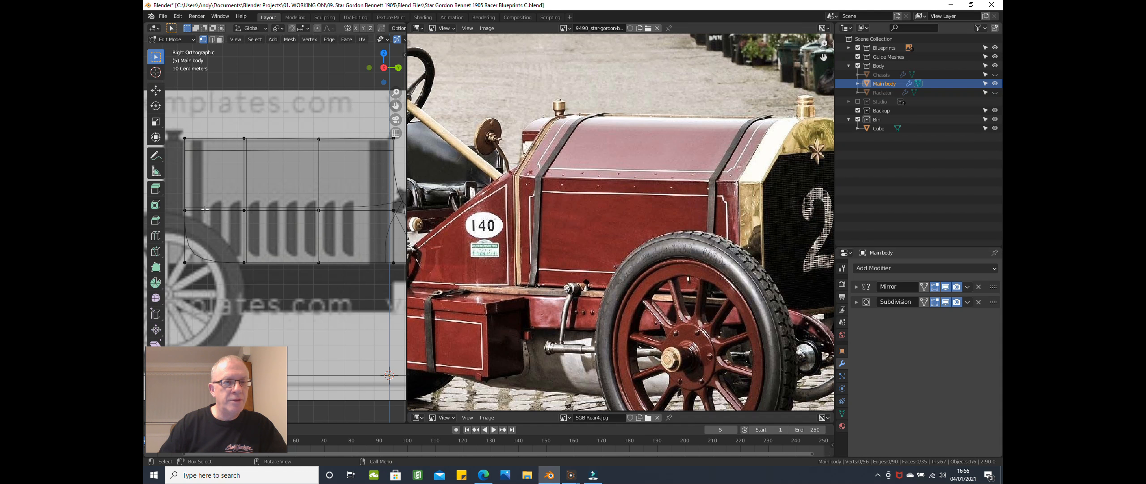
pyautogui.keyDown('alt'); pyautogui.click(256, 210); pyautogui.keyUp('alt')
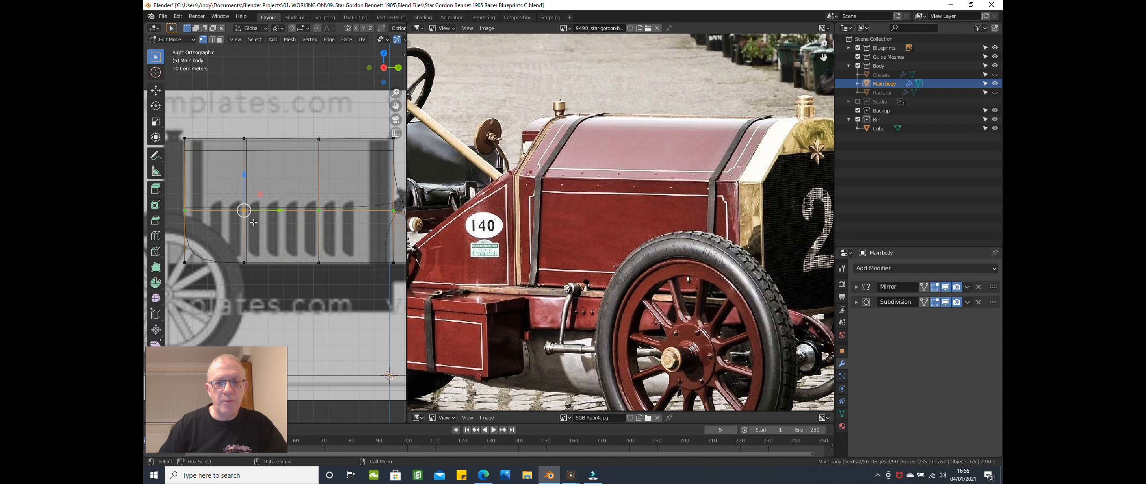
pyautogui.keyDown('shift'); pyautogui.moveTo(254, 222); pyautogui.dragTo(274, 196, button='middle'); pyautogui.keyUp('shift')
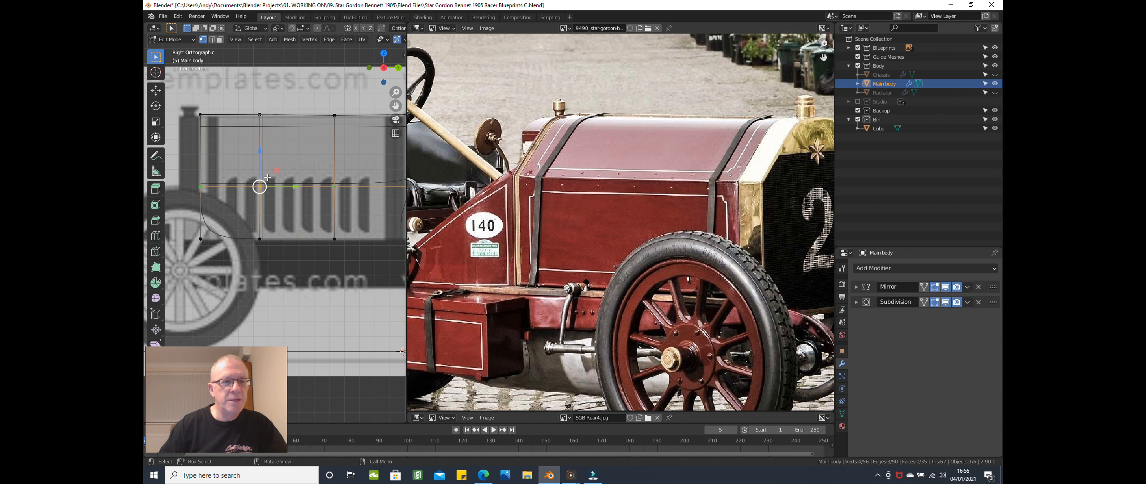
pyautogui.moveTo(259, 158); pyautogui.dragTo(258, 145)
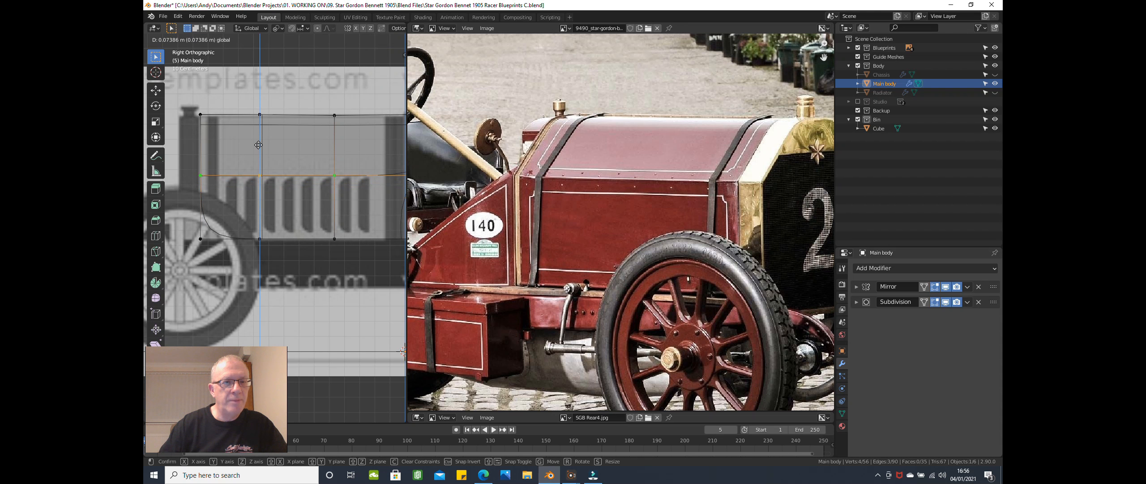
pyautogui.moveTo(258, 144); pyautogui.dragTo(259, 121)
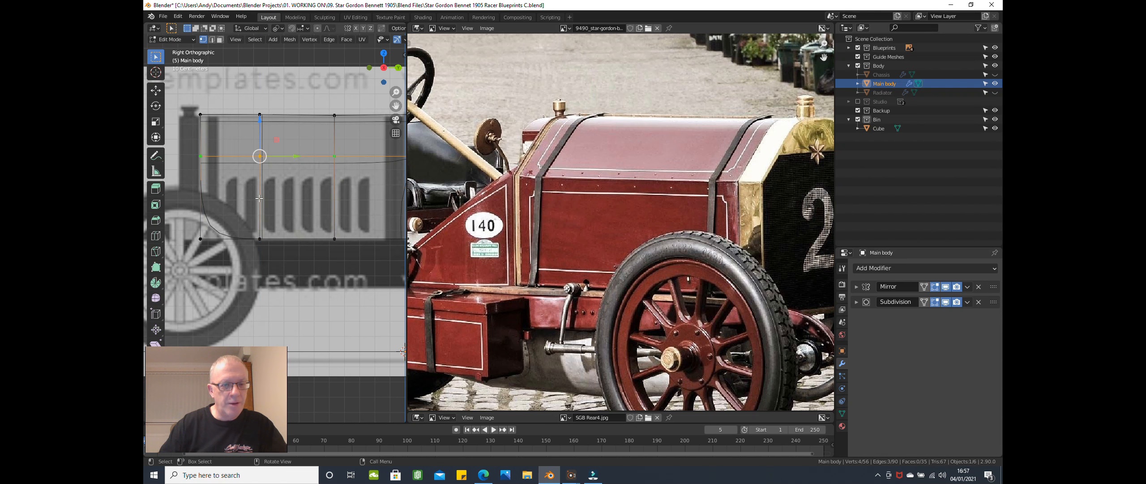
# Step: Add a centred horizontal loop cut between the bonnet's raised edge loop and its lower edge
pyautogui.hotkey('ctrl', 'r')
pyautogui.click(259, 198)
pyautogui.rightClick(259, 197)
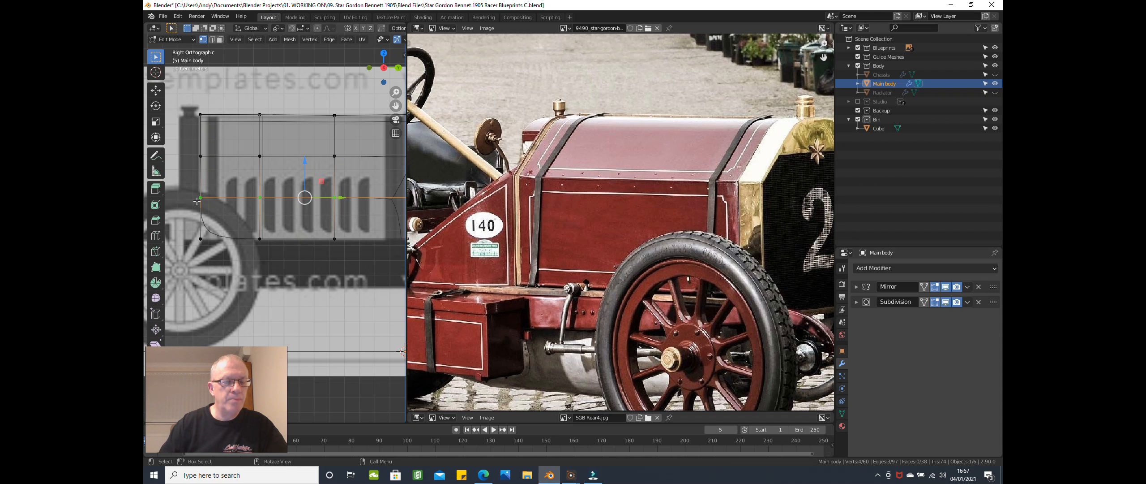
# Step: Evenly space the vertices of the bonnet's front vertical edge loop with LoopTools Space
pyautogui.keyDown('alt'); pyautogui.click(200, 225); pyautogui.keyUp('alt')
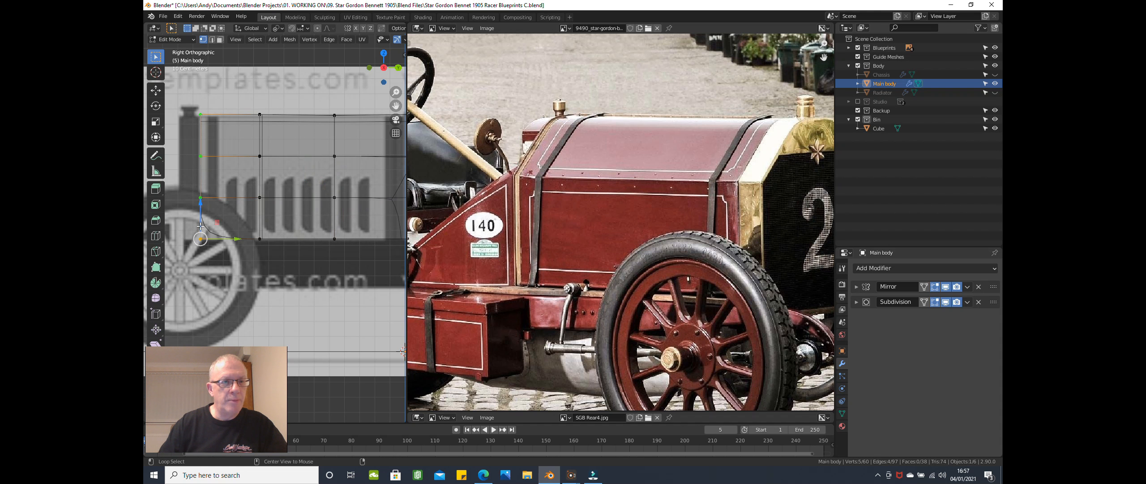
pyautogui.rightClick(286, 303)
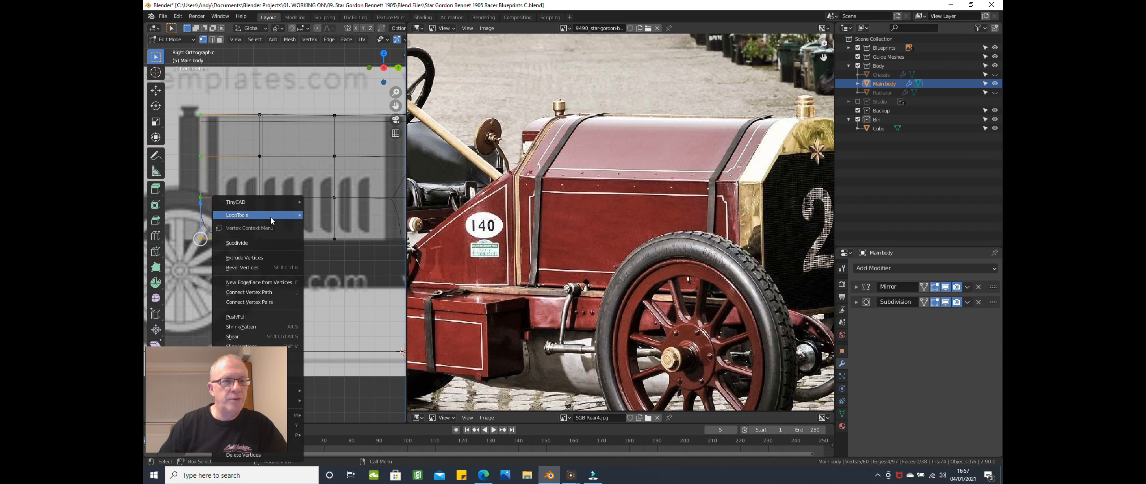
pyautogui.moveTo(271, 220)
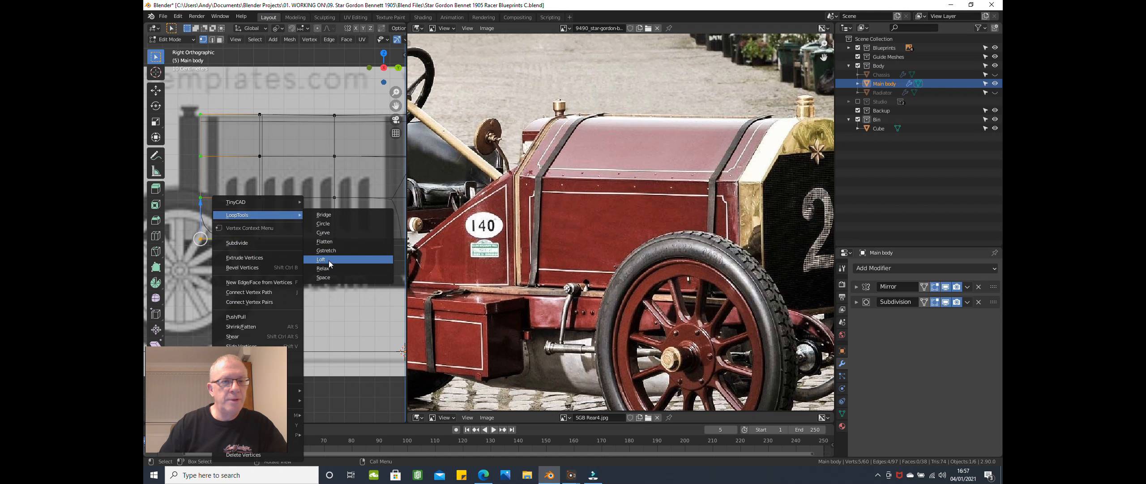
pyautogui.click(324, 278)
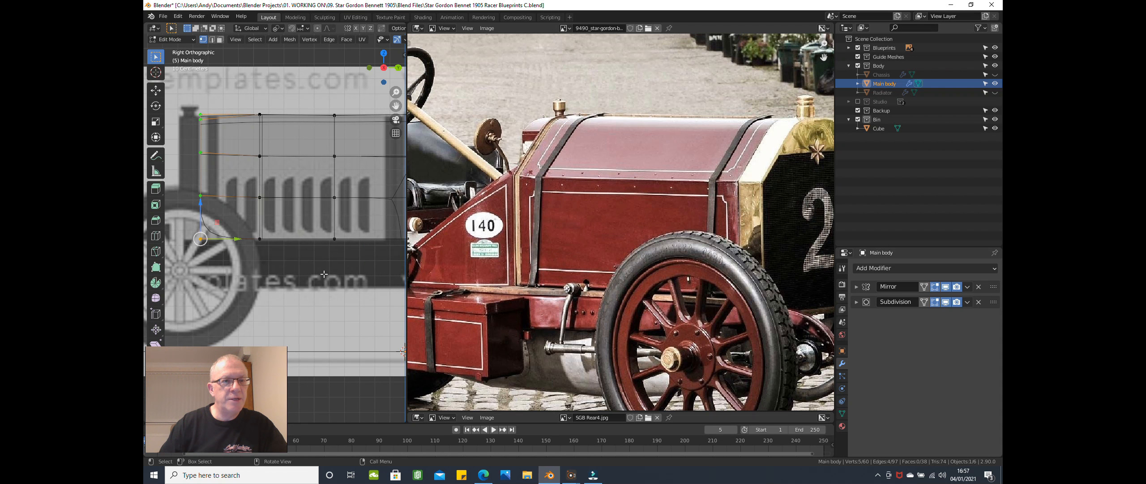
# Step: Apply LoopTools Space to the second vertical edge loop behind the bonnet's front edge
pyautogui.keyDown('alt'); pyautogui.click(261, 171); pyautogui.keyUp('alt')
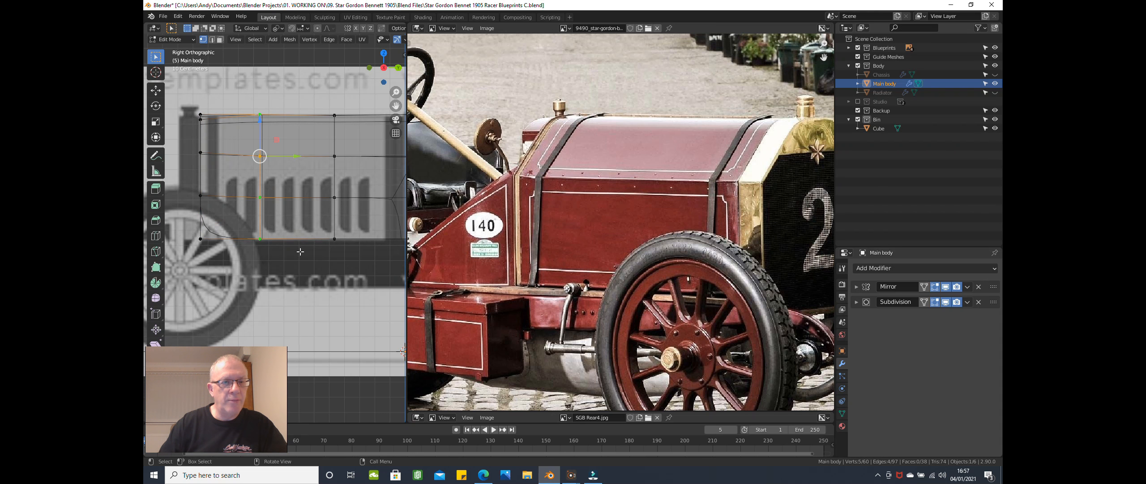
pyautogui.rightClick(315, 274)
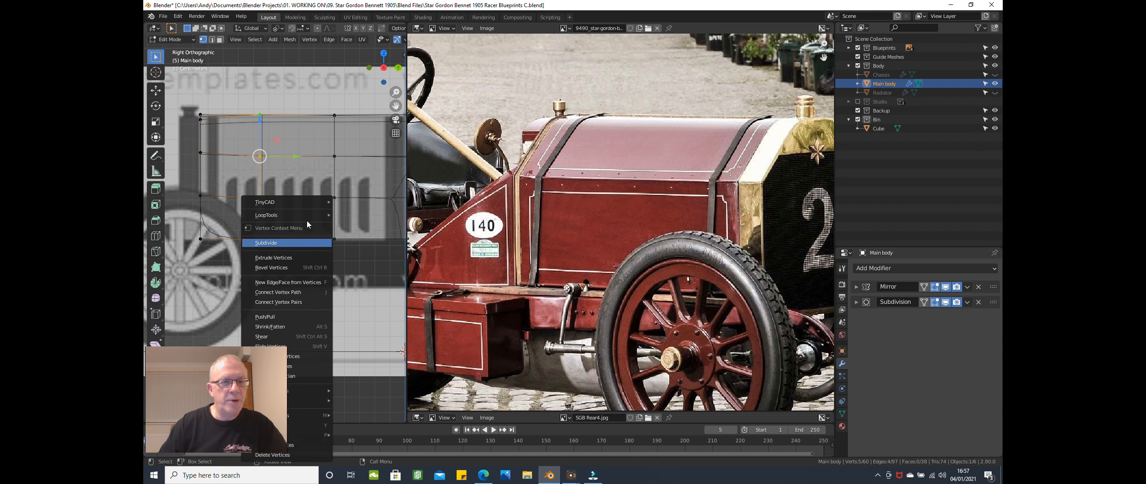
pyautogui.moveTo(306, 218)
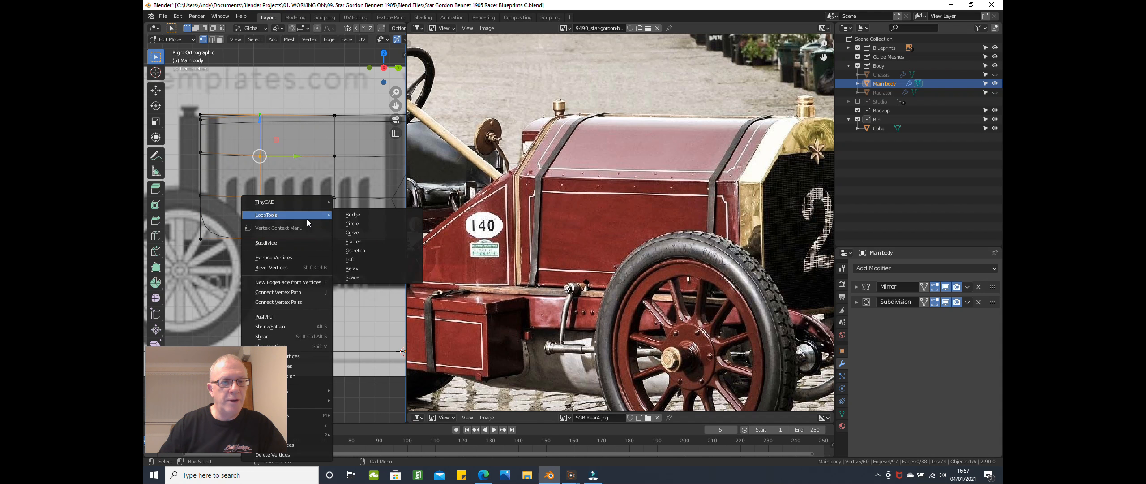
pyautogui.click(364, 278)
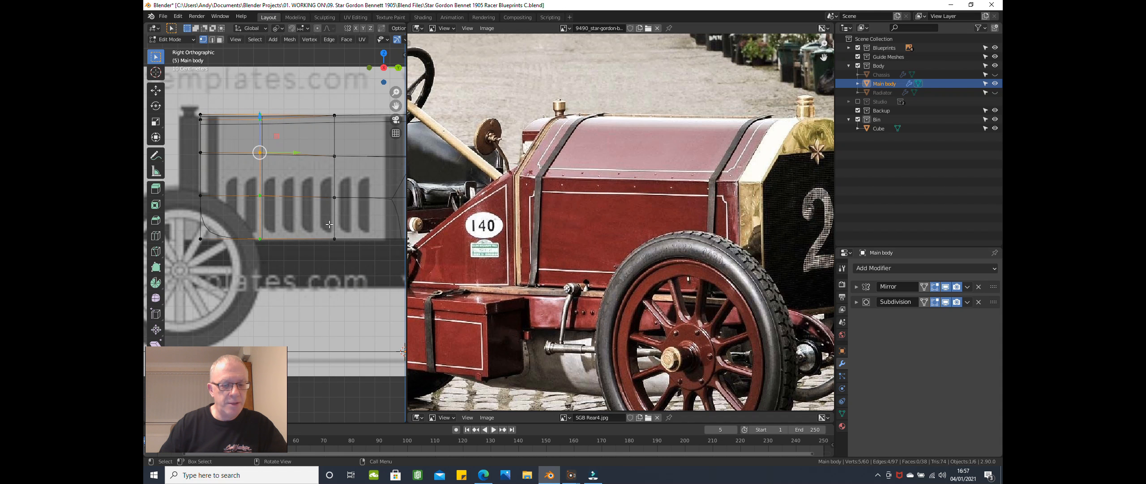
# Step: Apply LoopTools Space to the third vertical edge loop, towards the rear of the bonnet
pyautogui.keyDown('alt'); pyautogui.click(335, 230); pyautogui.keyUp('alt')
pyautogui.rightClick(340, 268)
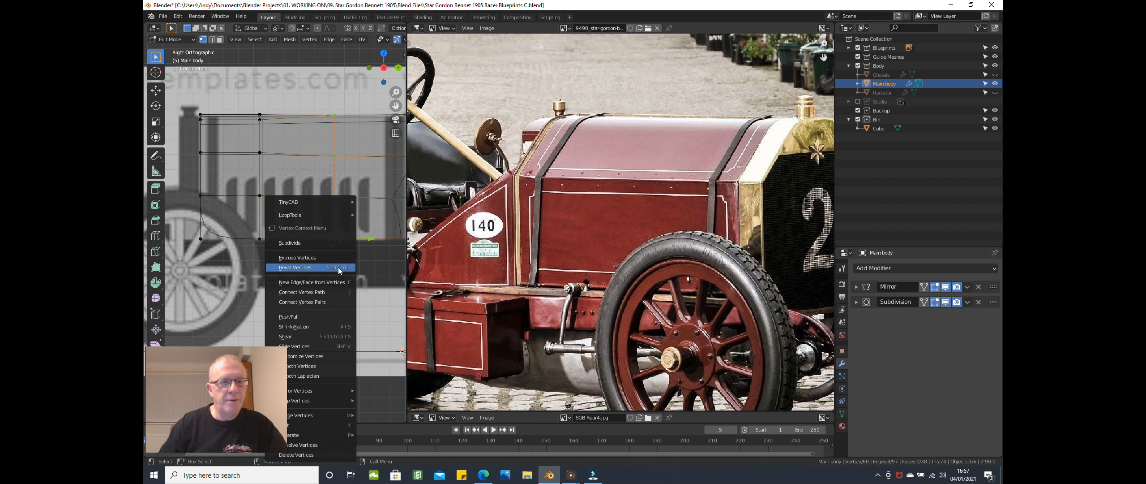
pyautogui.moveTo(314, 217)
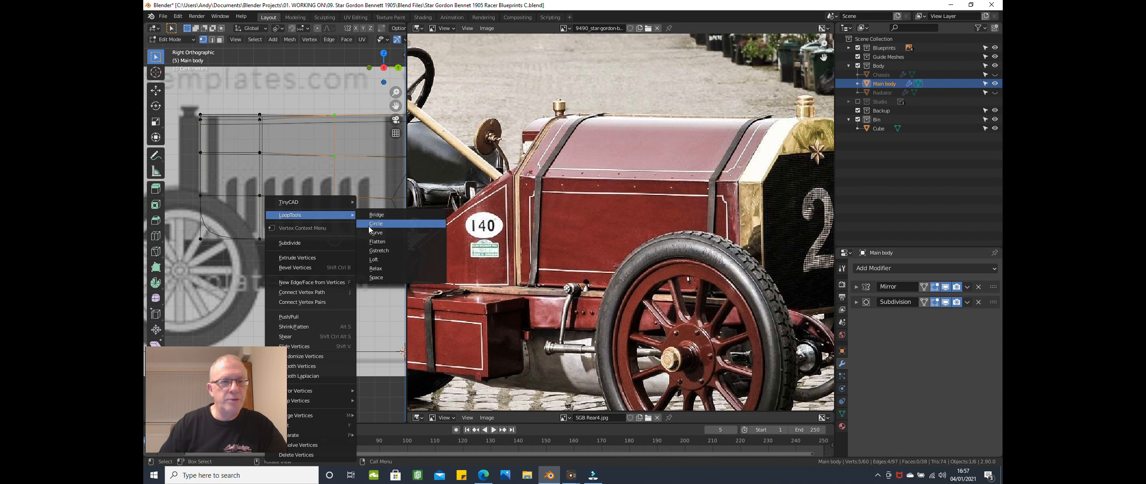
pyautogui.click(376, 277)
# Step: Try to evenly space the edge loop running down from the bonnet's upper rear corner with LoopTools Space, and undo it
pyautogui.keyDown('shift'); pyautogui.moveTo(401, 221); pyautogui.dragTo(332, 214, button='middle'); pyautogui.keyUp('shift')
pyautogui.keyDown('alt'); pyautogui.click(338, 212); pyautogui.keyUp('alt')
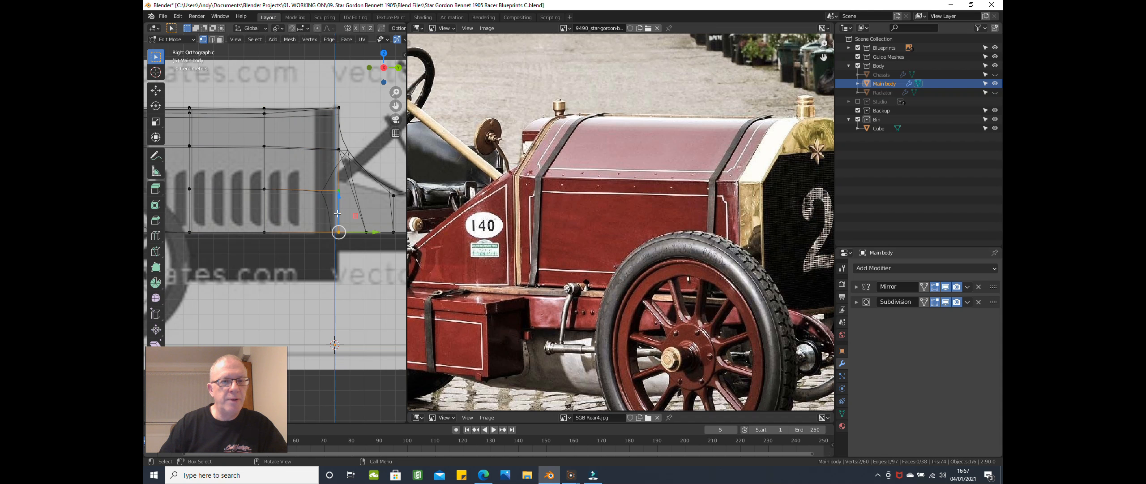
pyautogui.keyDown('alt'); pyautogui.click(338, 135); pyautogui.keyUp('alt')
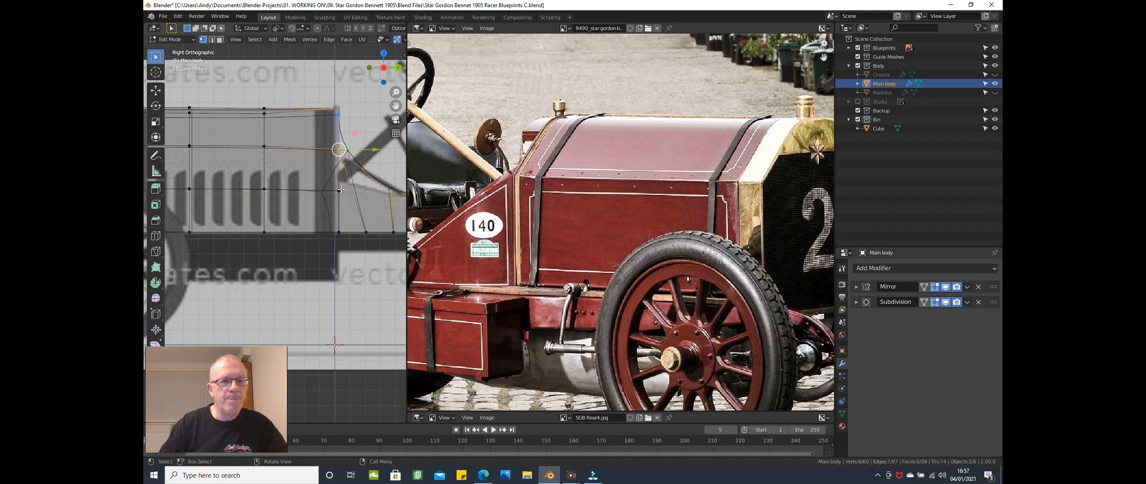
pyautogui.rightClick(333, 315)
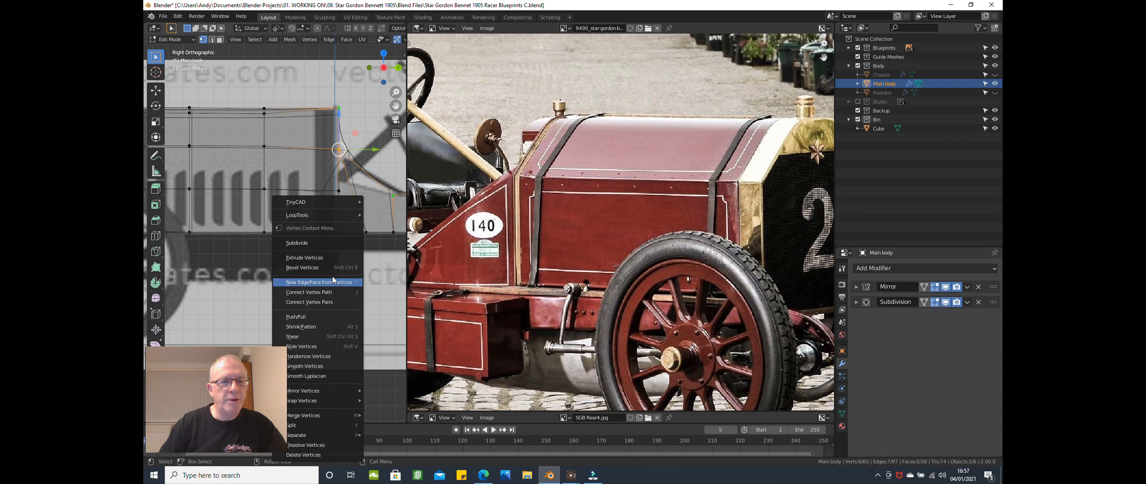
pyautogui.moveTo(328, 219)
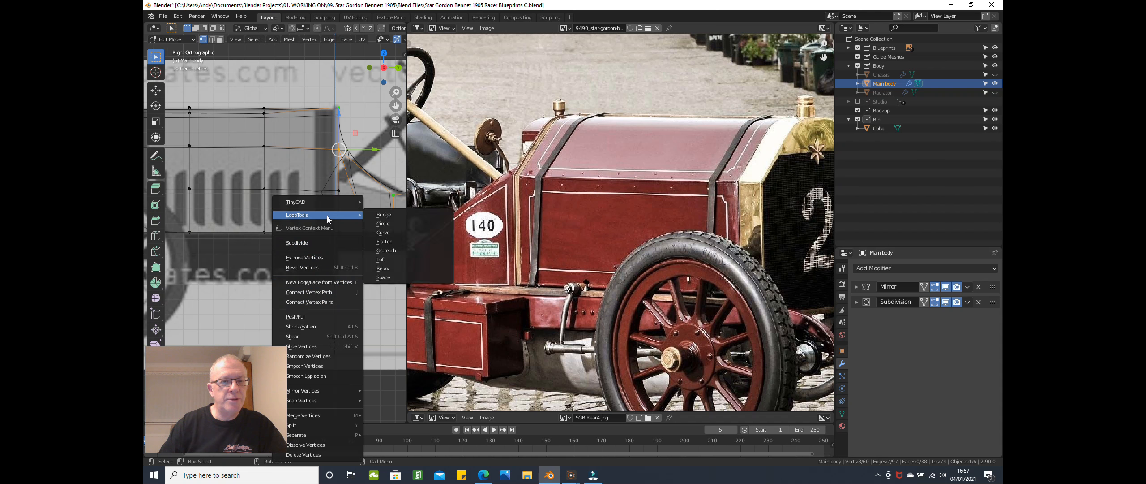
pyautogui.click(411, 274)
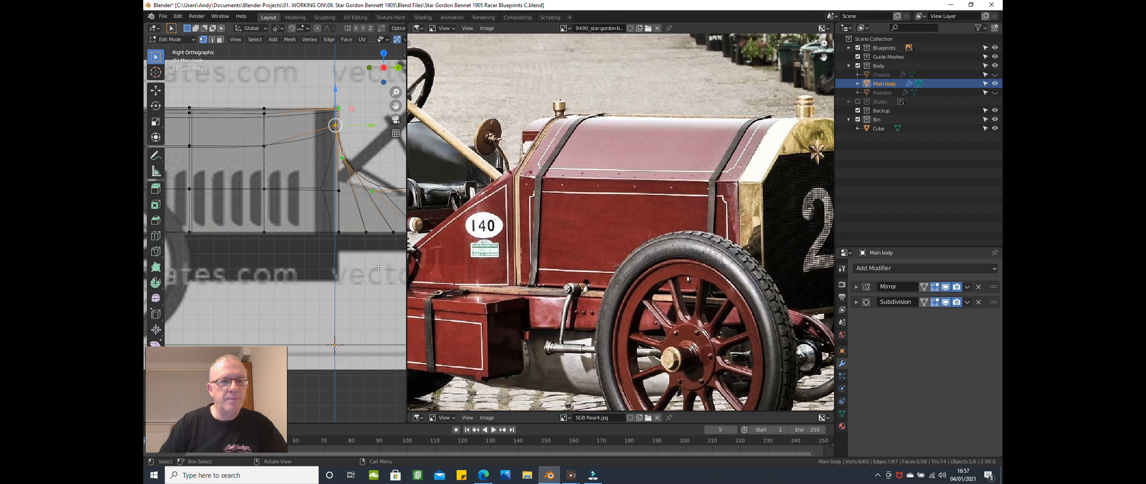
pyautogui.hotkey('ctrl', 'z')
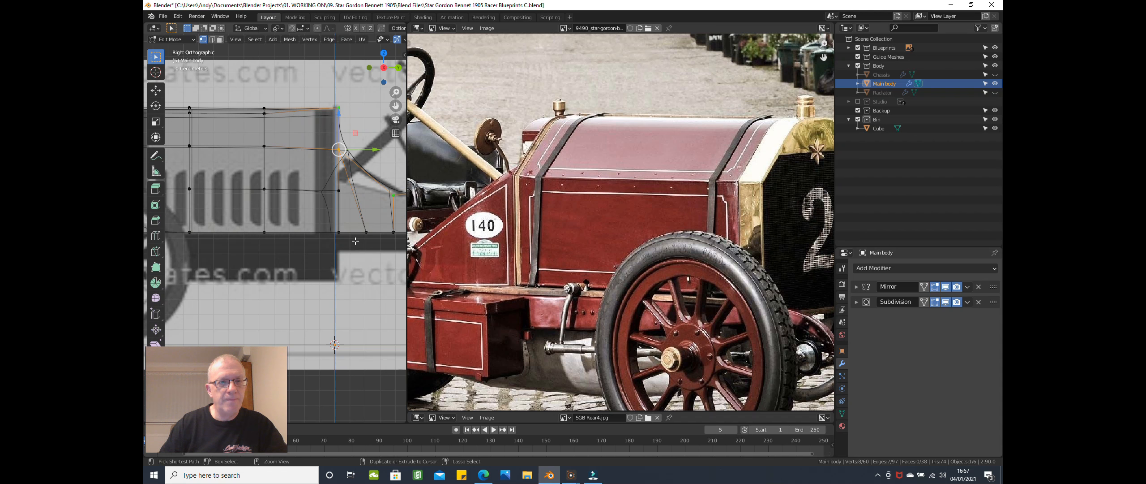
# Step: Evenly space the vertices of the bonnet's rear vertical edge, from the upper corner to the bottom edge, with LoopTools Space
pyautogui.click(343, 99)
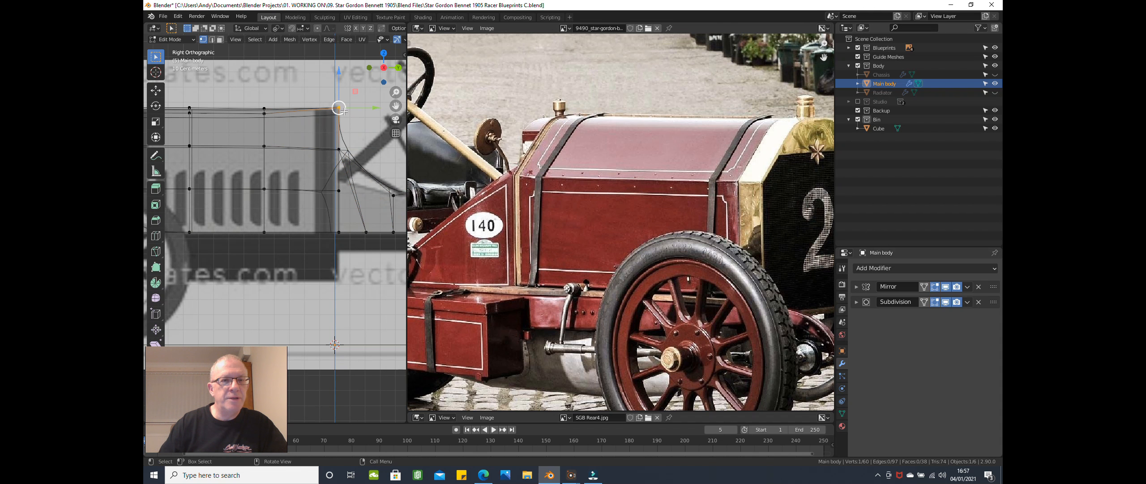
pyautogui.keyDown('shift'); pyautogui.click(340, 234); pyautogui.keyUp('shift')
pyautogui.rightClick(354, 268)
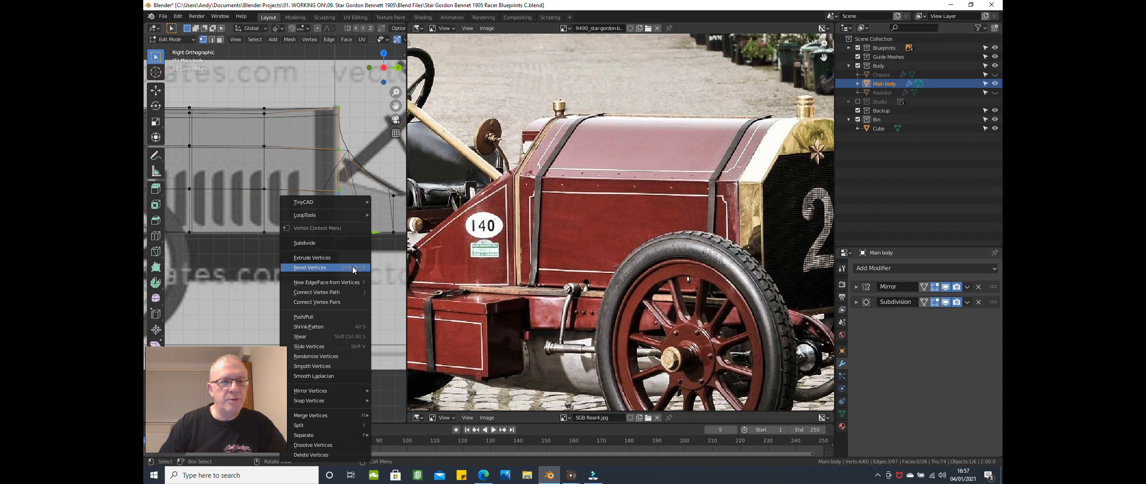
pyautogui.moveTo(345, 217)
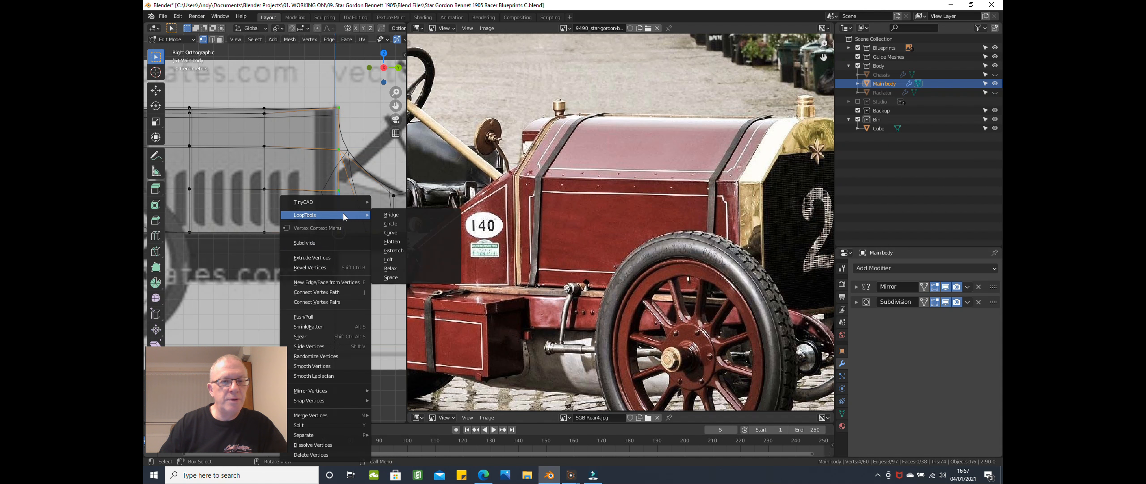
pyautogui.click(391, 277)
pyautogui.moveTo(366, 234); pyautogui.dragTo(247, 259, button='middle')
pyautogui.scroll(-2, 399, 263)
pyautogui.press('KP_3')
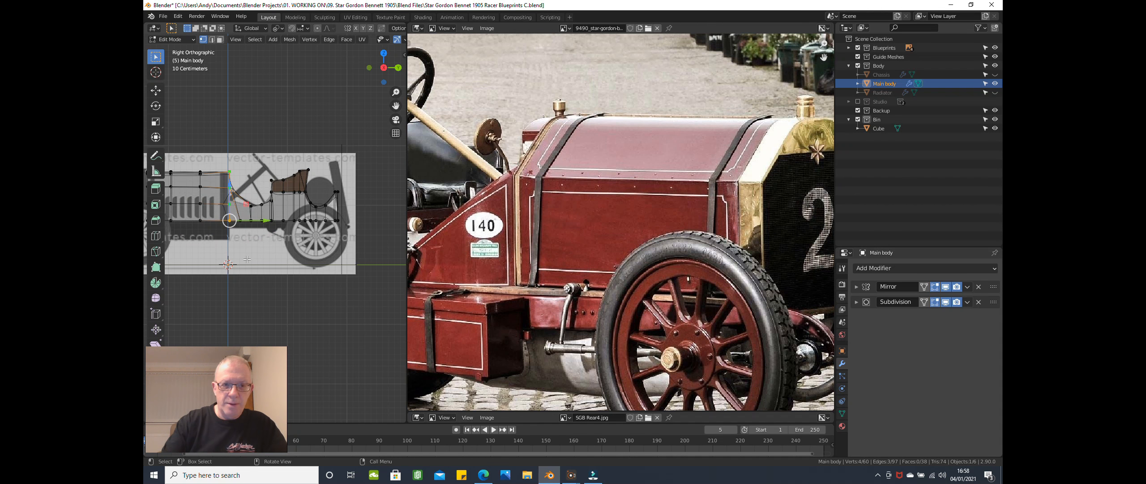
# Step: Select the rear-edge vertex and its neighbour on the bonnet's lower horizontal edge line, just above the bottom edge
pyautogui.keyDown('shift'); pyautogui.moveTo(182, 287); pyautogui.dragTo(246, 283, button='middle'); pyautogui.keyUp('shift')
pyautogui.scroll(3, 247, 278)
pyautogui.keyDown('shift'); pyautogui.moveTo(266, 216); pyautogui.dragTo(269, 253, button='middle'); pyautogui.keyUp('shift')
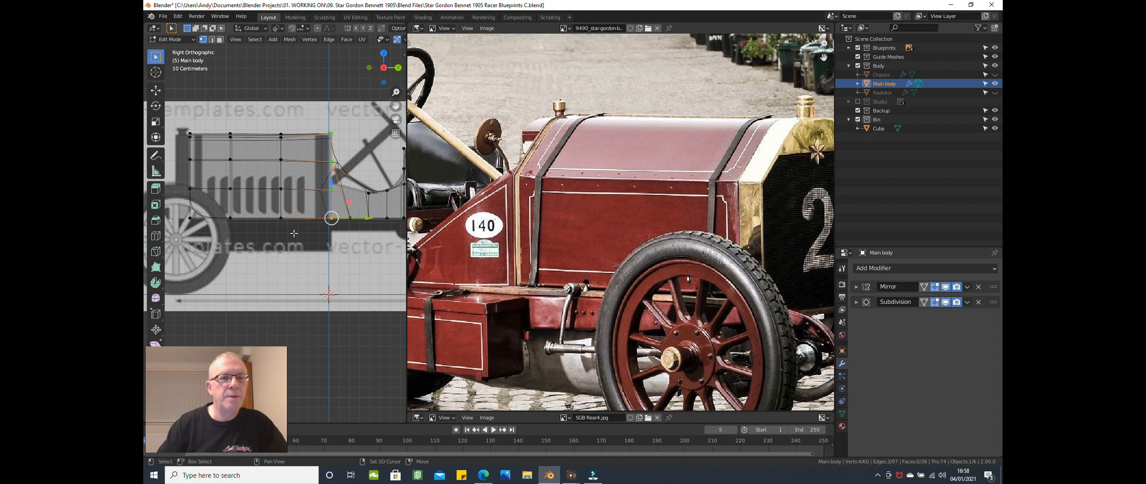
pyautogui.click(307, 104)
pyautogui.scroll(2, 326, 183)
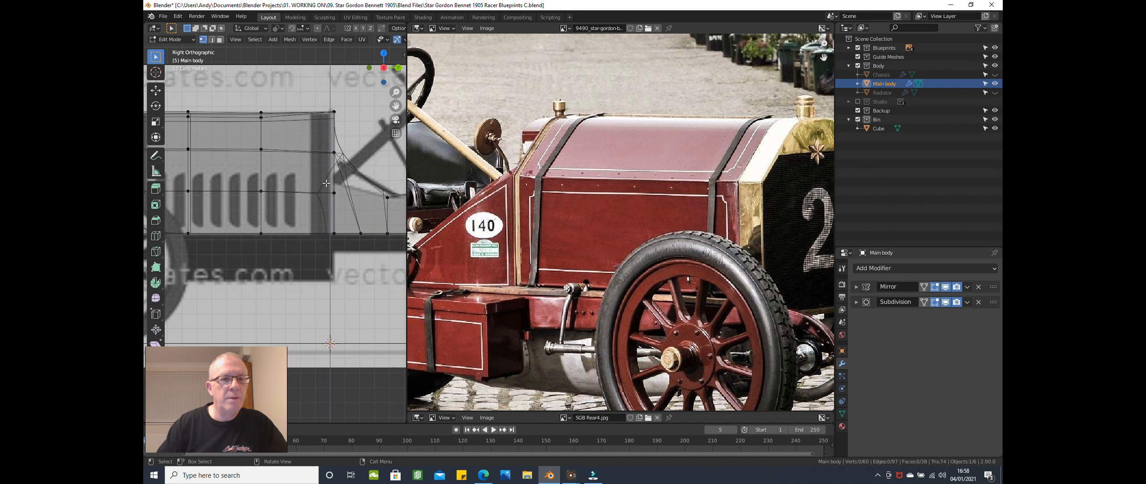
pyautogui.click(334, 193)
pyautogui.keyDown('shift'); pyautogui.click(261, 191); pyautogui.keyUp('shift')
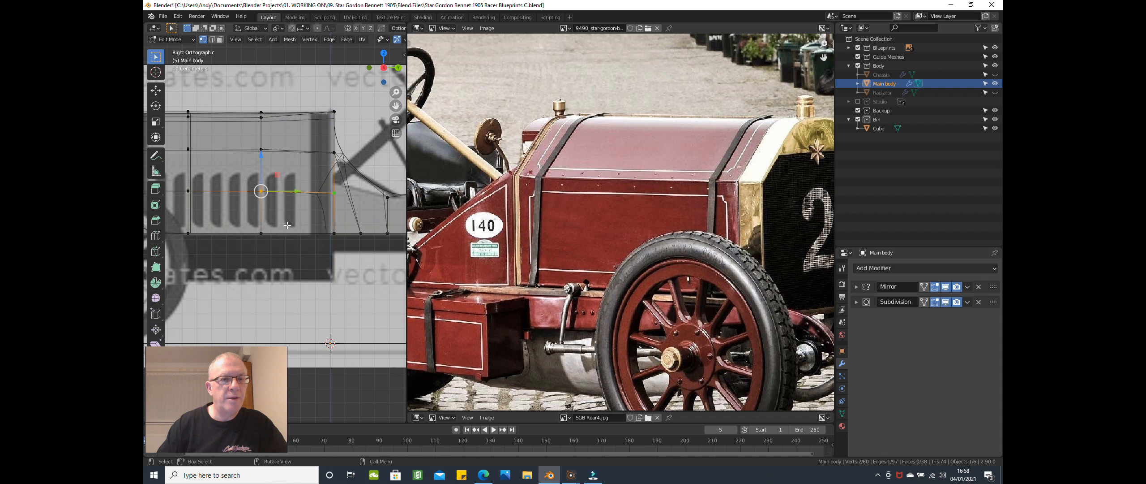
pyautogui.press('s')
pyautogui.press('y')
pyautogui.write('0')
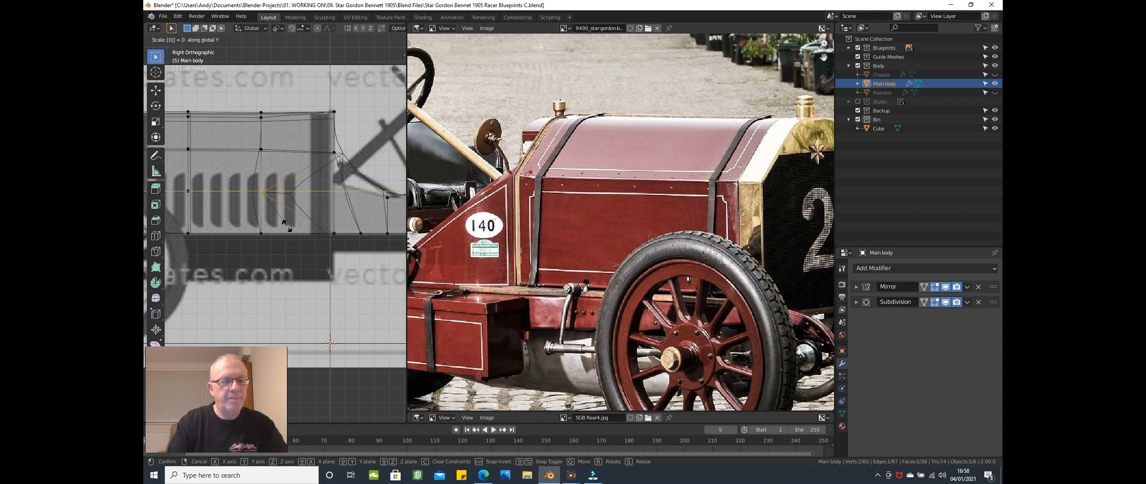
pyautogui.press('Return')
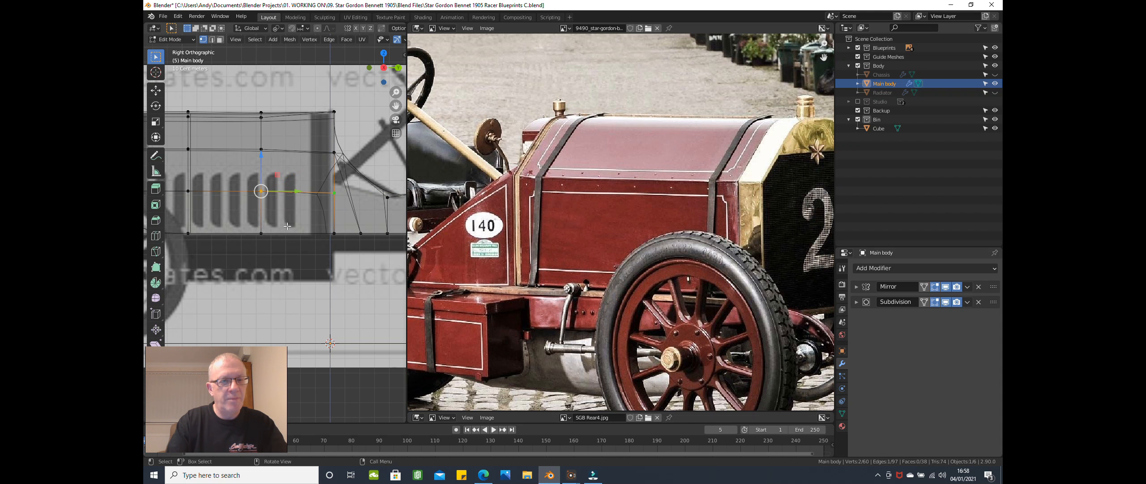
# Step: Level the two selected vertices at the same height by scaling them to 0 along Z
pyautogui.write('sz')
pyautogui.write('0')
pyautogui.press('Return')
# Step: Level the rear two vertices of the bonnet's upper-middle horizontal edge line by scaling them to 0 along Z
pyautogui.scroll(2, 180, 227)
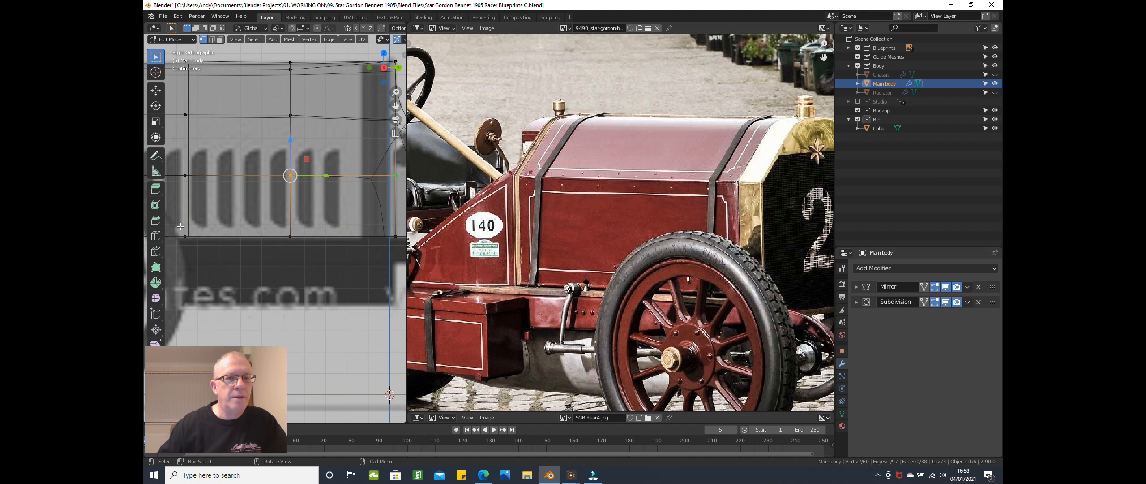
pyautogui.click(291, 115)
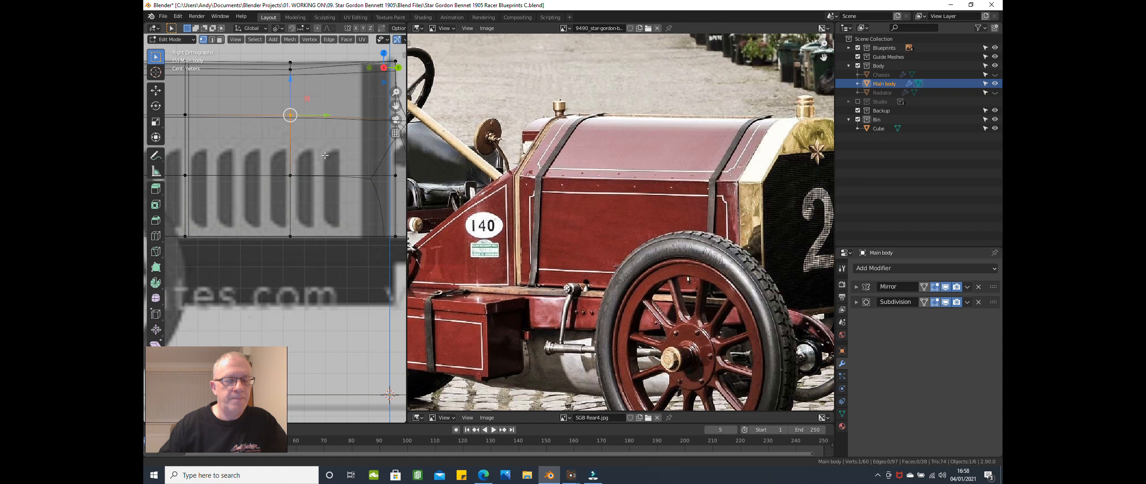
pyautogui.keyDown('shift'); pyautogui.moveTo(325, 156); pyautogui.dragTo(271, 169, button='middle'); pyautogui.keyUp('shift')
pyautogui.keyDown('shift'); pyautogui.click(342, 134); pyautogui.keyUp('shift')
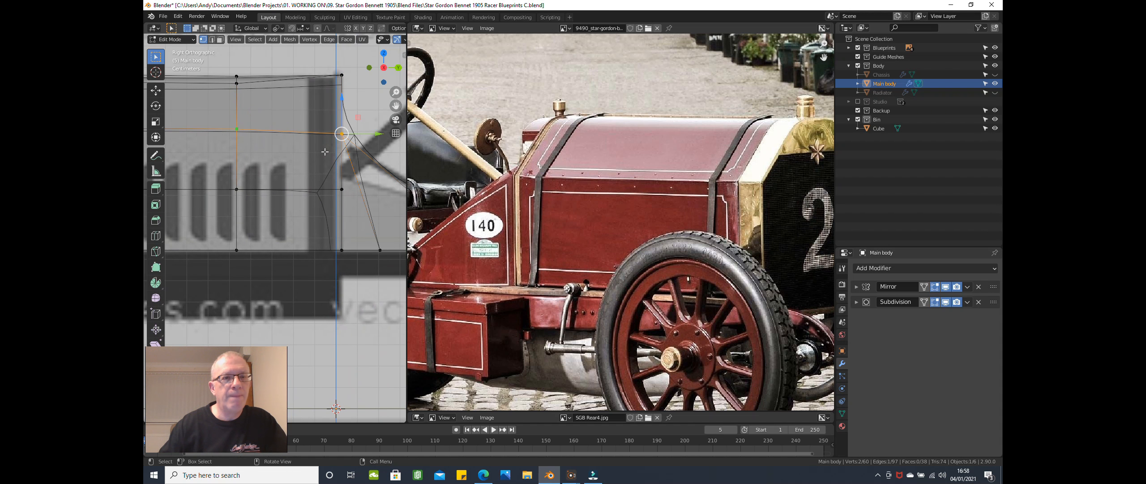
pyautogui.write('sz0')
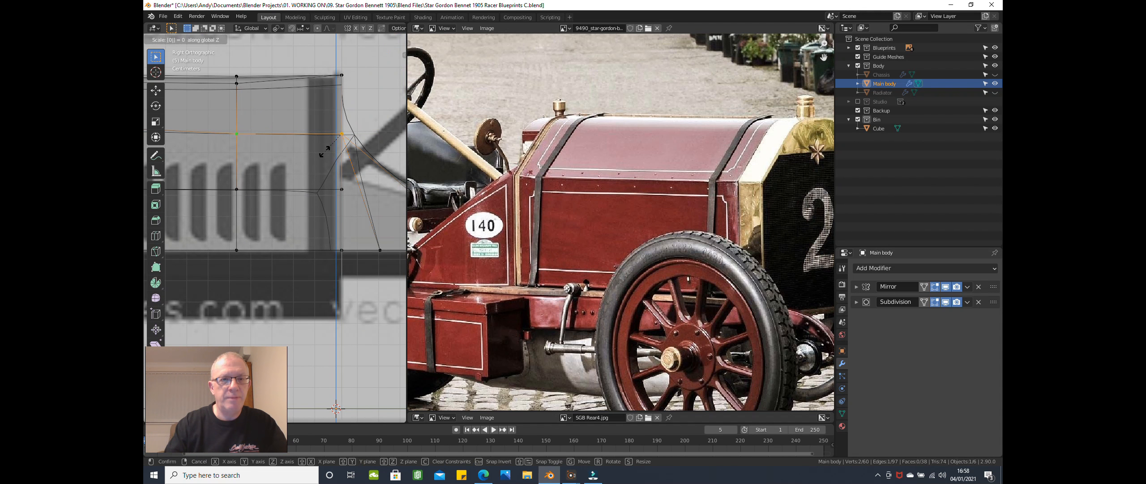
pyautogui.press('Return')
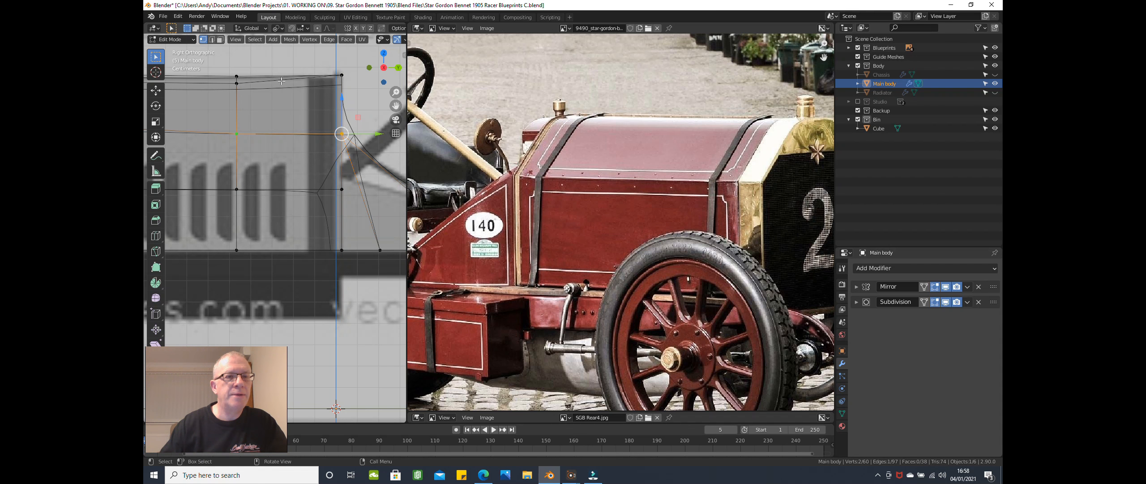
# Step: Level the rear two vertices of the horizontal edge line just below the bonnet's top by scaling them to 0 along Z
pyautogui.moveTo(281, 80); pyautogui.dragTo(328, 78, button='middle')
pyautogui.click(332, 78)
pyautogui.keyDown('shift'); pyautogui.click(239, 92); pyautogui.keyUp('shift')
pyautogui.press('s')
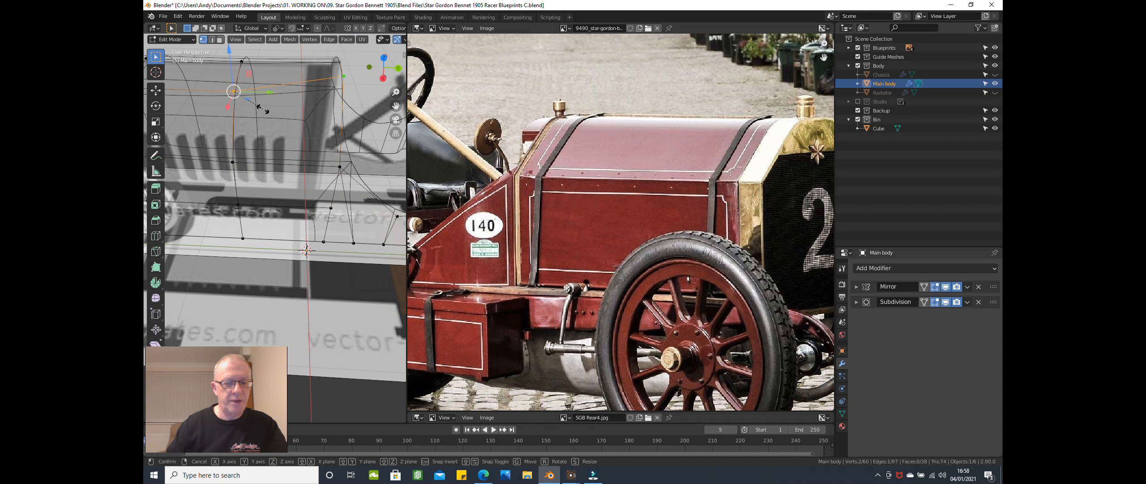
pyautogui.press('z')
pyautogui.press('0')
pyautogui.press('Return')
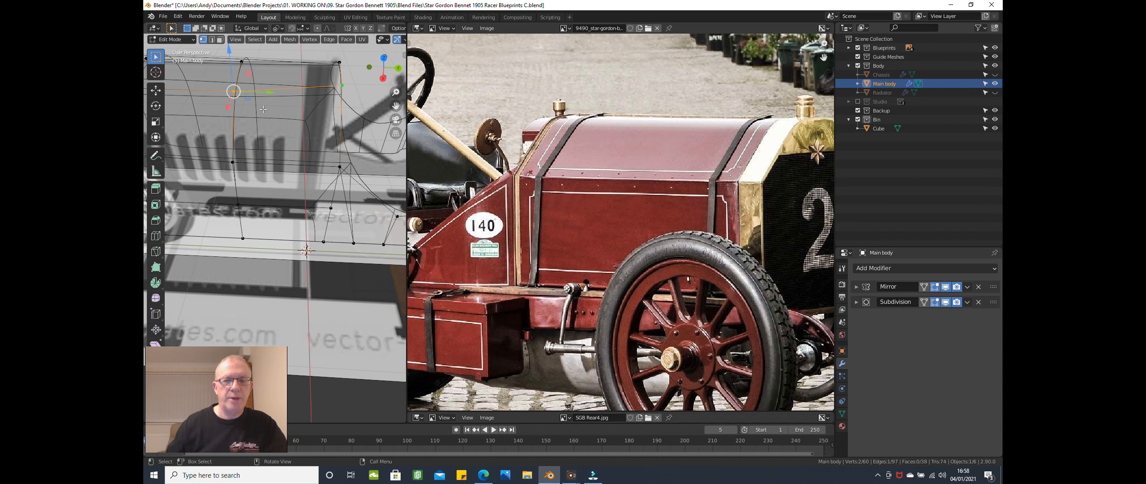
# Step: Evenly space the vertices along the bonnet's bottom edge, from the rear corner to the front corner, with LoopTools Space
pyautogui.press('KP_3')
pyautogui.keyDown('shift'); pyautogui.scroll(5, 254, 126); pyautogui.keyUp('shift')
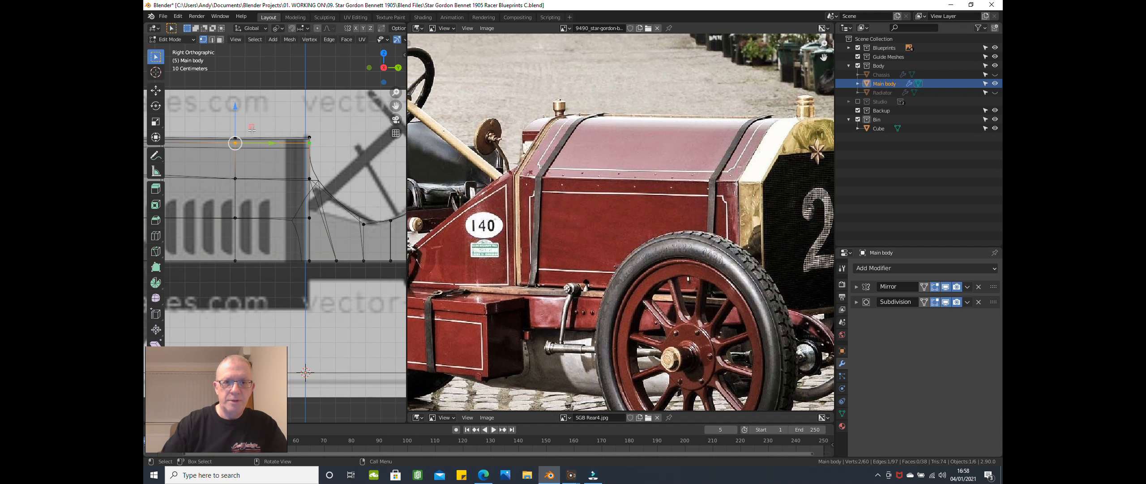
pyautogui.keyDown('ctrl'); pyautogui.scroll(8, 251, 134); pyautogui.keyUp('ctrl')
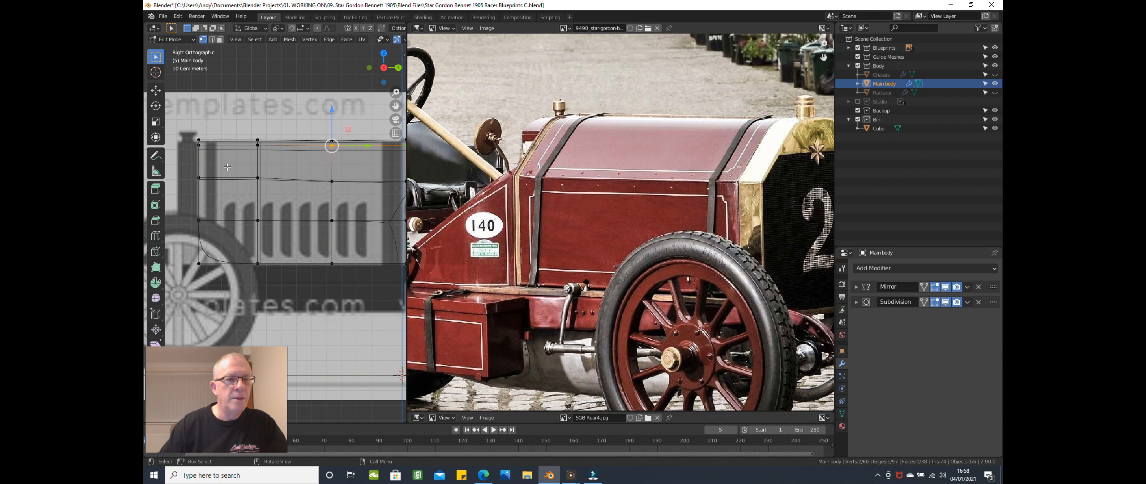
pyautogui.scroll(-1, 228, 167)
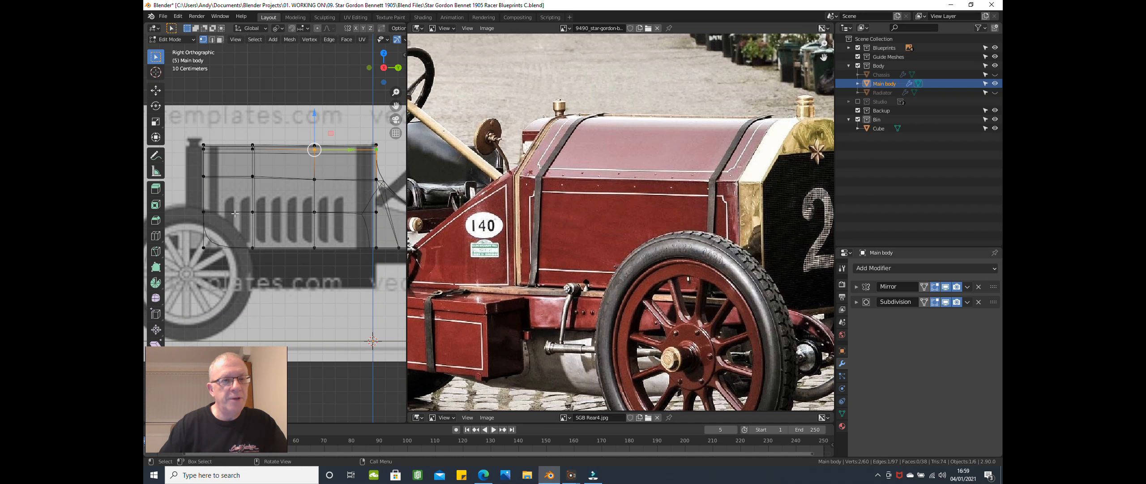
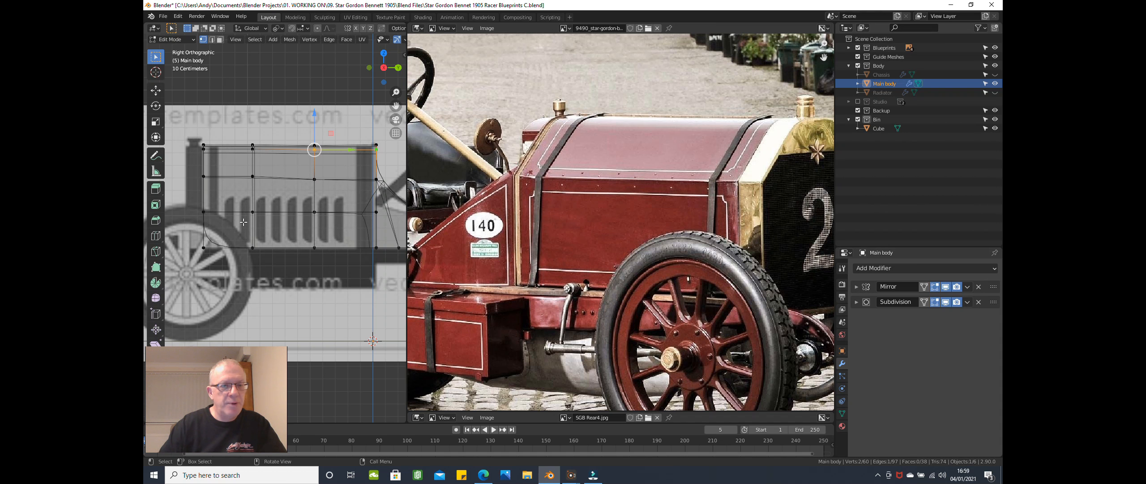
pyautogui.keyDown('alt'); pyautogui.click(233, 247); pyautogui.keyUp('alt')
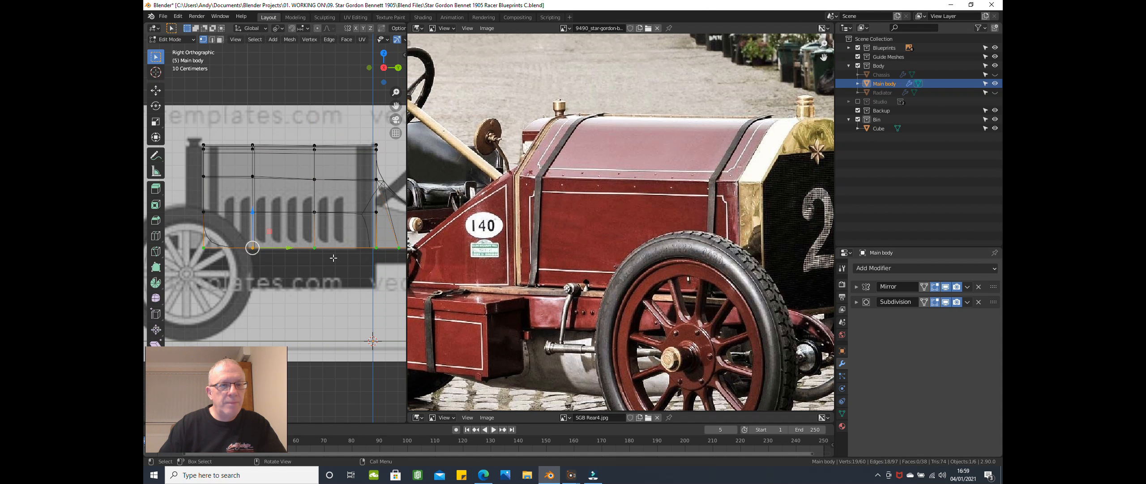
pyautogui.click(380, 252)
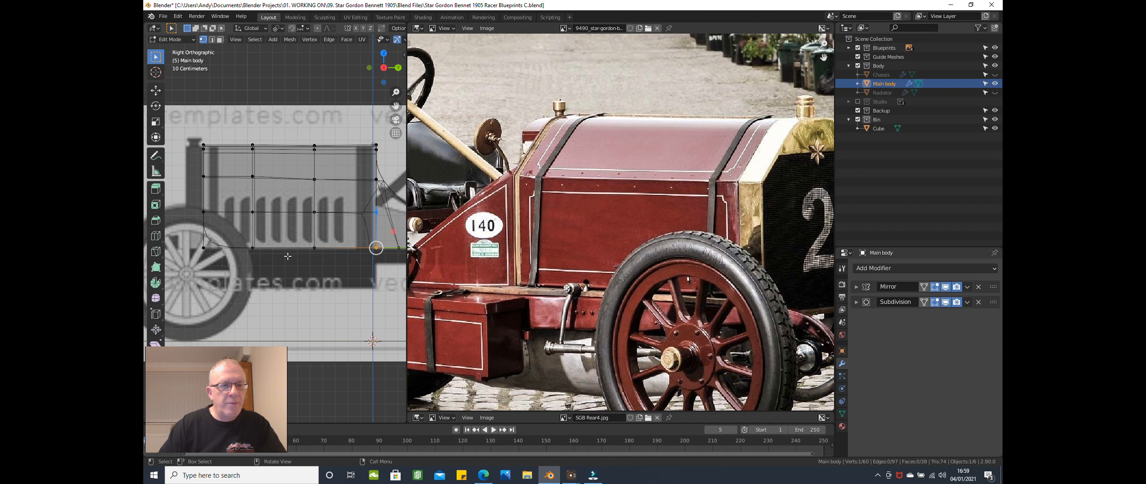
pyautogui.keyDown('ctrl'); pyautogui.click(207, 251); pyautogui.keyUp('ctrl')
pyautogui.rightClick(286, 282)
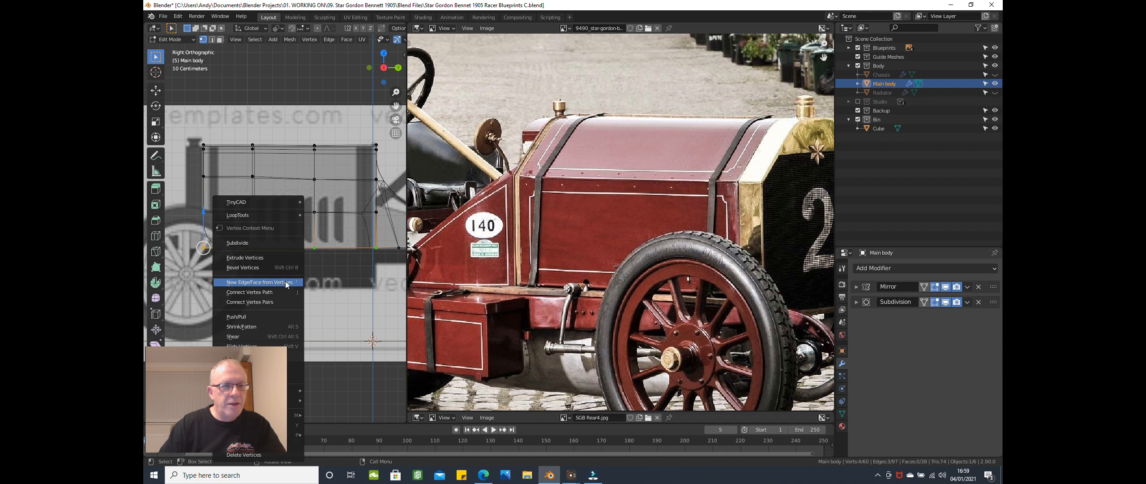
pyautogui.moveTo(278, 215)
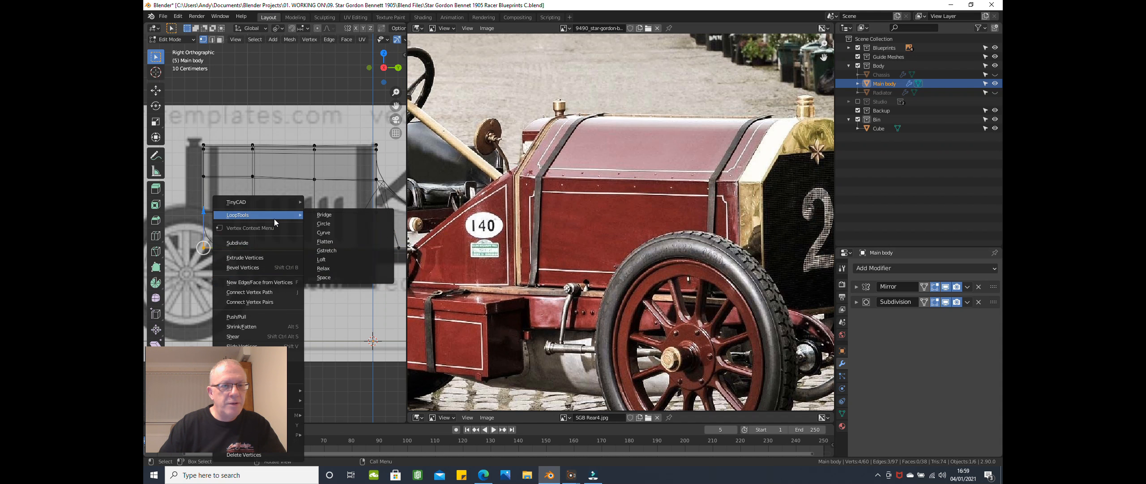
pyautogui.click(321, 276)
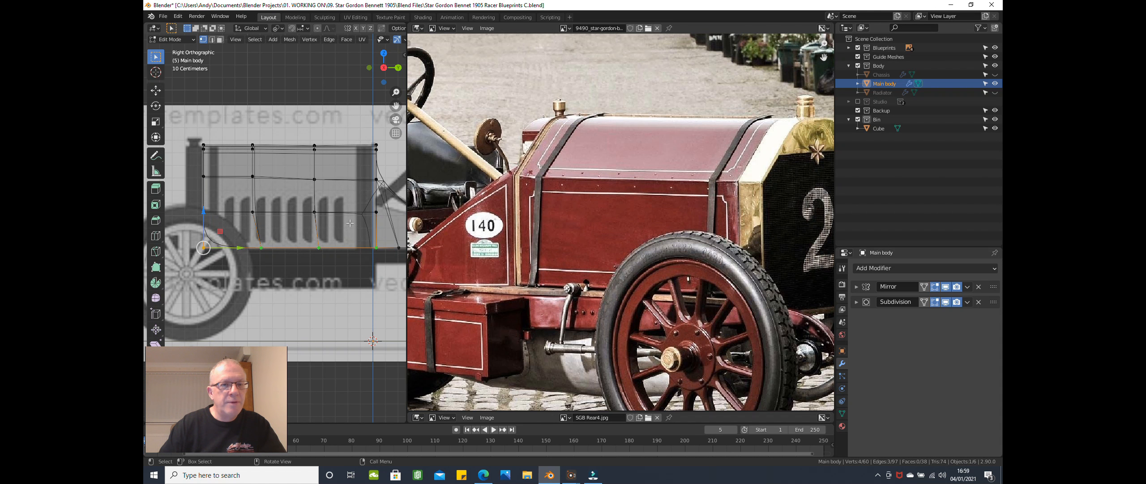
# Step: Apply LoopTools Space to the horizontal edge line just above the bonnet's bottom edge, from rear to front
pyautogui.click(377, 212)
pyautogui.keyDown('ctrl'); pyautogui.click(205, 212); pyautogui.keyUp('ctrl')
pyautogui.rightClick(264, 277)
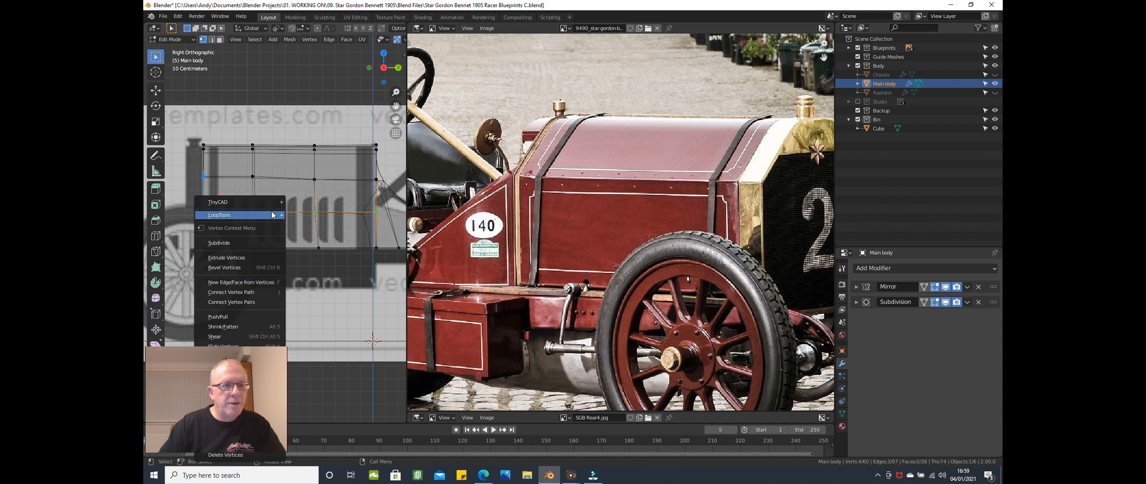
pyautogui.moveTo(272, 215)
pyautogui.click(311, 276)
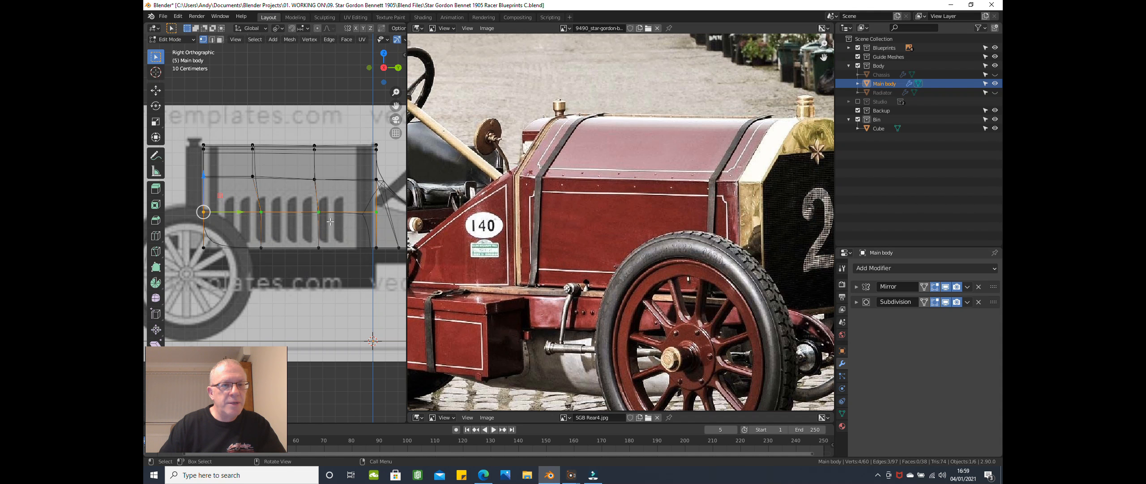
# Step: Apply LoopTools Space to the bonnet's upper-middle horizontal edge line, above the louvres, from rear to front
pyautogui.click(365, 181)
pyautogui.keyDown('shift'); pyautogui.click(202, 180); pyautogui.keyUp('shift')
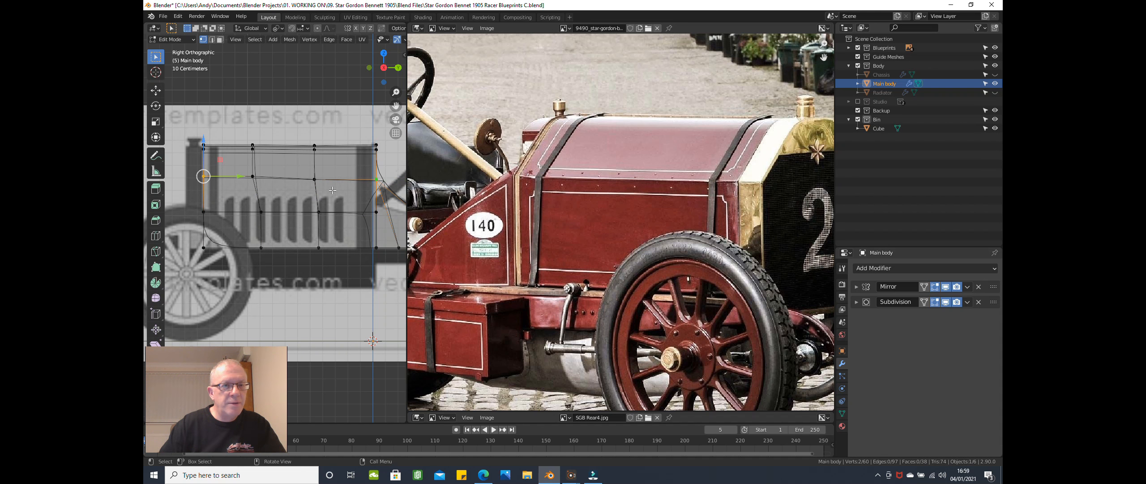
pyautogui.keyDown('shift'); pyautogui.click(210, 174); pyautogui.keyUp('shift')
pyautogui.keyDown('ctrl'); pyautogui.click(205, 177); pyautogui.keyUp('ctrl')
pyautogui.rightClick(287, 303)
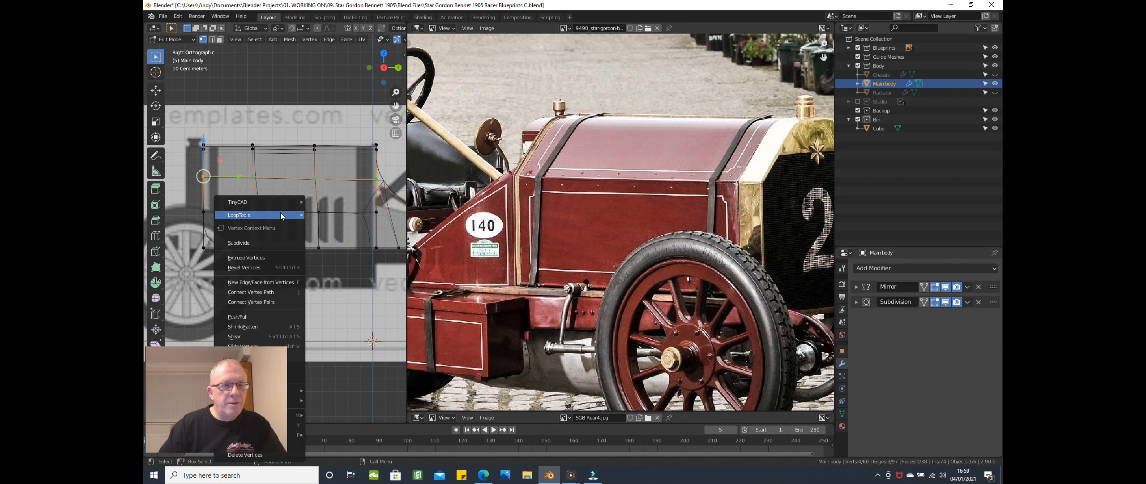
pyautogui.moveTo(291, 216)
pyautogui.click(321, 278)
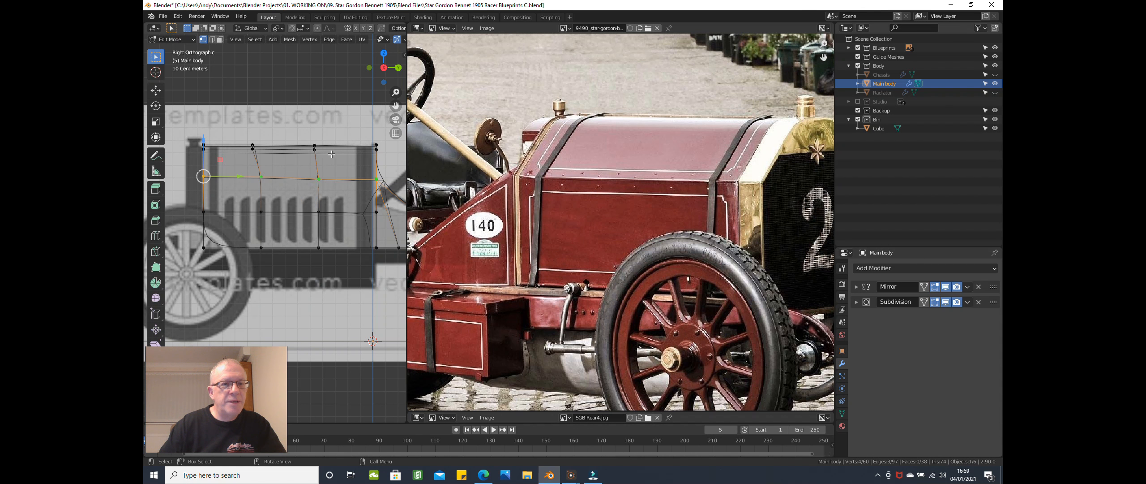
# Step: Apply LoopTools Space to the horizontal edge line just below the bonnet's top, from rear to front
pyautogui.click(376, 150)
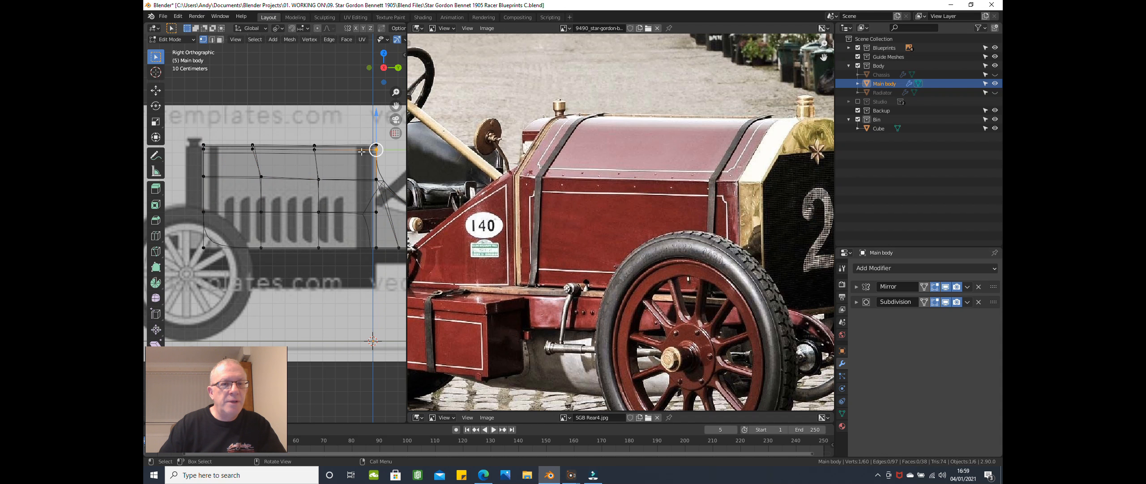
pyautogui.keyDown('ctrl'); pyautogui.click(204, 151); pyautogui.keyUp('ctrl')
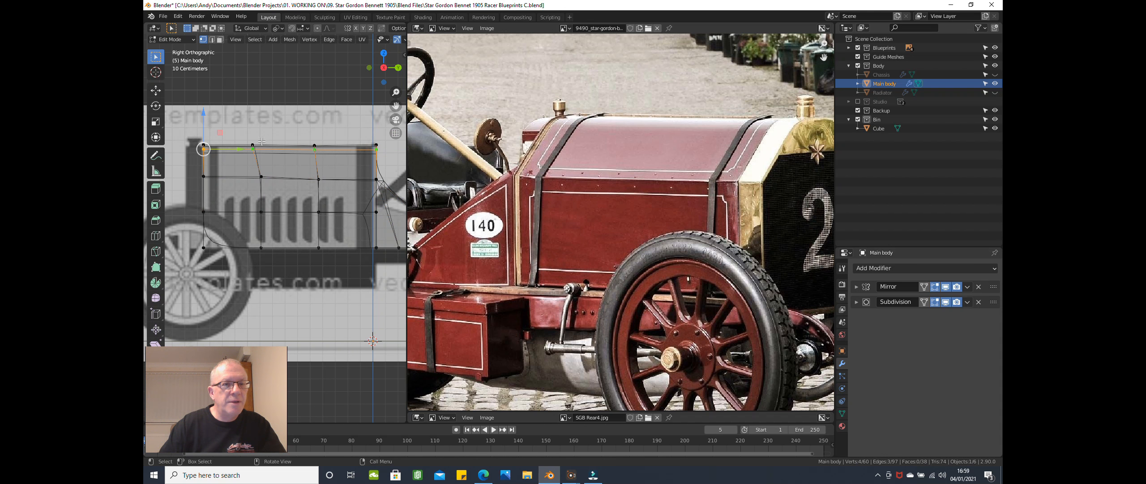
pyautogui.rightClick(266, 117)
pyautogui.moveTo(266, 118)
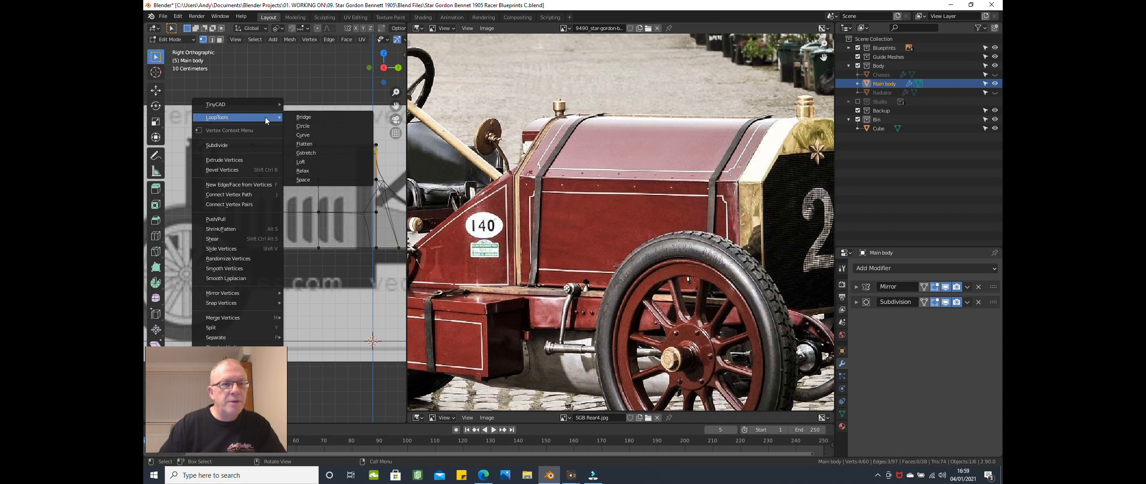
pyautogui.click(302, 179)
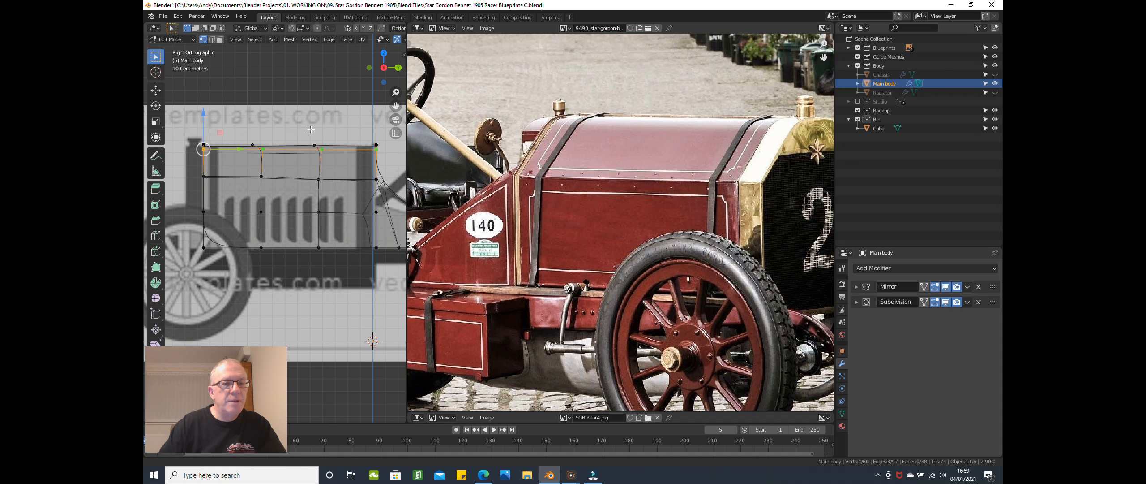
pyautogui.keyDown('shift'); pyautogui.moveTo(300, 138); pyautogui.dragTo(301, 156, button='middle'); pyautogui.keyUp('shift')
pyautogui.scroll(-1, 300, 156)
pyautogui.scroll(1, 308, 163)
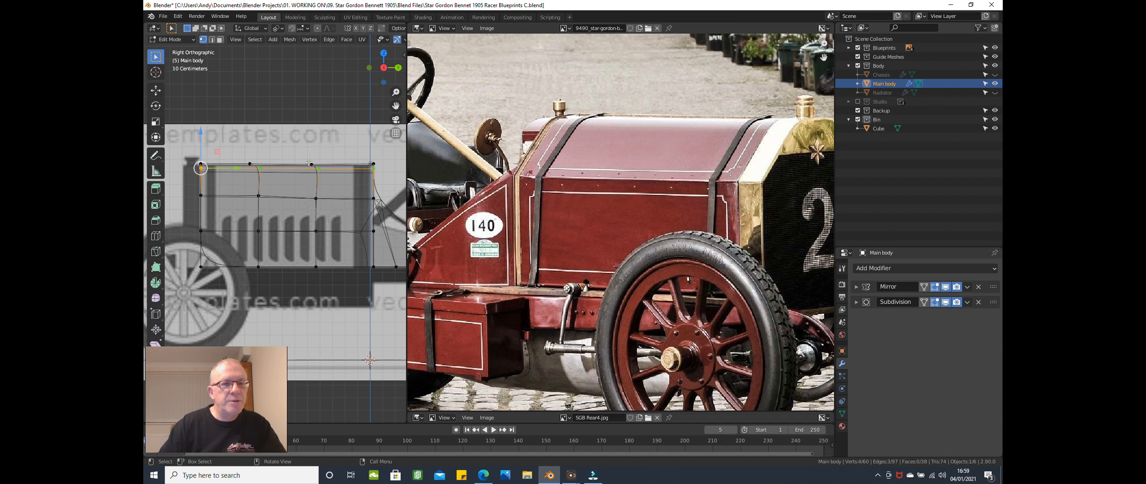
# Step: Evenly space the vertices along the bonnet's top edge line, from the rear corner to the front corner, with LoopTools Space
pyautogui.click(374, 164)
pyautogui.keyDown('ctrl'); pyautogui.click(201, 160); pyautogui.keyUp('ctrl')
pyautogui.rightClick(202, 139)
pyautogui.moveTo(242, 140)
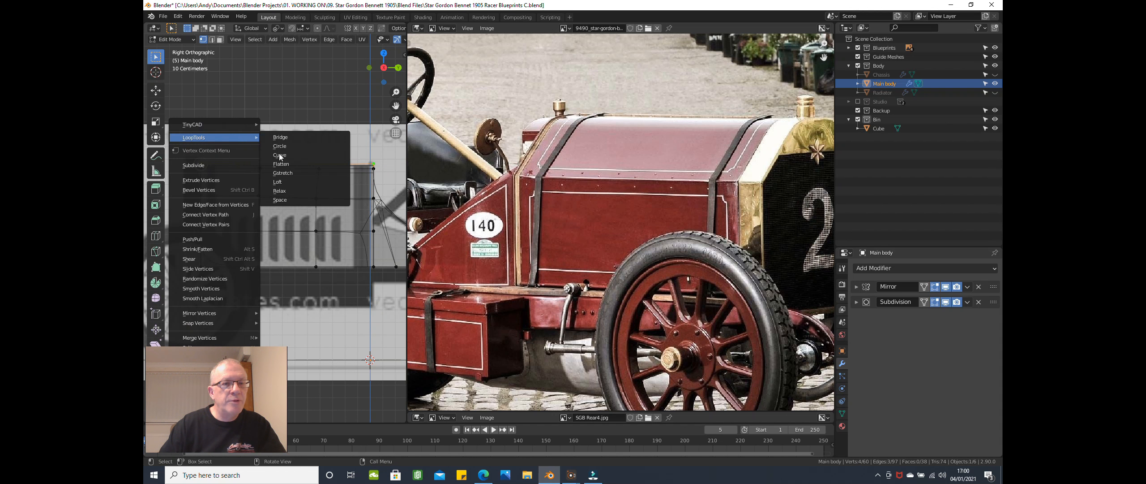
pyautogui.click(276, 199)
# Step: Widen the 3D viewport across the reference photo's area, showing the rear of the body in right orthographic view
pyautogui.scroll(-2, 276, 200)
pyautogui.moveTo(275, 199)
pyautogui.mouseDown(button='middle')
pyautogui.moveTo(278, 243)
pyautogui.moveTo(211, 212)
pyautogui.moveTo(268, 213)
pyautogui.mouseUp(button='middle')
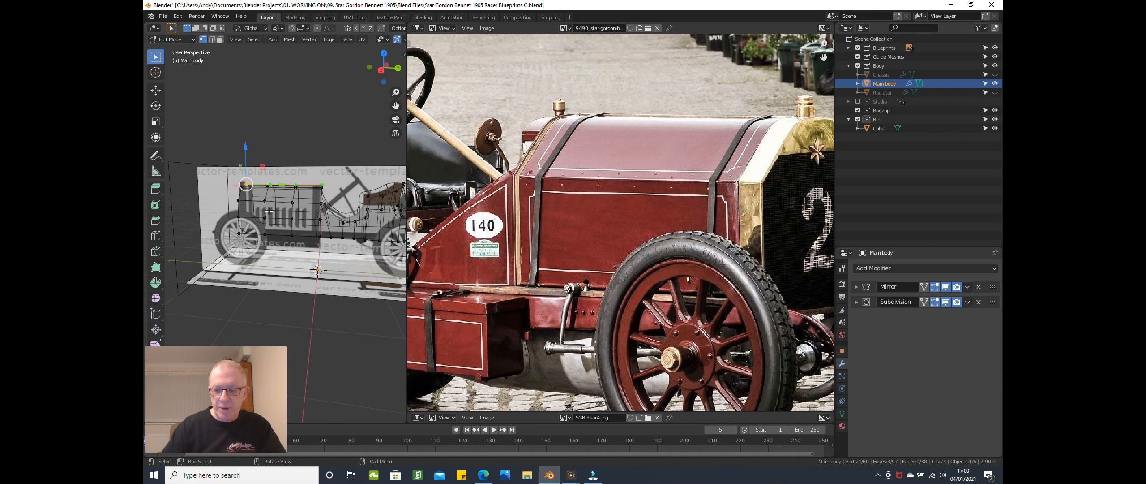
pyautogui.press('KP_3')
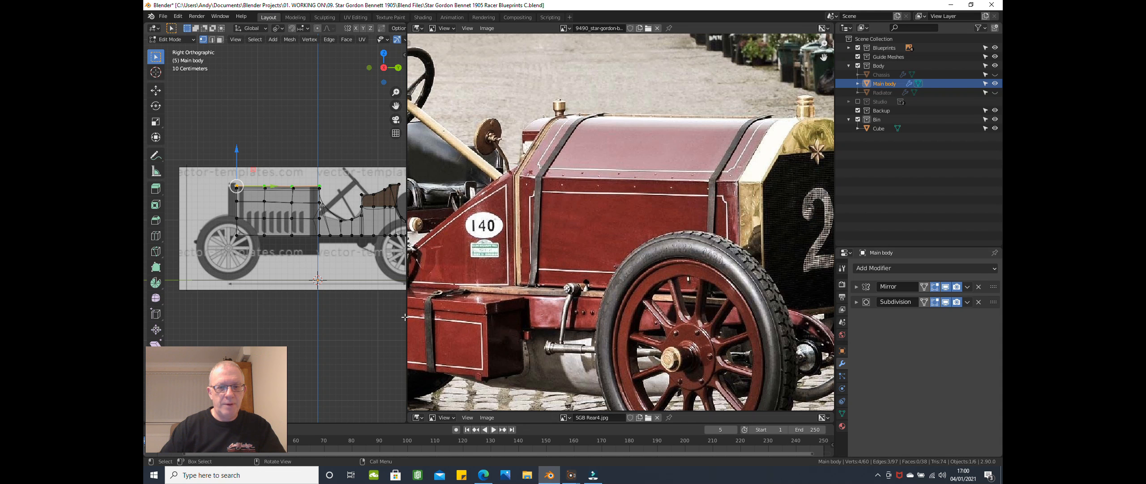
pyautogui.moveTo(407, 316); pyautogui.dragTo(798, 295)
pyautogui.scroll(3, 793, 278)
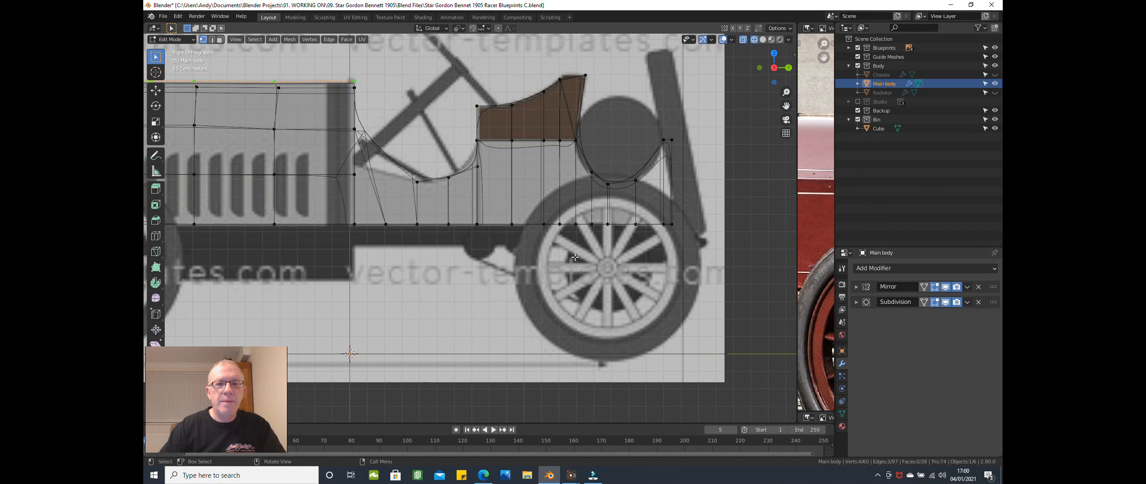
pyautogui.scroll(1, 575, 256)
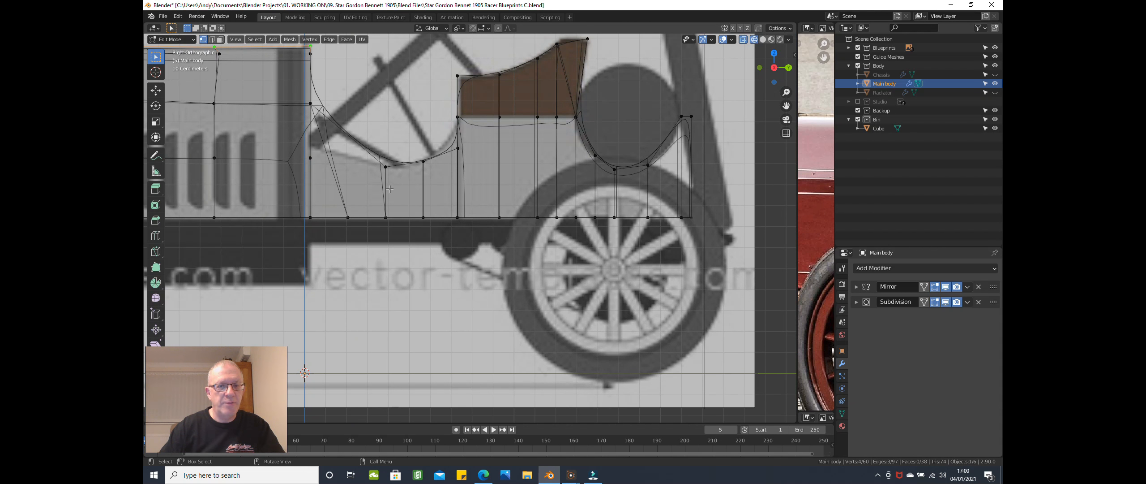
# Step: Add a horizontal loop cut through the lower body, sliding it with Even on and Flipped off to follow the straight bottom edge
pyautogui.hotkey('ctrl', 'r')
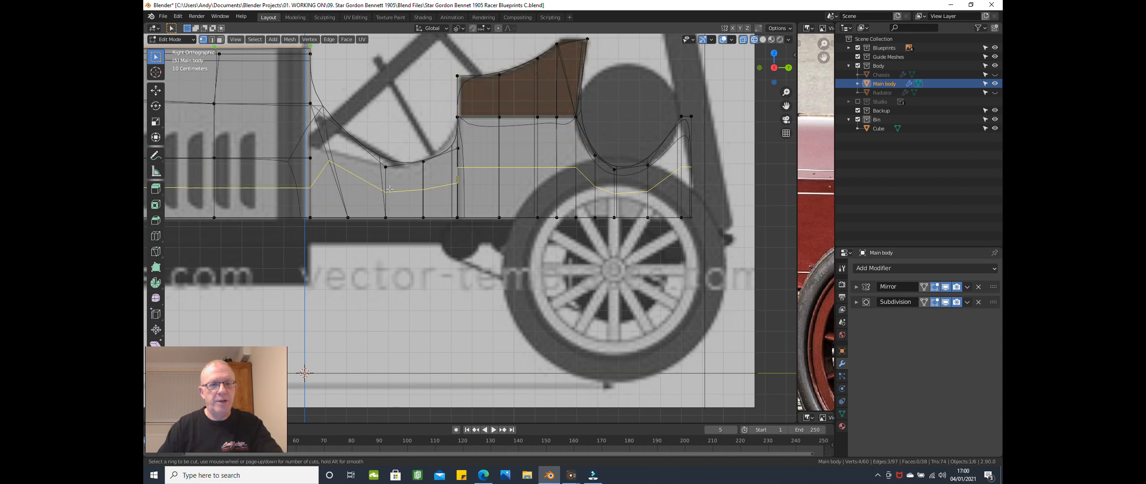
pyautogui.click(390, 189)
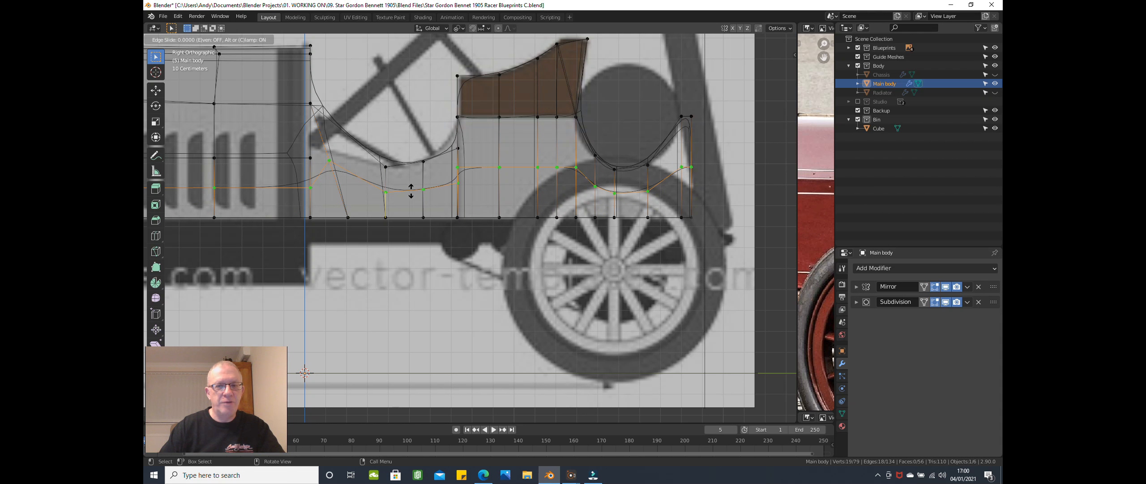
pyautogui.press('e')
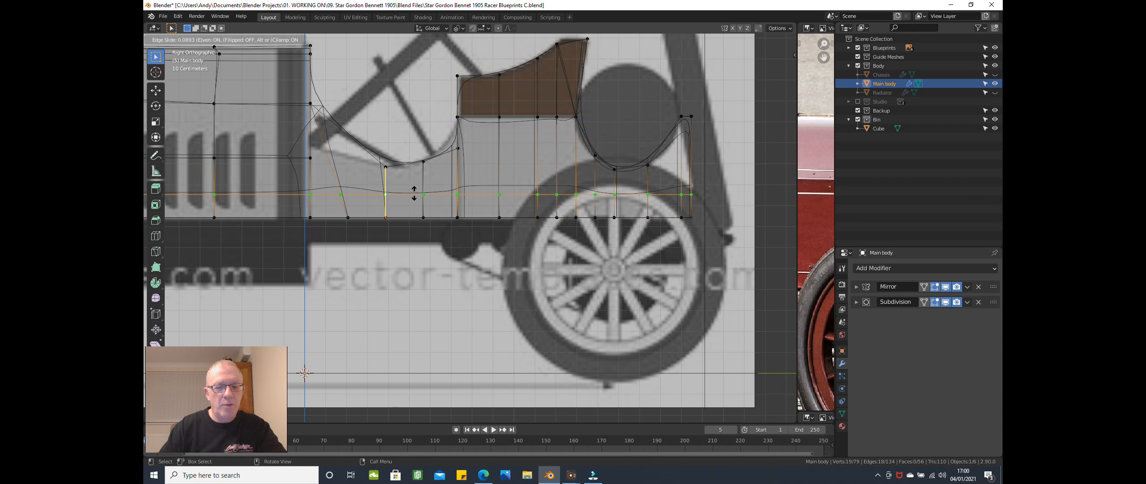
pyautogui.press('f')
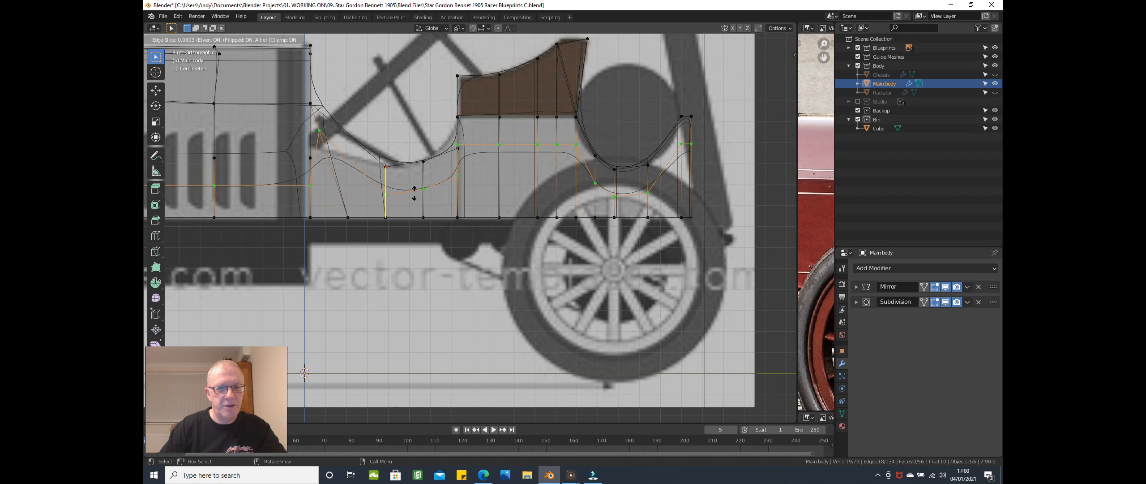
pyautogui.press('e')
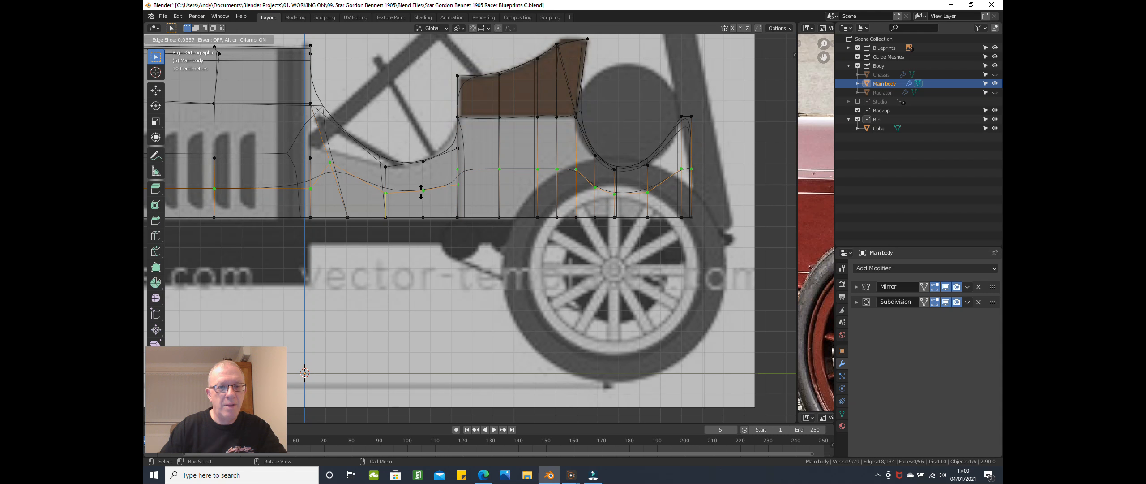
pyautogui.press('e')
pyautogui.press('f')
pyautogui.press('f')
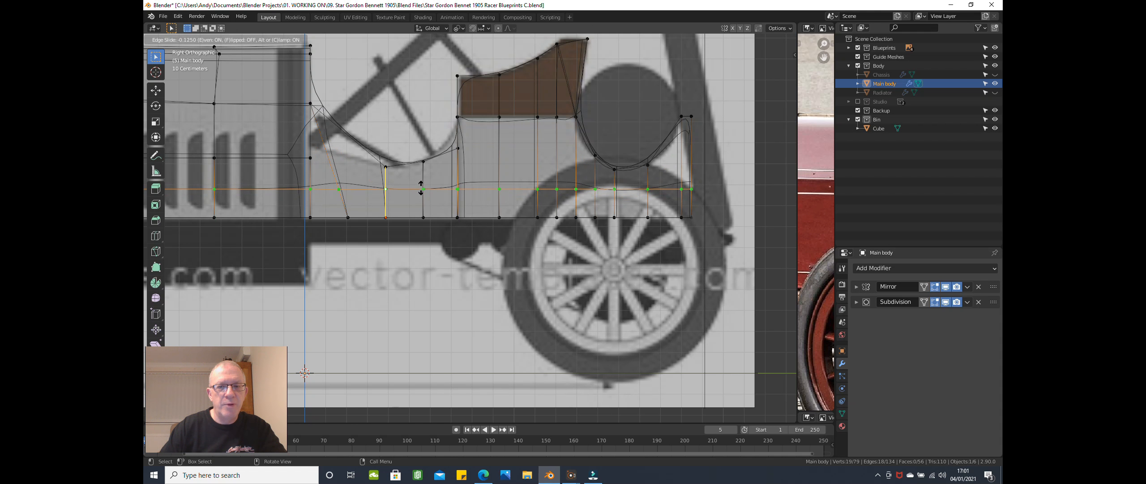
pyautogui.click(421, 187)
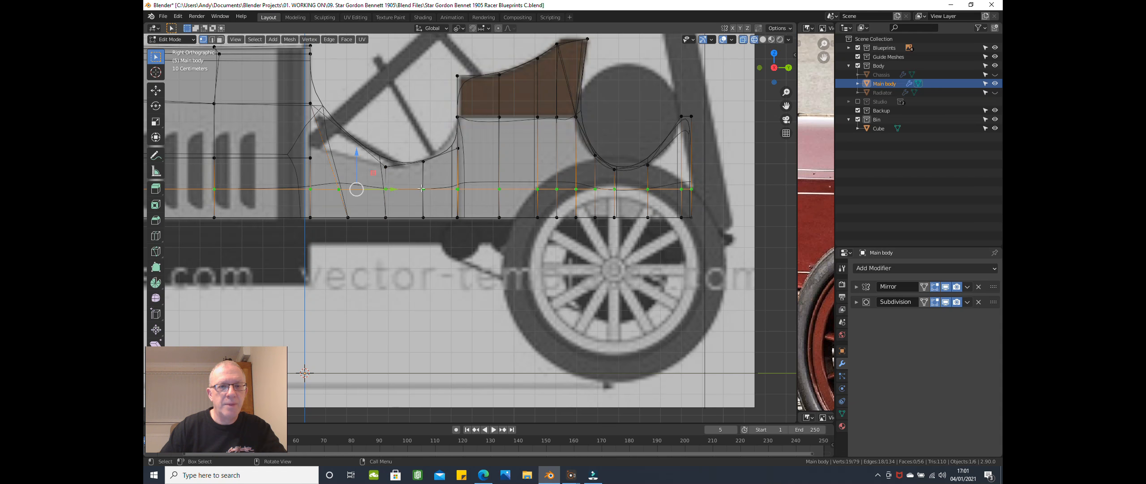
# Step: Inspect the lower horizontal loop along the bonnet, cockpit and tail from the side and in perspective
pyautogui.scroll(-3, 422, 218)
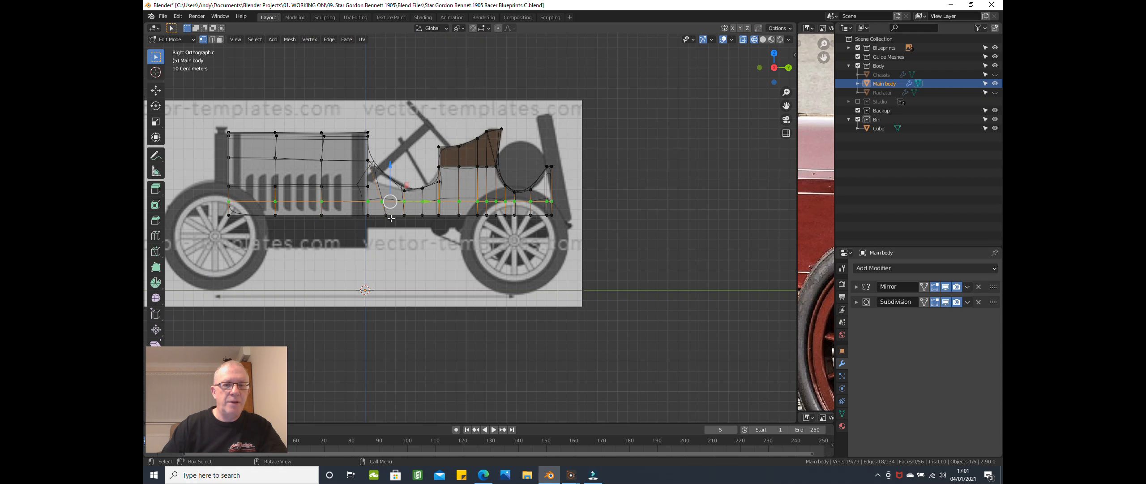
pyautogui.moveTo(433, 237); pyautogui.dragTo(439, 239, button='middle')
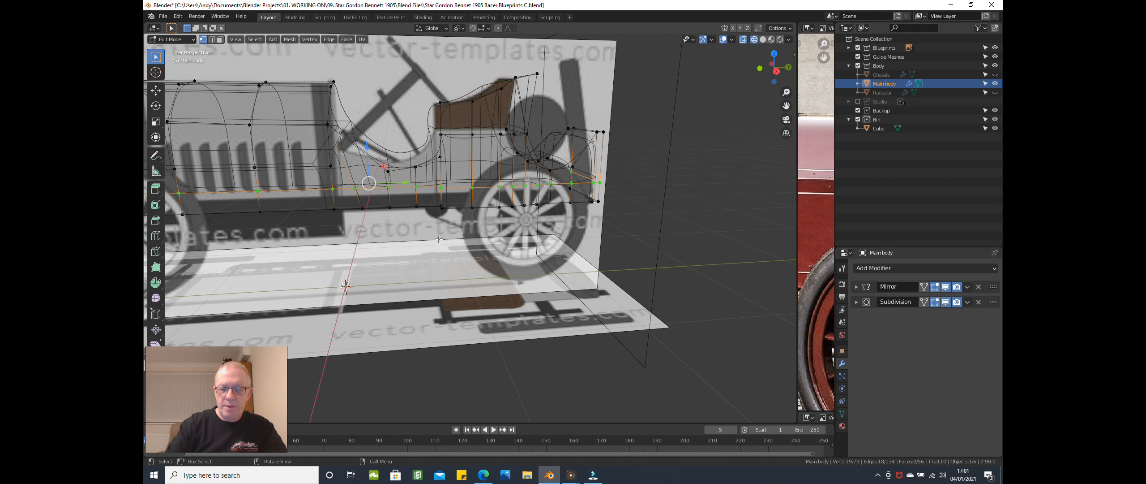
pyautogui.press('KP_3')
pyautogui.press('capslock')
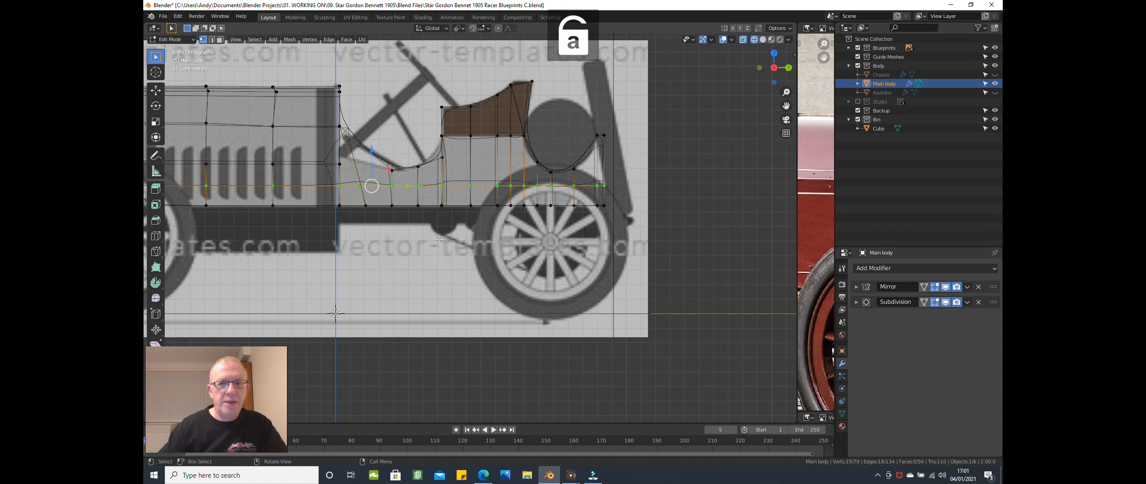
pyautogui.scroll(4, 417, 250)
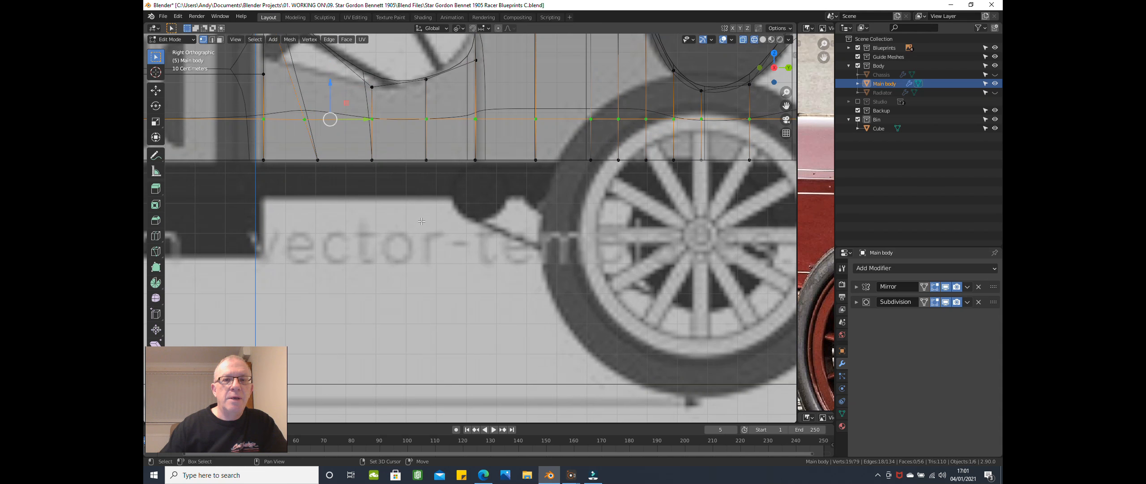
pyautogui.keyDown('shift'); pyautogui.moveTo(421, 249); pyautogui.dragTo(420, 251, button='middle'); pyautogui.keyUp('shift')
pyautogui.scroll(-5, 473, 201)
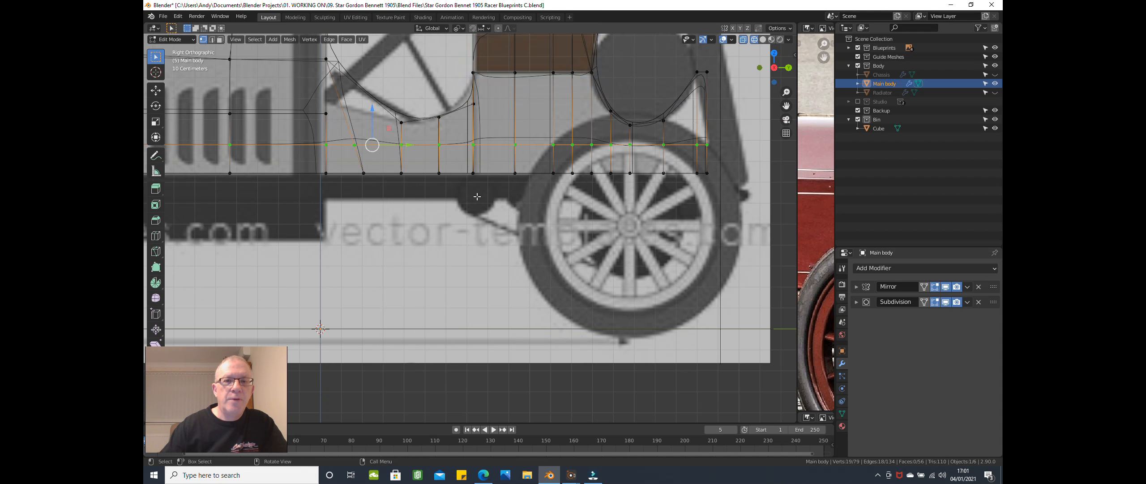
pyautogui.moveTo(497, 182)
pyautogui.mouseDown(button='middle')
pyautogui.moveTo(530, 195)
pyautogui.moveTo(495, 194)
pyautogui.mouseUp(button='middle')
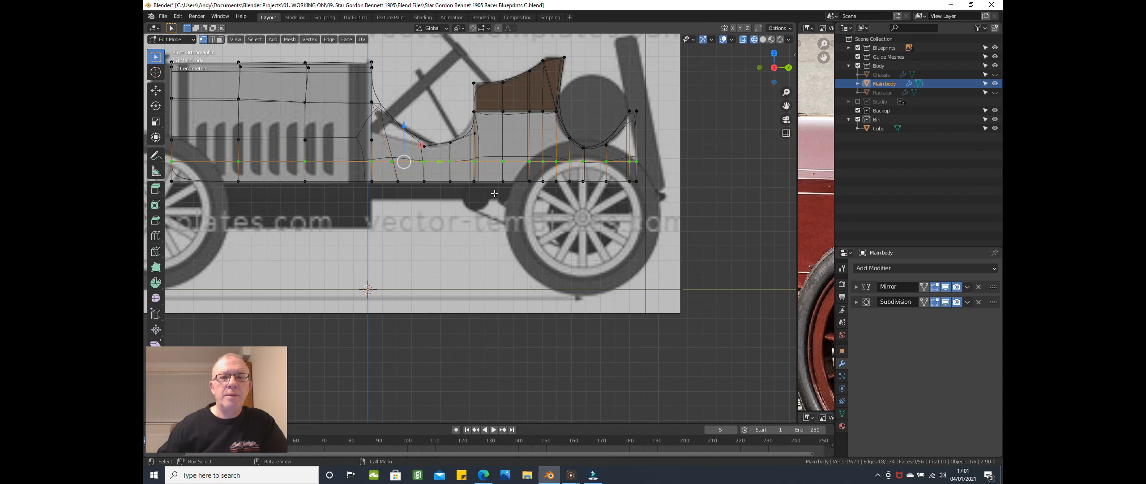
pyautogui.scroll(3, 495, 193)
pyautogui.scroll(-1, 518, 122)
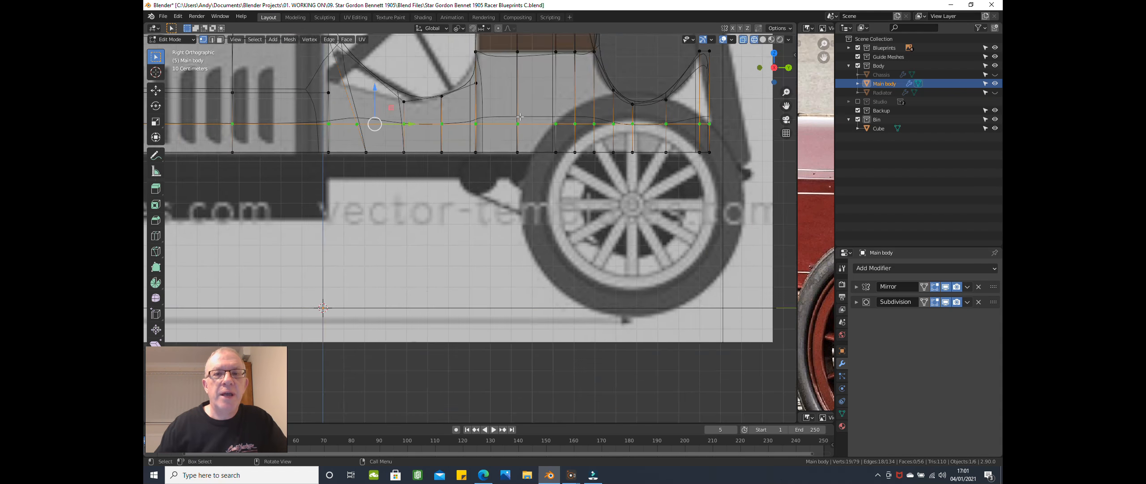
pyautogui.click(473, 87)
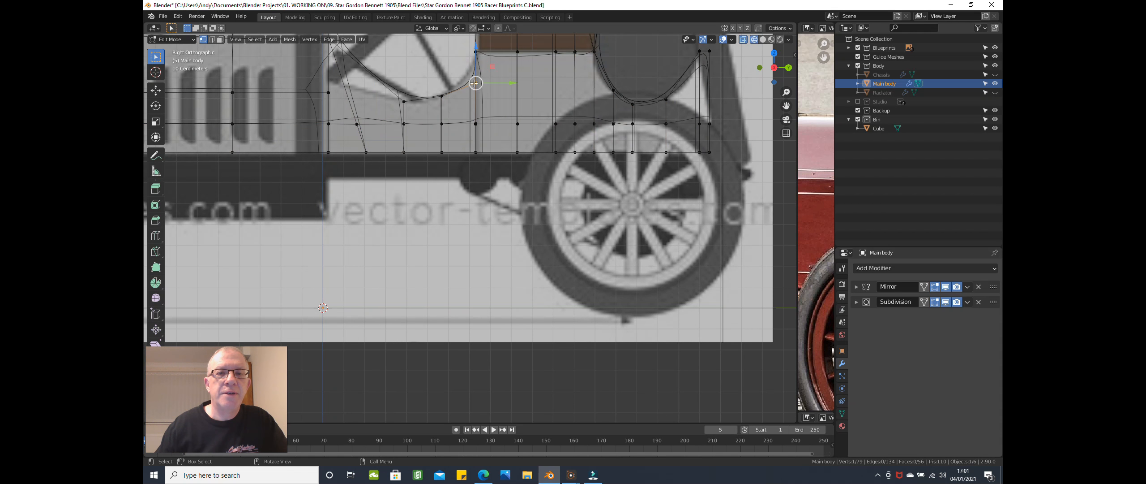
pyautogui.keyDown('shift'); pyautogui.click(614, 91); pyautogui.keyUp('shift')
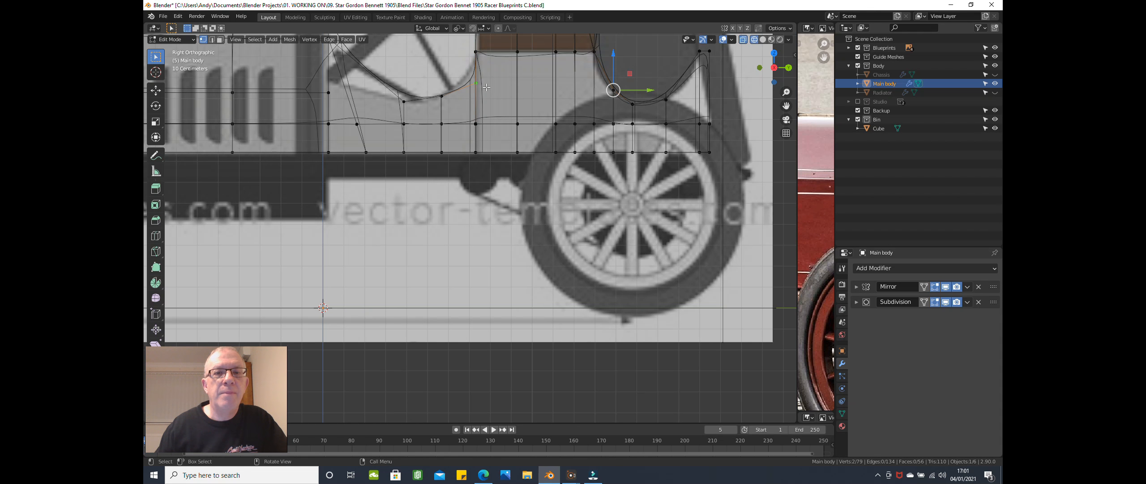
pyautogui.scroll(-3, 490, 90)
pyautogui.moveTo(490, 90); pyautogui.dragTo(550, 203, button='middle')
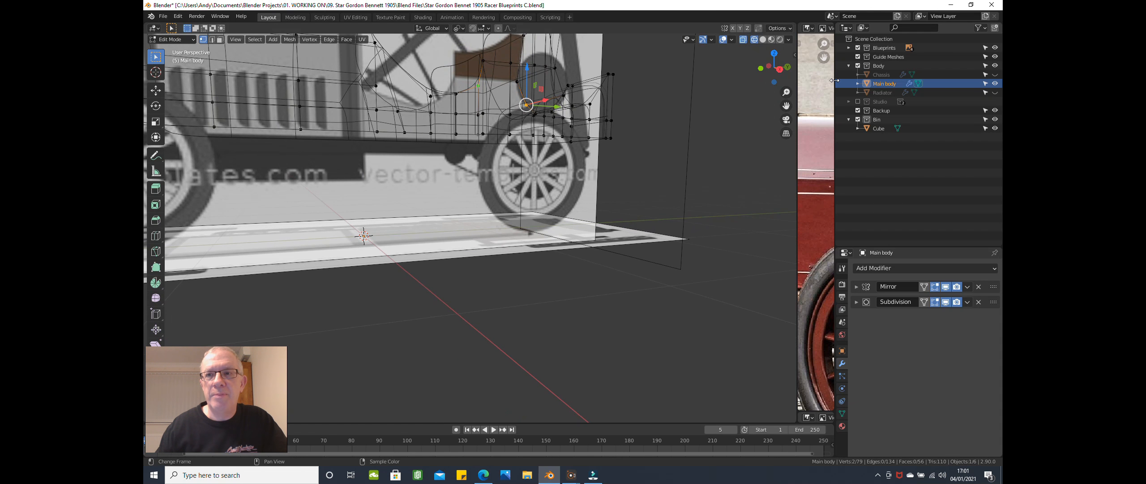
# Step: Hide the Blueprints collection, switch to Solid shading, and turn off the Subdivision modifier's viewport display
pyautogui.click(858, 48)
pyautogui.scroll(2, 538, 125)
pyautogui.press('z')
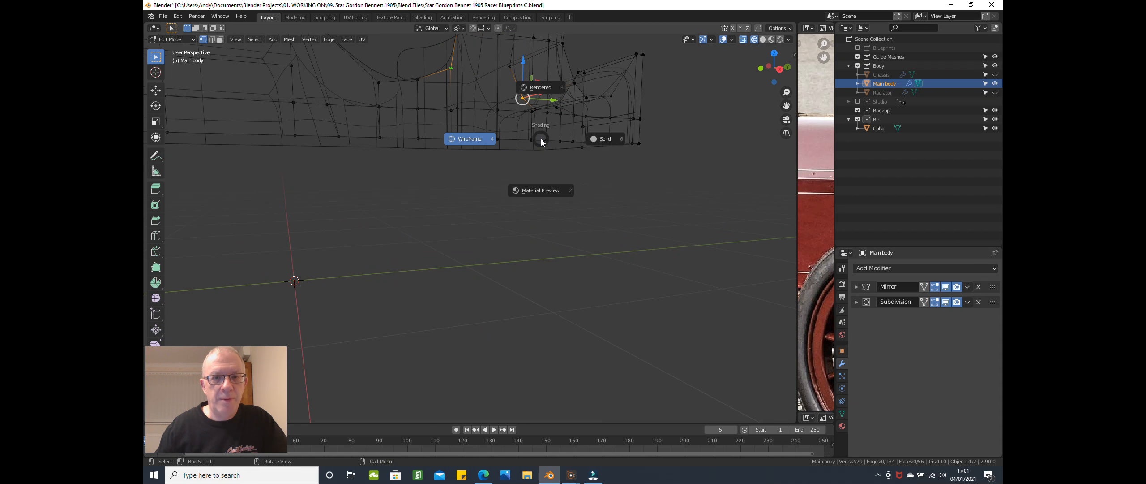
pyautogui.click(590, 138)
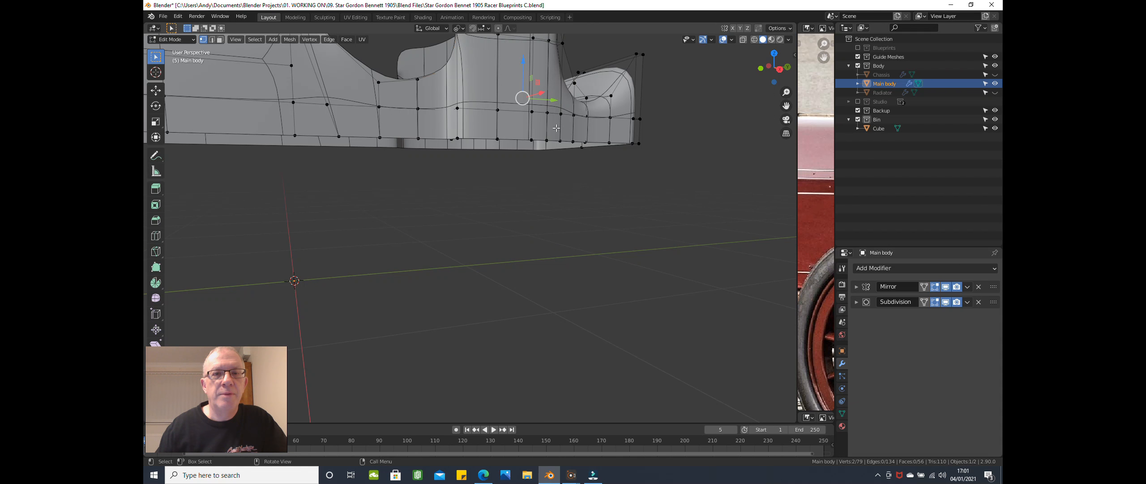
pyautogui.click(945, 302)
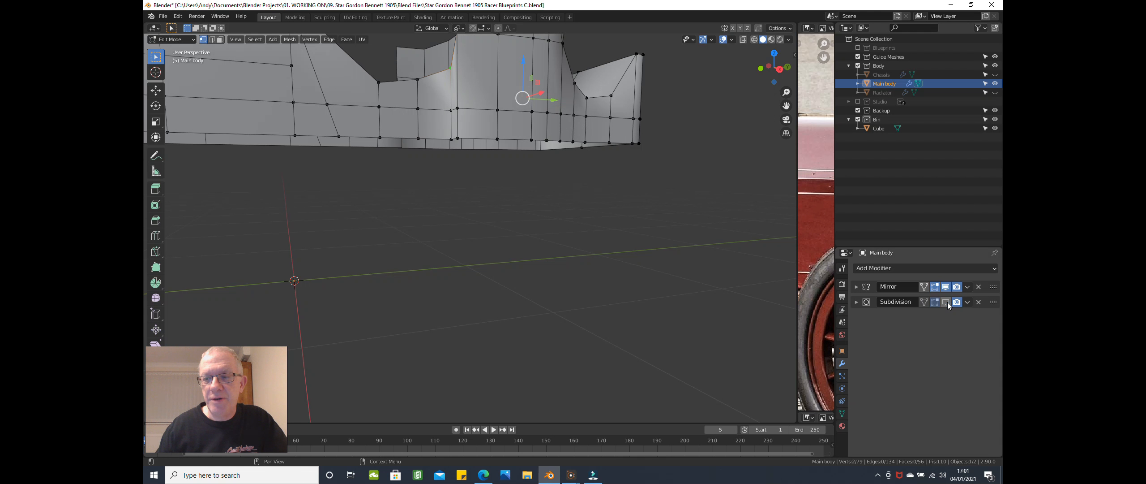
# Step: Connect the vertex at the seat side's front edge to the vertex at the front of the rear cutout, cutting across the side faces
pyautogui.moveTo(455, 200); pyautogui.dragTo(461, 213, button='middle')
pyautogui.click(464, 215)
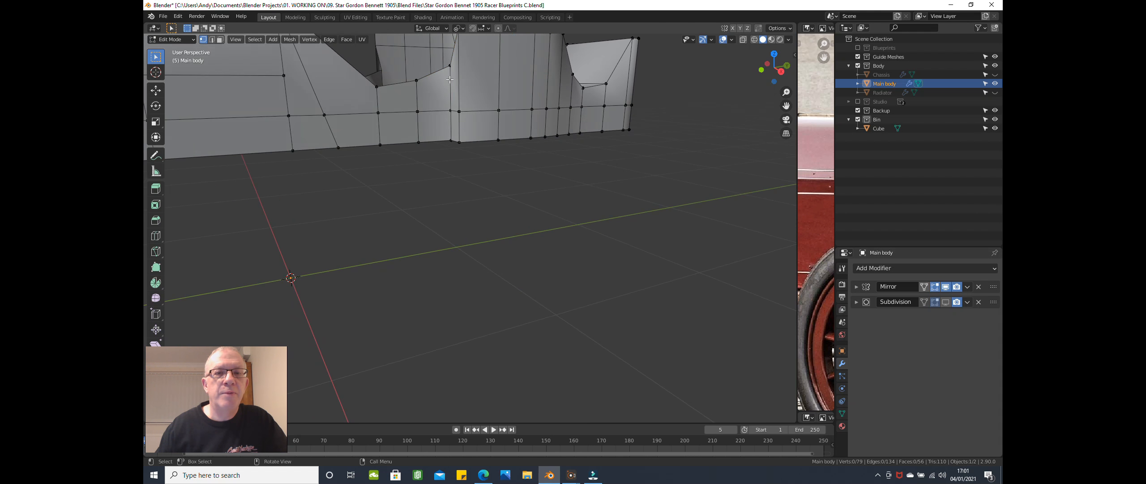
pyautogui.click(572, 75)
pyautogui.press('capslock')
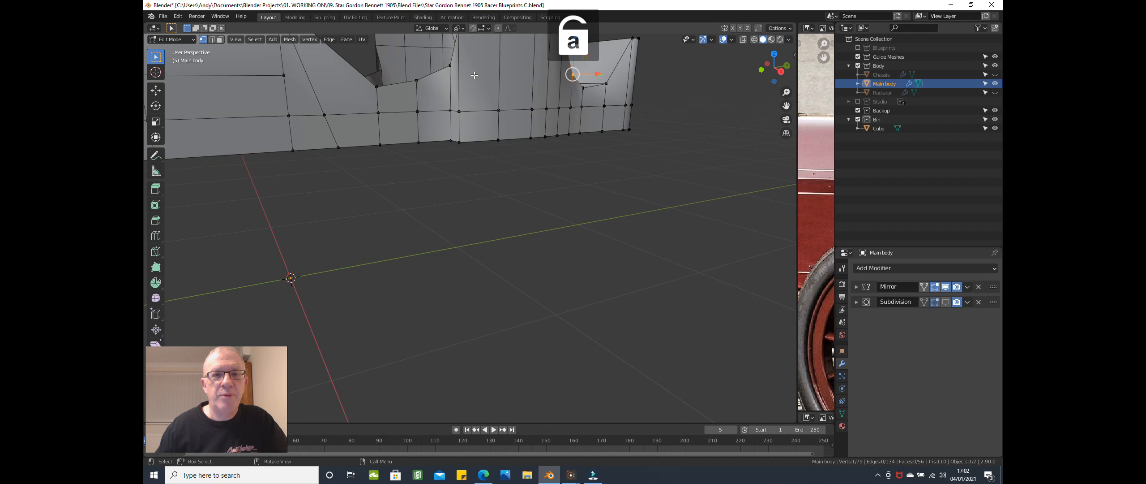
pyautogui.keyDown('shift'); pyautogui.click(450, 66); pyautogui.keyUp('shift')
pyautogui.moveTo(519, 96); pyautogui.dragTo(547, 160, button='middle')
pyautogui.press('j')
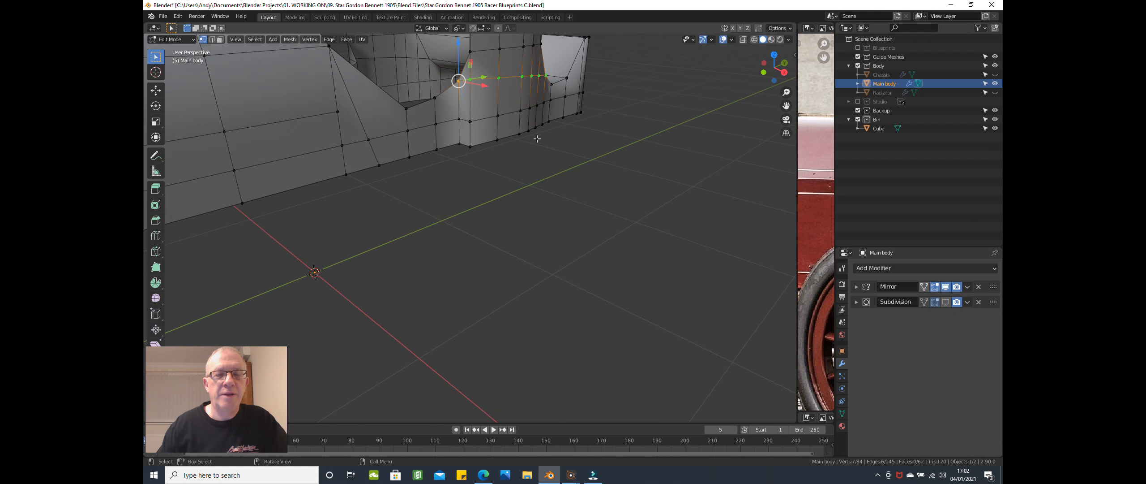
pyautogui.press('e')
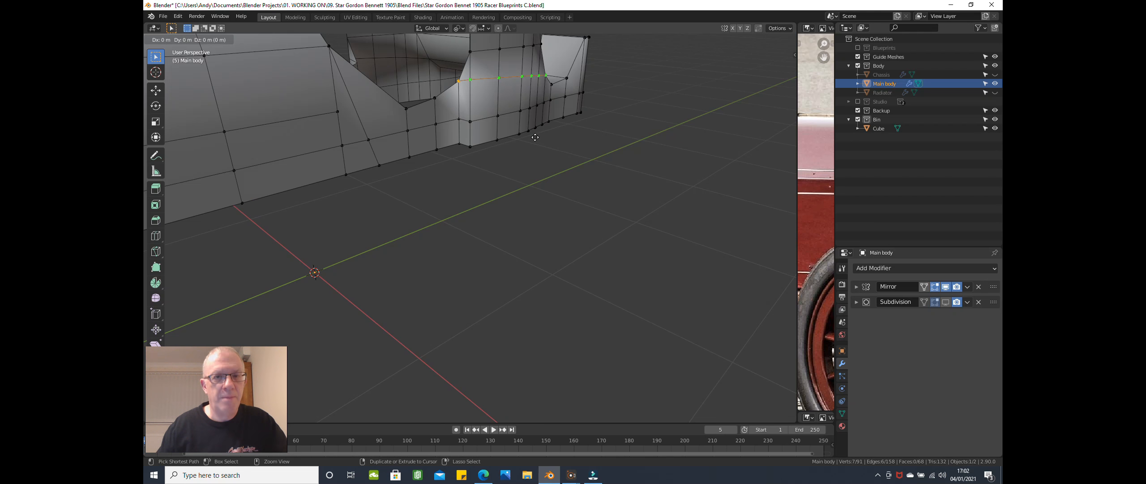
pyautogui.click(535, 137)
pyautogui.hotkey('ctrl', 'z')
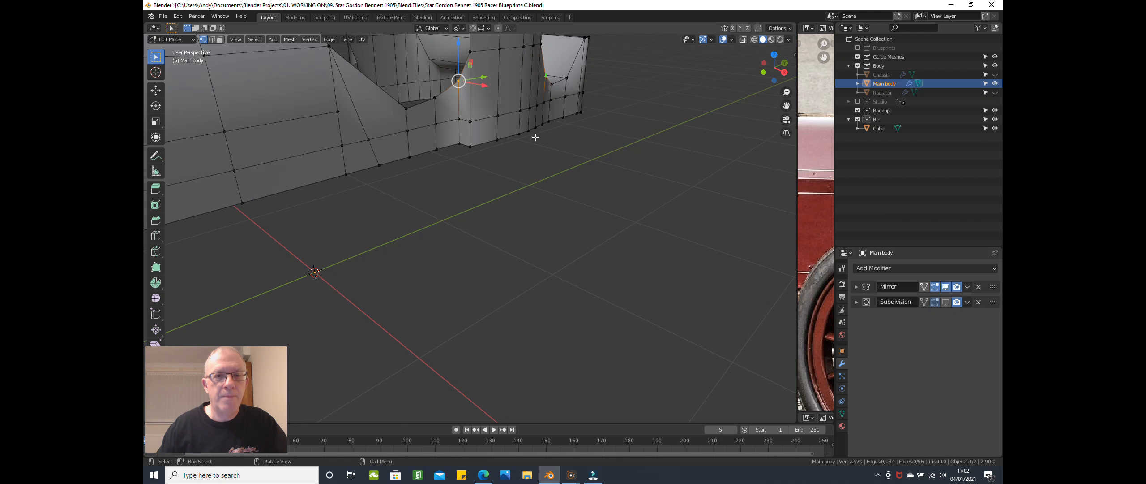
pyautogui.press('j')
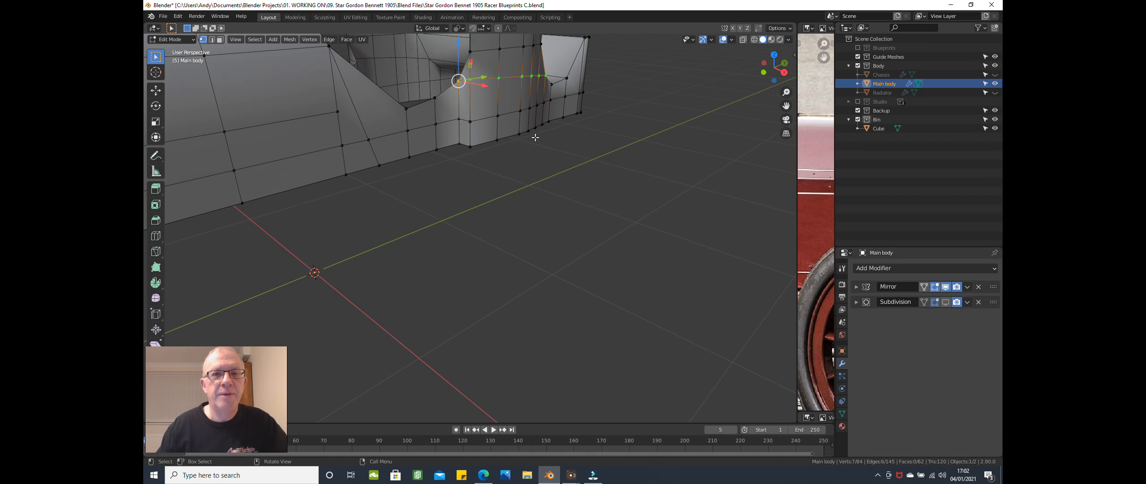
# Step: Add a centred vertical loop cut through the tail side panel, between the rear cutout and the body's rear edge
pyautogui.moveTo(532, 128)
pyautogui.mouseDown(button='middle')
pyautogui.moveTo(492, 120)
pyautogui.moveTo(528, 125)
pyautogui.moveTo(511, 129)
pyautogui.mouseUp(button='middle')
pyautogui.click(517, 162)
pyautogui.moveTo(518, 164); pyautogui.dragTo(619, 165, button='middle')
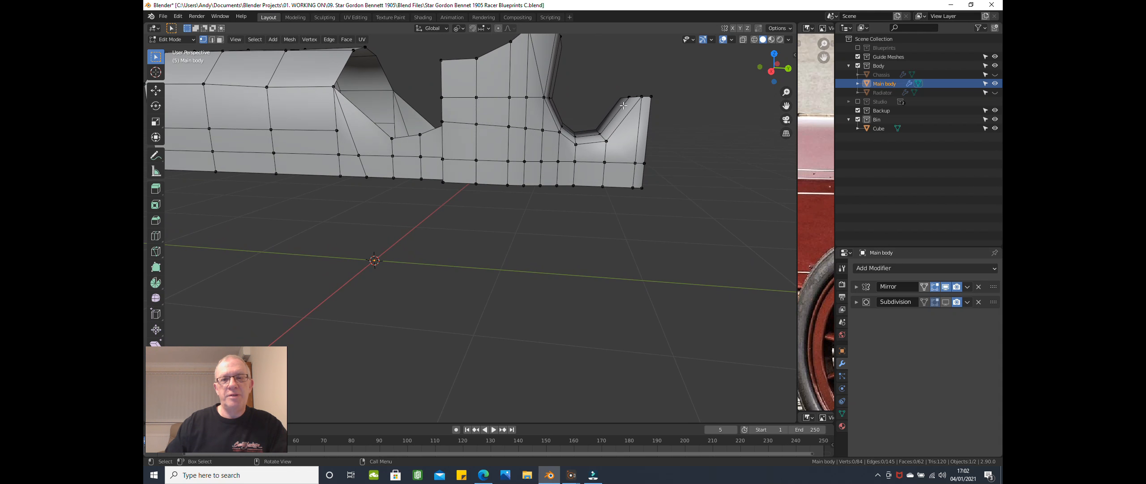
pyautogui.moveTo(619, 116); pyautogui.dragTo(533, 151, button='middle')
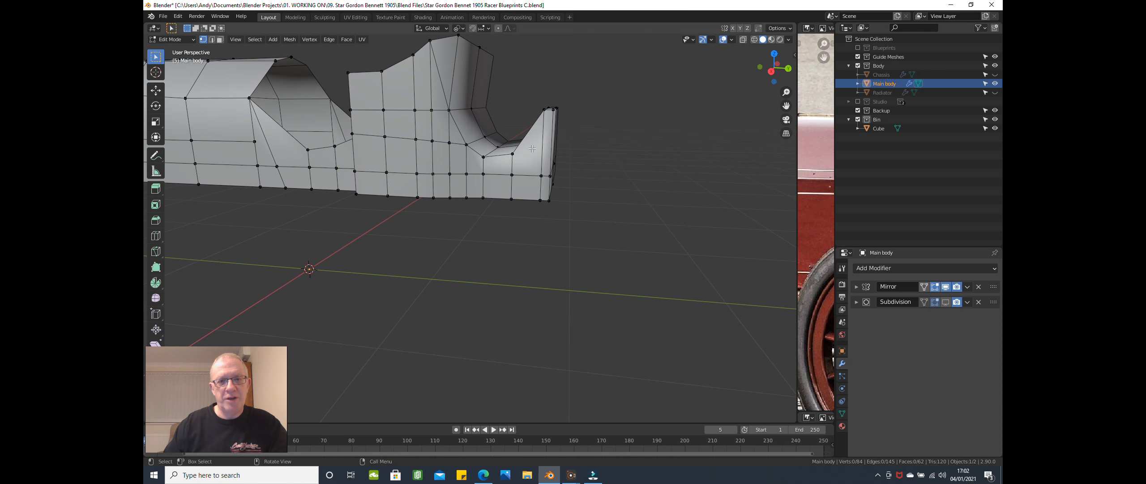
pyautogui.hotkey('ctrl', 'r')
pyautogui.click(533, 143)
pyautogui.rightClick(533, 142)
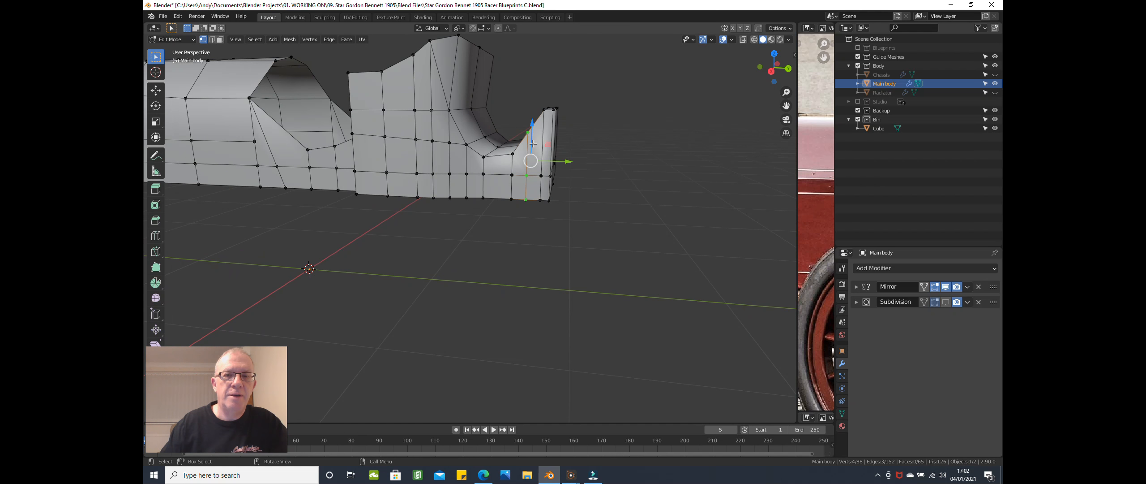
pyautogui.moveTo(594, 157); pyautogui.dragTo(604, 153, button='middle')
pyautogui.scroll(1, 603, 151)
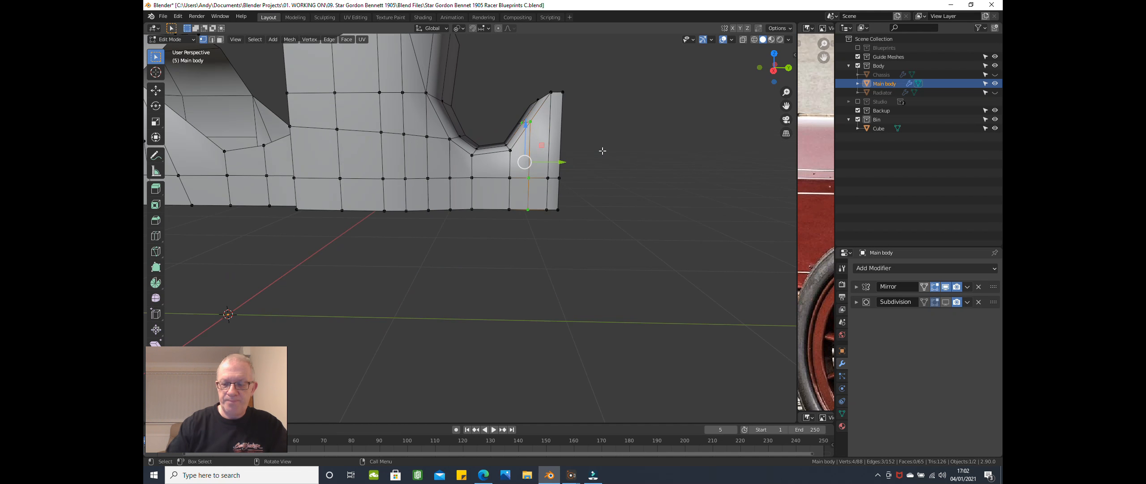
# Step: Show the Blueprints collection behind the body in the right side view and switch to Wireframe shading
pyautogui.press('KP_3')
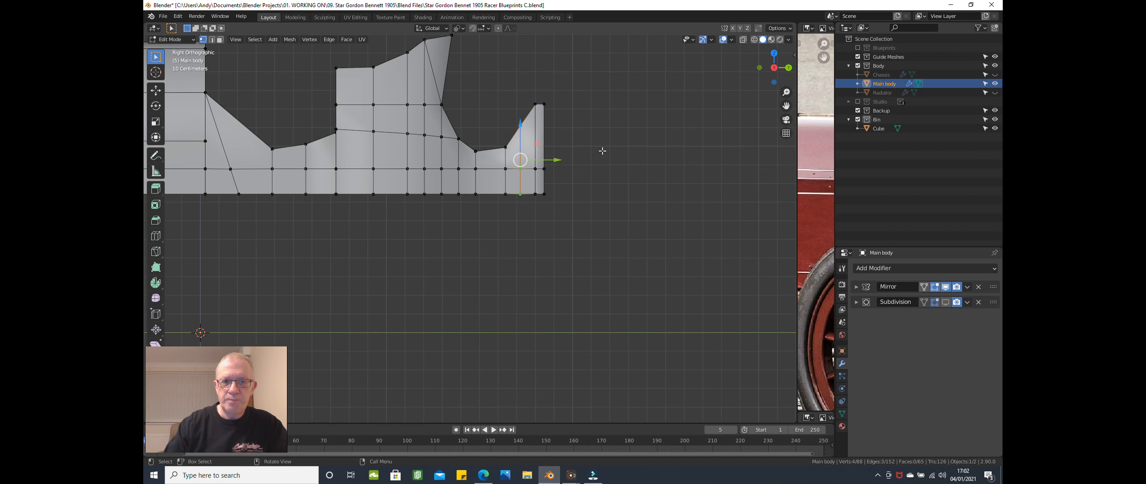
pyautogui.click(858, 48)
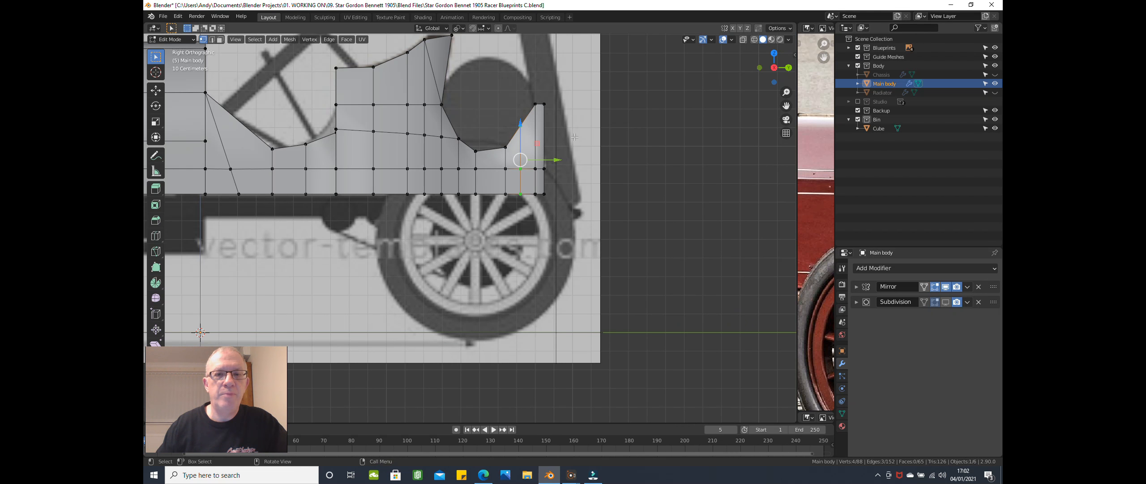
pyautogui.keyDown('shift'); pyautogui.moveTo(522, 155); pyautogui.dragTo(533, 192, button='middle'); pyautogui.keyUp('shift')
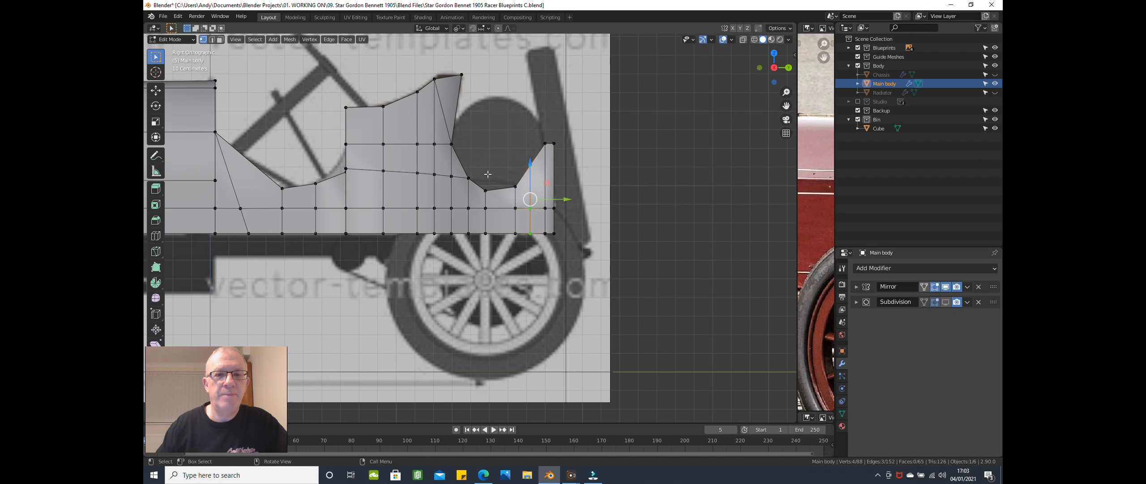
pyautogui.scroll(3, 488, 173)
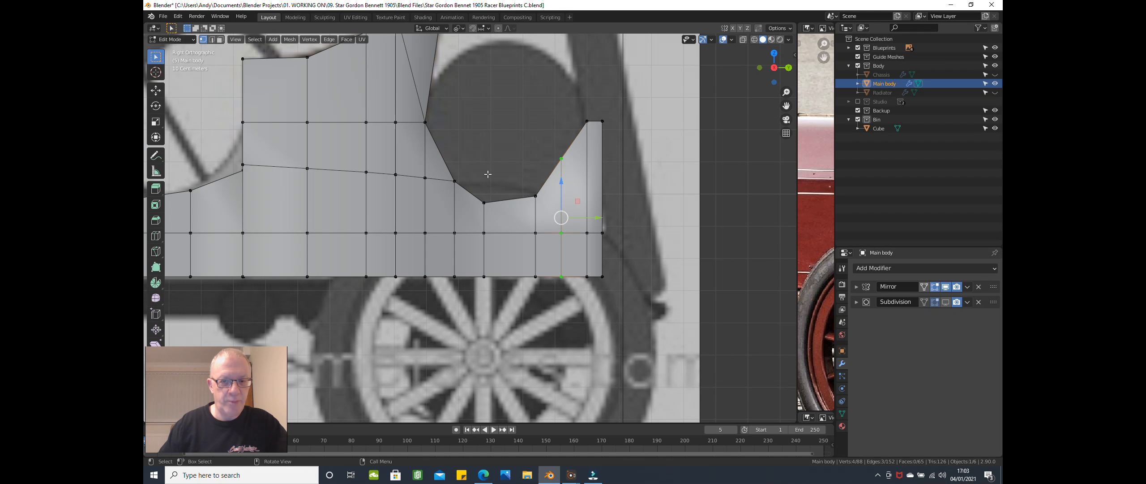
pyautogui.press('z')
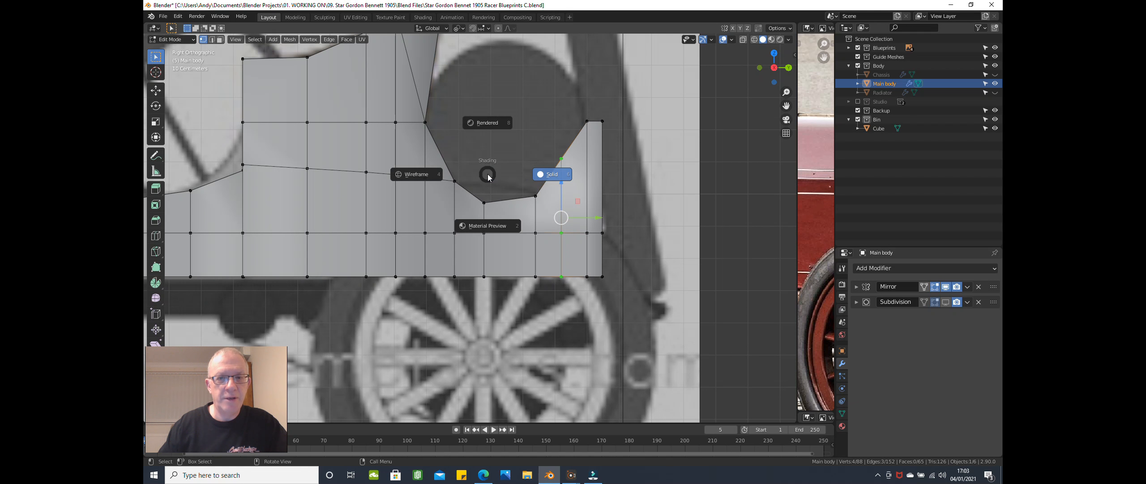
pyautogui.click(429, 174)
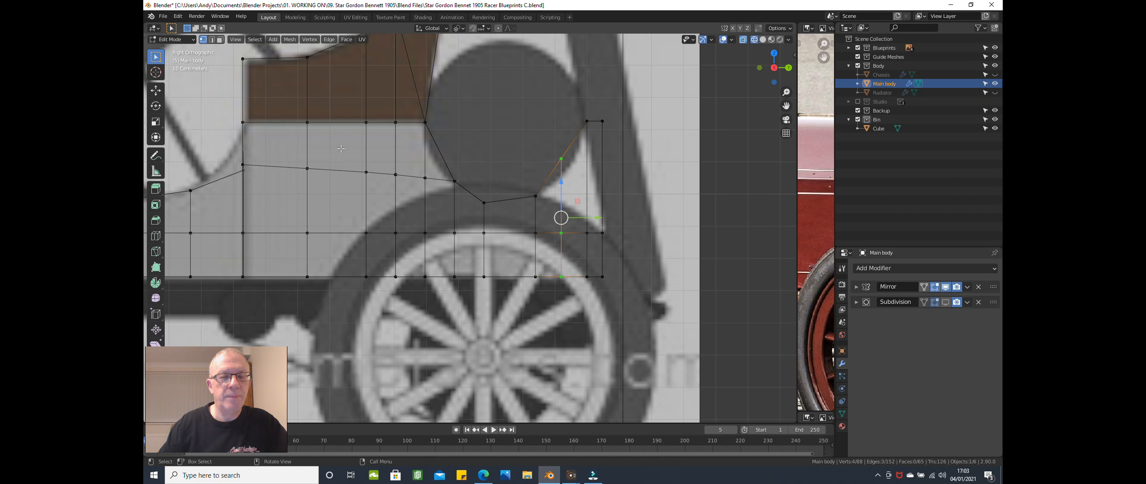
# Step: Add a centred horizontal loop cut across the seat side panel, between the two existing horizontal edges ahead of the rear cutout
pyautogui.hotkey('ctrl', 'r')
pyautogui.click(290, 148)
pyautogui.rightClick(289, 146)
pyautogui.moveTo(332, 146); pyautogui.dragTo(363, 181, button='middle')
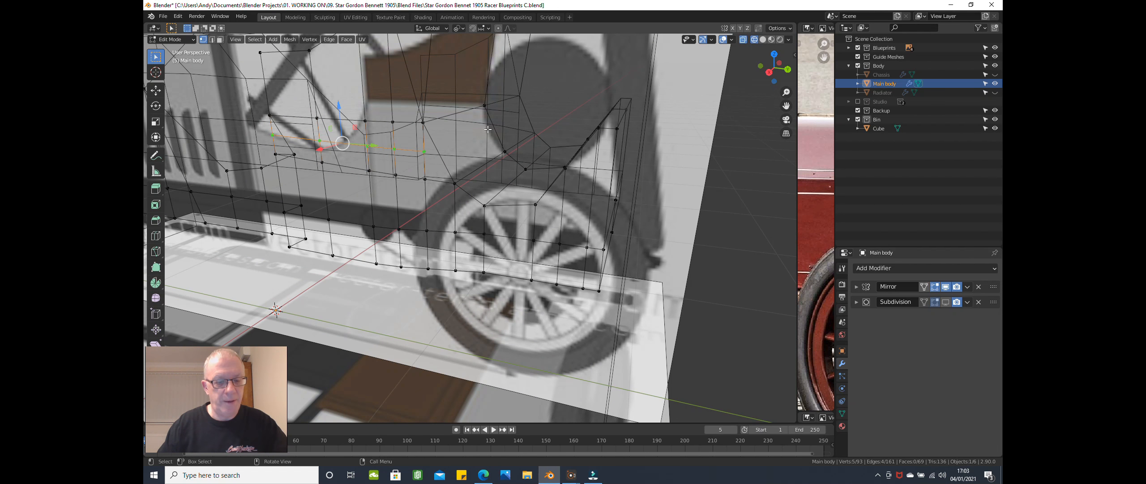
pyautogui.hotkey('ctrl', 'r')
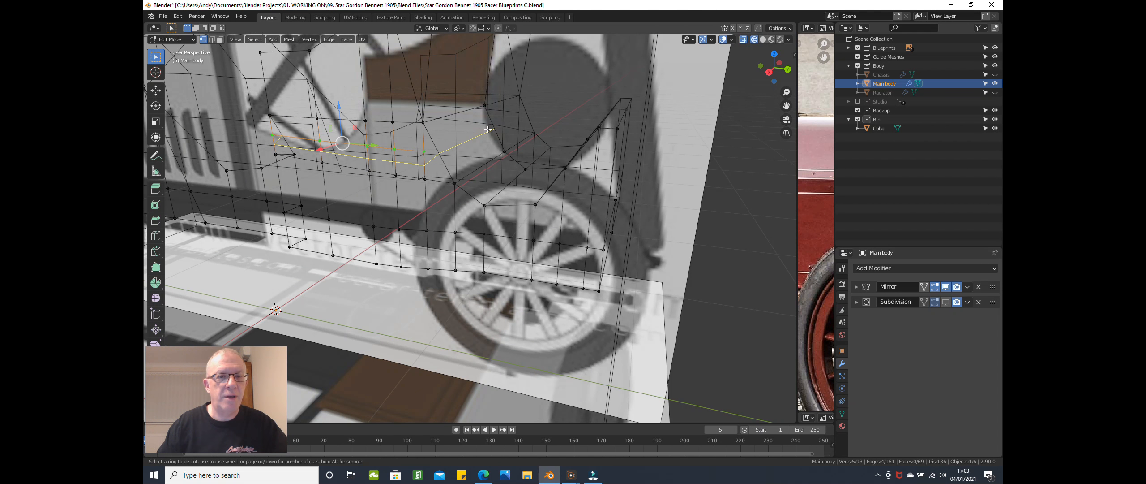
pyautogui.press('Escape')
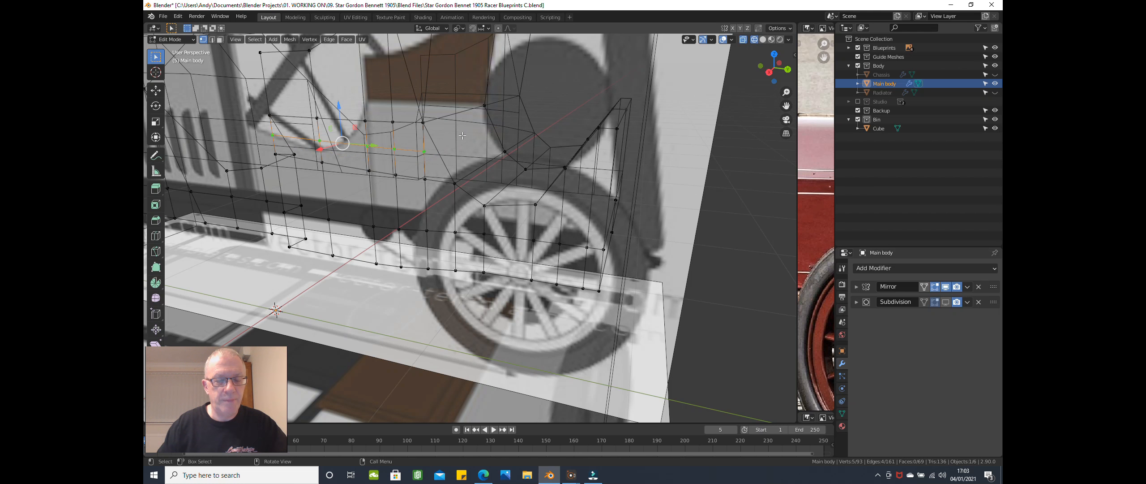
# Step: Return to Solid shading and turn off the Mirror modifier's viewport display to expose the inside of the rear cutout
pyautogui.press('z')
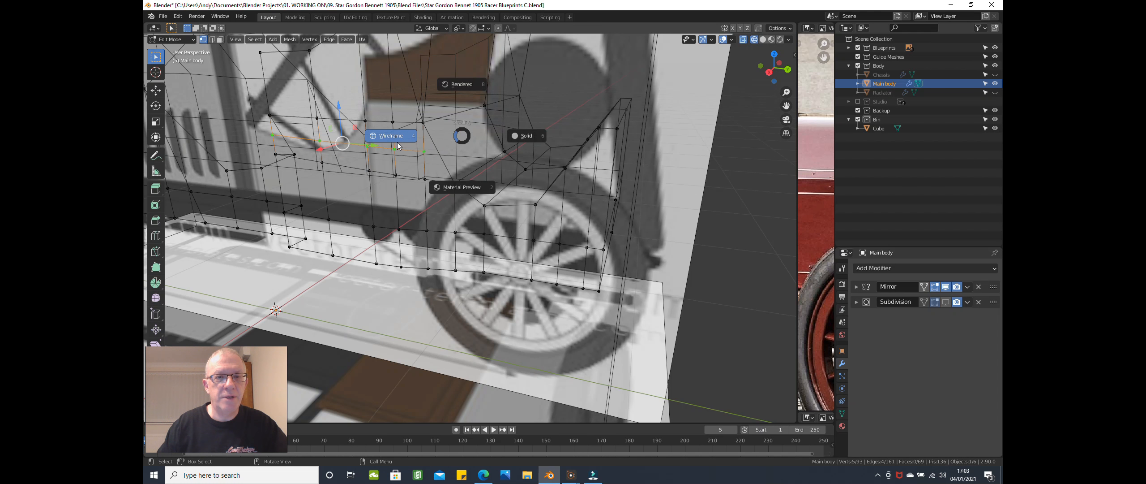
pyautogui.click(516, 136)
pyautogui.moveTo(514, 138); pyautogui.dragTo(478, 136, button='middle')
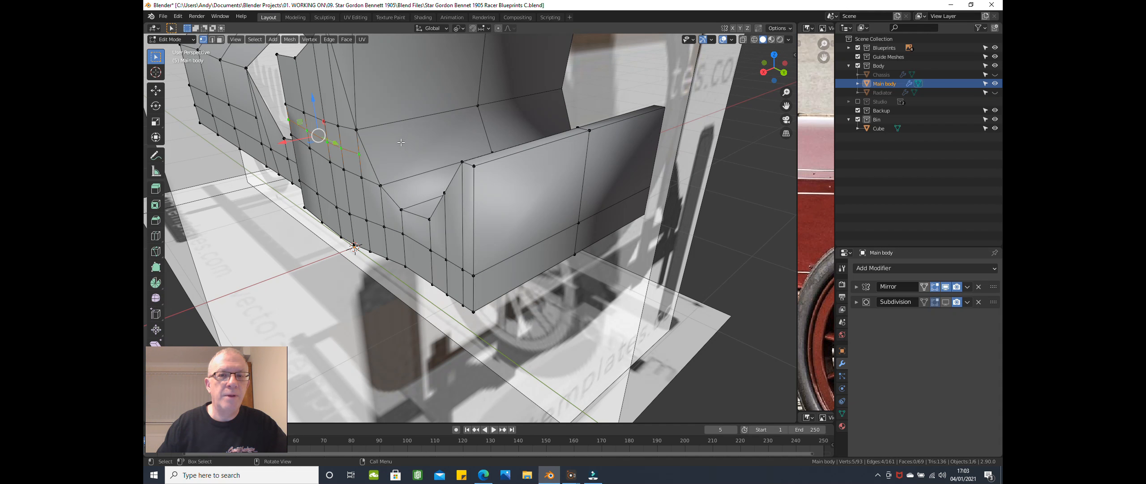
pyautogui.moveTo(411, 142); pyautogui.dragTo(466, 152, button='middle')
pyautogui.click(945, 286)
pyautogui.moveTo(604, 242); pyautogui.dragTo(382, 191, button='middle')
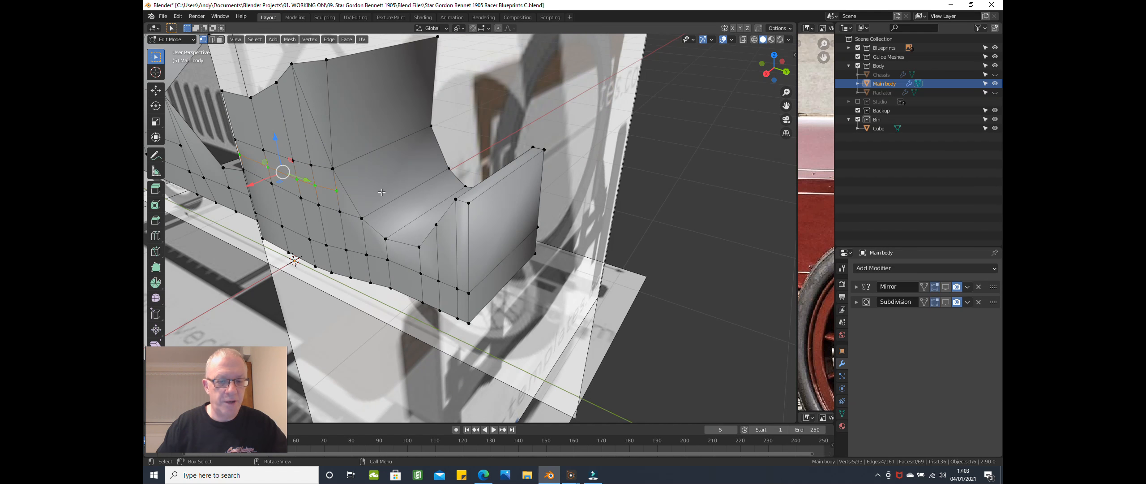
# Step: Knife-cut from the new loop's end at the rear cutout across the curved seat back to the body's centreline edge
pyautogui.press('k')
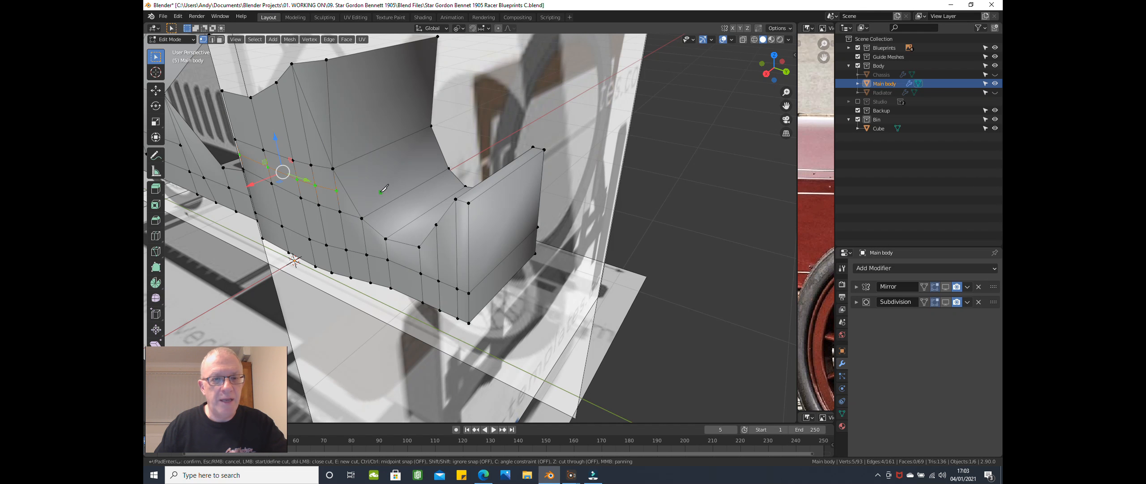
pyautogui.click(339, 190)
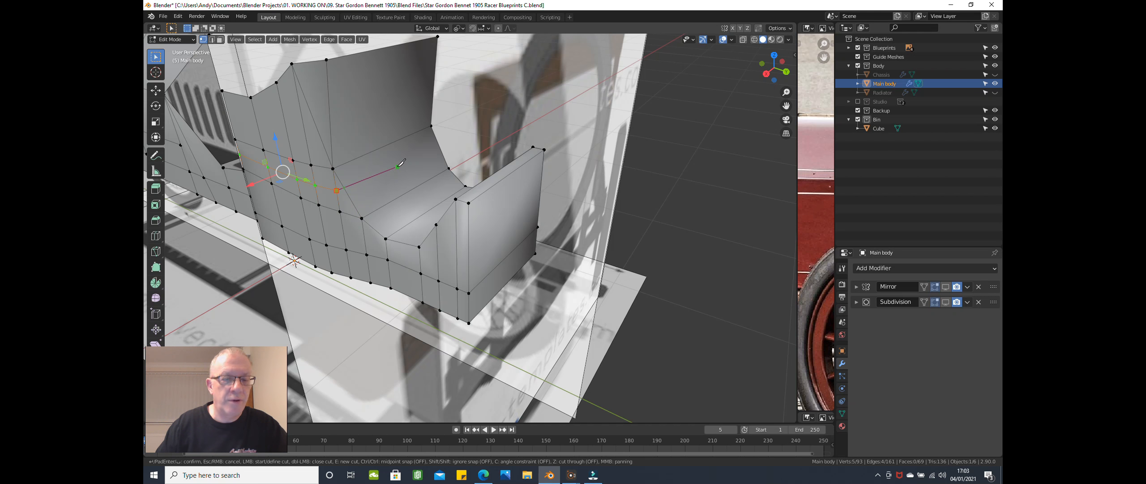
pyautogui.press('c')
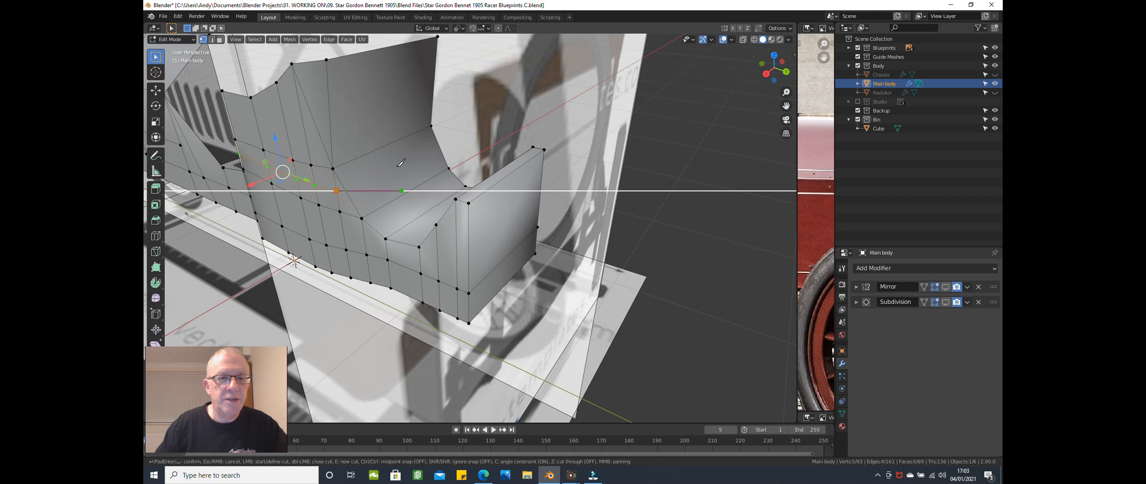
pyautogui.press('c')
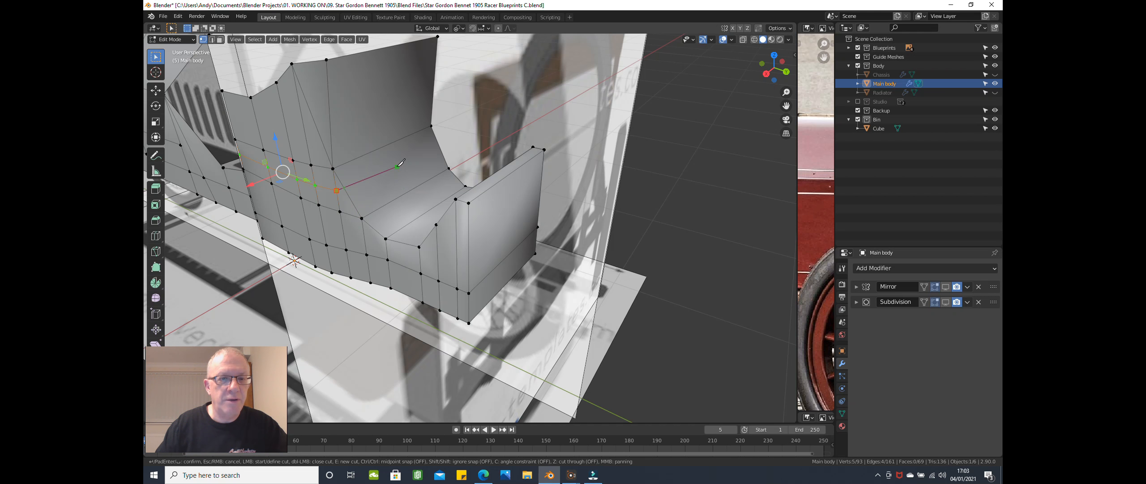
pyautogui.click(451, 142)
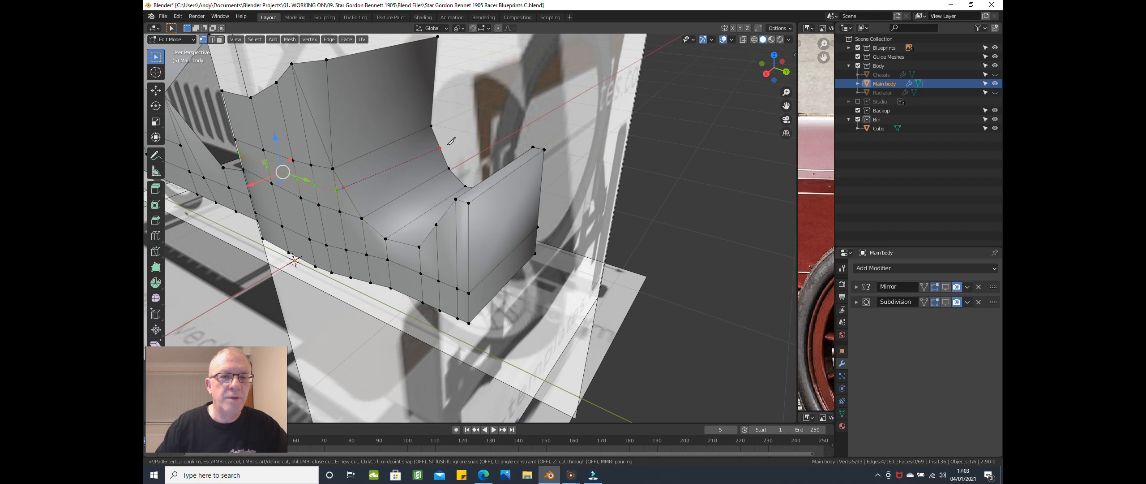
pyautogui.press('Return')
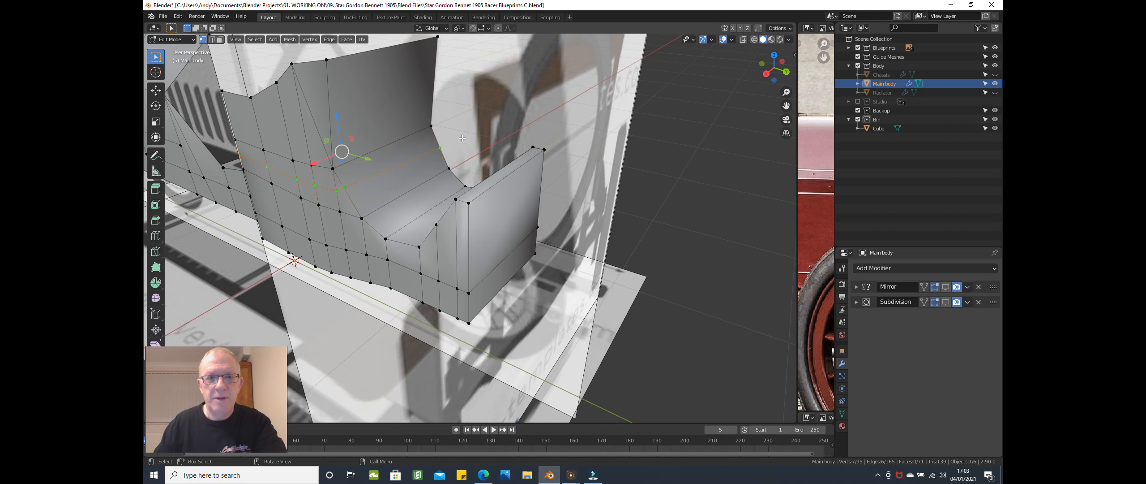
# Step: Select the new cut's outer and centreline vertices in the wireframe back view to check whether the edge is level
pyautogui.press('ctrl')
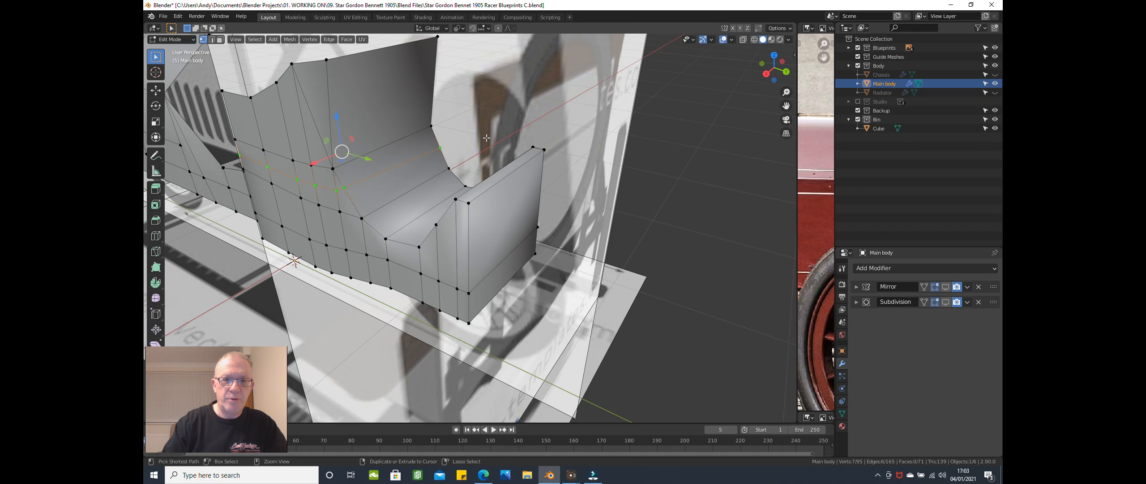
pyautogui.press('ctrl+KP_1')
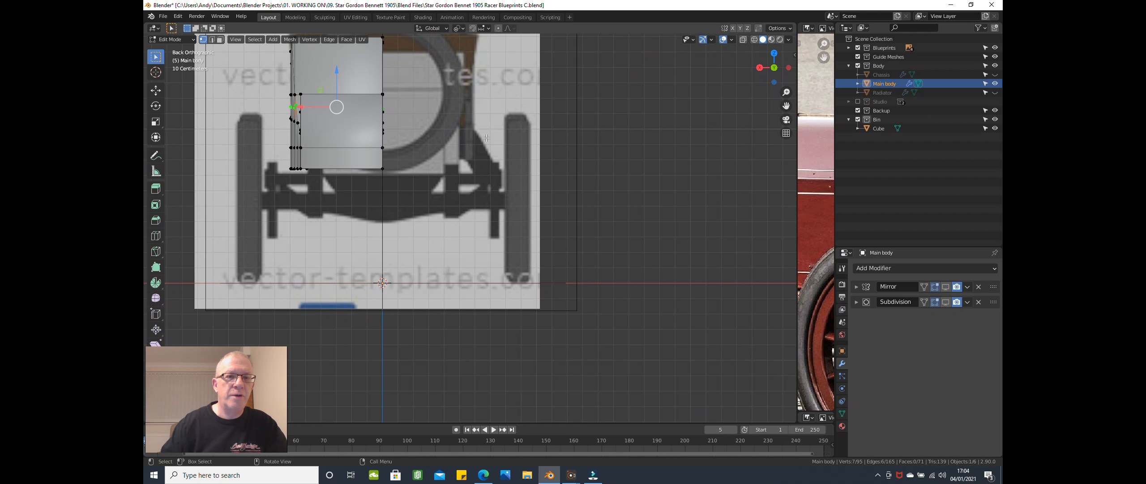
pyautogui.keyDown('shift'); pyautogui.moveTo(487, 137); pyautogui.dragTo(483, 229, button='middle'); pyautogui.keyUp('shift')
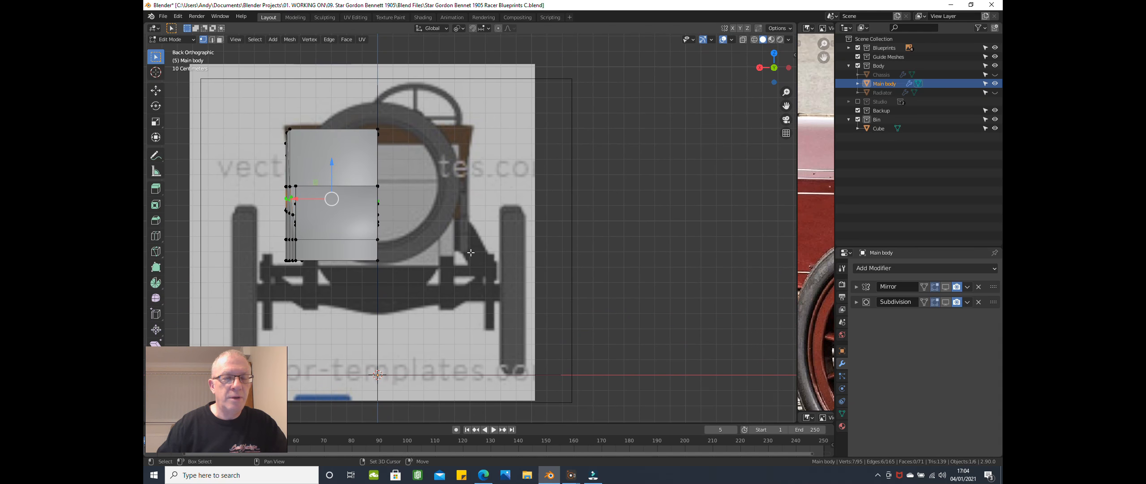
pyautogui.press('z')
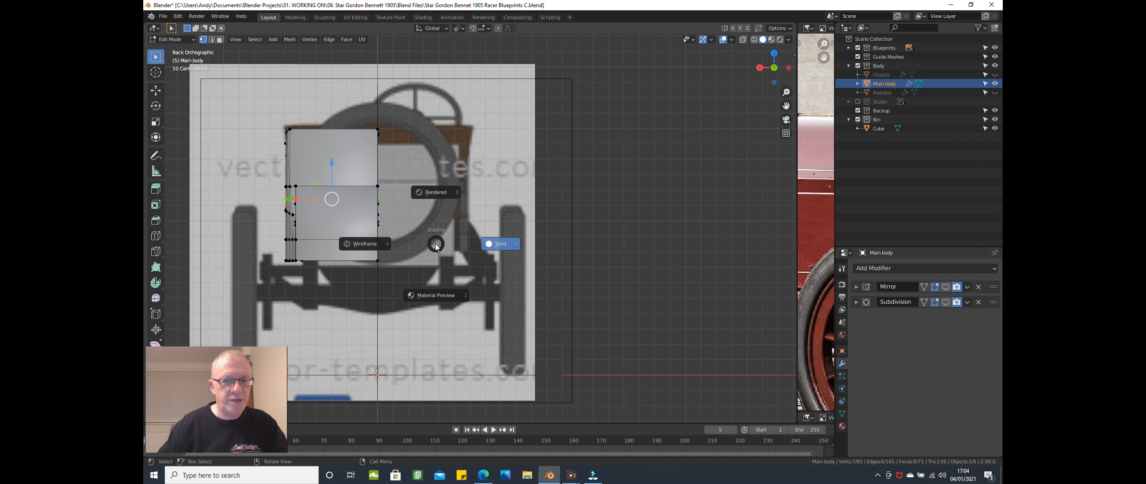
pyautogui.click(360, 245)
pyautogui.scroll(1, 360, 228)
pyautogui.scroll(2, 361, 228)
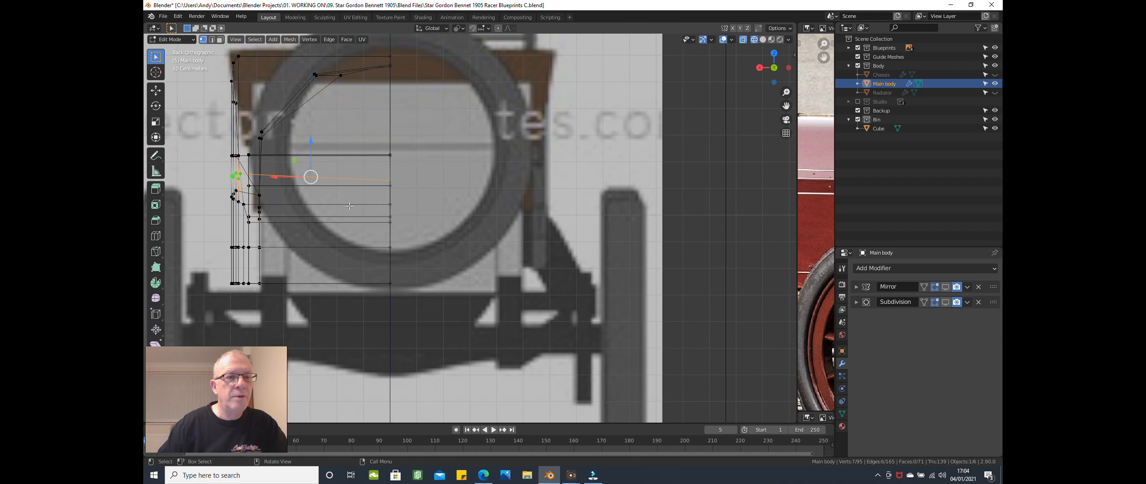
pyautogui.click(242, 174)
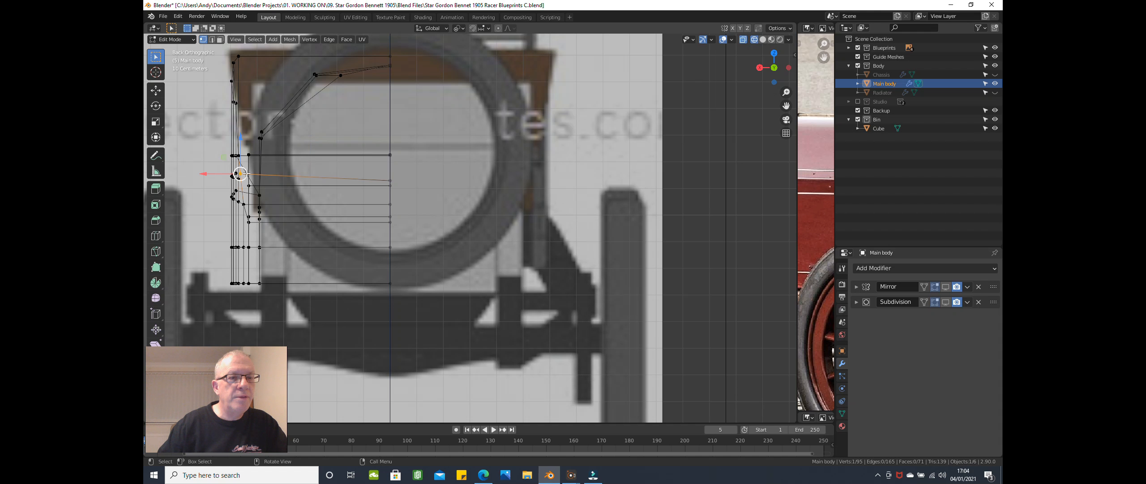
pyautogui.keyDown('shift'); pyautogui.click(395, 176); pyautogui.keyUp('shift')
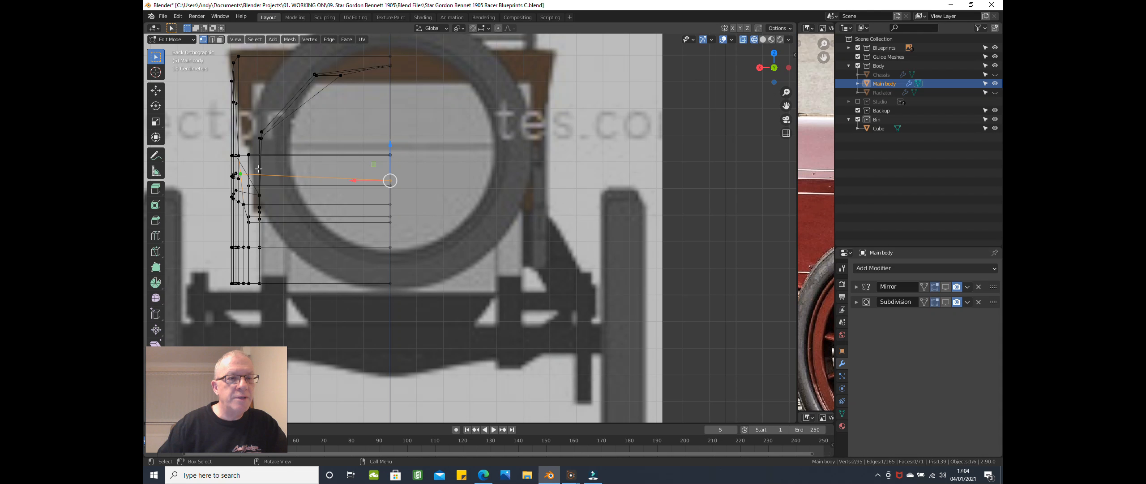
pyautogui.keyDown('shift'); pyautogui.click(242, 174); pyautogui.keyUp('shift')
pyautogui.keyDown('shift'); pyautogui.click(244, 174); pyautogui.keyUp('shift')
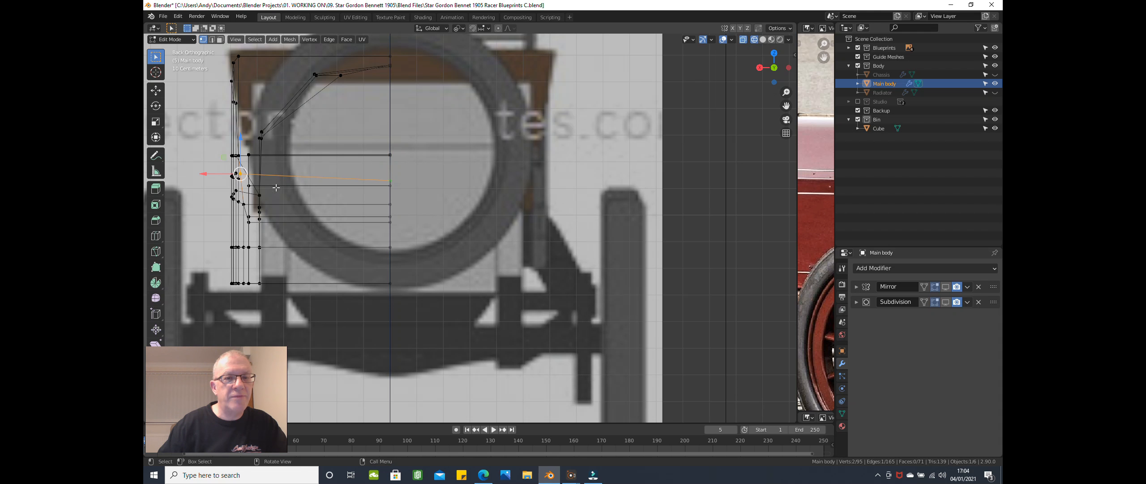
# Step: Examine the new cut's alignment at the rear cutout from the right side view, in Solid and Wireframe shading
pyautogui.moveTo(321, 243); pyautogui.dragTo(403, 265, button='middle')
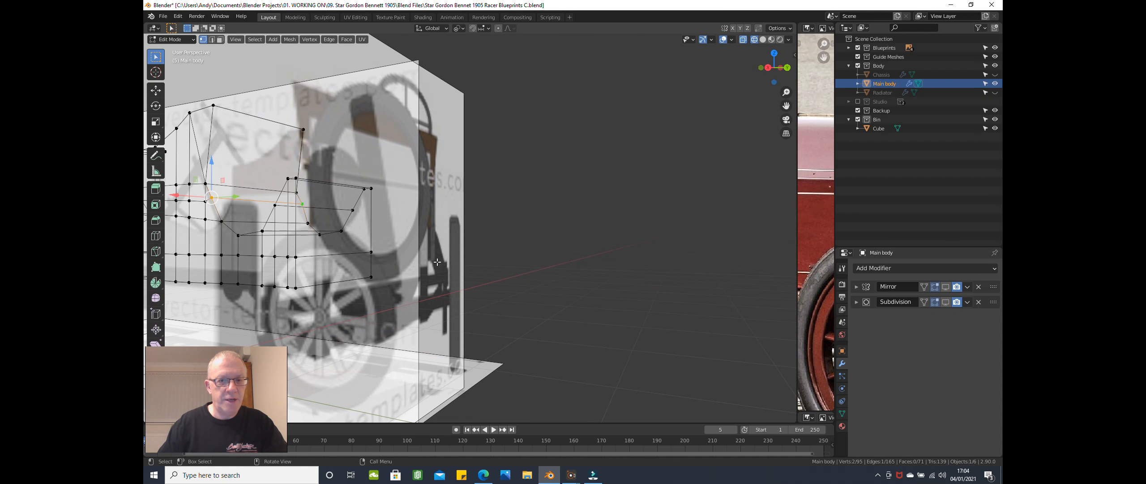
pyautogui.press('z')
pyautogui.click(454, 260)
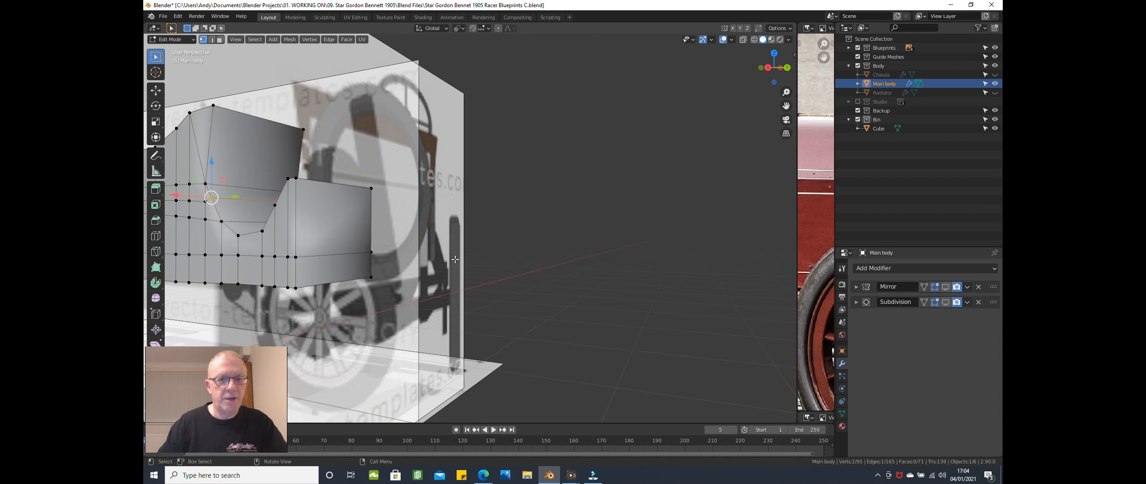
pyautogui.press('KP_3')
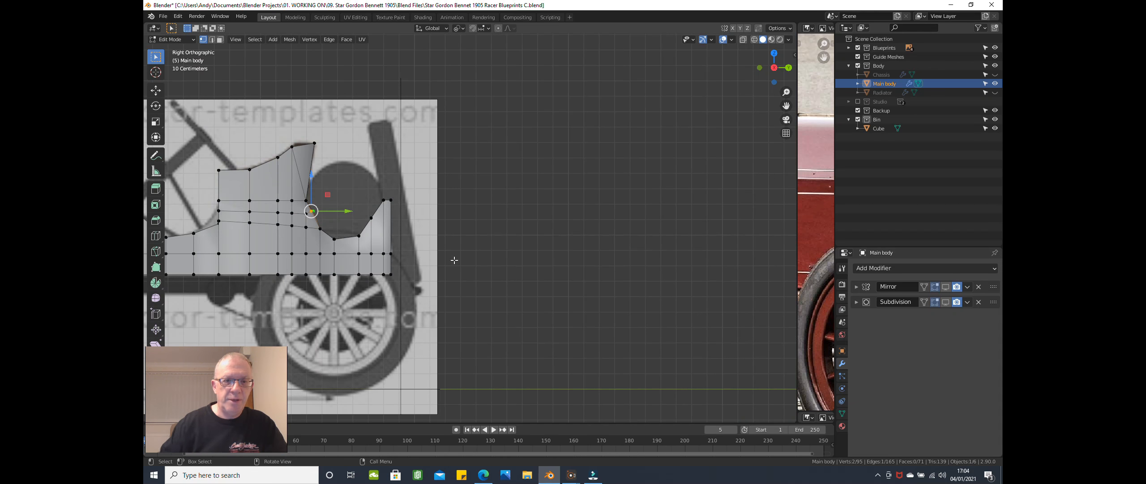
pyautogui.scroll(2, 274, 255)
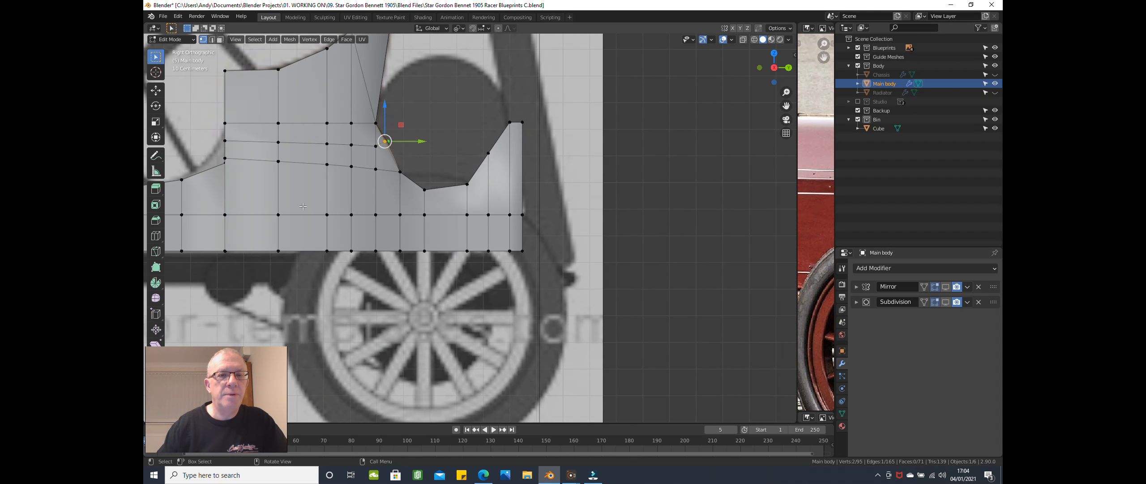
pyautogui.scroll(1, 304, 203)
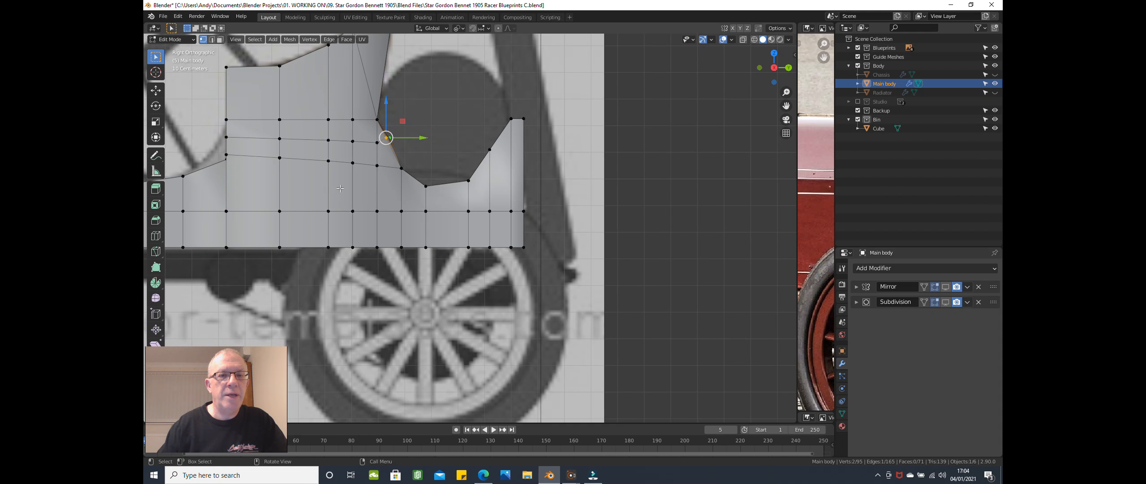
pyautogui.keyDown('shift'); pyautogui.scroll(1, 304, 203); pyautogui.keyUp('shift')
pyautogui.press('z')
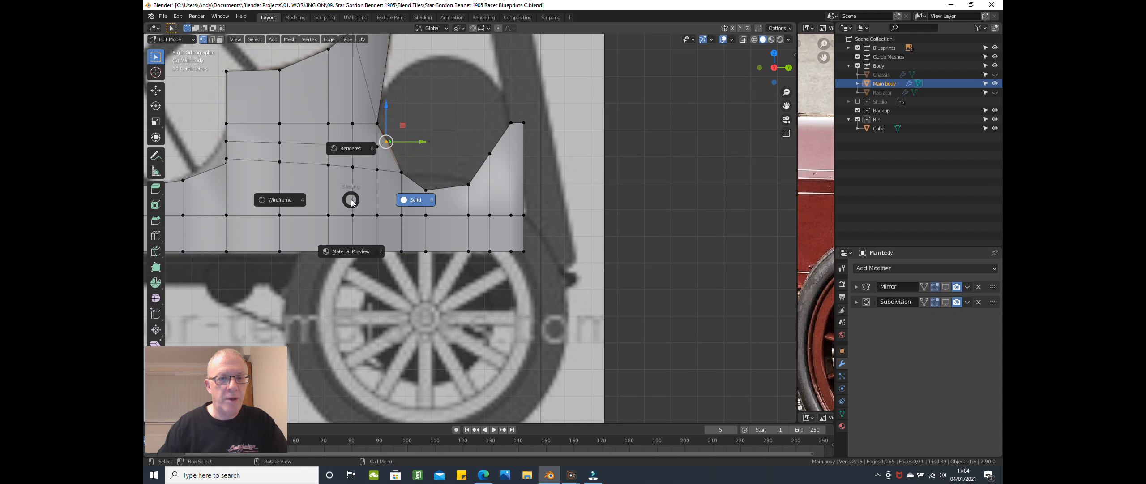
pyautogui.press('4')
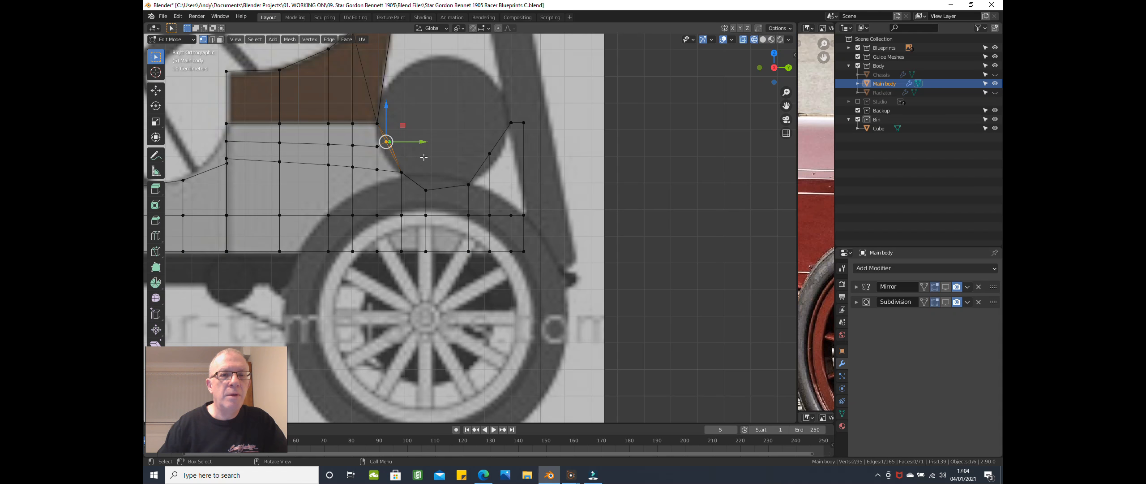
# Step: Add the neighbouring side-panel loop-end vertex to the selected cut vertices and scale all three to 0 along Y to align them
pyautogui.scroll(2, 423, 154)
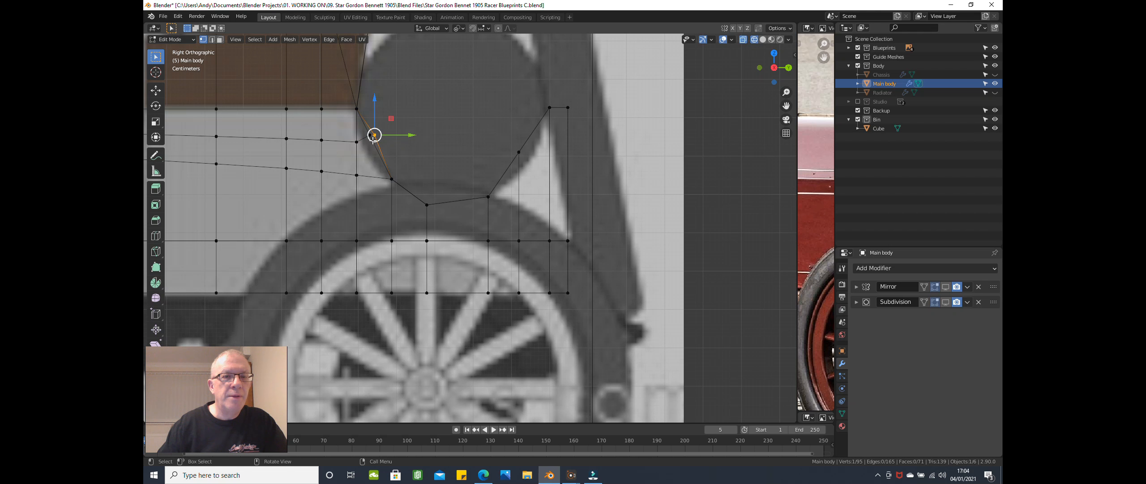
pyautogui.moveTo(377, 146); pyautogui.dragTo(387, 178, button='middle')
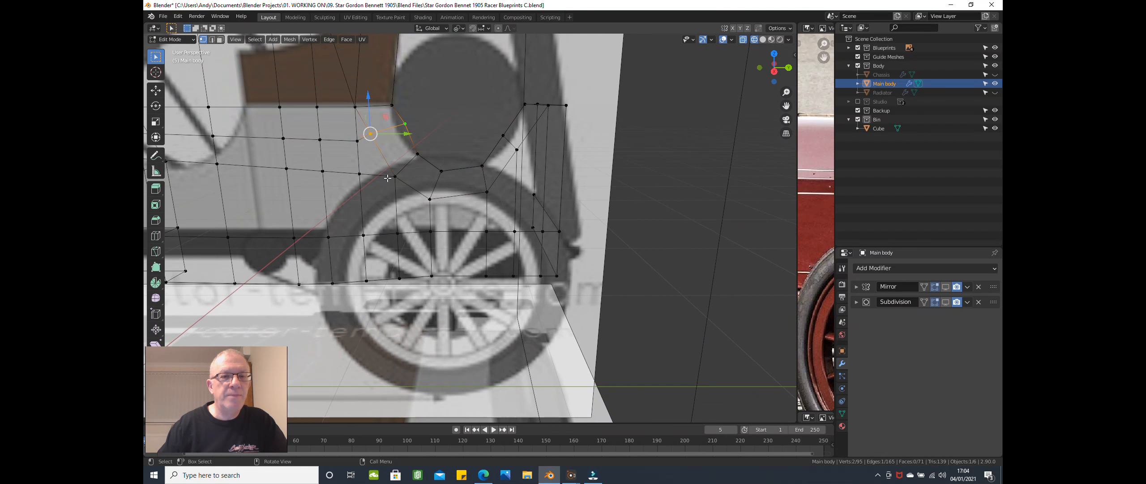
pyautogui.keyDown('shift'); pyautogui.click(357, 144); pyautogui.keyUp('shift')
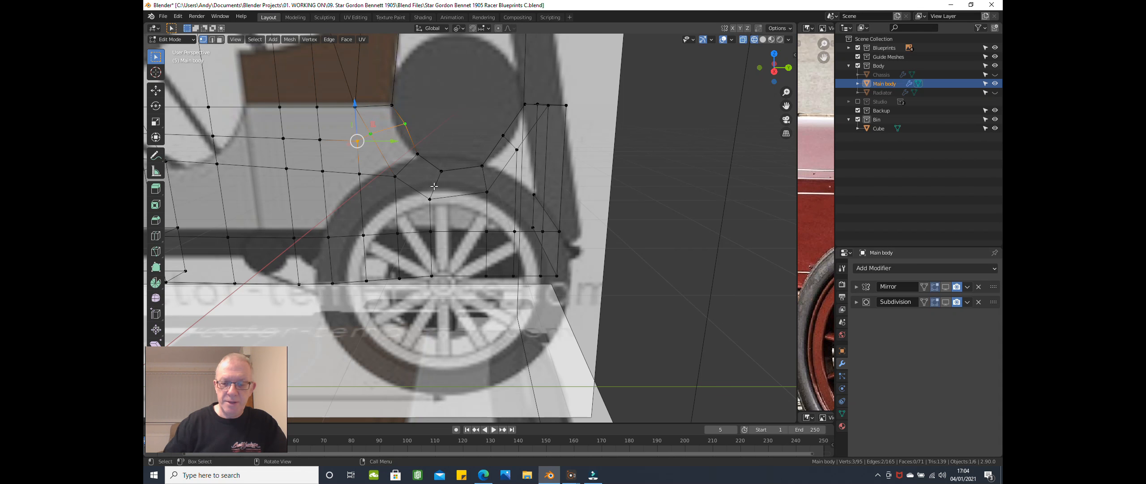
pyautogui.press('KP_3')
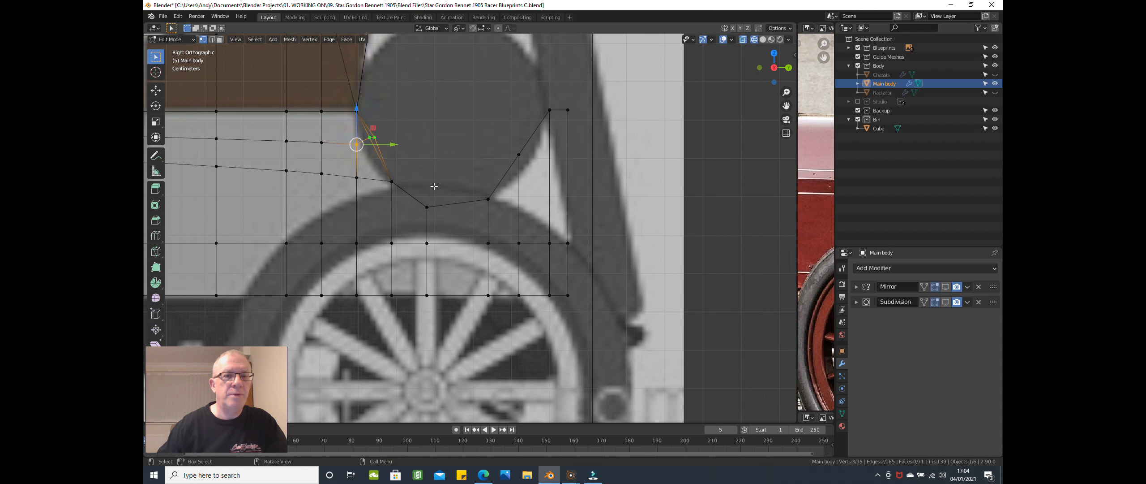
pyautogui.scroll(1, 268, 202)
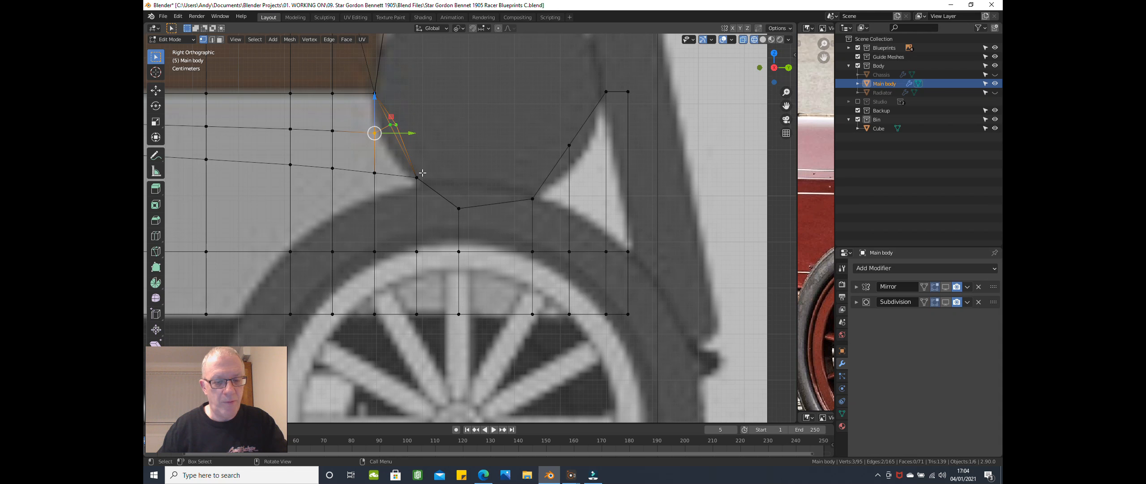
pyautogui.press('s')
pyautogui.press('y')
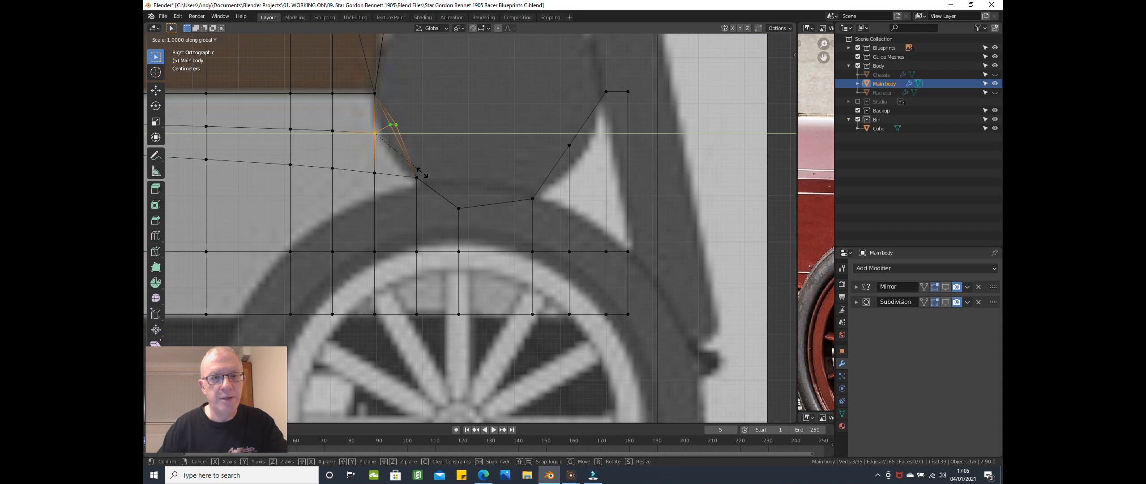
pyautogui.rightClick(423, 173)
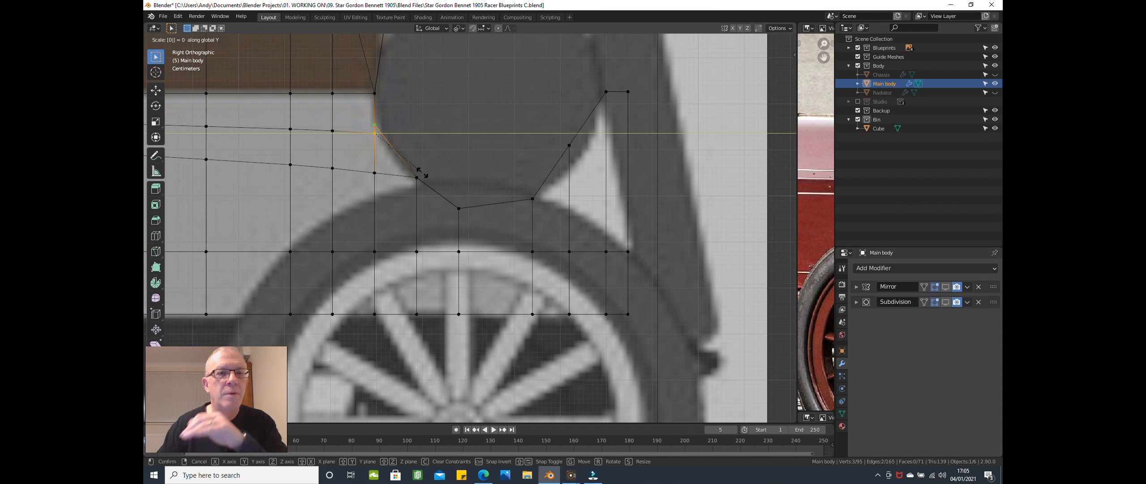
# Step: Merge the cut's outer vertex into the adjacent side-panel loop-end vertex using At Last
pyautogui.moveTo(408, 173); pyautogui.dragTo(373, 203, button='middle')
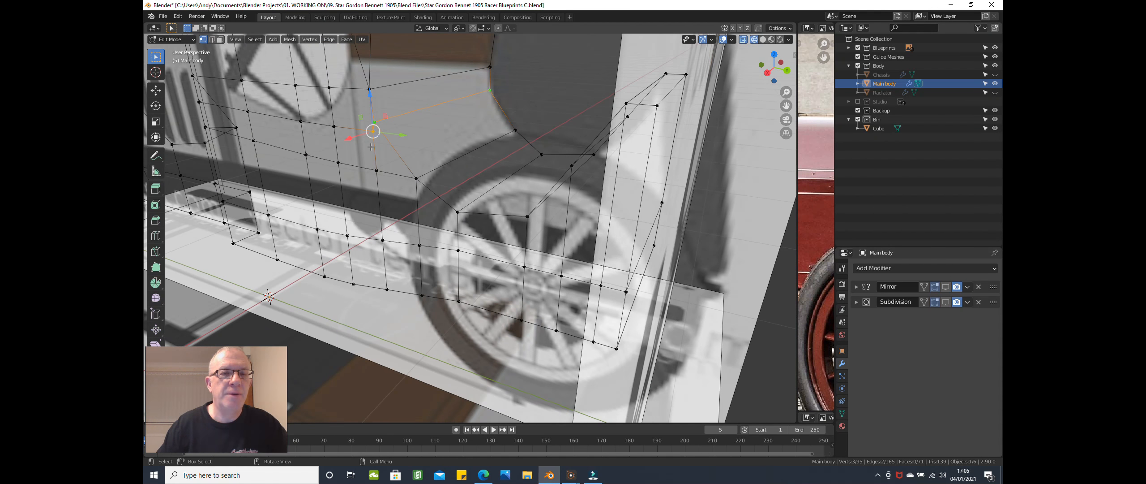
pyautogui.scroll(1, 376, 130)
pyautogui.click(380, 121)
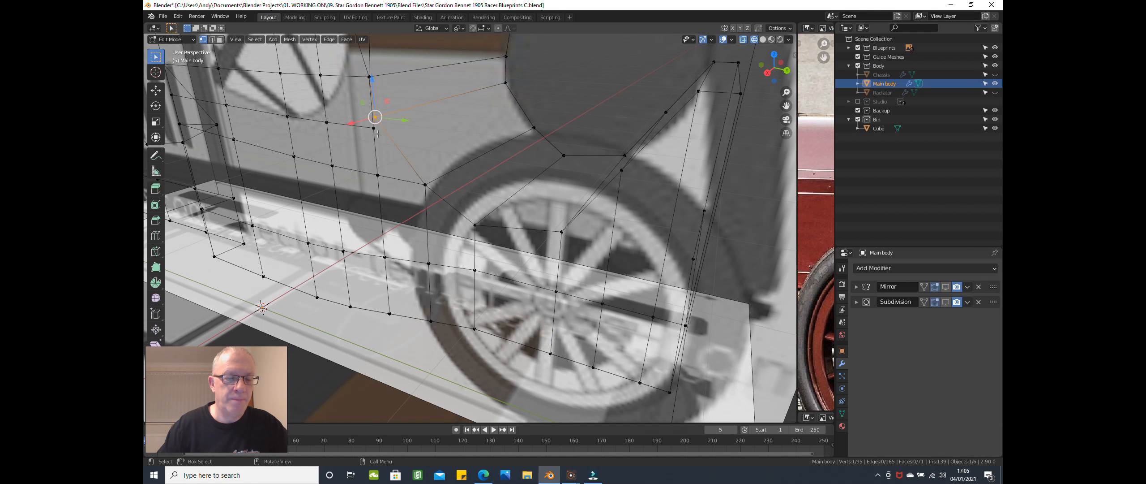
pyautogui.keyDown('shift'); pyautogui.click(375, 128); pyautogui.keyUp('shift')
pyautogui.press('m')
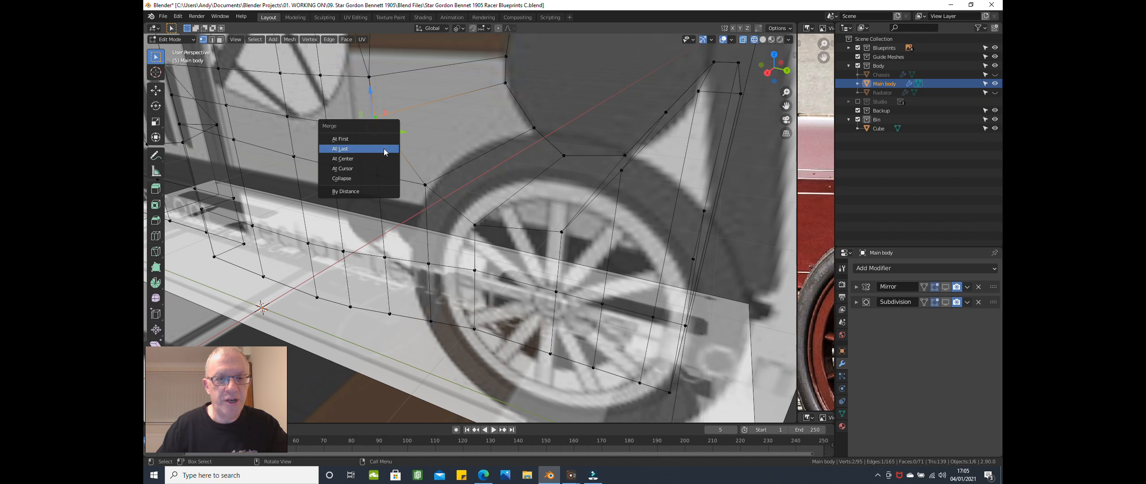
pyautogui.click(383, 149)
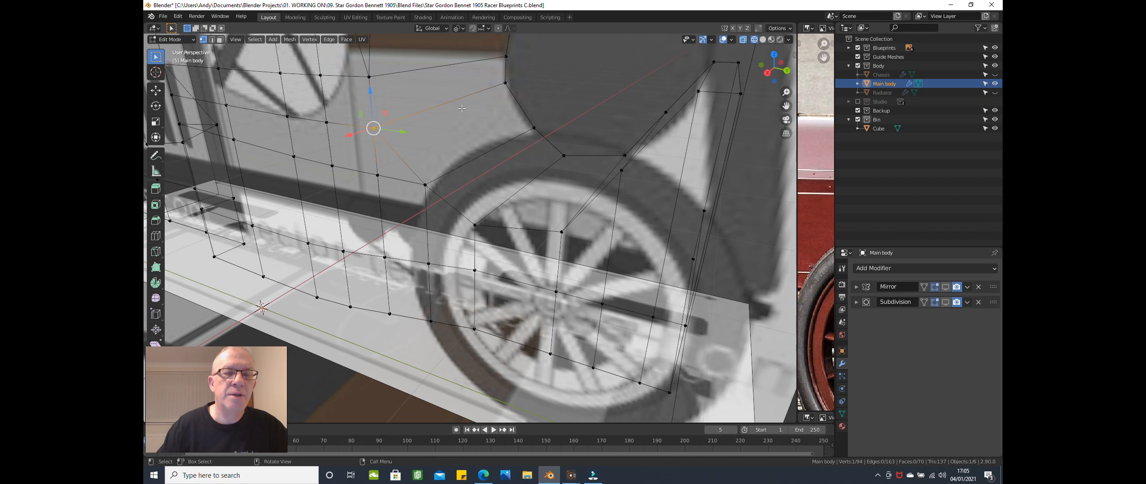
# Step: Select the cut's centreline vertex and the merged outer vertex, and scale them to 0 along Z to level the edge
pyautogui.click(493, 96)
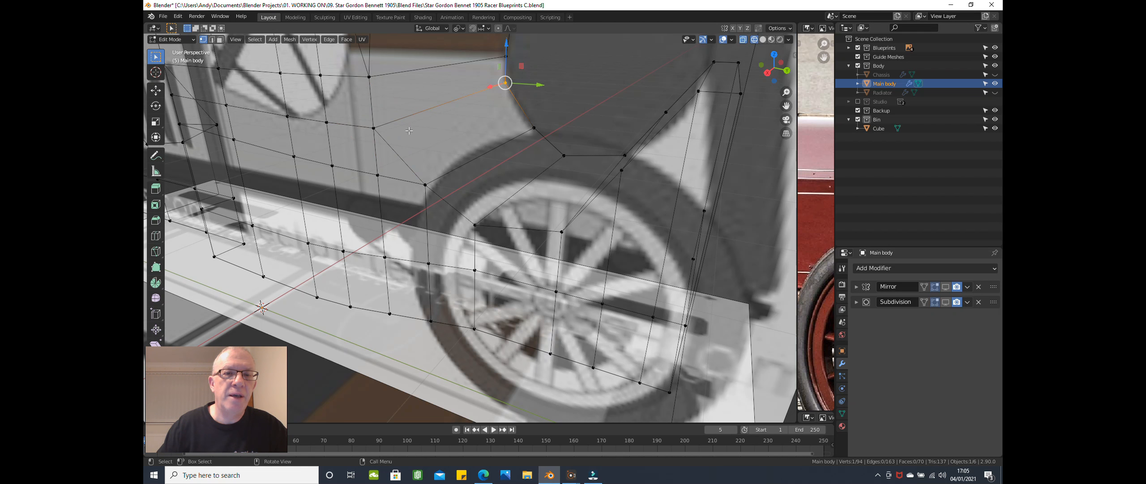
pyautogui.keyDown('shift'); pyautogui.click(385, 130); pyautogui.keyUp('shift')
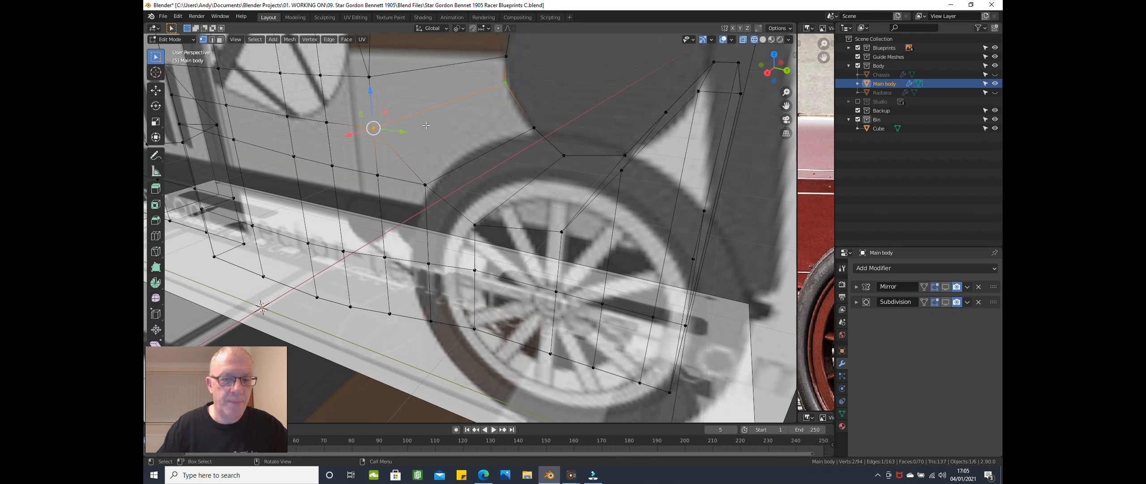
pyautogui.press('s')
pyautogui.press('z')
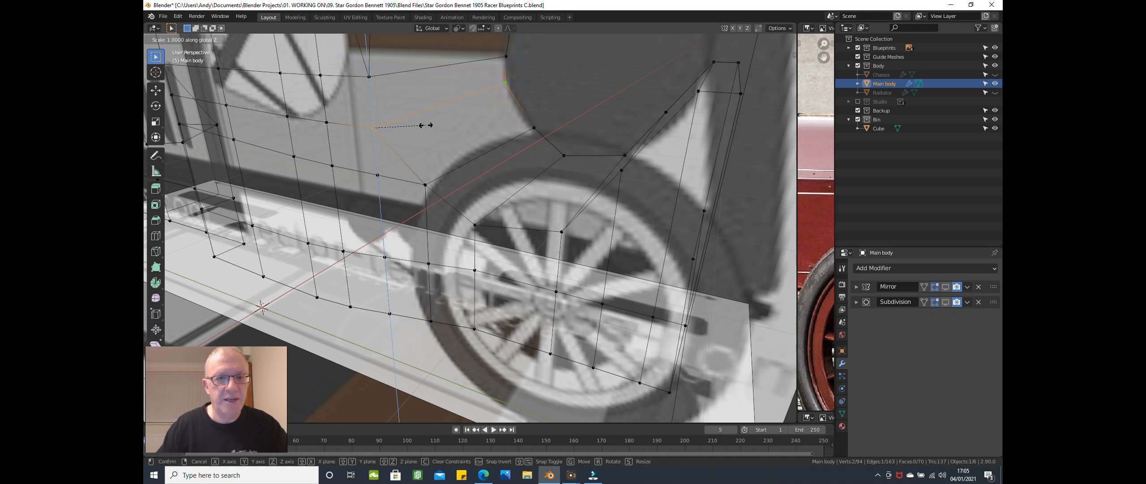
pyautogui.press('0')
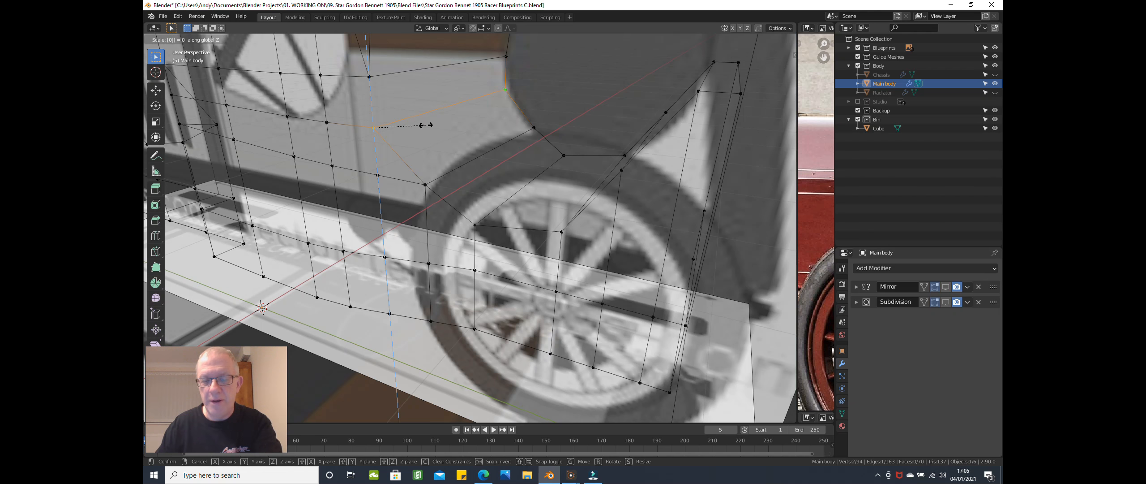
pyautogui.press('Return')
# Step: Select the next vertex pair down the rear cutout's front edge and shift it slightly forward along Y to fit the blueprint's circular outline
pyautogui.press('KP_3')
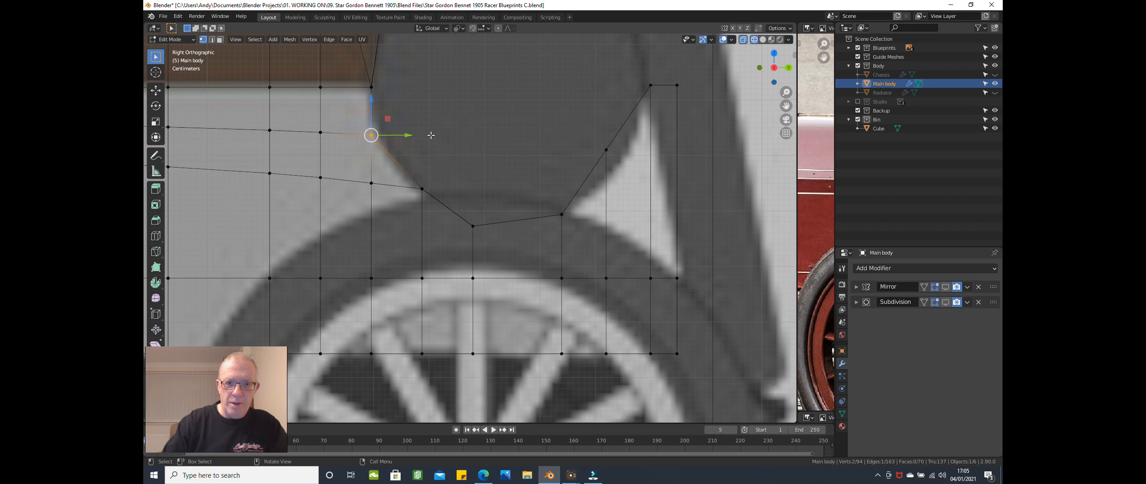
pyautogui.keyDown('shift'); pyautogui.moveTo(431, 136); pyautogui.dragTo(438, 118, button='middle'); pyautogui.keyUp('shift')
pyautogui.scroll(2, 436, 143)
pyautogui.click(435, 145)
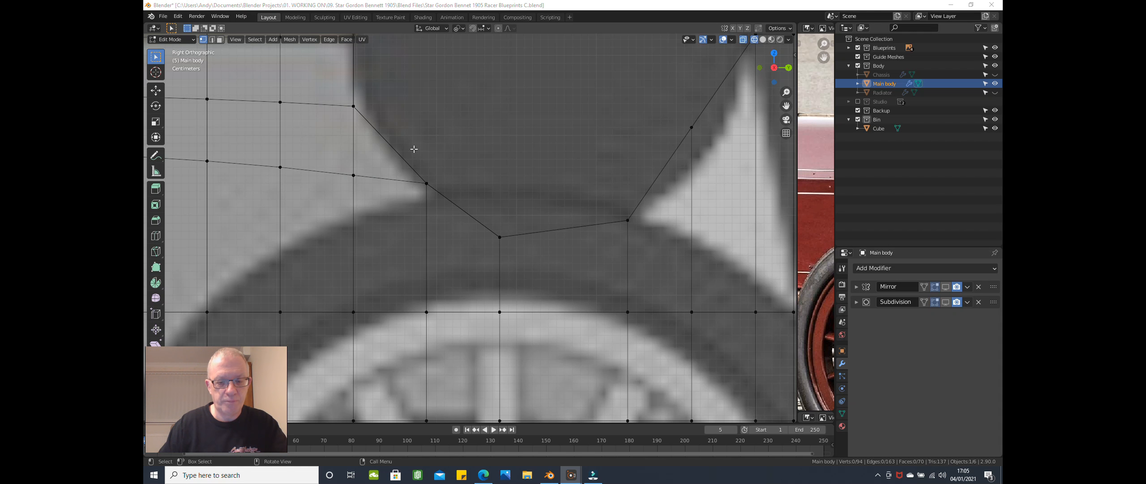
pyautogui.click(414, 149)
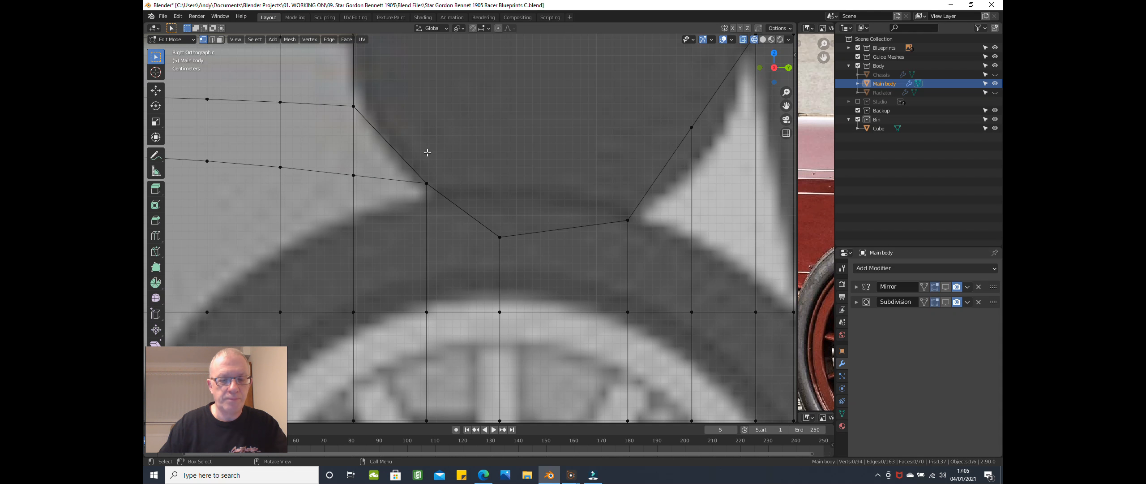
pyautogui.moveTo(414, 163); pyautogui.dragTo(455, 177)
pyautogui.scroll(-3, 364, 100)
pyautogui.press('capslock')
pyautogui.moveTo(377, 107); pyautogui.dragTo(388, 106, button='middle')
pyautogui.press('capslock')
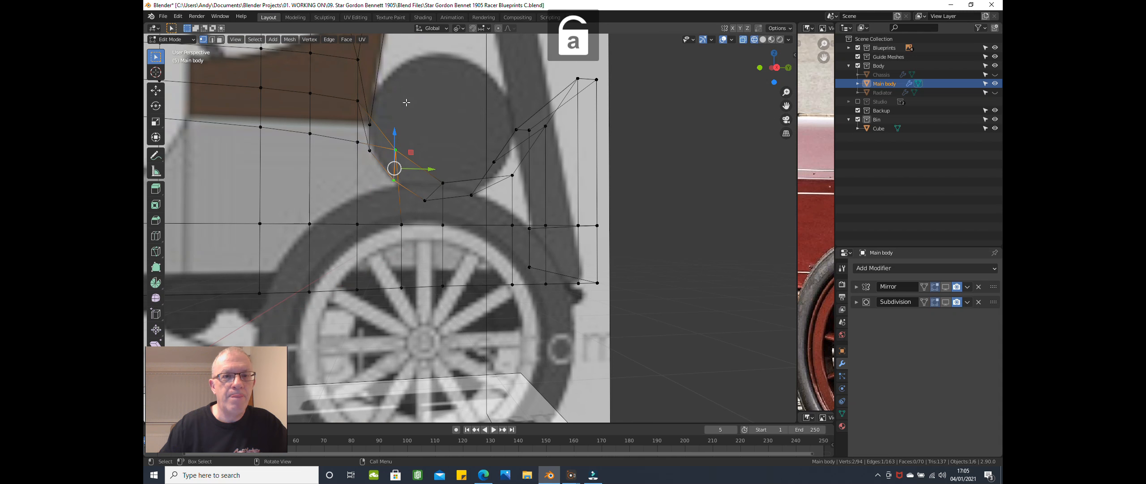
pyautogui.hotkey('alt', 'a')
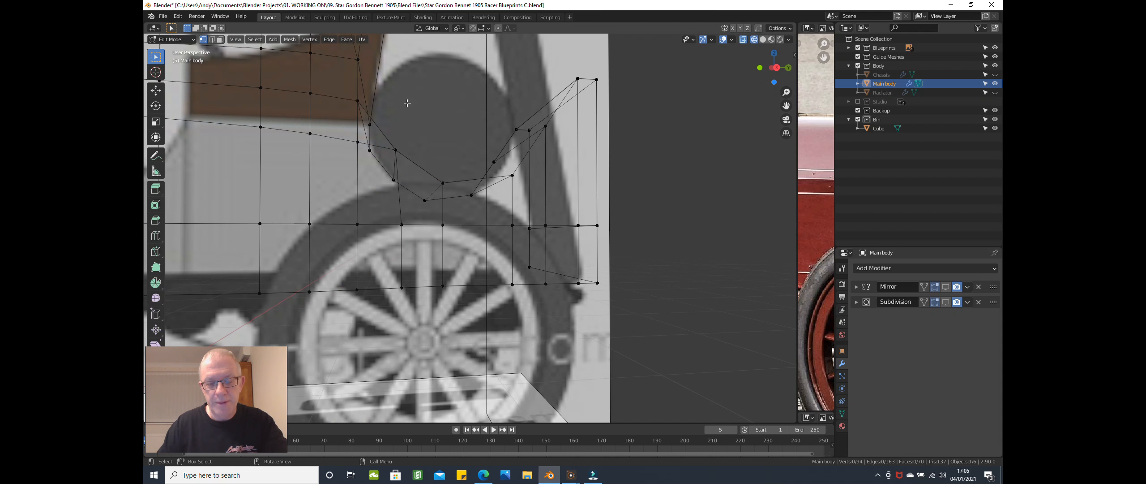
# Step: Box-select the levelled cut's end vertices at the cutout and move them slightly rearward along Y onto the circular outline
pyautogui.press('KP_3')
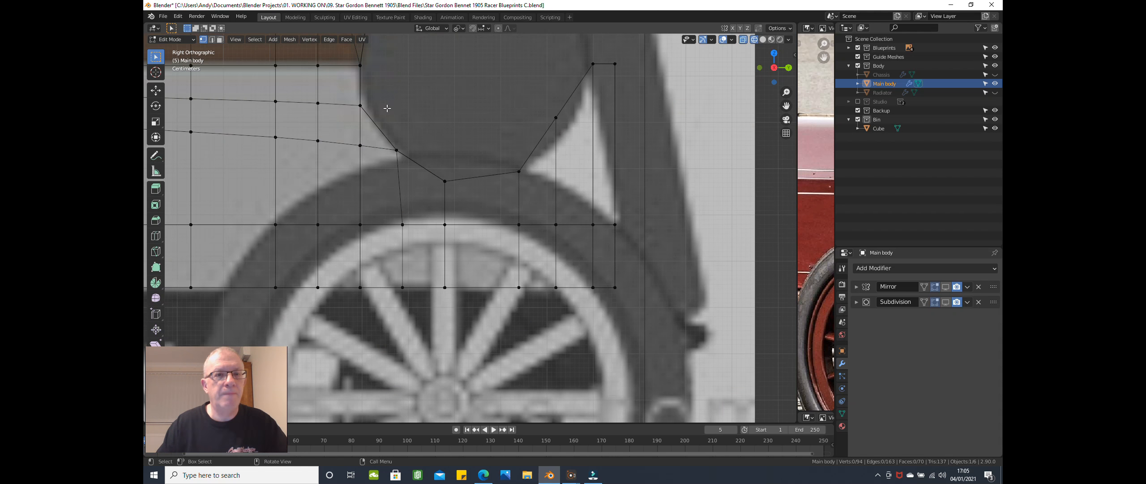
pyautogui.press('b')
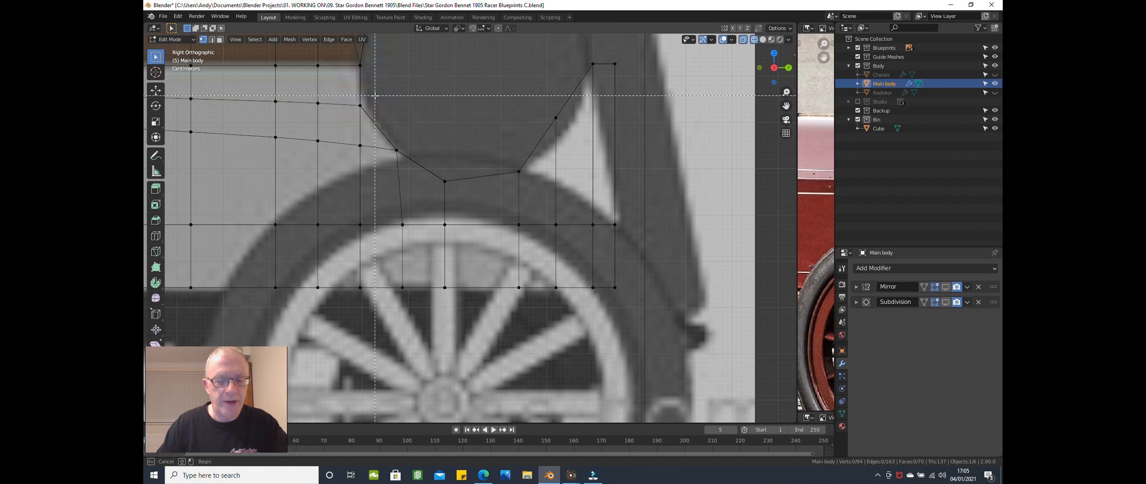
pyautogui.moveTo(343, 97); pyautogui.dragTo(394, 115)
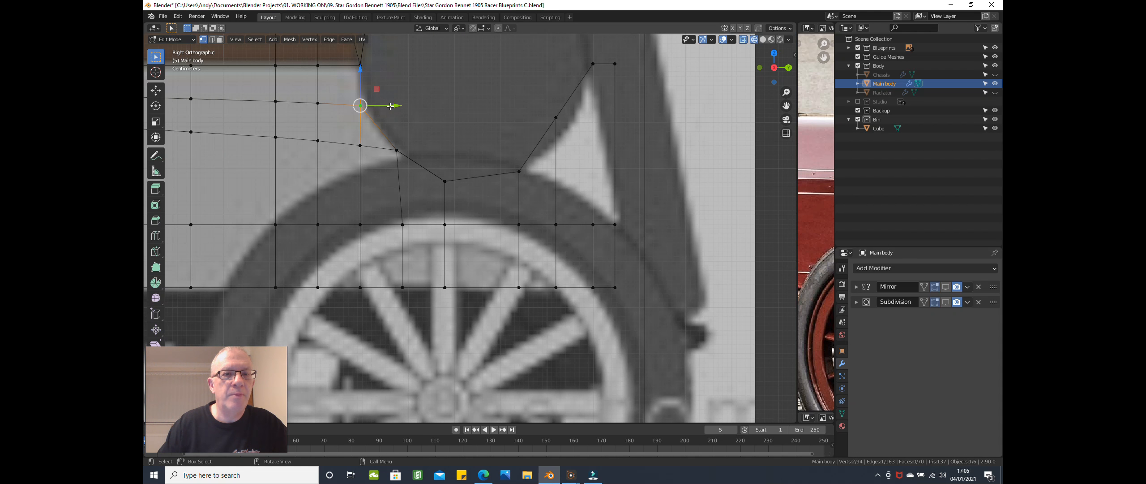
pyautogui.press('g')
pyautogui.press('y')
pyautogui.click(393, 107)
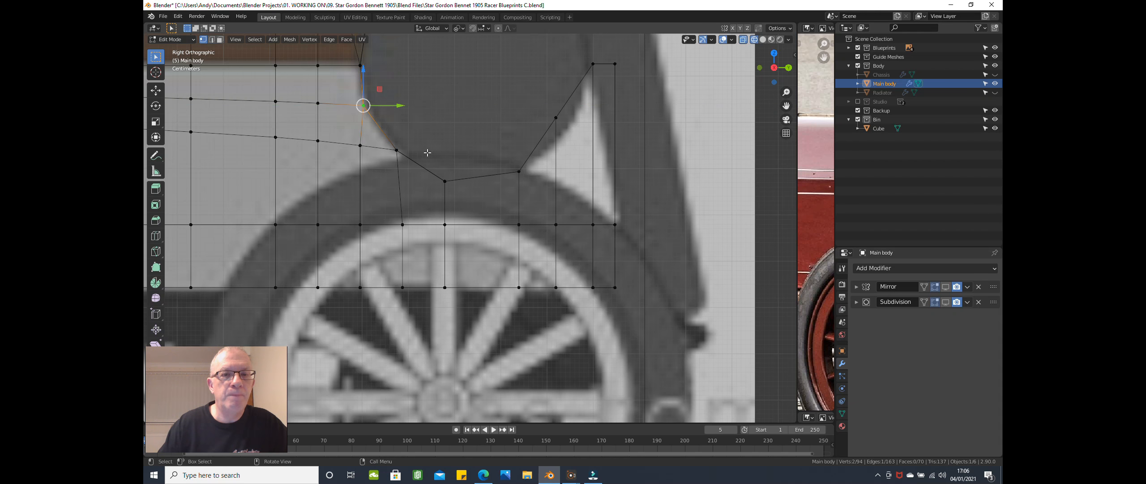
pyautogui.scroll(2, 432, 148)
pyautogui.scroll(-2, 434, 145)
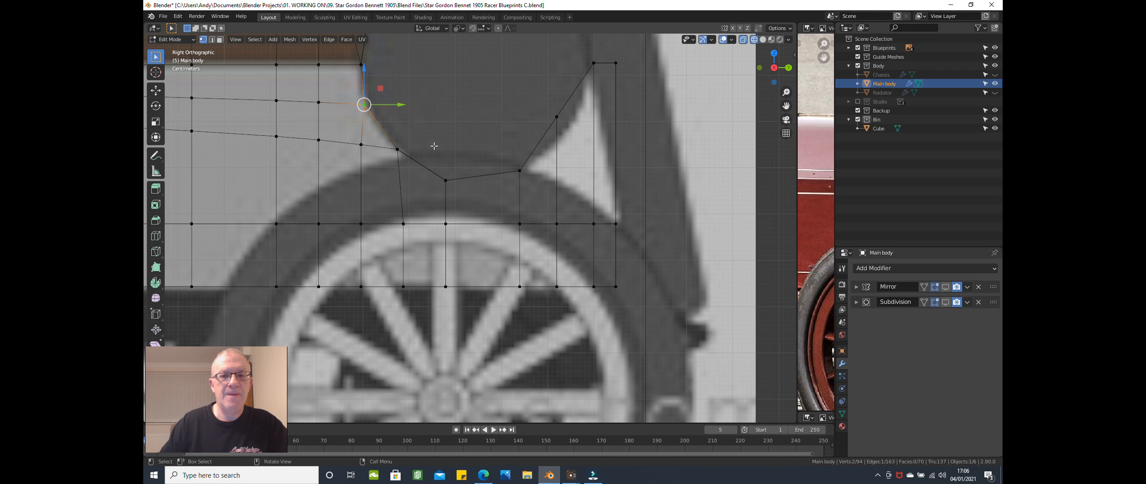
# Step: Select the middle vertices on the cutout's rear slope and lower them along Z onto the circular blueprint outline
pyautogui.click(524, 90)
pyautogui.moveTo(523, 90); pyautogui.dragTo(592, 119)
pyautogui.hotkey('ctrl', 'z')
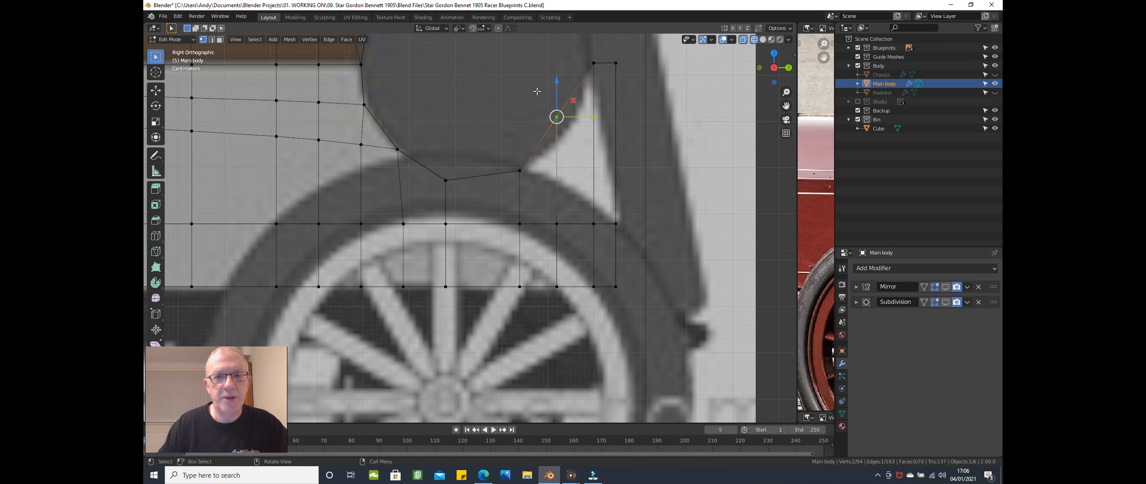
pyautogui.moveTo(558, 90); pyautogui.dragTo(560, 119)
pyautogui.click(505, 131)
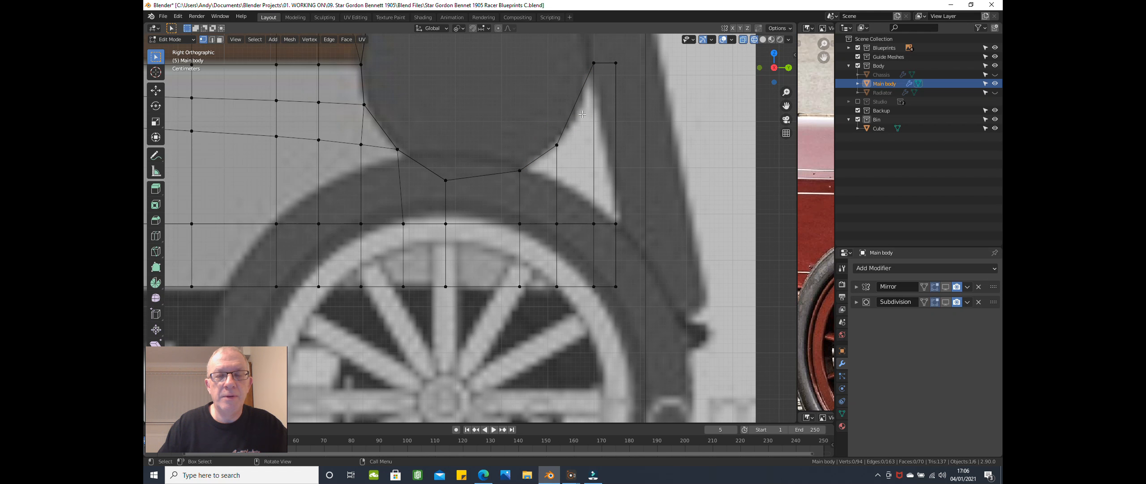
# Step: Select the two vertices spanning the upper edge of the cutout's rear slope and subdivide the edge between them
pyautogui.hotkey('ctrl', 'r')
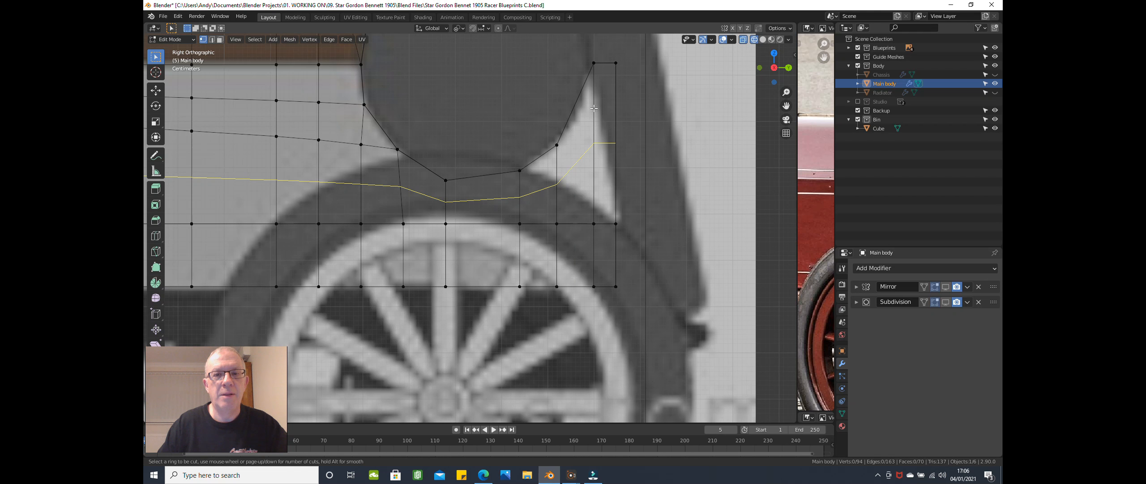
pyautogui.press('Escape')
pyautogui.moveTo(550, 103); pyautogui.dragTo(544, 132, button='middle')
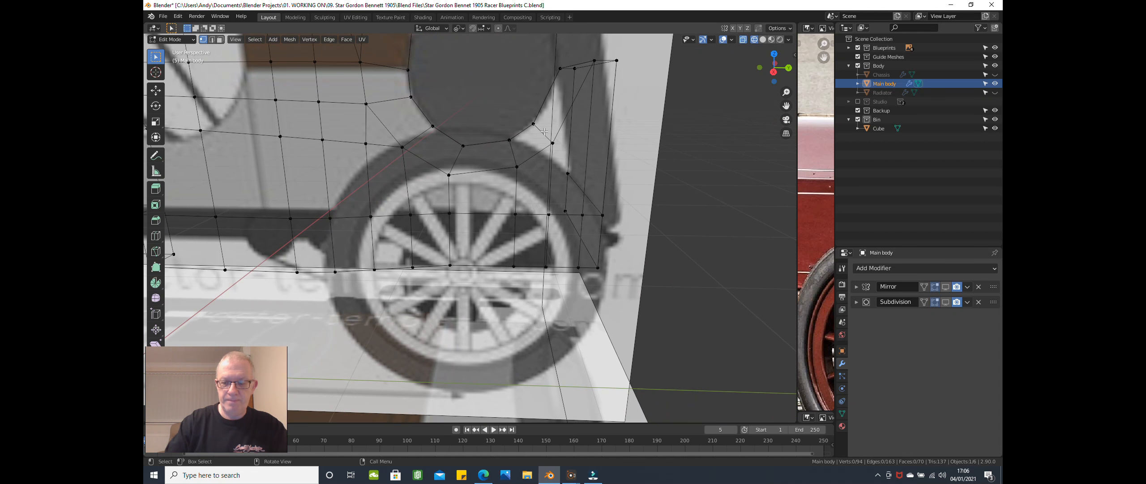
pyautogui.scroll(2, 544, 131)
pyautogui.keyDown('shift'); pyautogui.moveTo(527, 145); pyautogui.dragTo(507, 171, button='middle'); pyautogui.keyUp('shift')
pyautogui.click(550, 168)
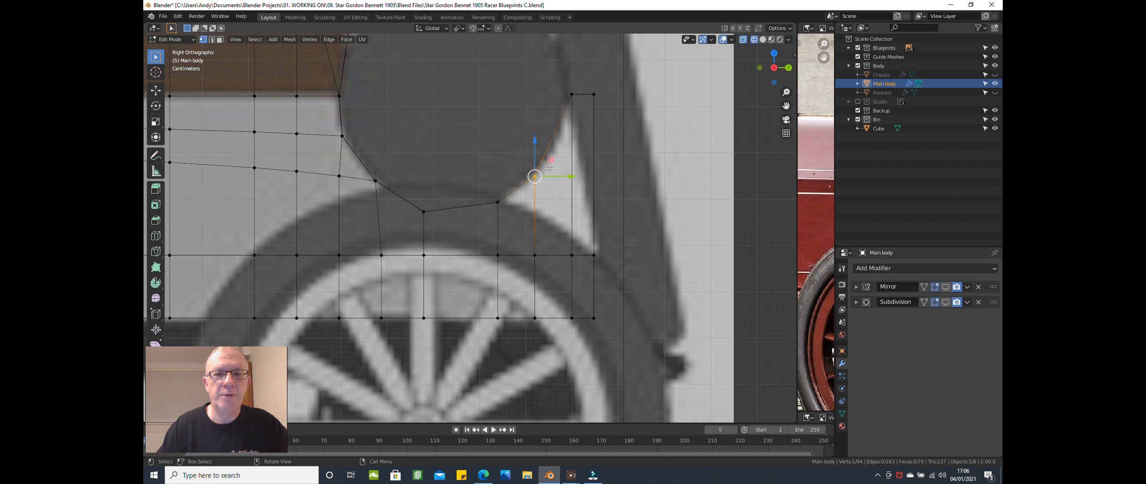
pyautogui.keyDown('shift'); pyautogui.click(573, 97); pyautogui.keyUp('shift')
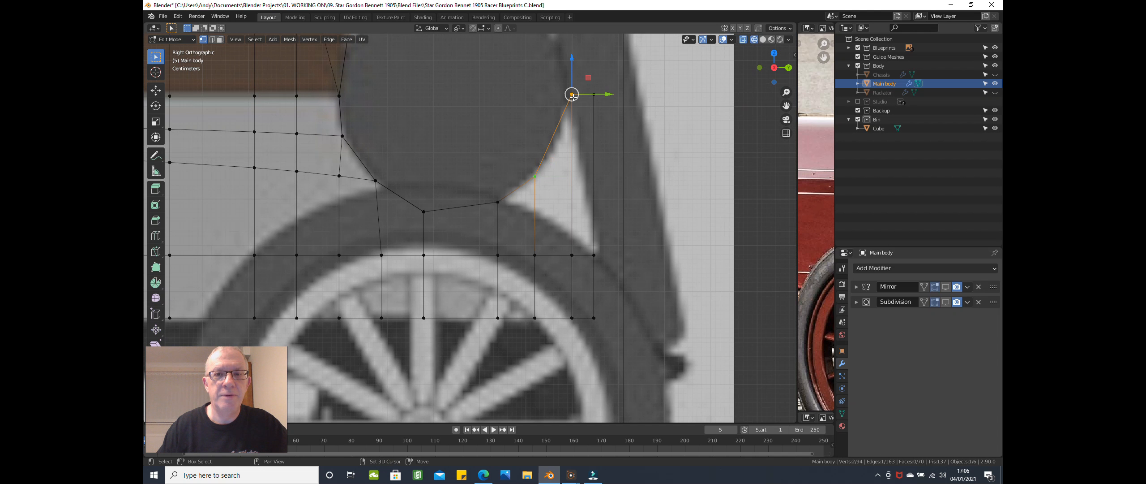
pyautogui.rightClick(478, 97)
pyautogui.moveTo(477, 96)
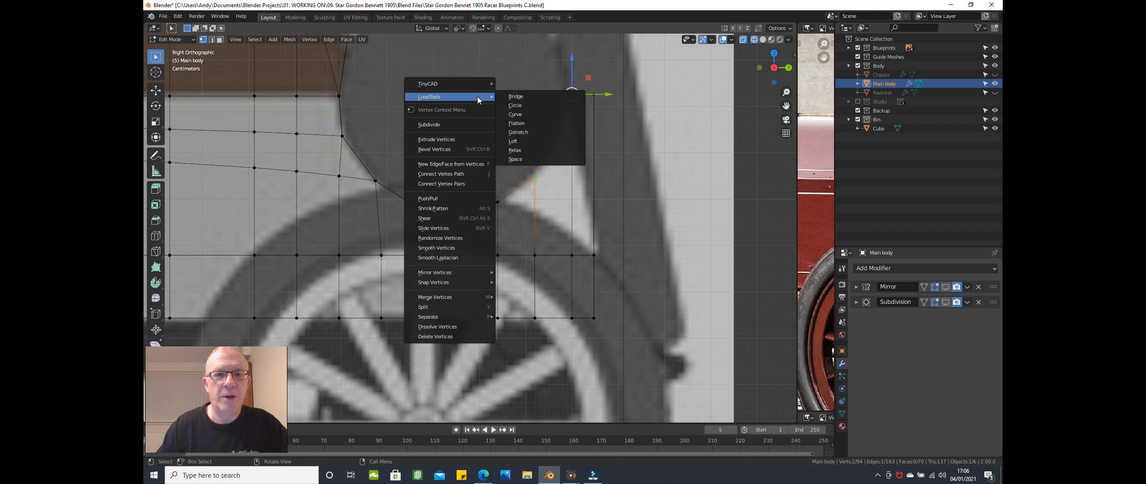
pyautogui.click(464, 124)
# Step: Select the new midpoint vertex and move it about 0.019 m rearward along Y onto the circular blueprint outline
pyautogui.click(555, 140)
pyautogui.press('g')
pyautogui.press('y')
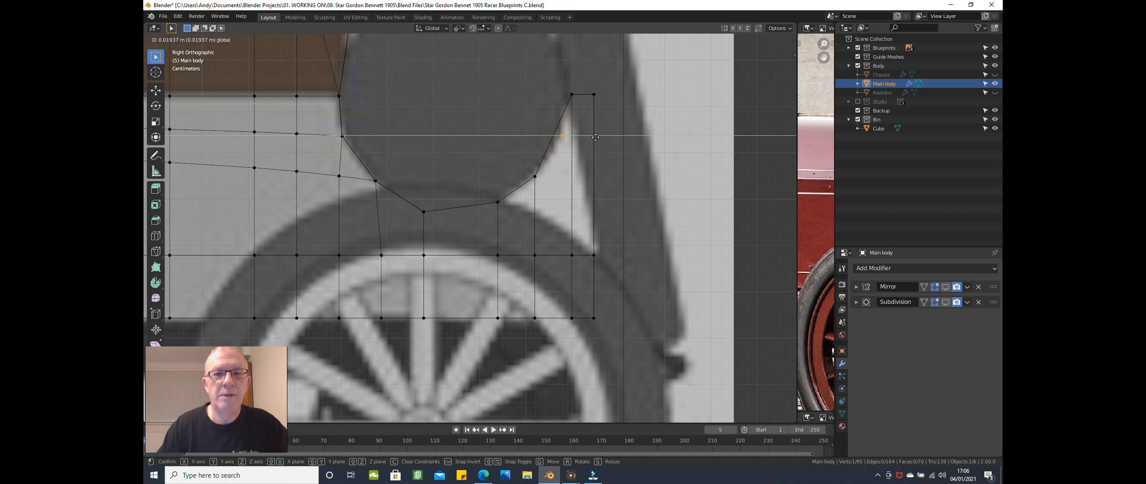
pyautogui.click(596, 137)
# Step: Subdivide the matching inner edge of the rear cutout and connect its midpoint to the outer midpoint with an edge
pyautogui.moveTo(578, 132); pyautogui.dragTo(585, 141, button='middle')
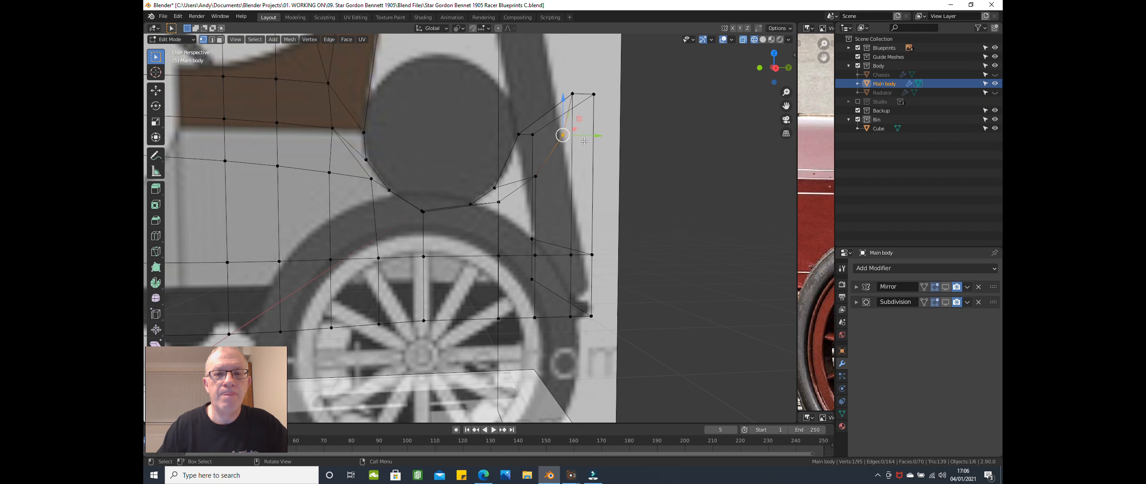
pyautogui.click(493, 184)
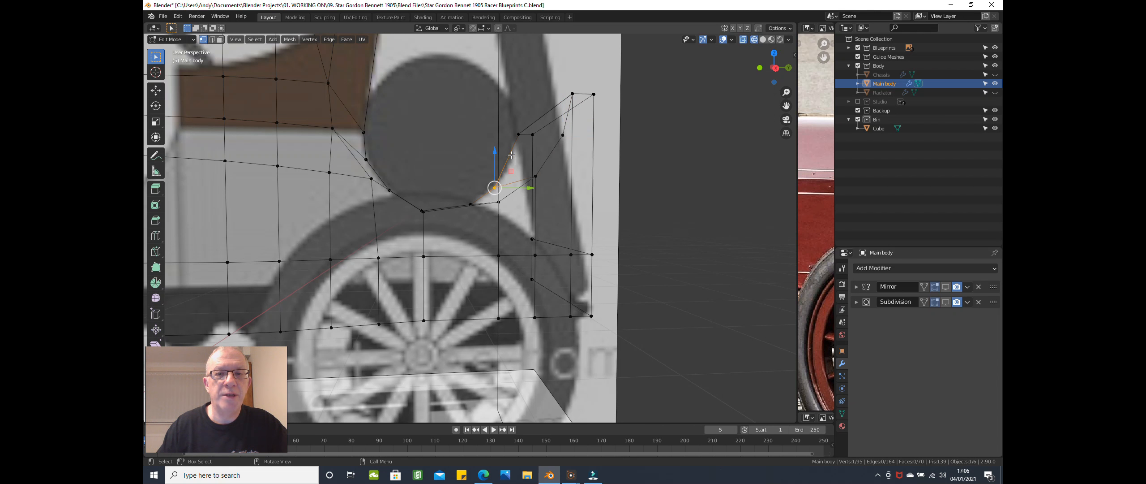
pyautogui.keyDown('shift'); pyautogui.click(517, 135); pyautogui.keyUp('shift')
pyautogui.rightClick(514, 161)
pyautogui.click(515, 161)
pyautogui.click(519, 134)
pyautogui.keyDown('shift'); pyautogui.click(563, 135); pyautogui.keyUp('shift')
pyautogui.press('f')
# Step: Scale the new connecting edge to 0 along Y to line up its two vertices in side view
pyautogui.press('KP_3')
pyautogui.scroll(3, 582, 130)
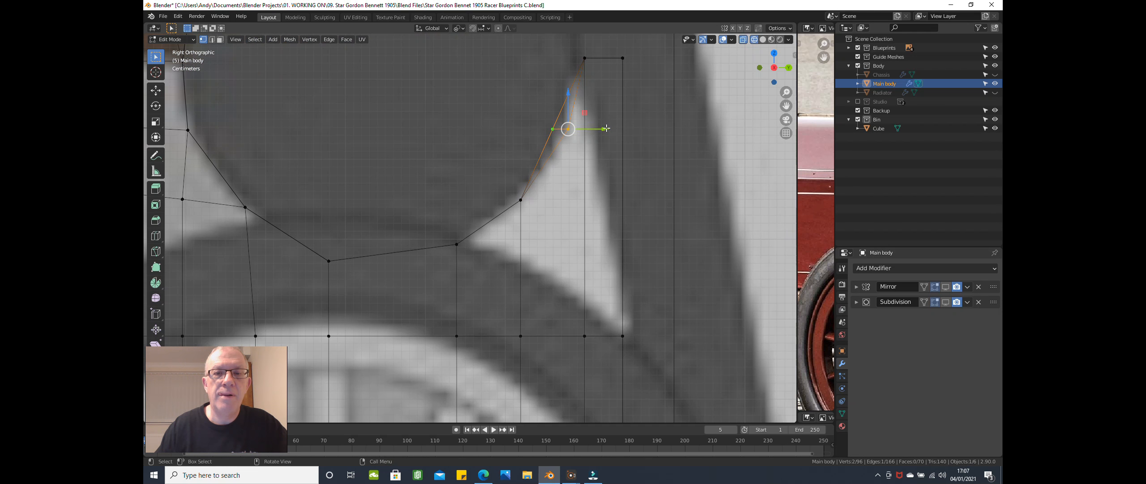
pyautogui.scroll(1, 607, 128)
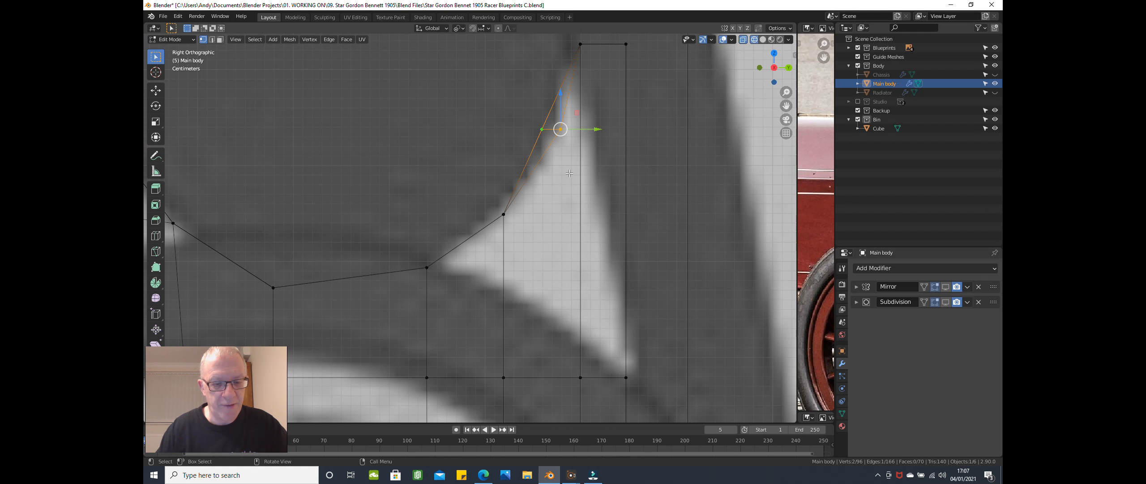
pyautogui.press('s')
pyautogui.press('y')
pyautogui.press('0')
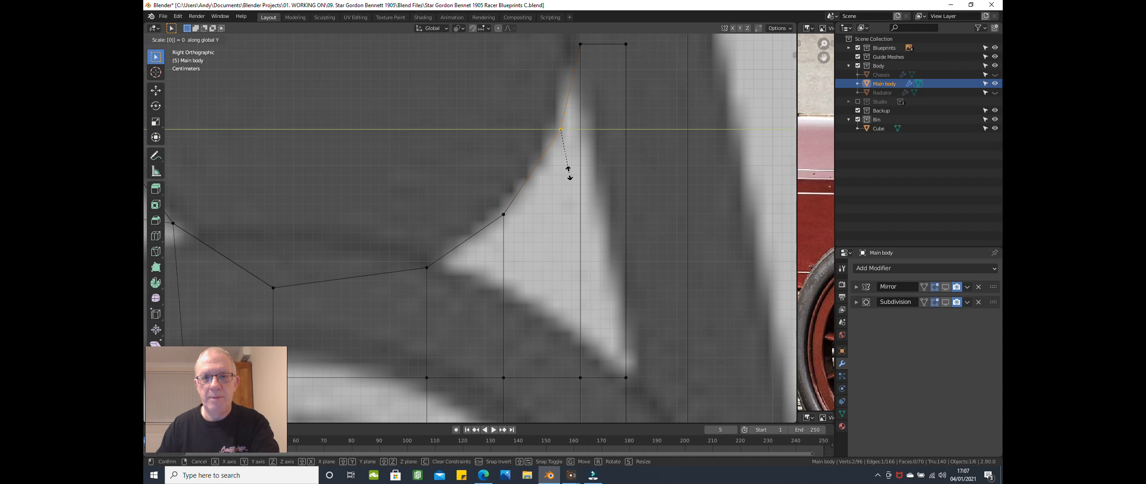
pyautogui.press('Return')
# Step: Switch the viewport to solid shading and examine the rear cutout's surface from an angle and from the side
pyautogui.scroll(-2, 569, 174)
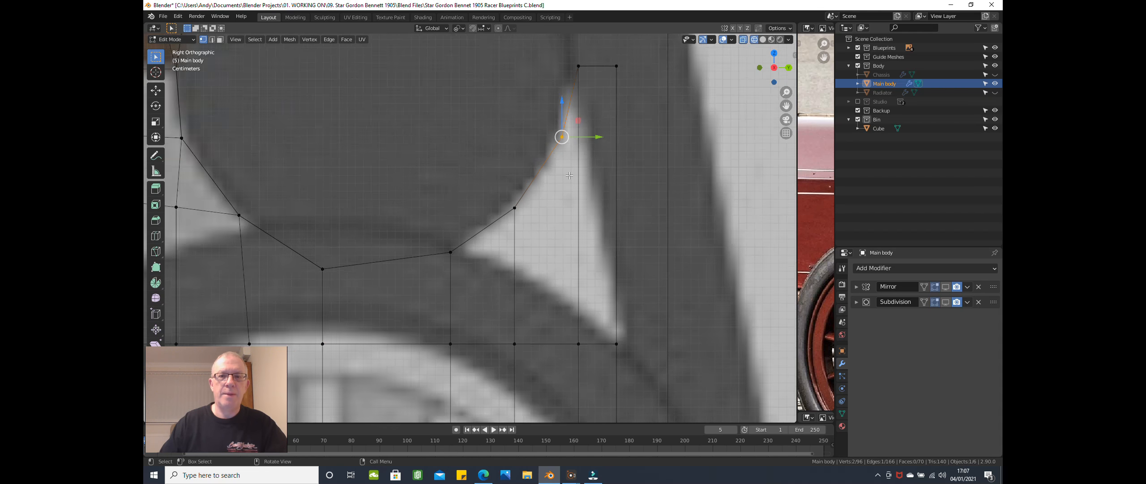
pyautogui.scroll(-1, 569, 175)
pyautogui.moveTo(559, 178); pyautogui.dragTo(580, 192, button='middle')
pyautogui.press('z')
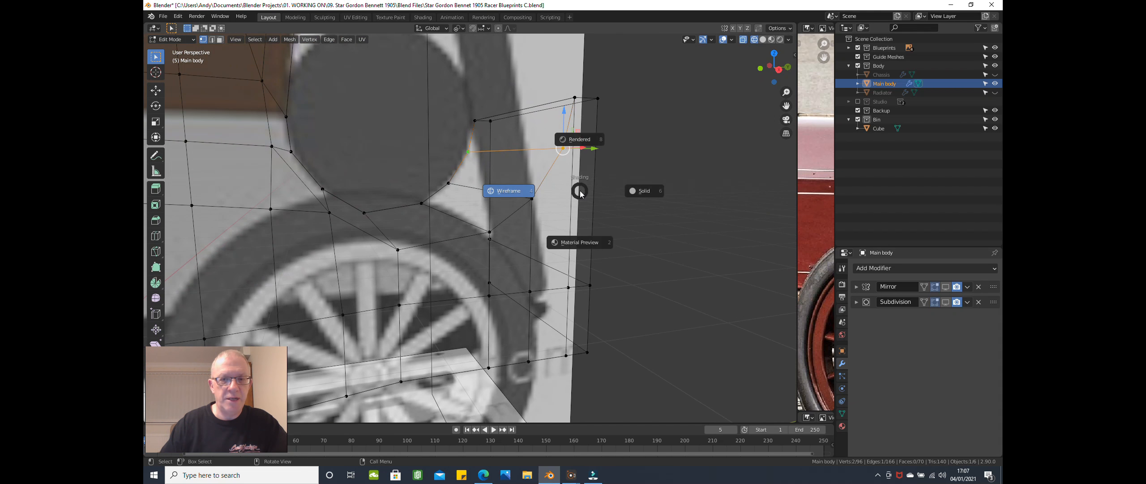
pyautogui.click(634, 191)
pyautogui.moveTo(631, 185)
pyautogui.mouseDown(button='middle')
pyautogui.moveTo(563, 191)
pyautogui.moveTo(583, 170)
pyautogui.mouseUp(button='middle')
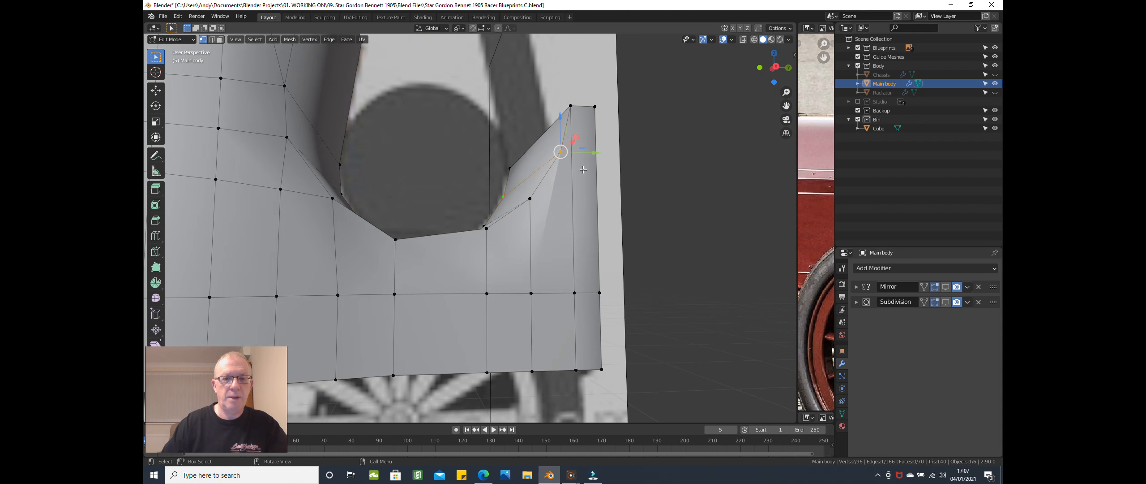
pyautogui.press('KP_3')
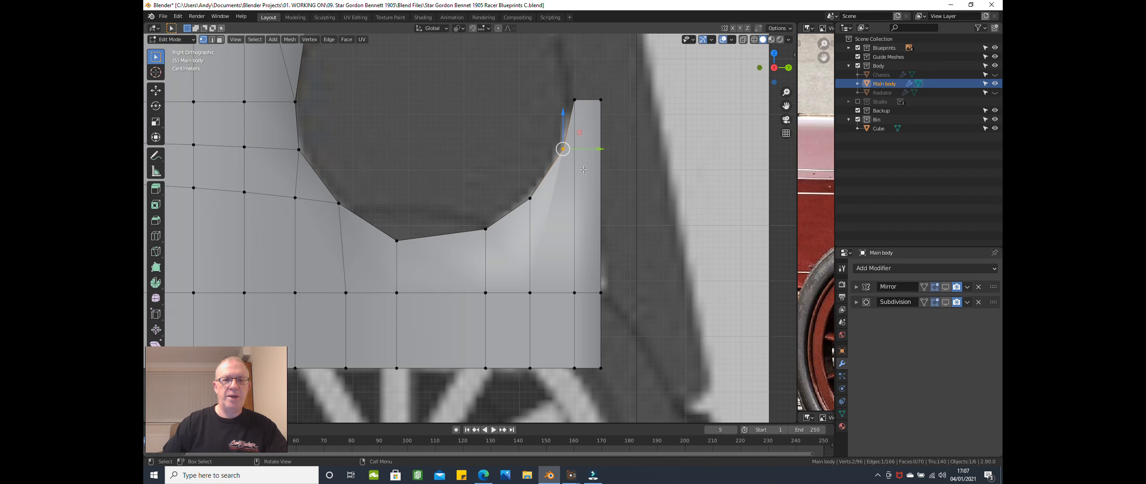
pyautogui.keyDown('shift'); pyautogui.moveTo(486, 197); pyautogui.dragTo(526, 174, button='middle'); pyautogui.keyUp('shift')
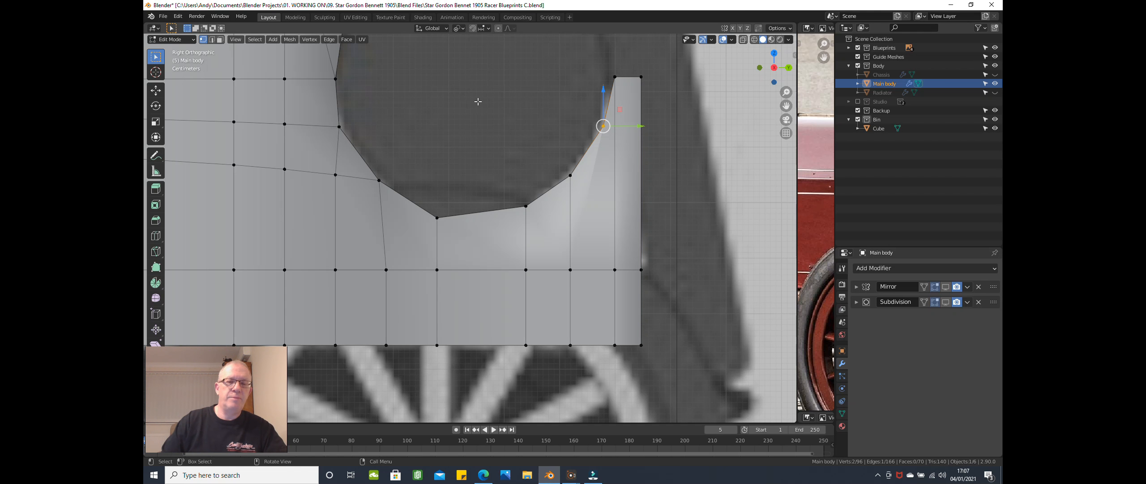
# Step: Select the two lower vertices below the cutout's front slope and shift them forward along Y beneath the rim vertex
pyautogui.click(388, 269)
pyautogui.keyDown('shift'); pyautogui.click(392, 348); pyautogui.keyUp('shift')
pyautogui.moveTo(422, 343); pyautogui.dragTo(413, 343)
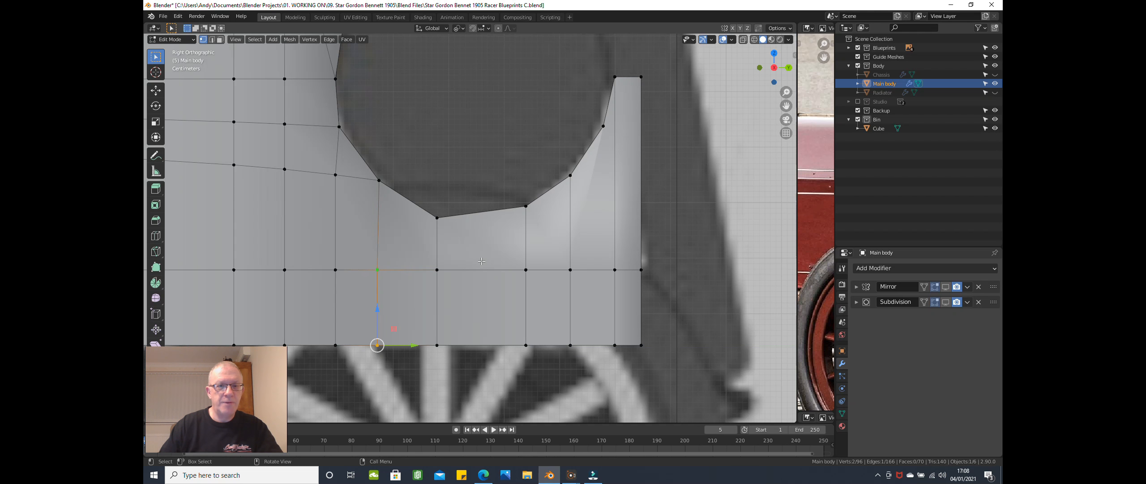
pyautogui.scroll(-2, 481, 261)
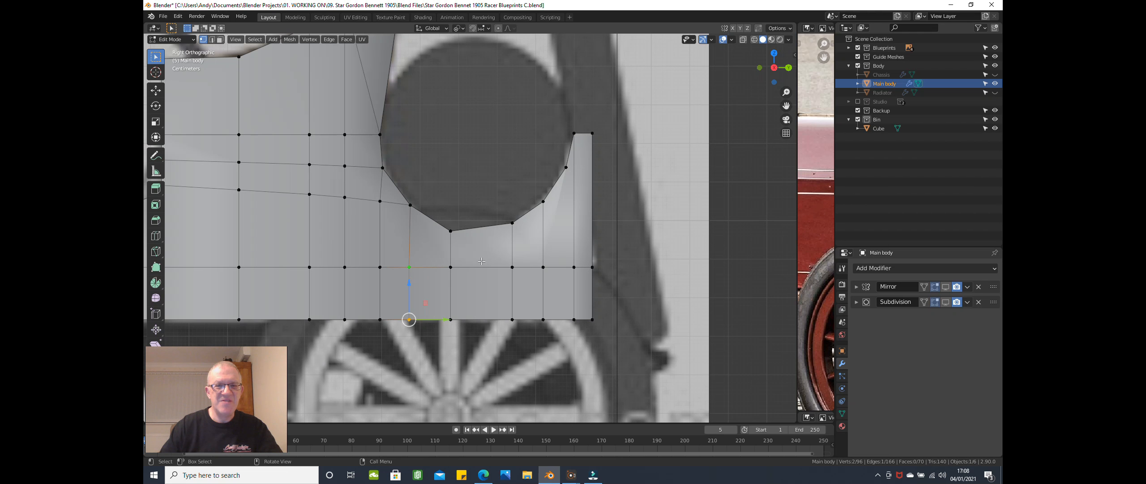
# Step: Select the cutout's rim vertices from the front corner to the rear corner and even them out with LoopTools Space
pyautogui.click(382, 135)
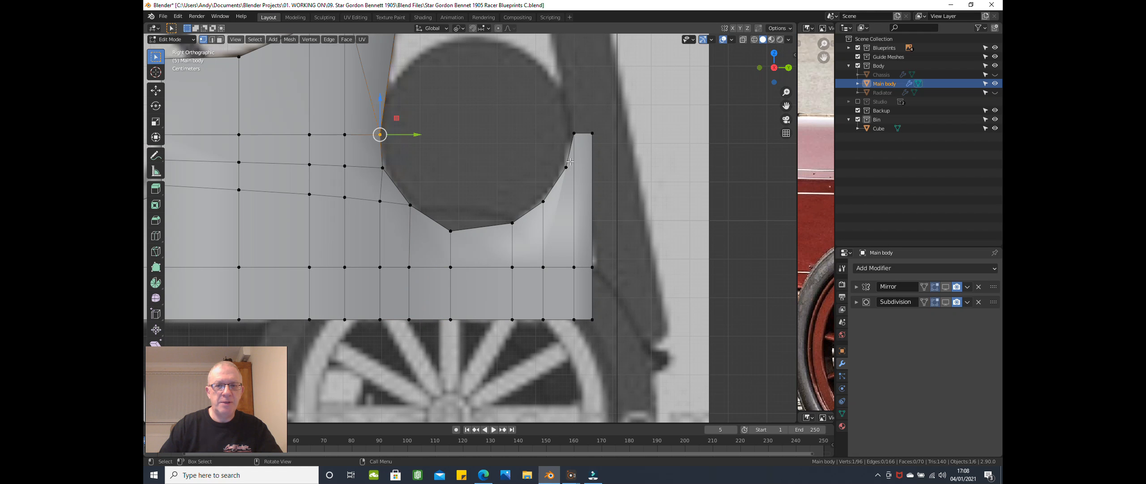
pyautogui.keyDown('ctrl'); pyautogui.click(575, 138); pyautogui.keyUp('ctrl')
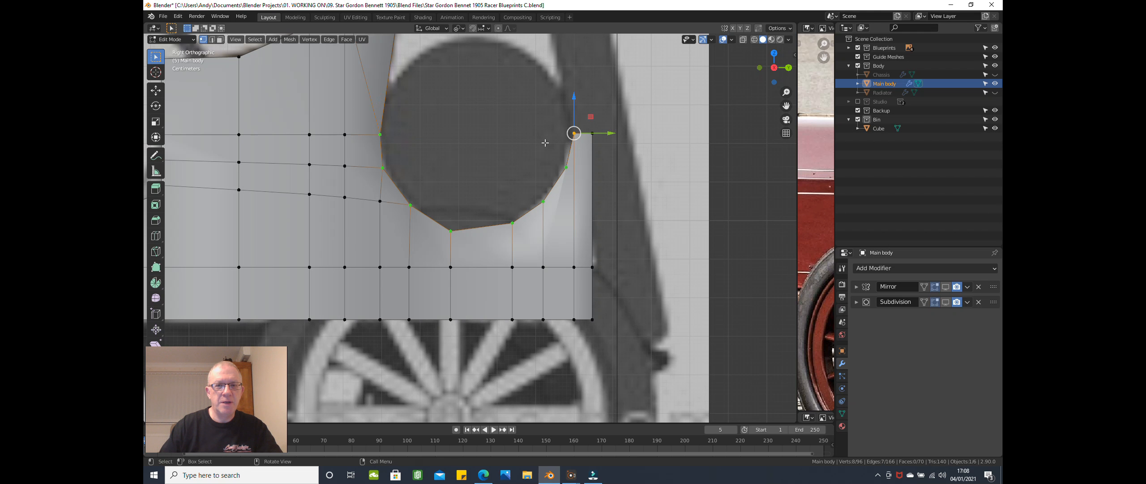
pyautogui.rightClick(486, 144)
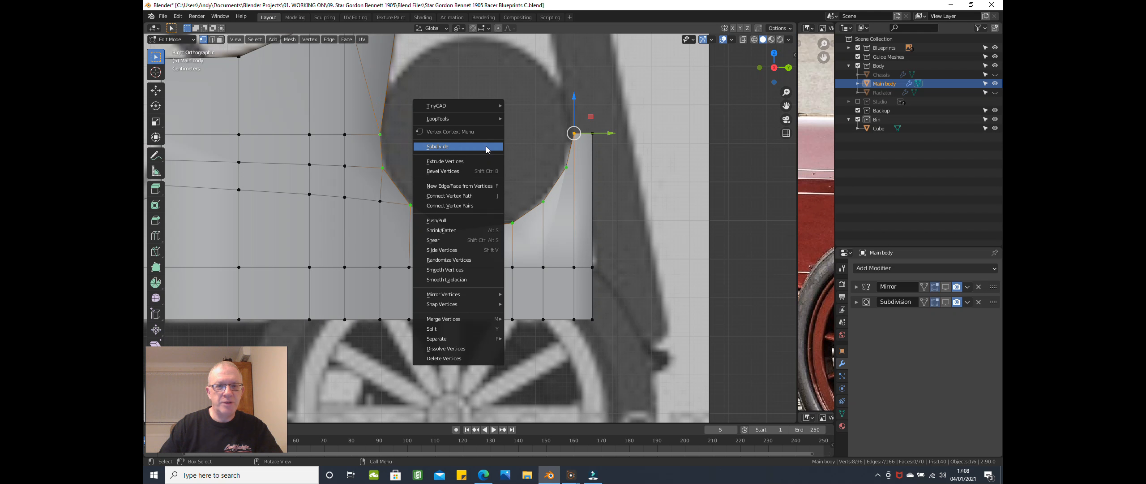
pyautogui.moveTo(493, 119)
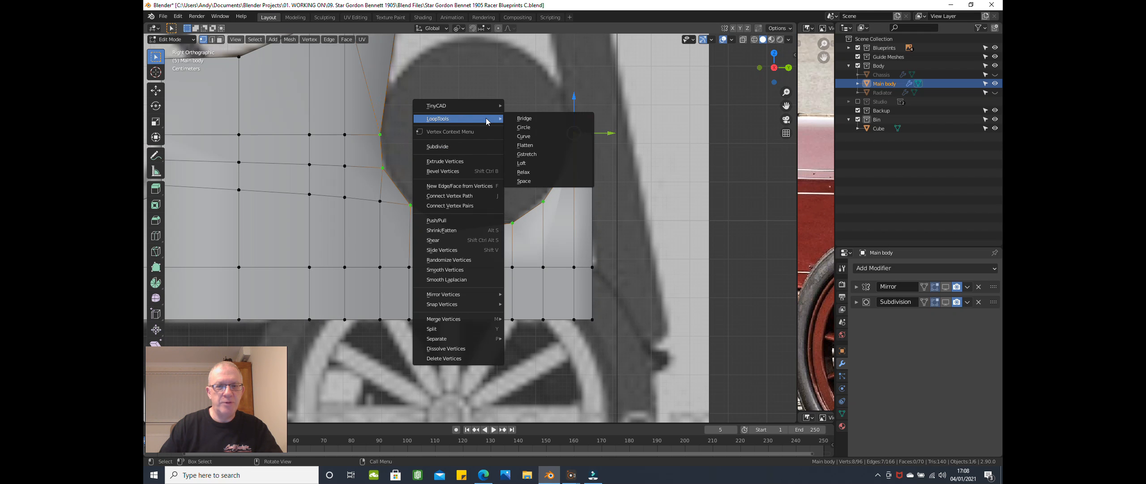
pyautogui.click(544, 181)
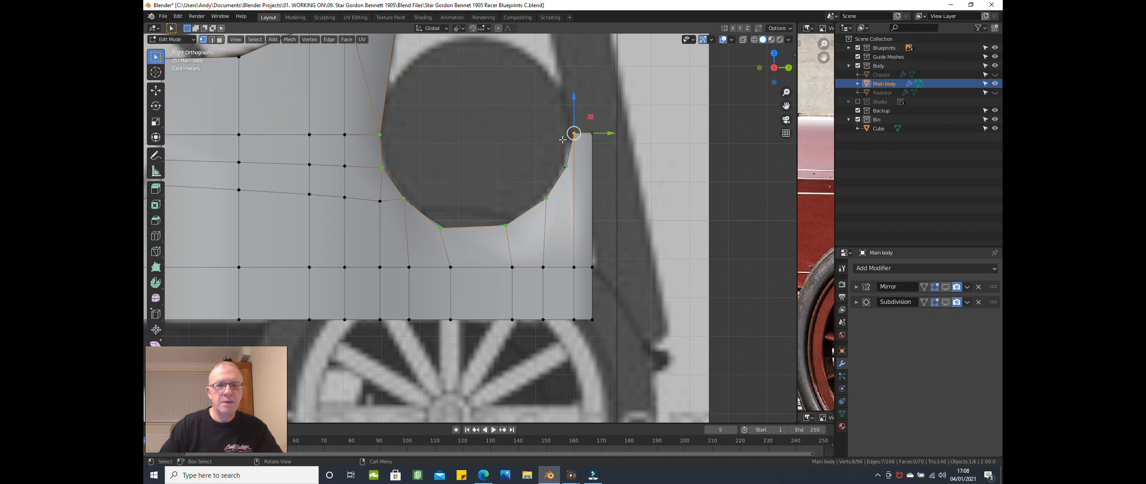
# Step: Shift the two lower vertex pairs beneath the cutout's lowest rim edge forward along Y to align with the rim vertices
pyautogui.click(456, 263)
pyautogui.keyDown('shift'); pyautogui.click(454, 320); pyautogui.keyUp('shift')
pyautogui.moveTo(491, 318); pyautogui.dragTo(481, 318)
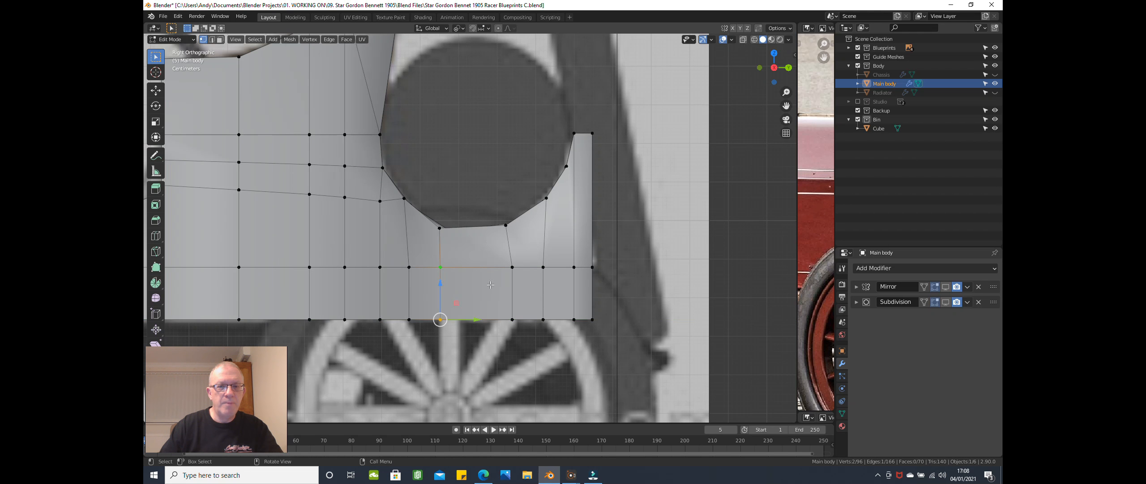
pyautogui.click(506, 225)
pyautogui.click(513, 269)
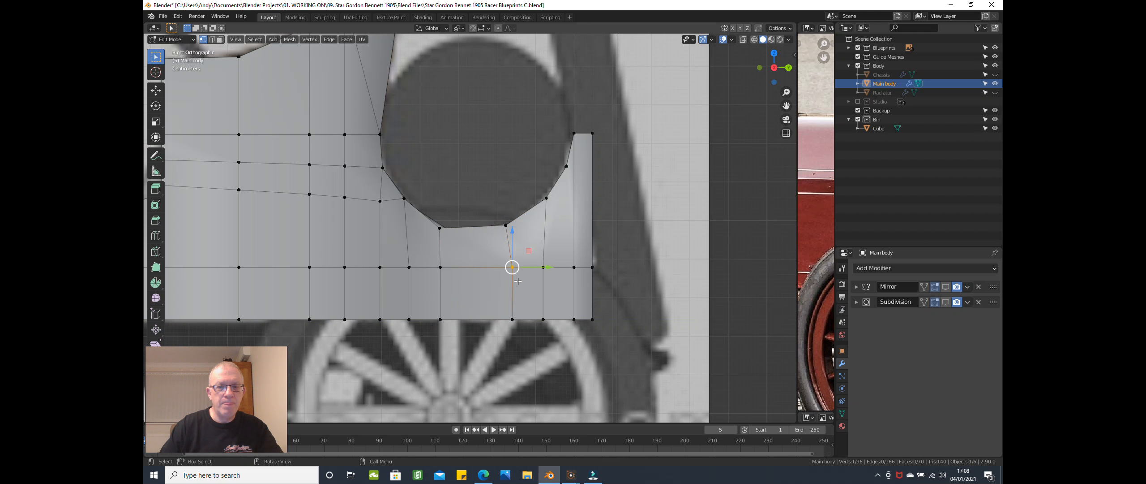
pyautogui.keyDown('shift'); pyautogui.click(514, 322); pyautogui.keyUp('shift')
pyautogui.moveTo(547, 319); pyautogui.dragTo(541, 319)
# Step: Nudge the vertex column at the cutout's front side and the lower pair beneath its rear slope slightly rearward along Y
pyautogui.click(384, 202)
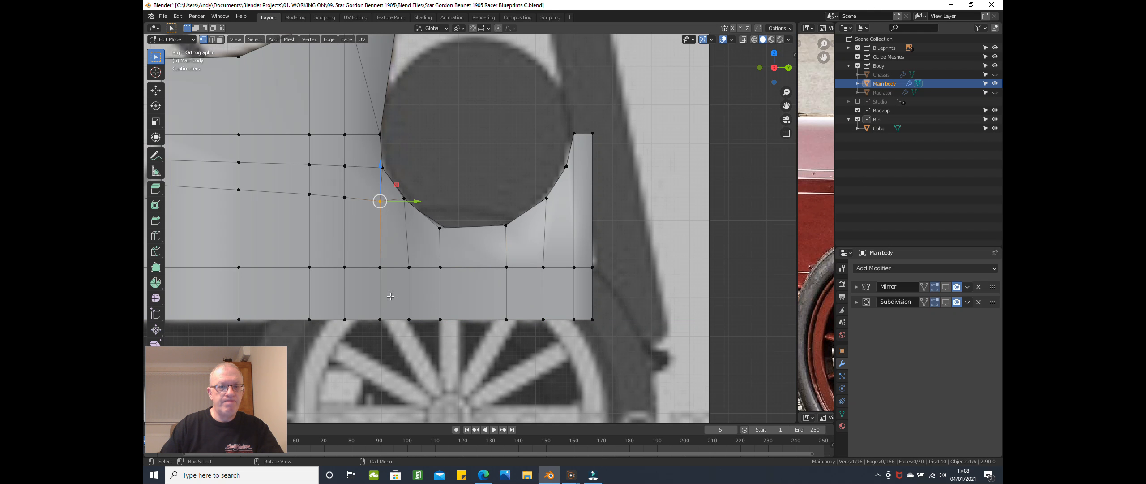
pyautogui.keyDown('ctrl'); pyautogui.click(385, 320); pyautogui.keyUp('ctrl')
pyautogui.moveTo(414, 321); pyautogui.dragTo(421, 321)
pyautogui.scroll(-1, 468, 271)
pyautogui.scroll(-1, 499, 261)
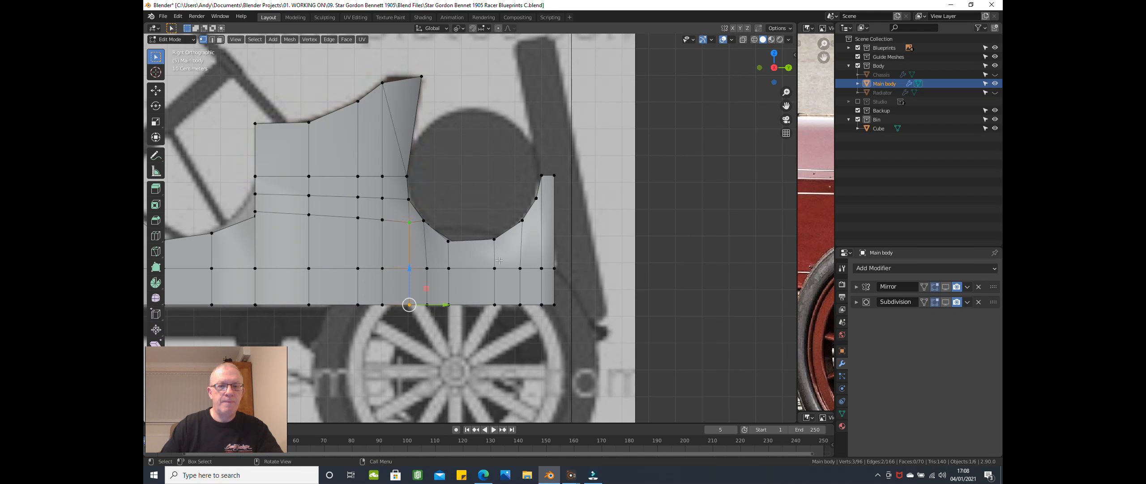
pyautogui.click(521, 268)
pyautogui.keyDown('shift'); pyautogui.click(521, 304); pyautogui.keyUp('shift')
pyautogui.moveTo(548, 304); pyautogui.dragTo(548, 305)
pyautogui.scroll(-2, 504, 292)
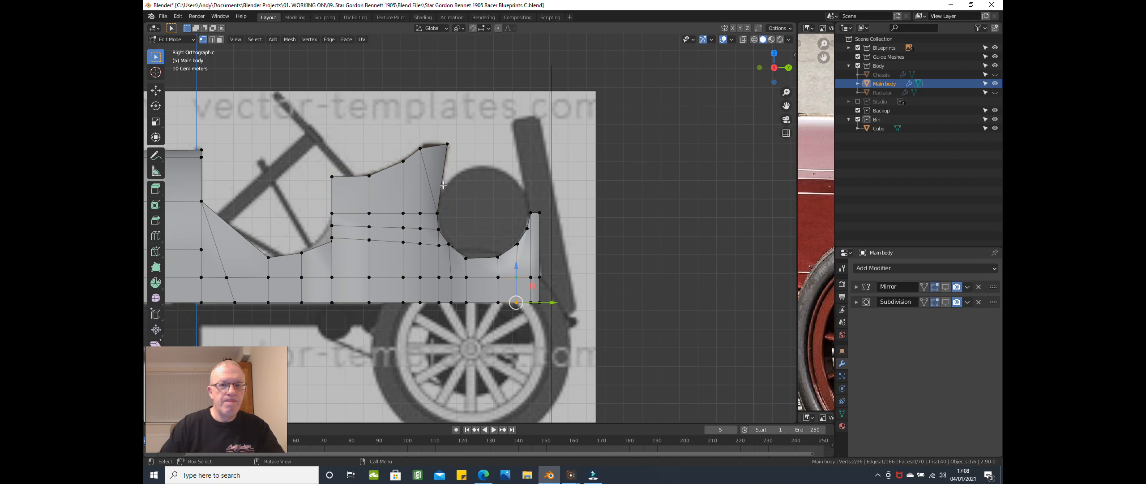
# Step: In wireframe shading, move the forward vertex on the seat back's top edge up to the blueprint corner, and select the rear one
pyautogui.scroll(1, 444, 188)
pyautogui.press('z')
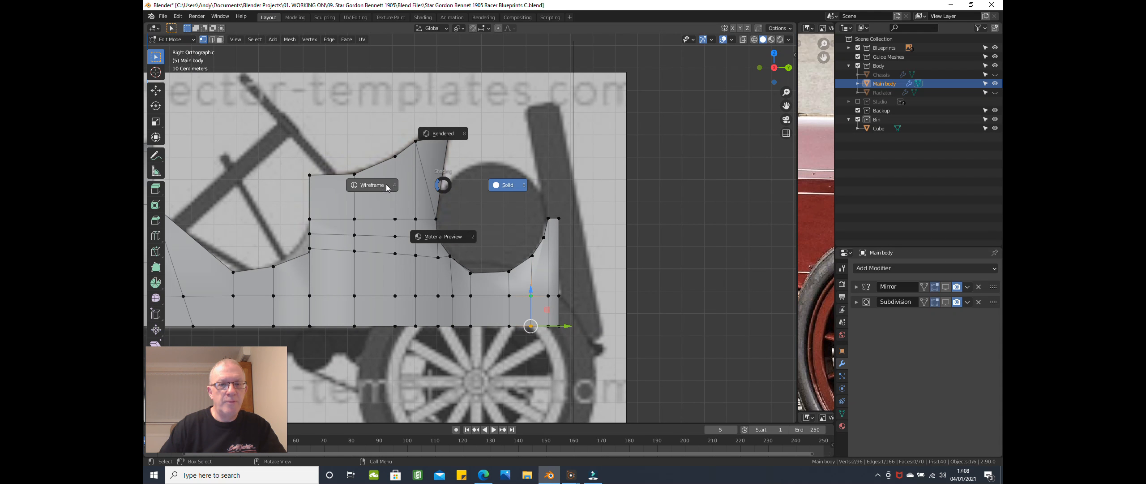
pyautogui.click(441, 158)
pyautogui.scroll(4, 443, 157)
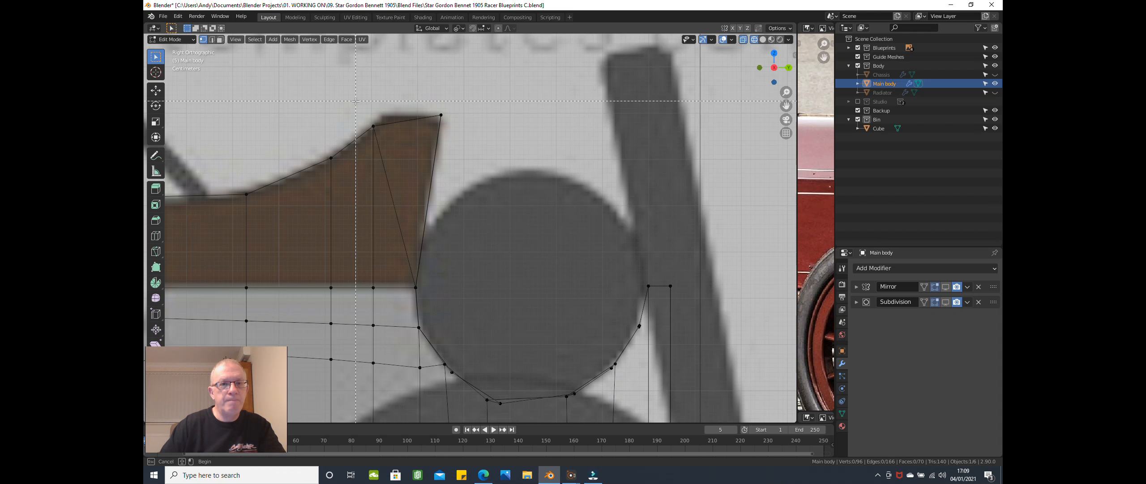
pyautogui.click(374, 124)
pyautogui.moveTo(375, 101); pyautogui.dragTo(419, 114)
pyautogui.click(452, 118)
pyautogui.scroll(-3, 464, 113)
# Step: Enable the Subdivision modifier's viewport display, switch to solid shading and clear the vertex selection
pyautogui.moveTo(464, 113); pyautogui.dragTo(444, 181, button='middle')
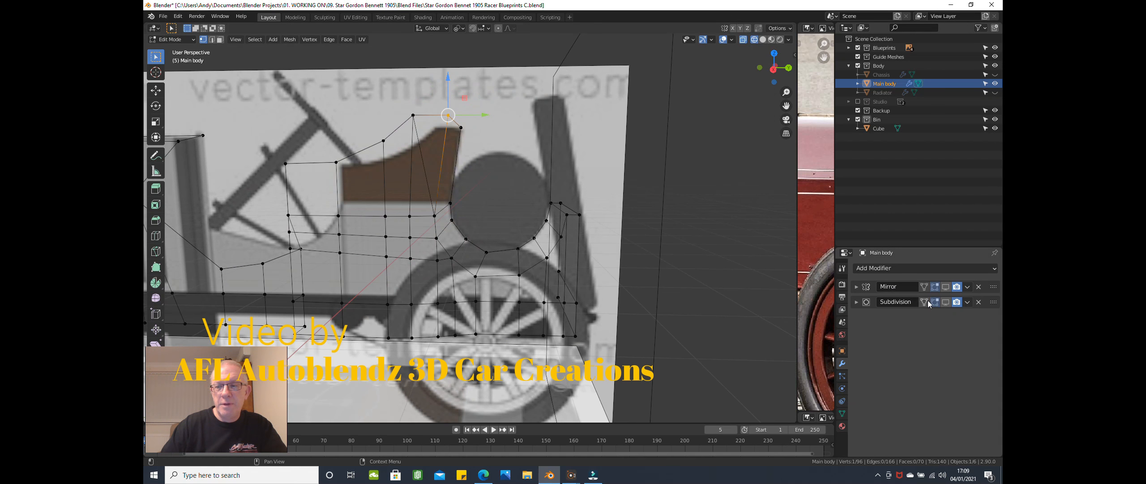
pyautogui.click(946, 303)
pyautogui.scroll(-2, 560, 247)
pyautogui.moveTo(560, 247)
pyautogui.mouseDown(button='middle')
pyautogui.moveTo(599, 251)
pyautogui.moveTo(592, 236)
pyautogui.moveTo(573, 269)
pyautogui.moveTo(541, 267)
pyautogui.moveTo(537, 242)
pyautogui.moveTo(537, 252)
pyautogui.mouseUp(button='middle')
pyautogui.press('z')
pyautogui.click(656, 252)
pyautogui.scroll(-1, 537, 253)
pyautogui.click(646, 188)
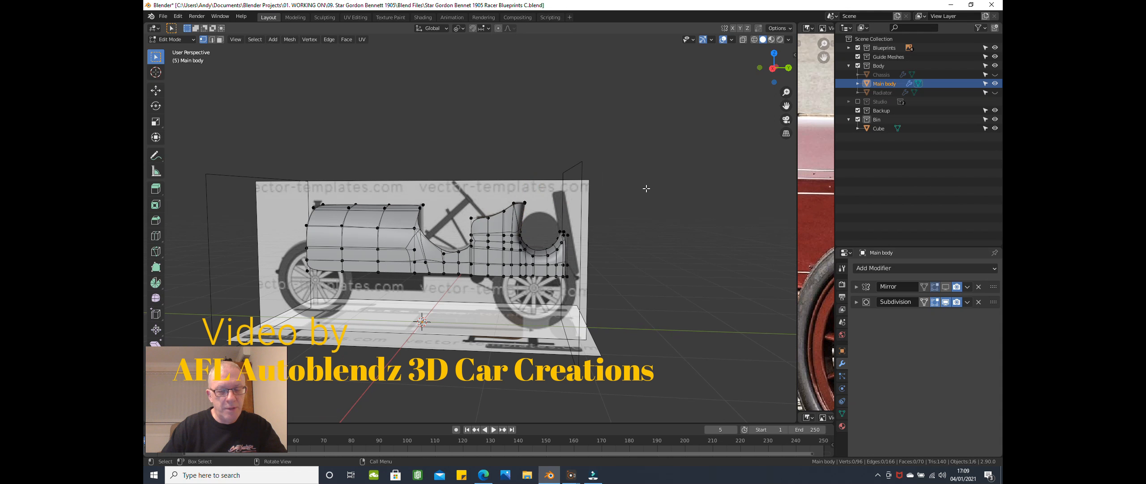
pyautogui.press('z')
pyautogui.click(698, 189)
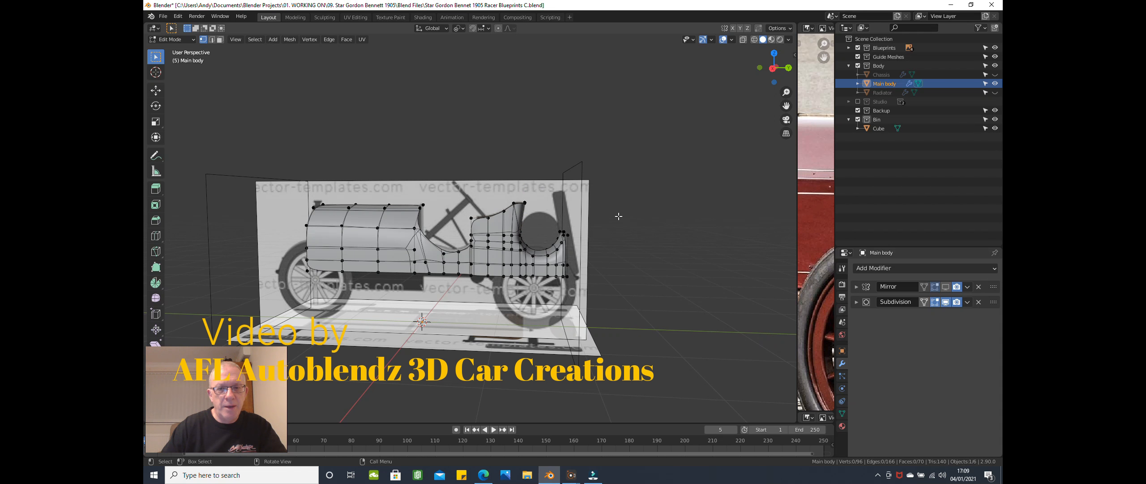
pyautogui.press('z')
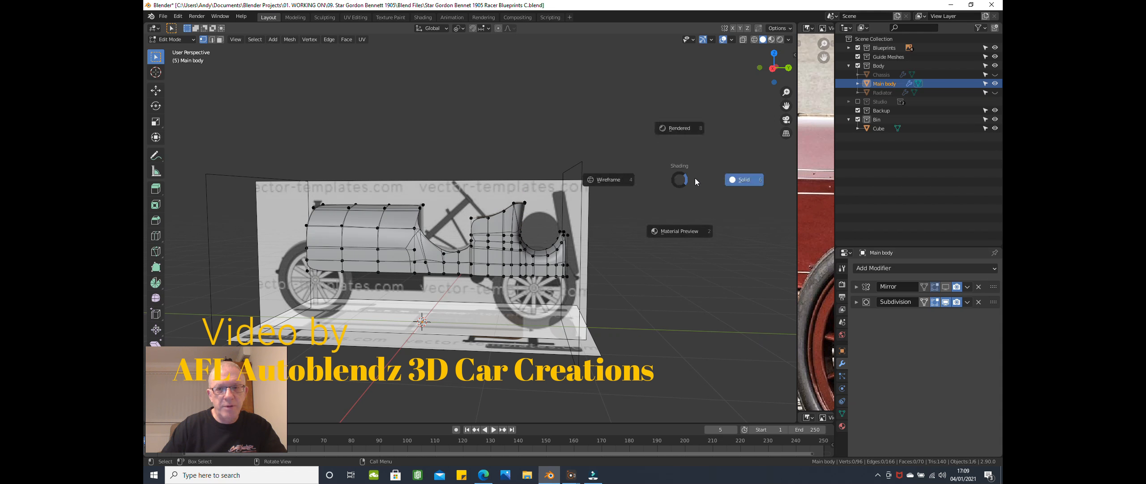
pyautogui.click(733, 179)
pyautogui.scroll(2, 541, 214)
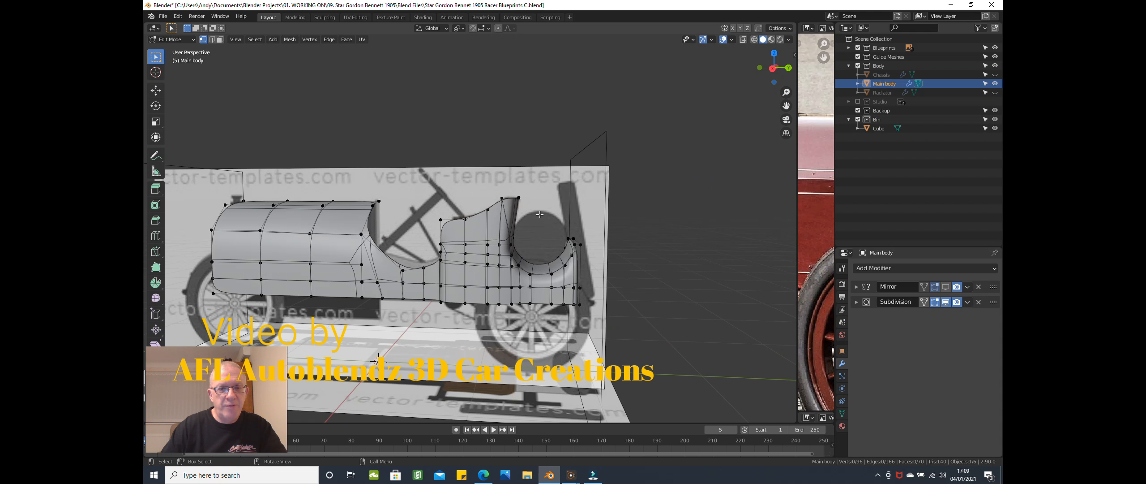
pyautogui.scroll(-1, 540, 217)
# Step: Return to Object Mode and enable the Mirror modifier's viewport display to show the whole body
pyautogui.press('Tab')
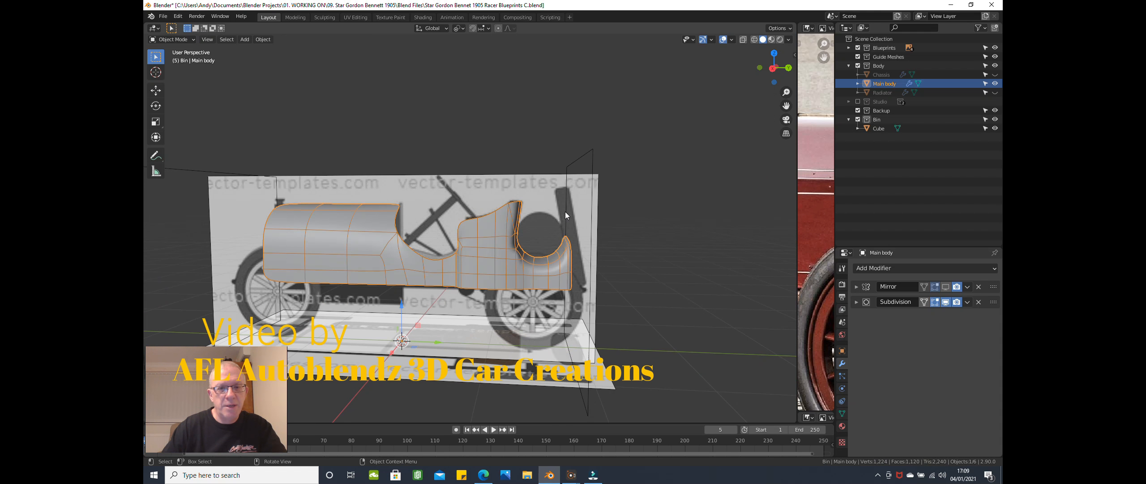
pyautogui.moveTo(562, 220)
pyautogui.mouseDown(button='middle')
pyautogui.moveTo(586, 210)
pyautogui.moveTo(595, 241)
pyautogui.moveTo(592, 230)
pyautogui.mouseUp(button='middle')
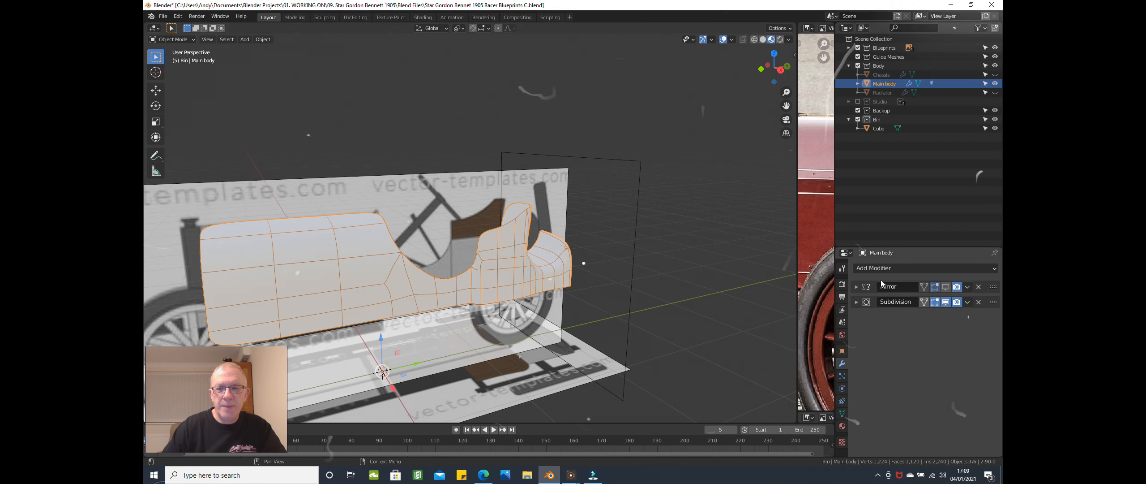
pyautogui.click(946, 287)
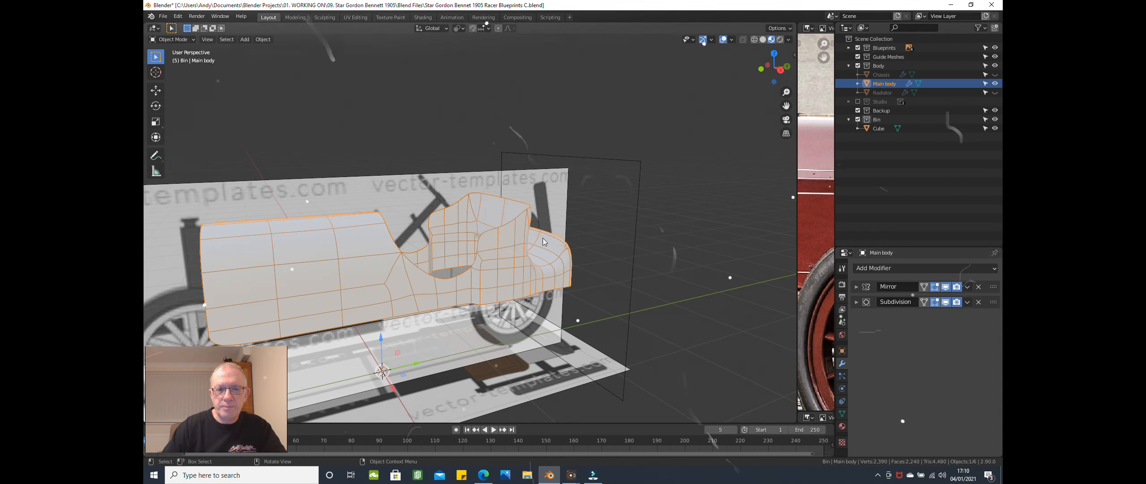